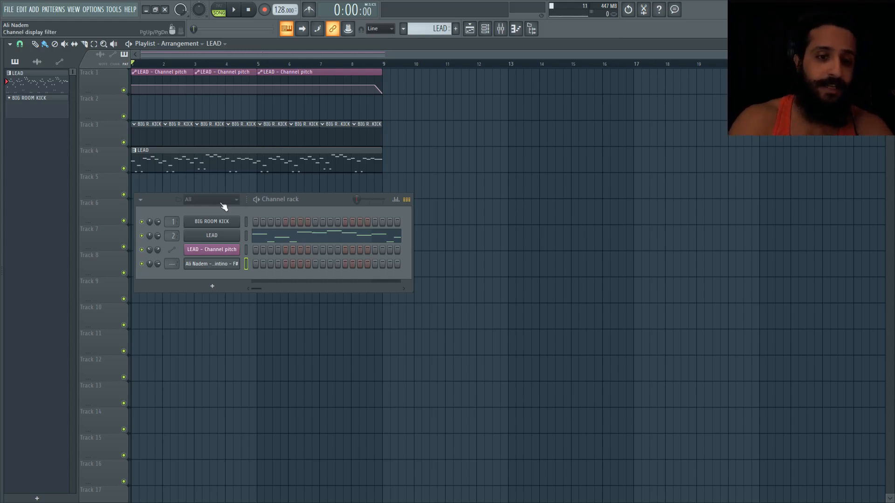
Open the BIG ROOM KICK channel's Massive synth and arrange its window and the channel rack over the playlist
left_click(221, 226)
mouse_move(223, 125)
left_mouse_down()
mouse_move(560, 79)
mouse_move(530, 146)
left_mouse_up()
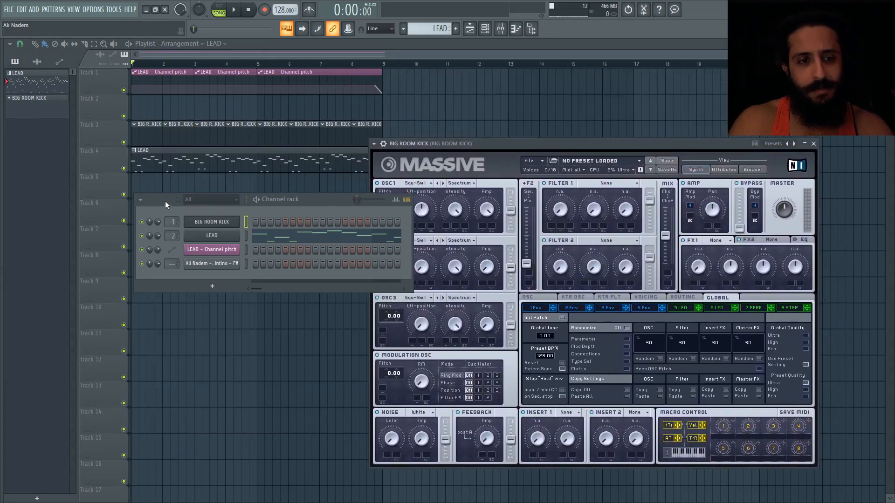
left_click_drag(165, 201, 100, 330)
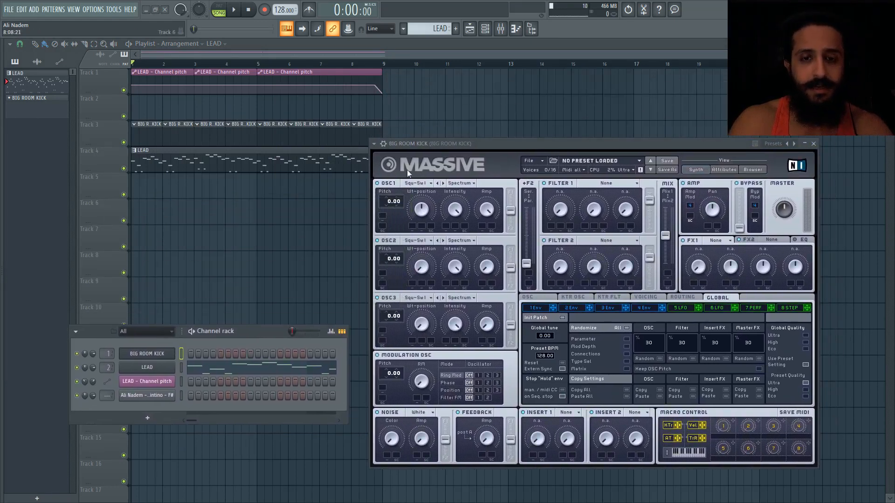
left_click_drag(443, 146, 225, 118)
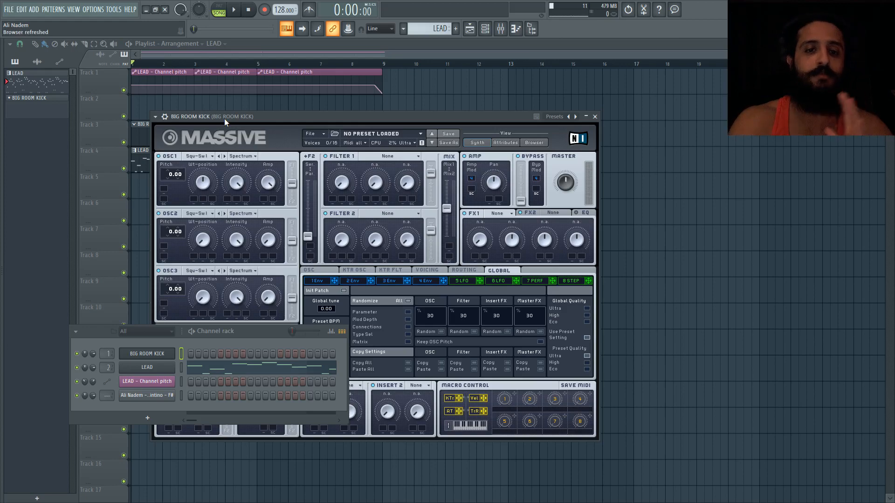
left_click_drag(224, 118, 373, 210)
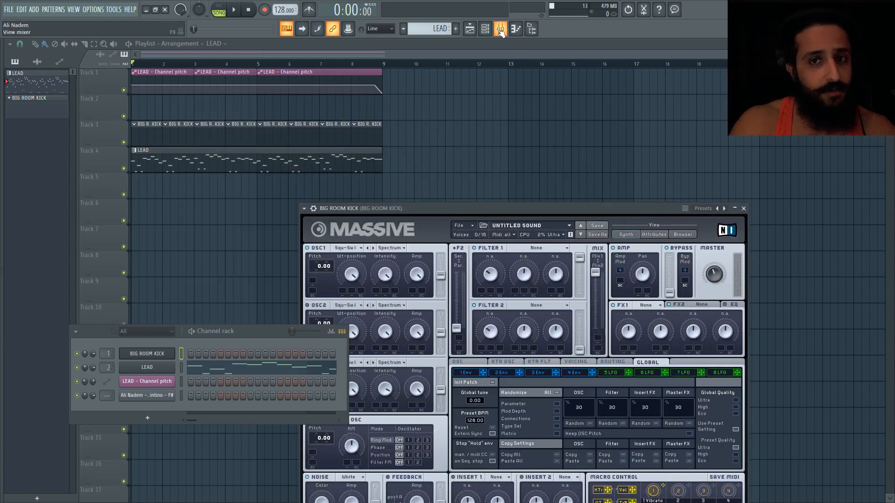
Open the mixer and compare the effect slots of the LEAD and BIG ROOM KICK inserts
left_click(501, 32)
left_click_drag(246, 308, 333, 201)
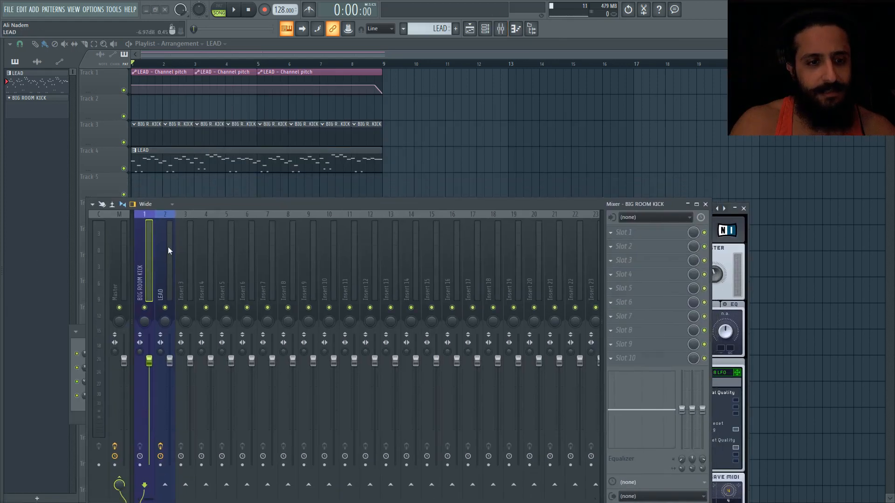
left_click(169, 251)
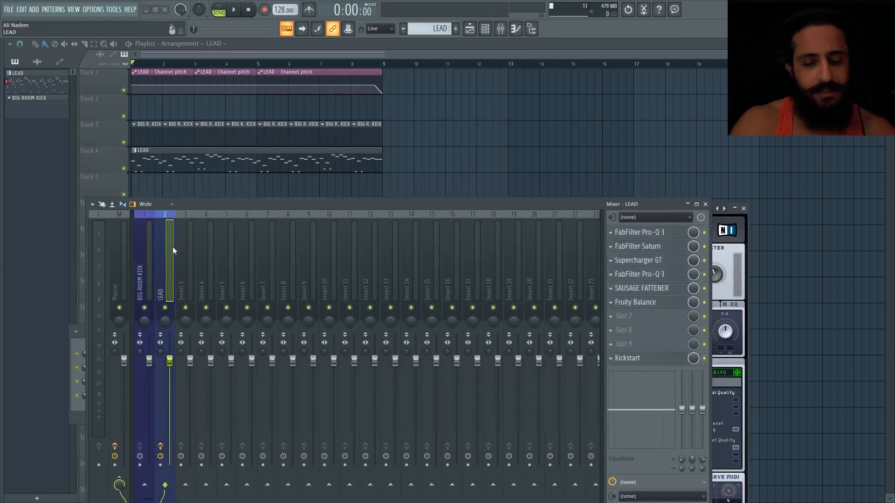
left_click(140, 241)
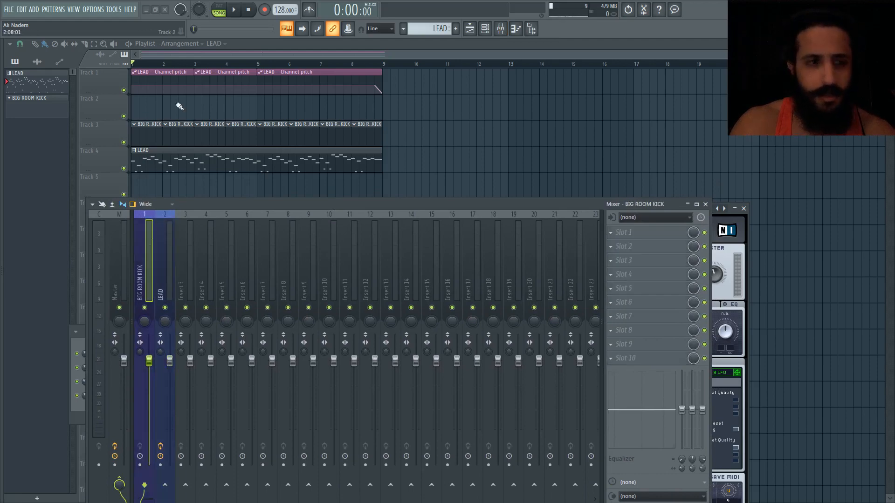
Play the arrangement from the start with the LEAD mixer insert selected, and stop playback
left_click(234, 11)
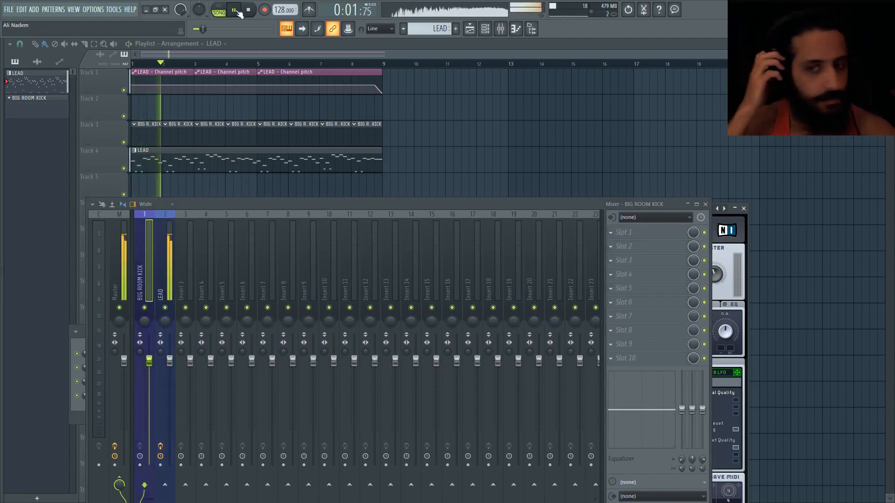
left_click(159, 235)
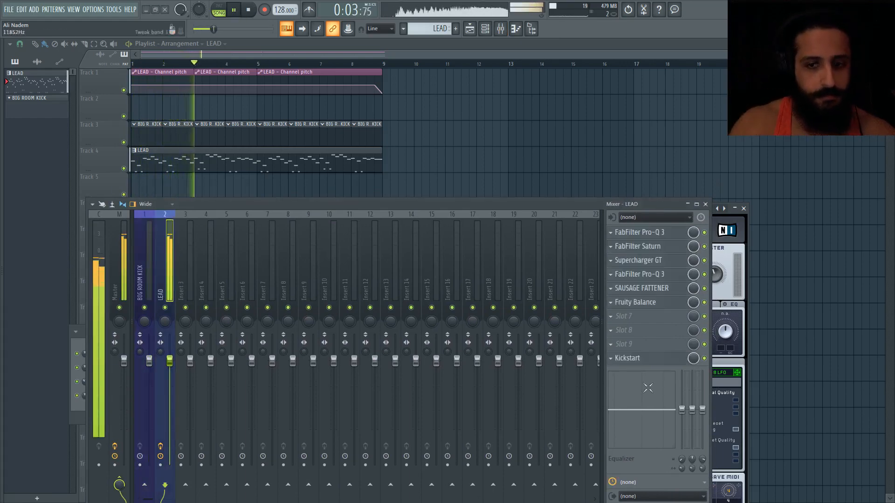
left_click_drag(375, 207, 366, 218)
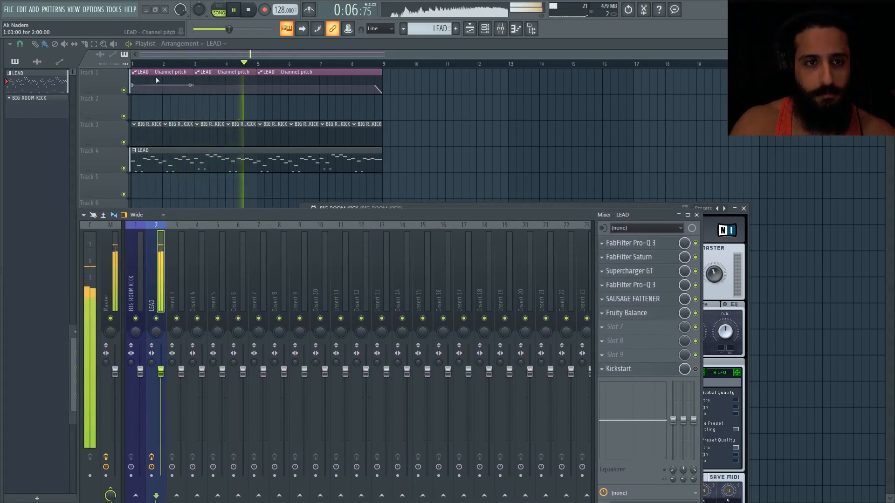
left_click(251, 11)
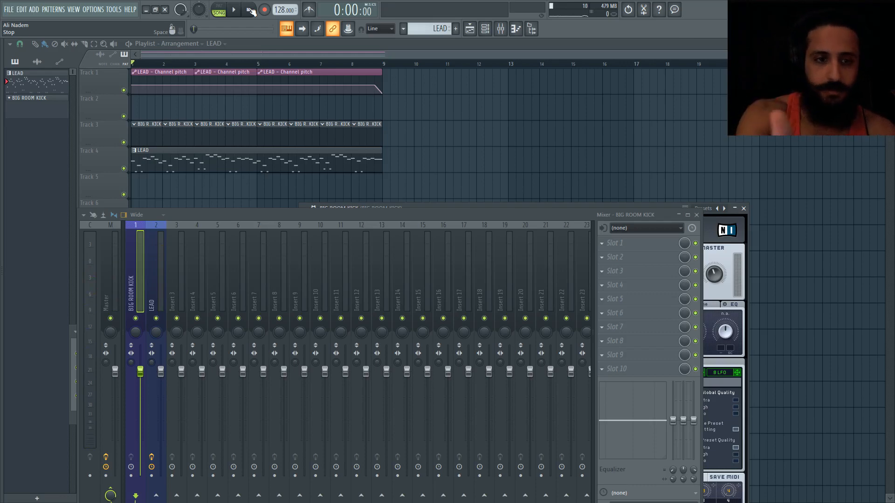
Open the LEAD pattern in the piano roll with its first bars in view and audition the low F5 note
double_click(236, 154)
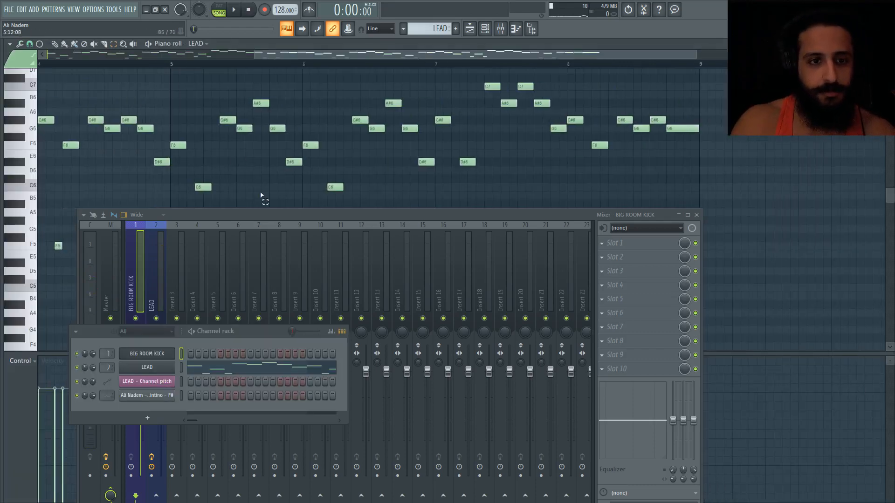
left_click_drag(268, 216, 434, 350)
left_click_drag(272, 53, 65, 54)
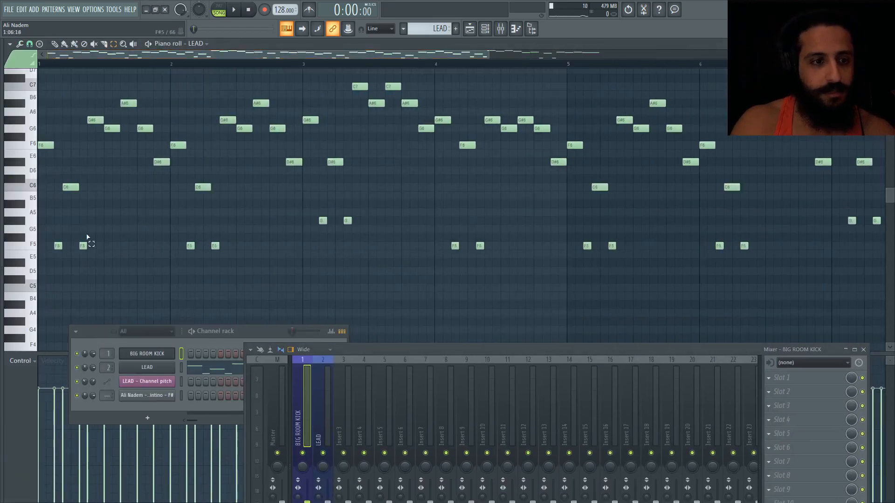
left_click(55, 43)
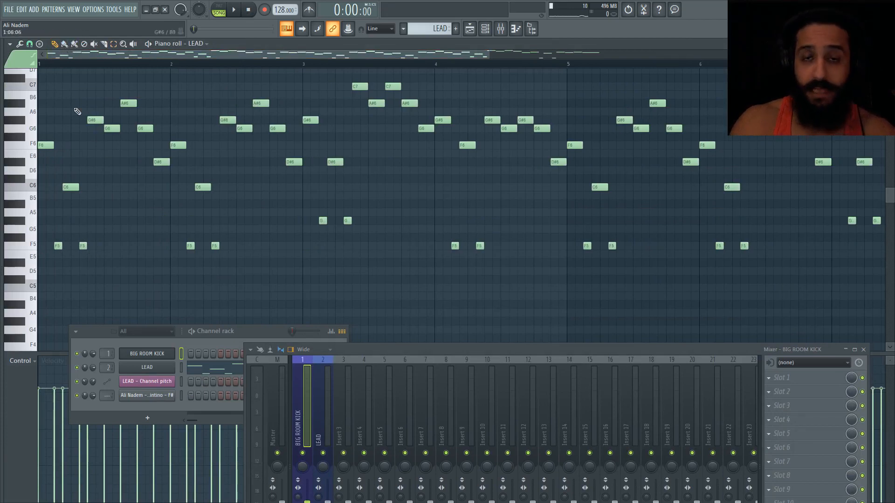
left_click(36, 246)
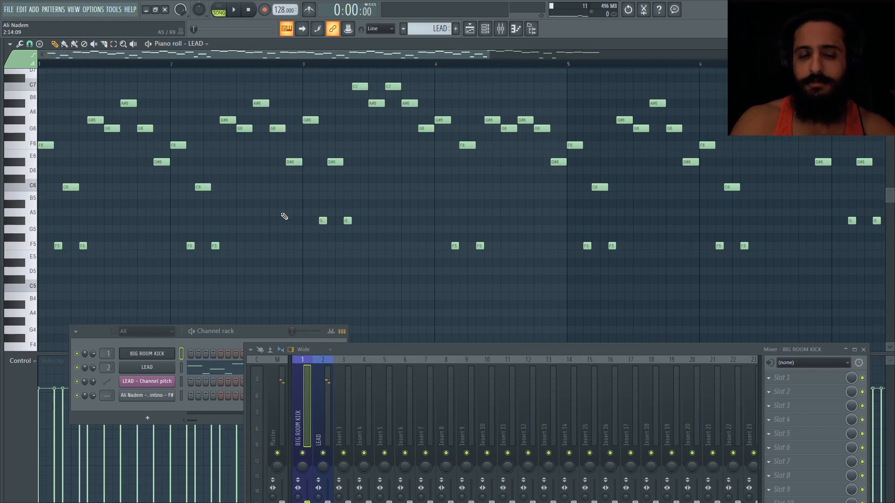
Review the full LEAD melody and its low F5 and G#5 notes in the piano roll, ending back in the playlist
scroll(275, 215, "down", 4)
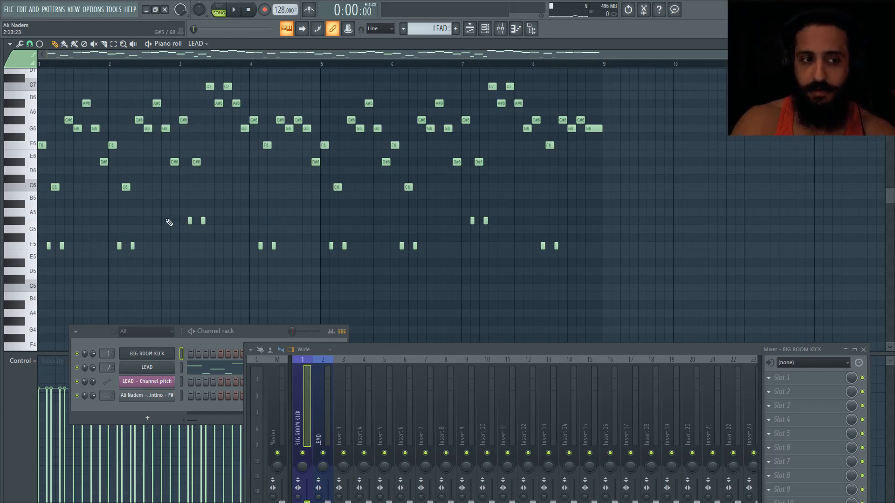
left_click(203, 220)
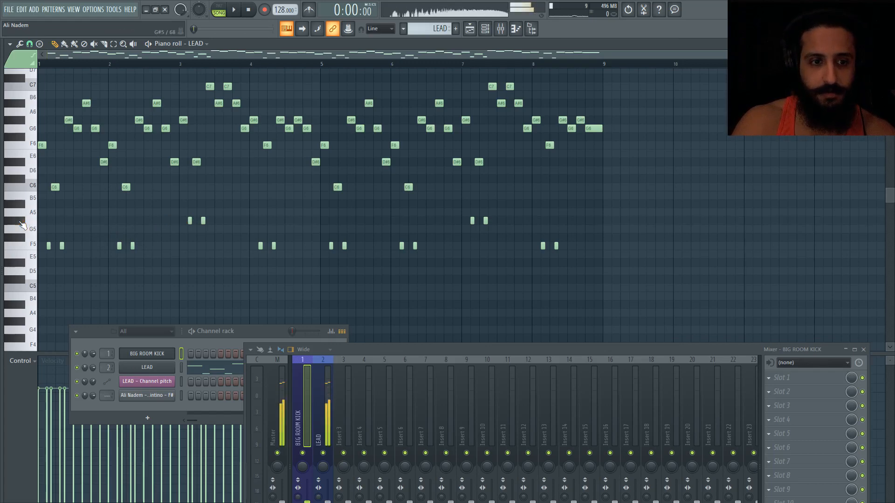
left_click(205, 247)
right_click(205, 248)
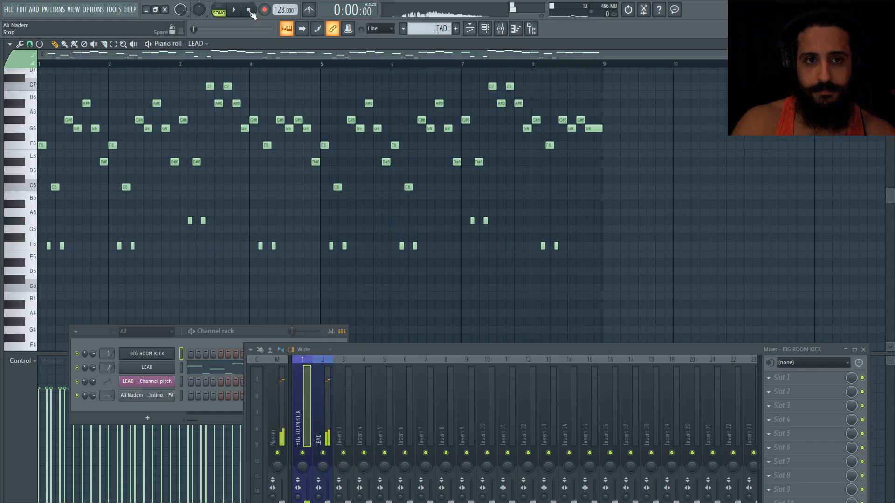
left_click(469, 30)
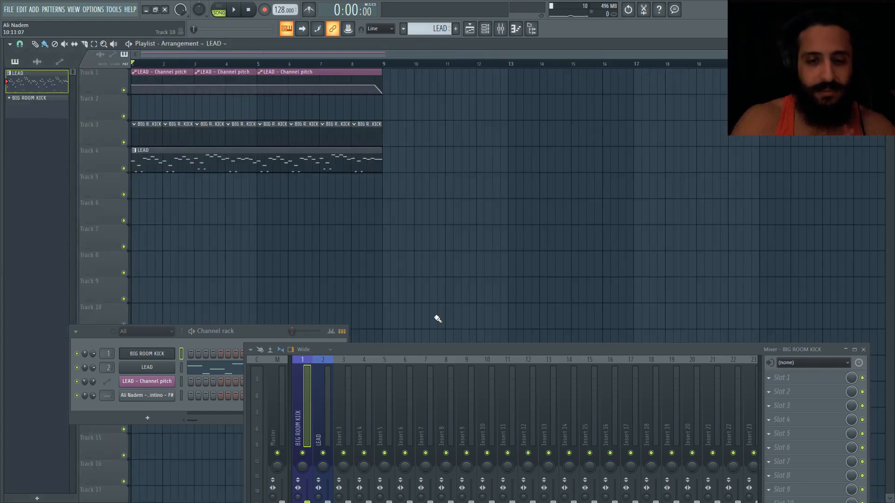
double_click(296, 159)
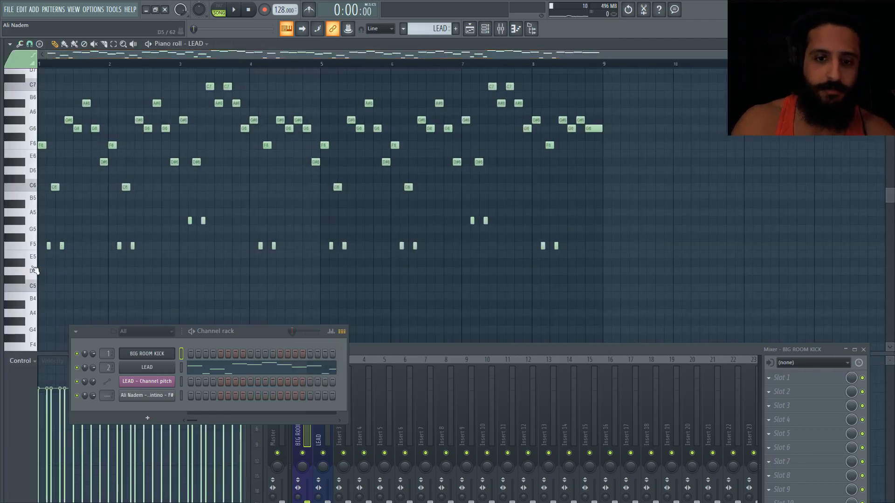
left_click(486, 30)
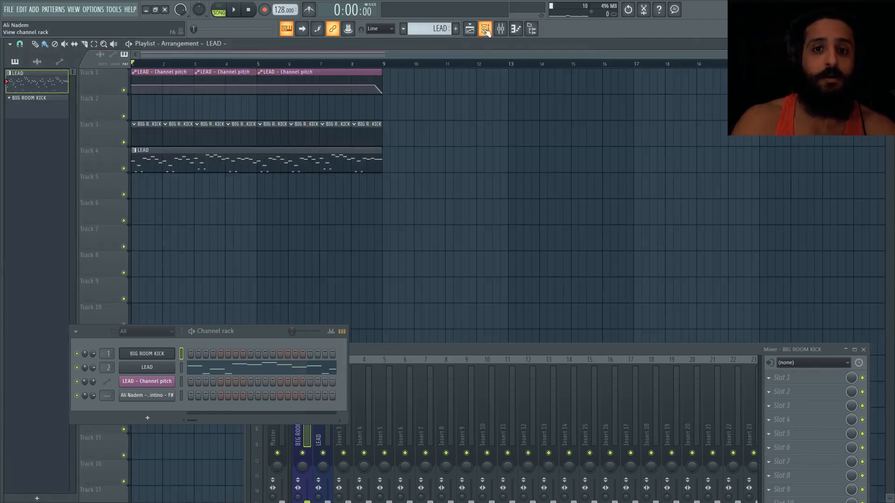
Reopen the BIG ROOM KICK channel's Massive synth and rearrange the synth, mixer and channel rack windows
left_click_drag(134, 334, 188, 215)
left_click(200, 234)
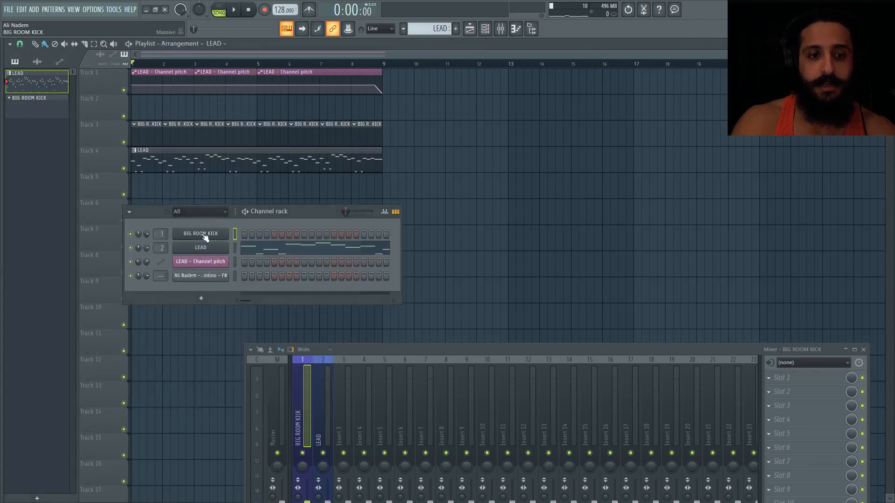
left_click_drag(432, 211, 366, 145)
left_click_drag(422, 350, 504, 403)
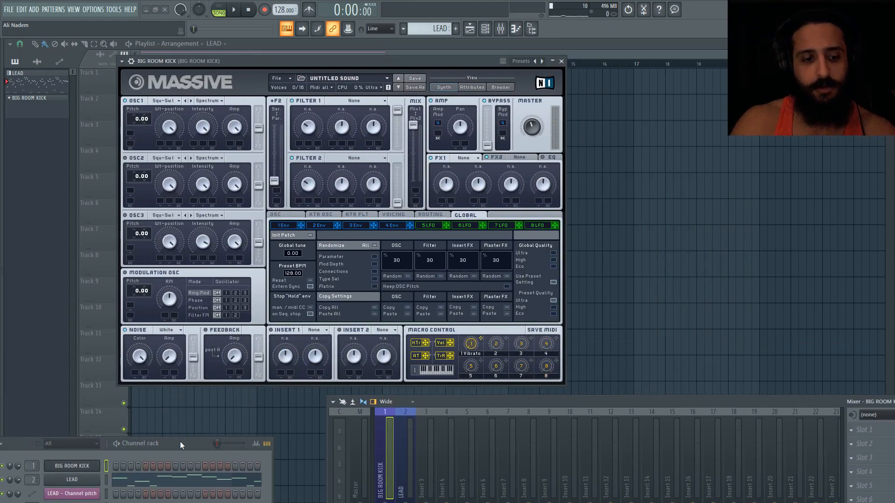
left_click_drag(180, 441, 227, 347)
Switch to the BIG ROOM KICK pattern and place an F5 note at the start of bar 1 in its piano roll
left_click(433, 28)
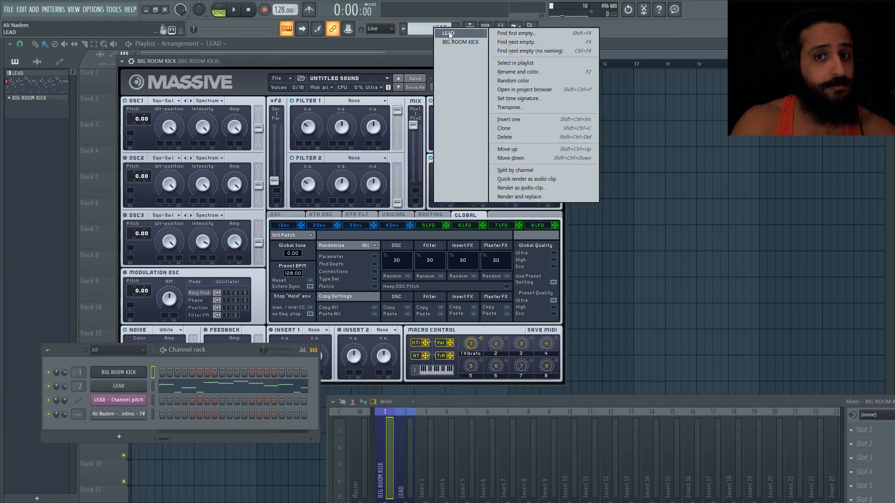
left_click(459, 196)
left_click(39, 69)
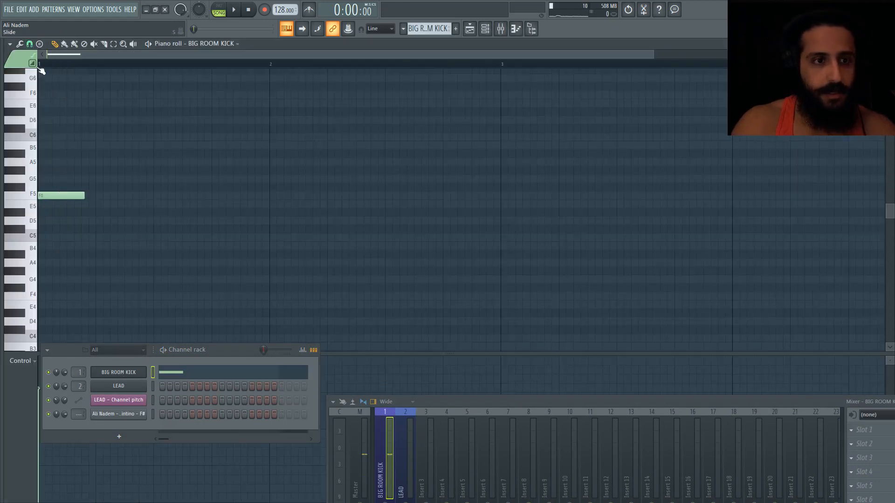
Set the first F5 kick note to one beat long and add a second F5 note directly after it
key("ctrl+a")
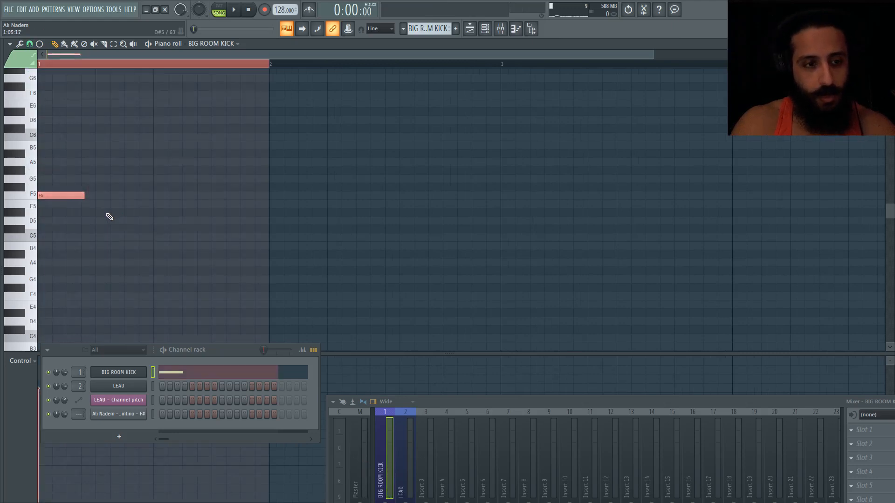
left_click(106, 199)
right_click(115, 199)
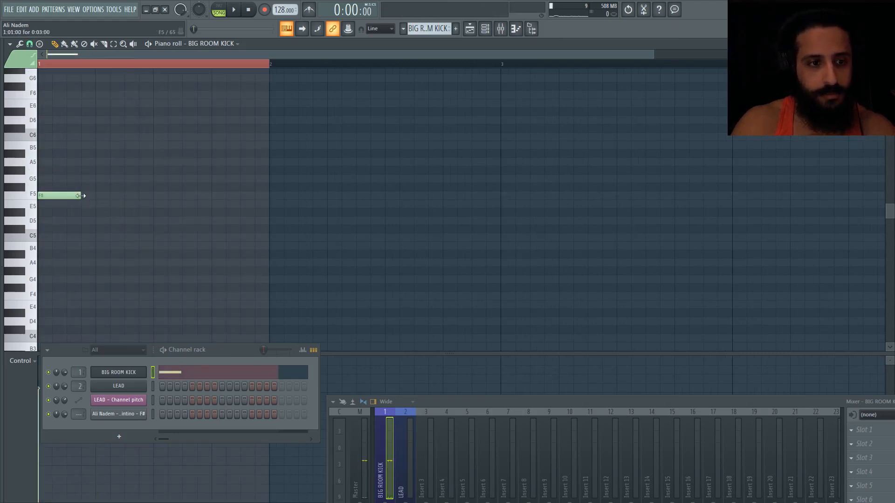
left_click_drag(81, 195, 95, 196)
left_click(98, 195)
Transpose all kick notes down one octave to F4
scroll(121, 204, "down", 1)
key("ctrl+a")
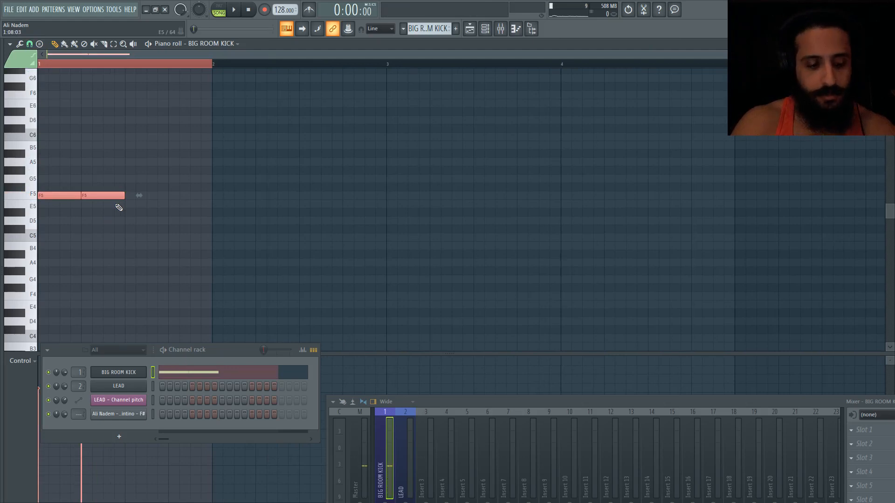
key("ctrl+Down")
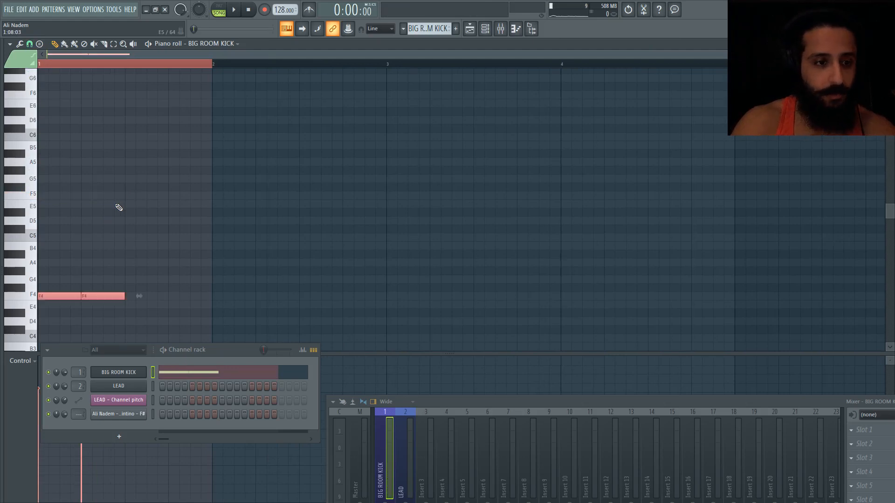
Fill bars 1 and 2 with one-beat F4 kick notes and bar 3 with one-beat G#4 notes
scroll(122, 204, "down", 3)
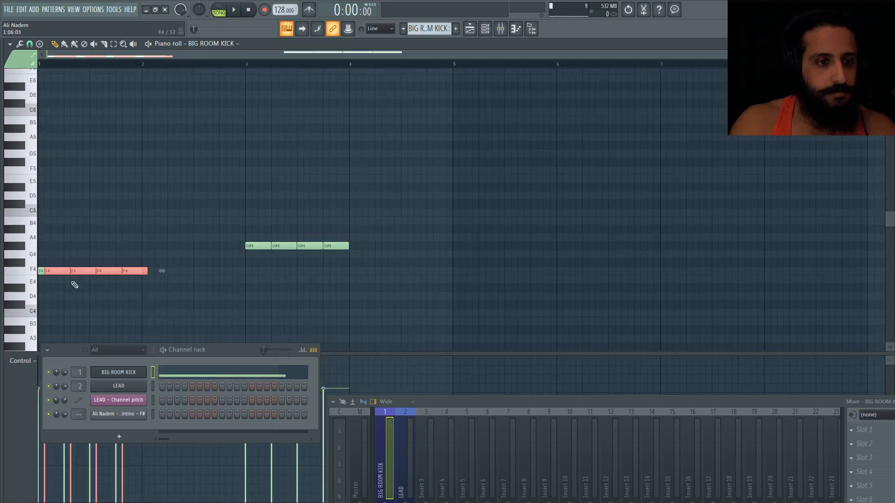
mouse_move(73, 271)
left_mouse_down()
mouse_move(186, 273)
mouse_move(172, 274)
left_mouse_up()
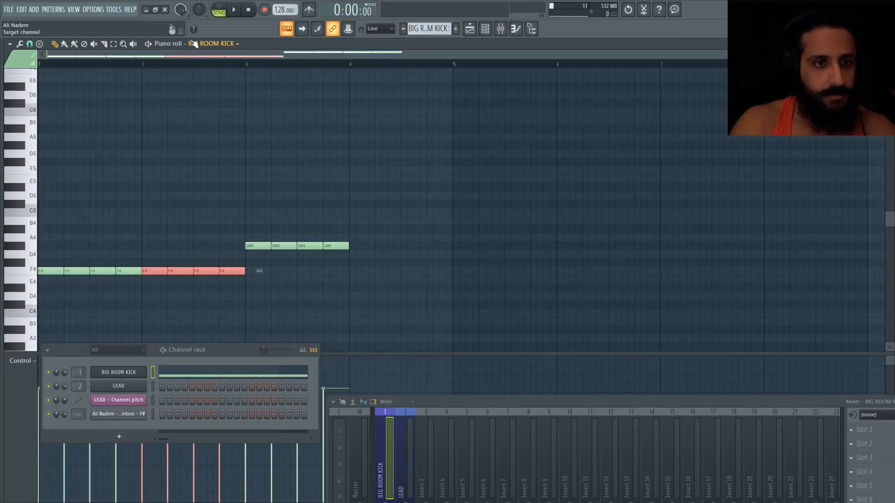
Copy the four F4 kick notes of bar 2 into bar 4
left_click(114, 43)
mouse_move(255, 259)
left_mouse_down()
mouse_move(178, 281)
mouse_move(143, 279)
left_mouse_up()
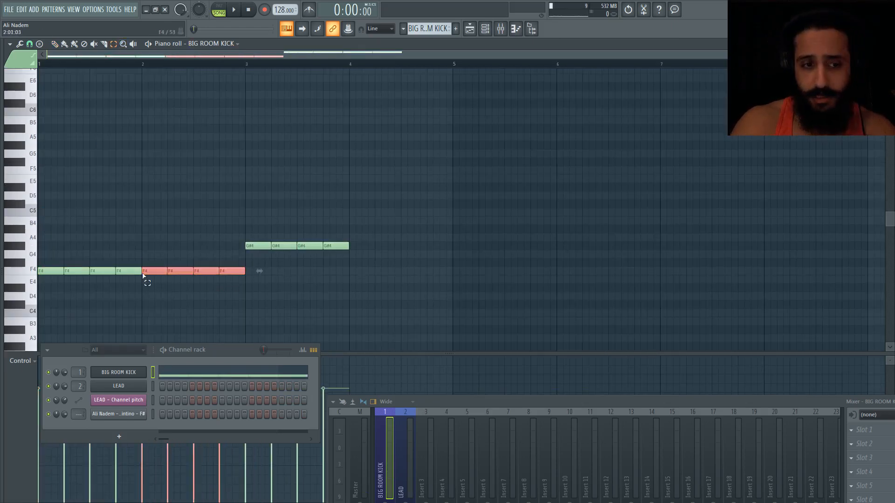
key("ctrl+c")
key("ctrl+v")
left_click(56, 44)
left_click_drag(84, 272, 394, 272)
Duplicate the four-bar kick sequence into bars 5 to 8 and lay the BIG ROOM KICK pattern as one eight-bar clip in the playlist
key("ctrl+a")
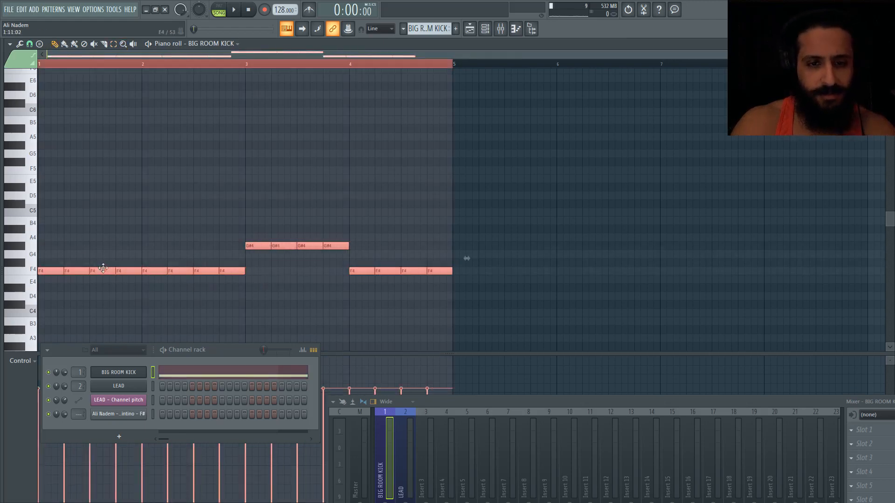
key("ctrl+b")
key("F5")
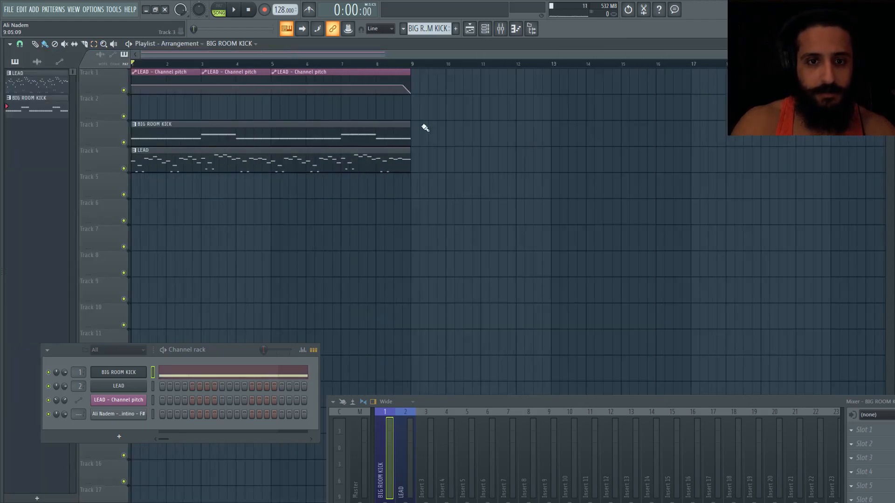
left_click_drag(409, 129, 410, 147)
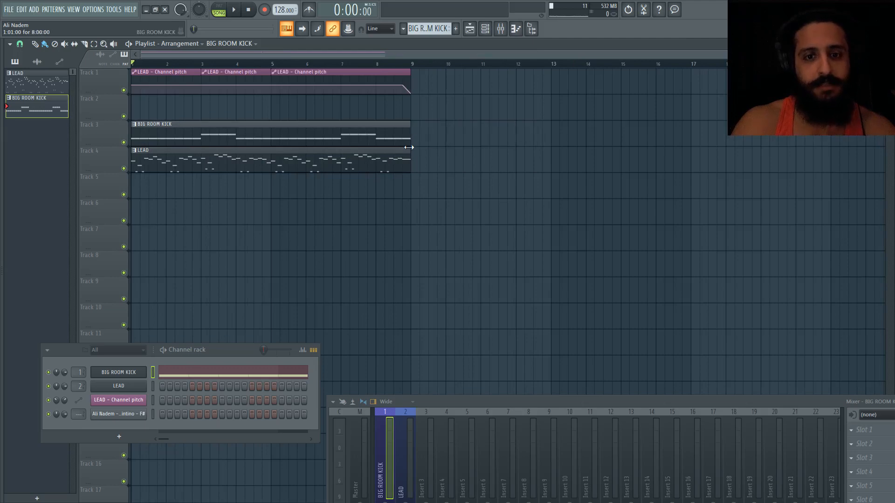
Open the BIG ROOM KICK clip's notes and the Massive instrument on the BIG ROOM KICK channel
double_click(335, 140)
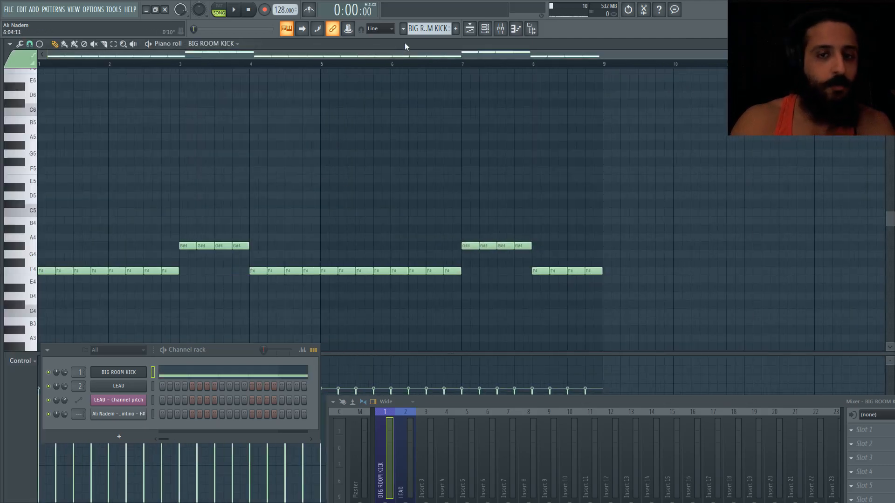
left_click(487, 31)
left_click(487, 31)
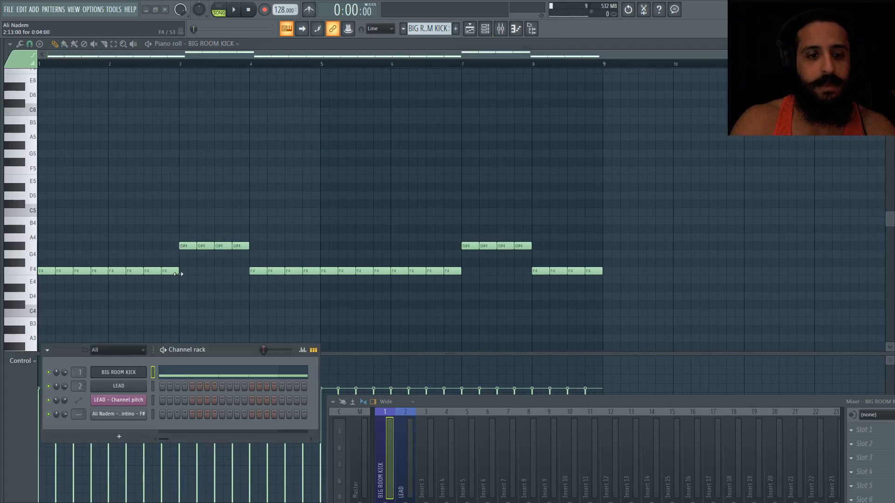
left_click(120, 371)
left_click_drag(210, 61, 199, 57)
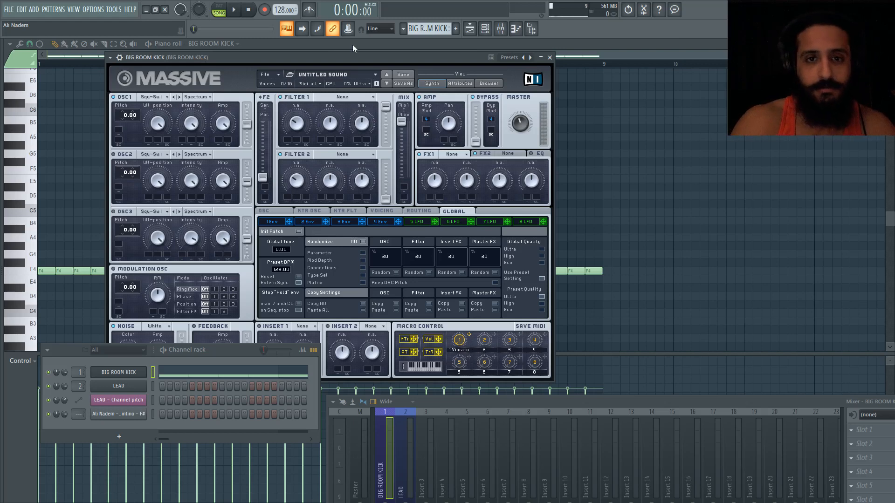
Detach the Massive window and move the channel rack clear of it
mouse_move(327, 55)
left_mouse_down()
mouse_move(360, 57)
mouse_move(337, 62)
left_mouse_up()
left_click(120, 65)
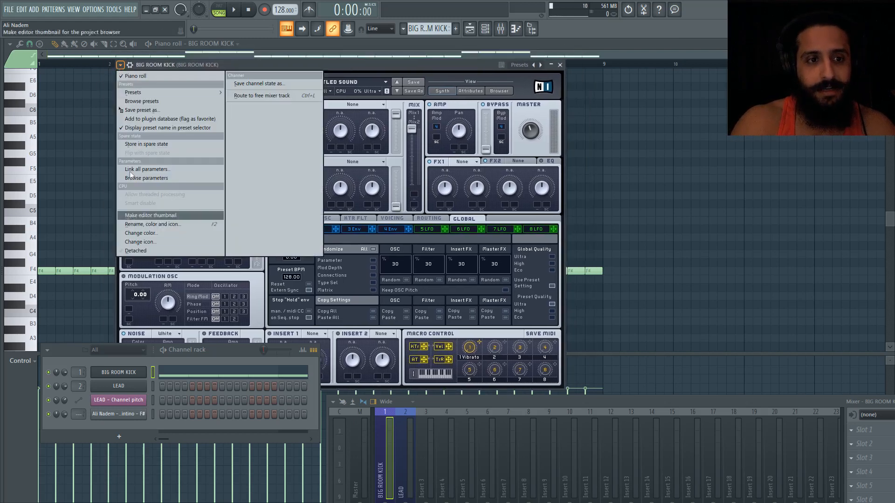
left_click(152, 253)
left_click_drag(79, 354, 134, 429)
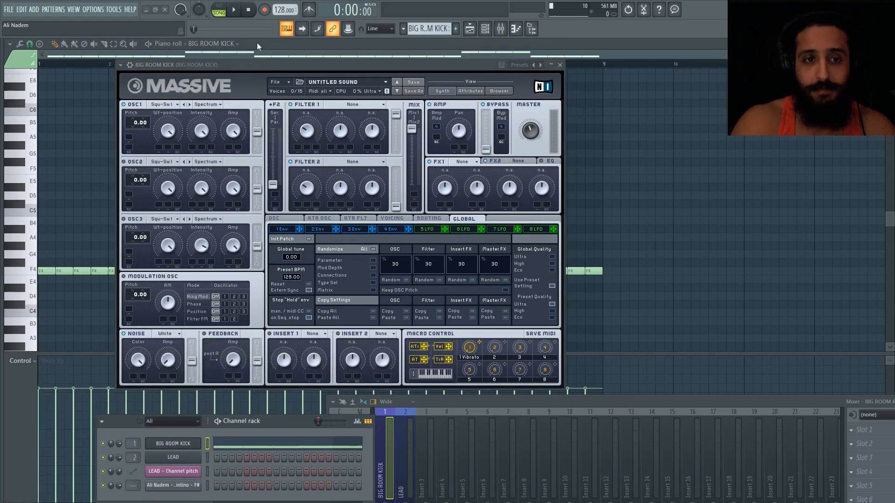
left_click_drag(252, 64, 213, 62)
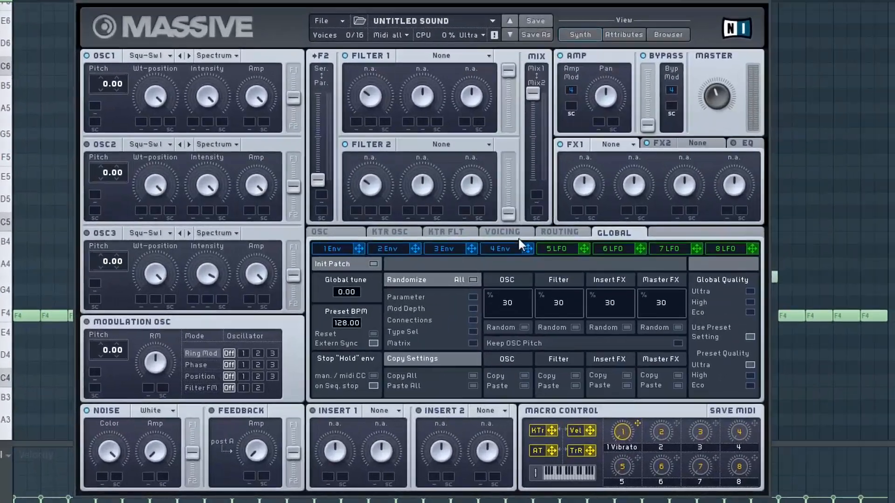
Set Massive's voicing to Monophon and look through envelopes 1 to 4
left_click(360, 218)
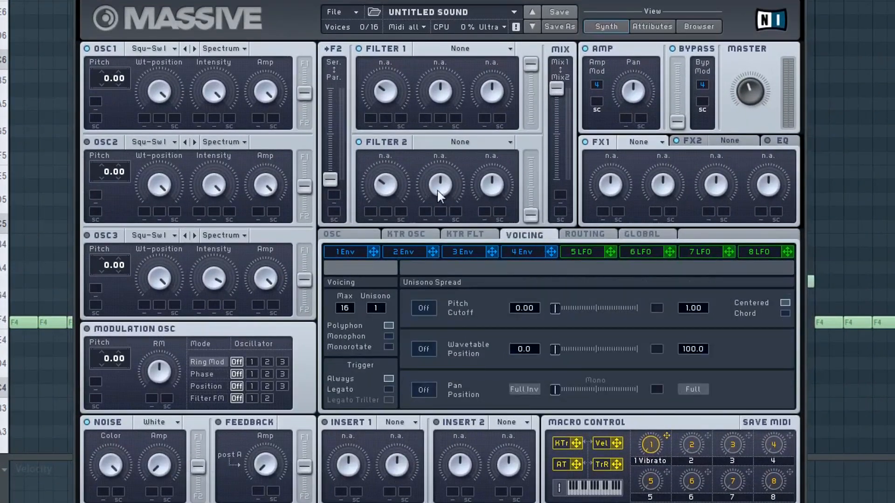
left_click(388, 336)
left_click(523, 253)
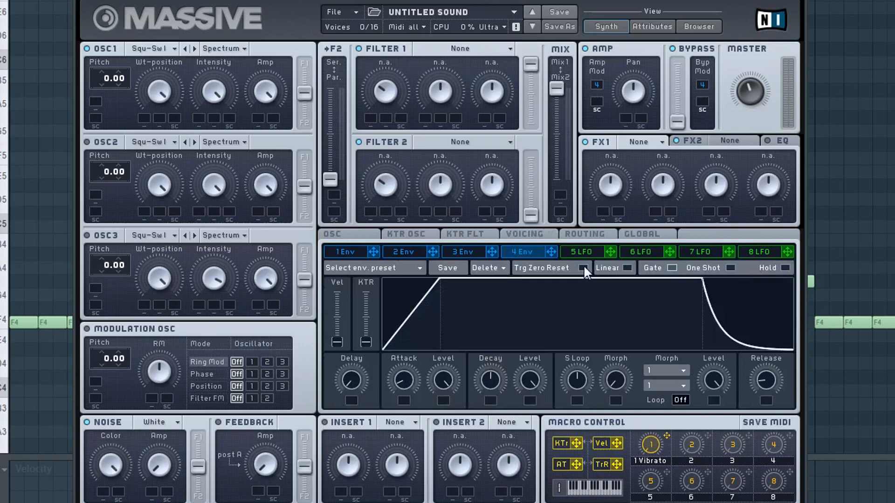
left_click(472, 251)
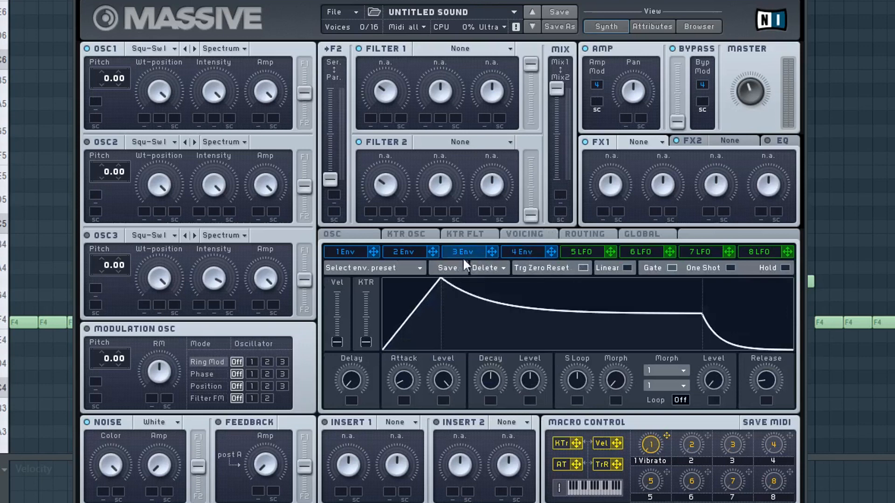
left_click(413, 253)
left_click(346, 253)
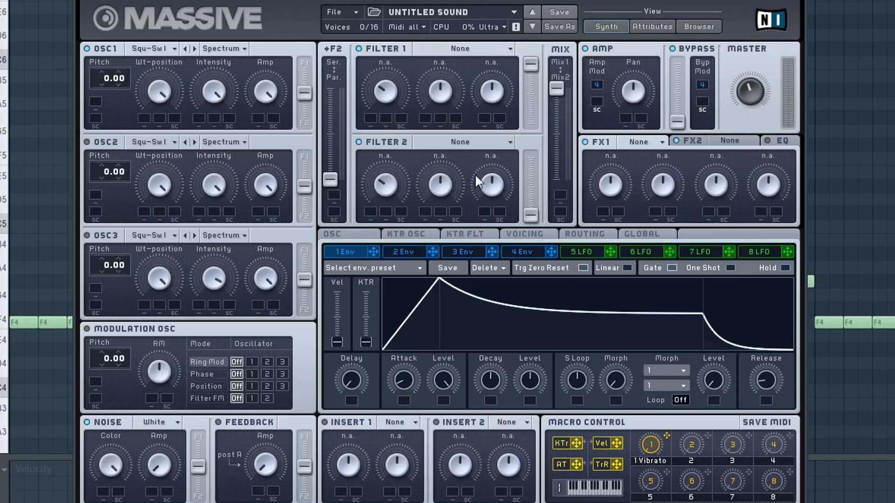
left_click(534, 252)
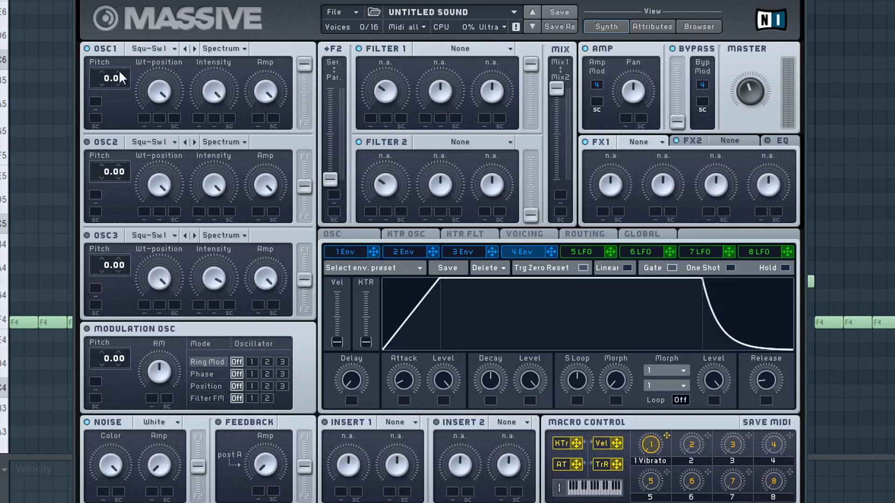
Lower oscillator 1's pitch to -24.00 and turn its wavetable position down to minimum
left_click_drag(233, 0, 235, 1)
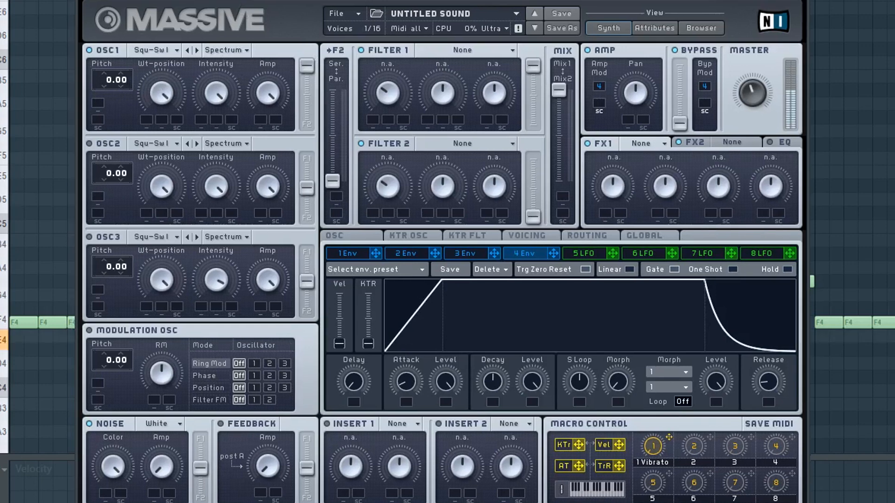
left_click_drag(114, 86, 106, 117)
left_click_drag(160, 96, 160, 116)
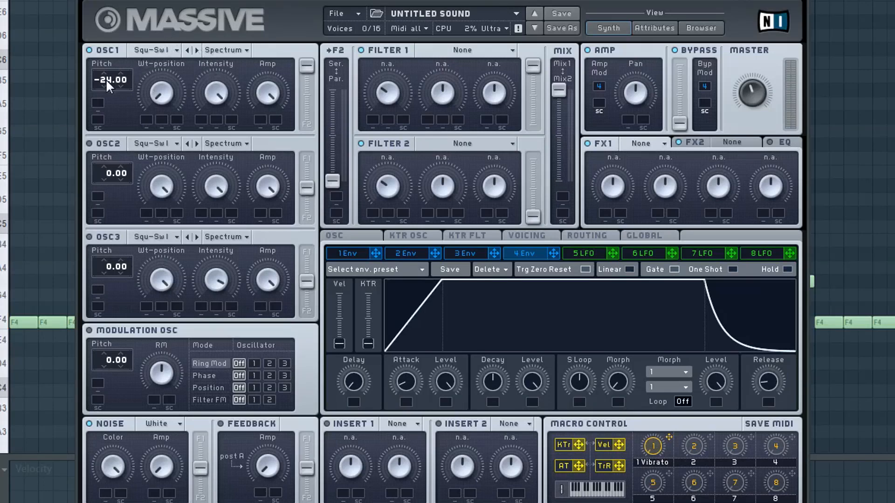
Try oscillator 1 at a pitch of -36.00 and return it to -24.00
left_click_drag(106, 78, 107, 80)
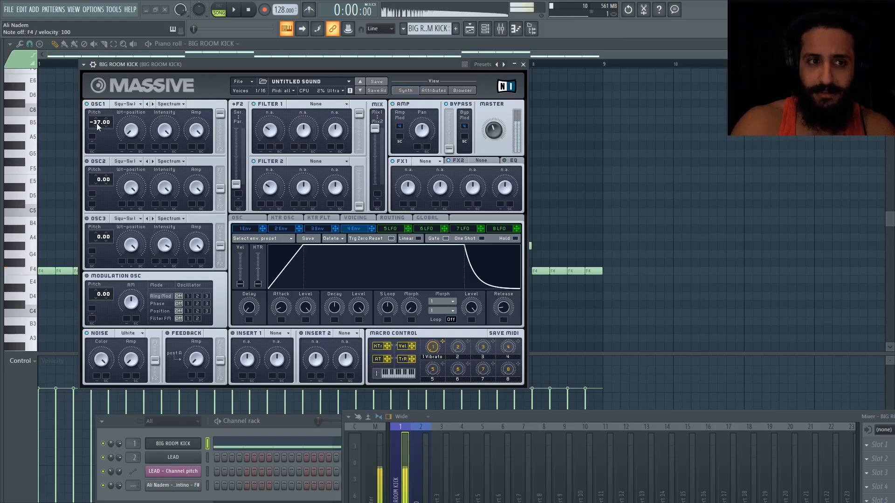
left_click_drag(96, 123, 95, 122)
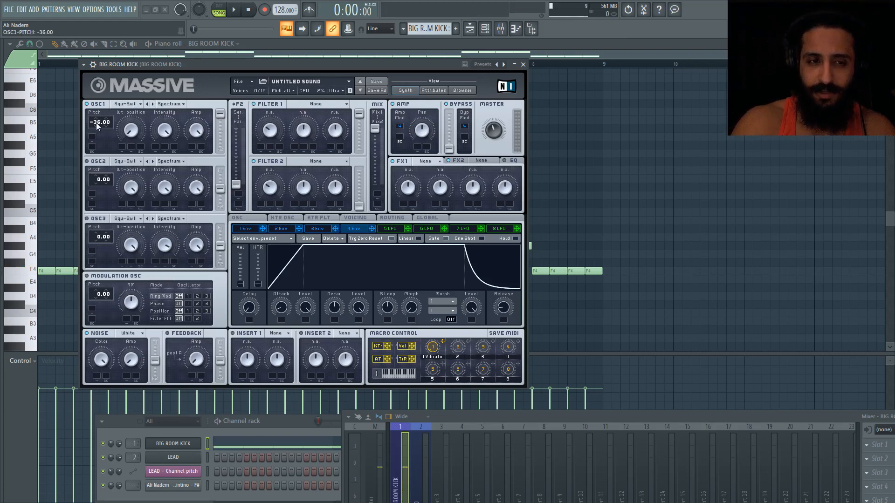
left_click_drag(96, 122, 141, 106)
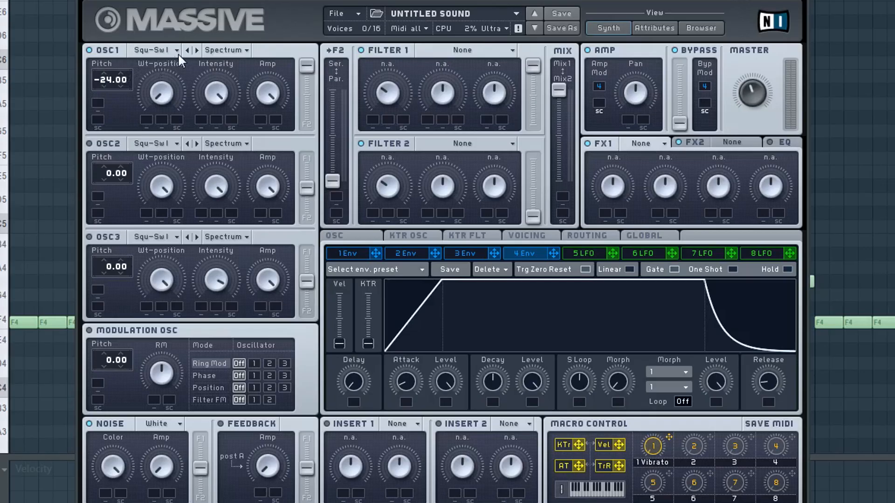
Load the Sin-Square wavetable in oscillator 1, compare wavetable positions by ear and reset the position to its centre
left_click(178, 53)
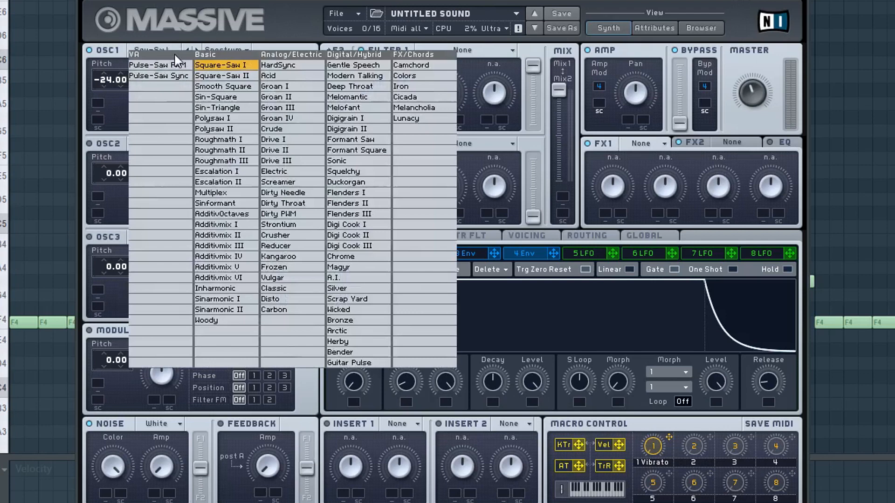
left_click(239, 99)
key("space")
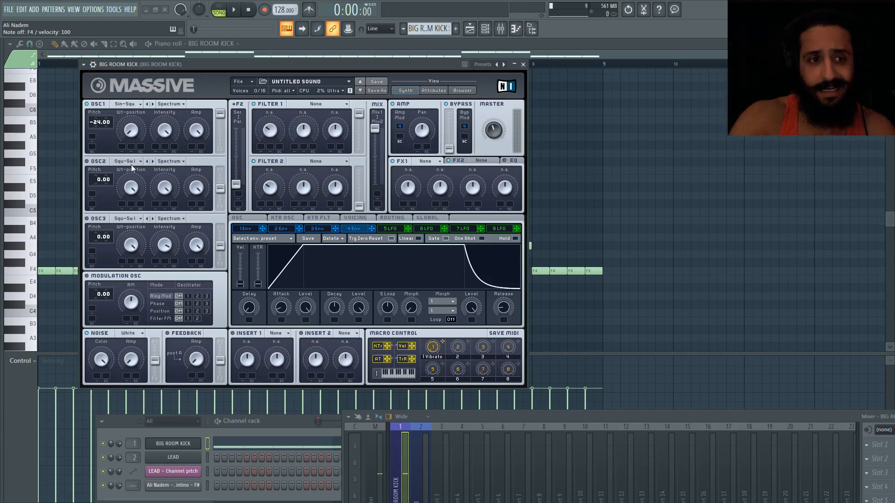
left_click_drag(132, 132, 152, 42)
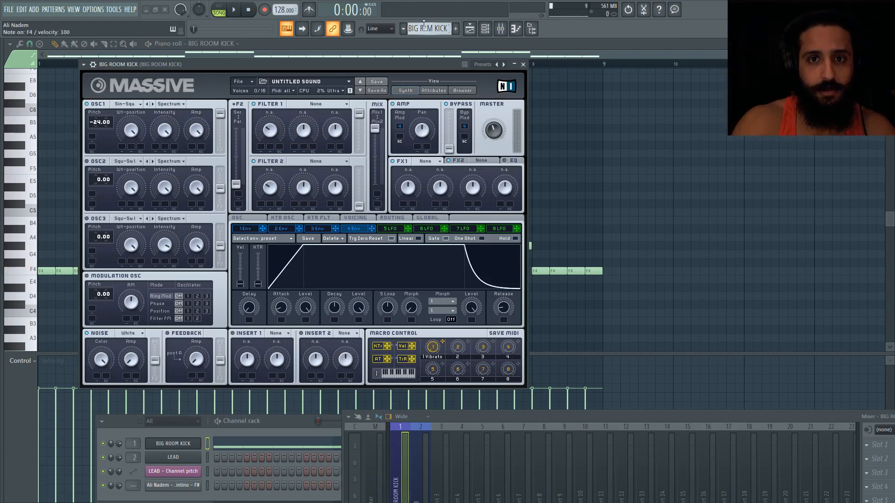
left_click_drag(131, 130, 132, 218)
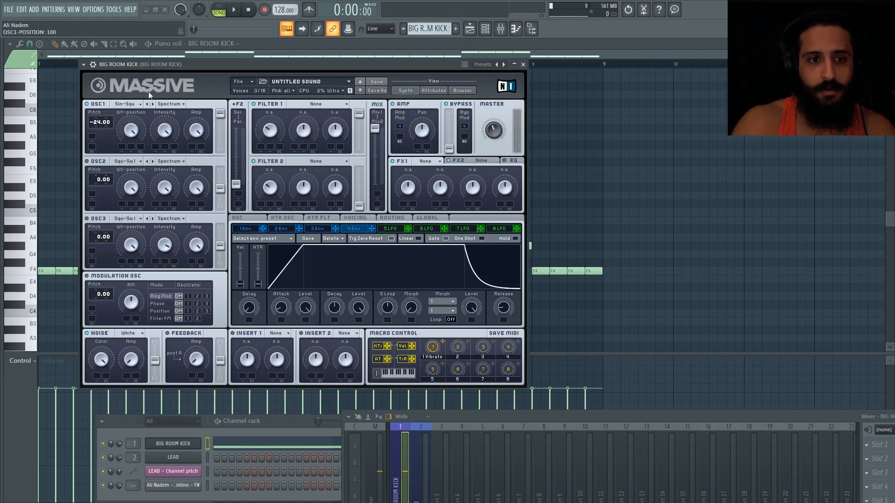
double_click(131, 133)
key("v")
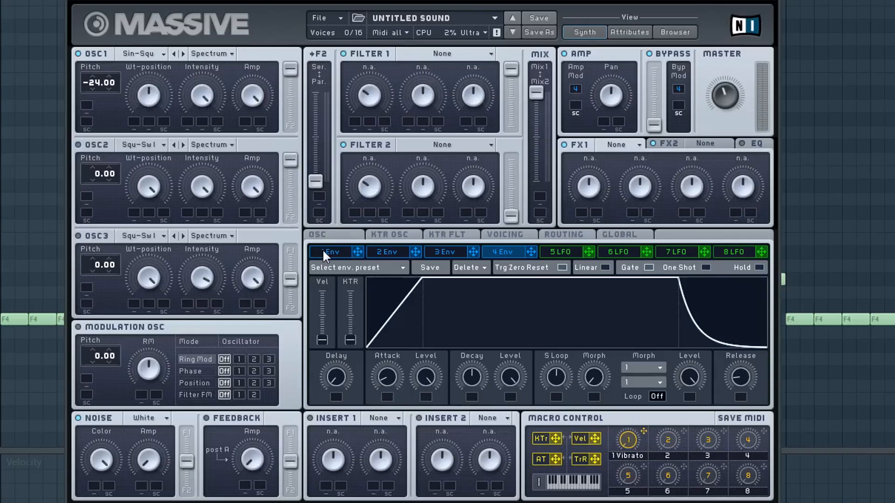
Modulate oscillator 1's pitch by 24.00 with Envelope 1 and set that envelope's attack and decay level to minimum
left_click(323, 251)
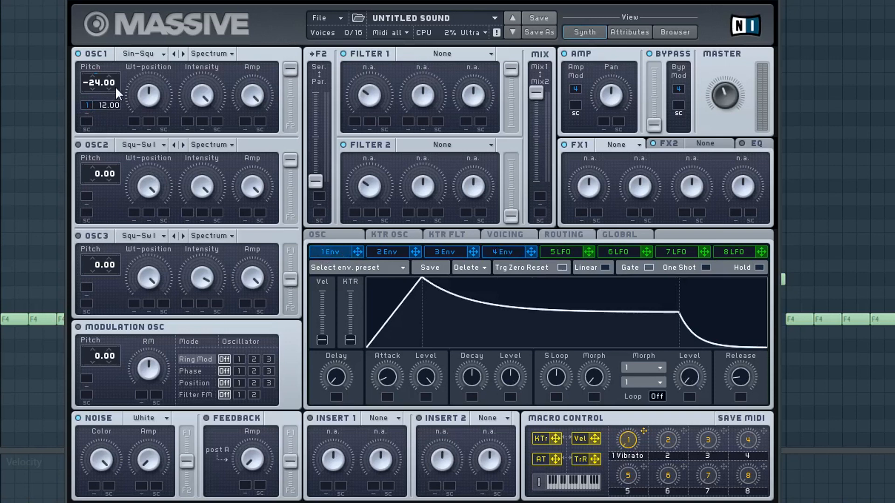
left_click_drag(114, 85, 113, 70)
left_click_drag(386, 377, 472, 429)
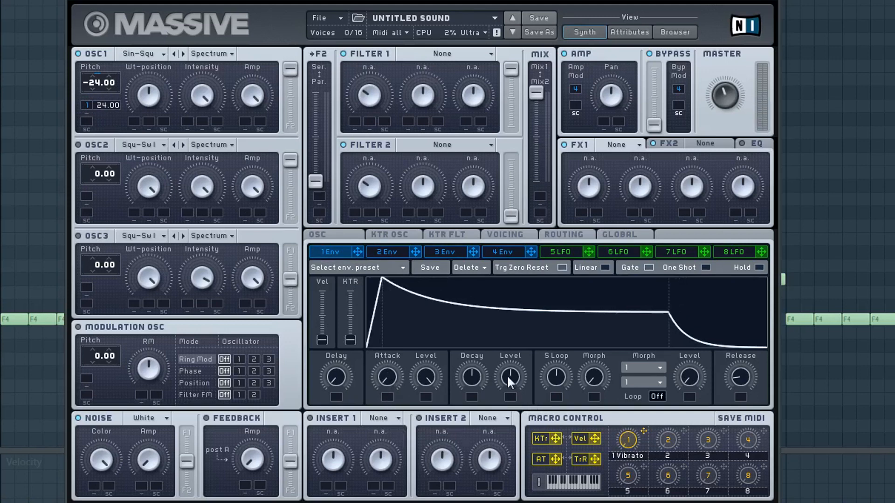
left_click_drag(508, 378, 509, 405)
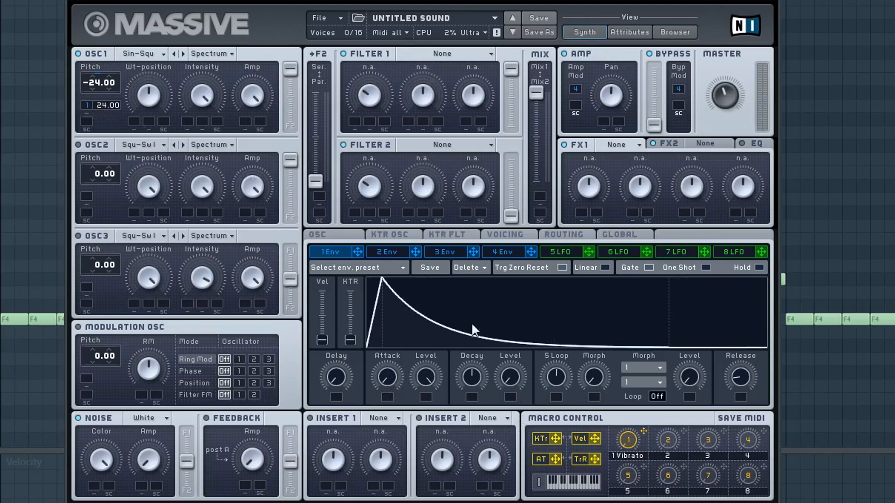
Shorten Envelope 1's decay slightly and audition the kick with oscillator 1's pitch modulation raised to 36.00
left_click_drag(471, 380, 472, 388)
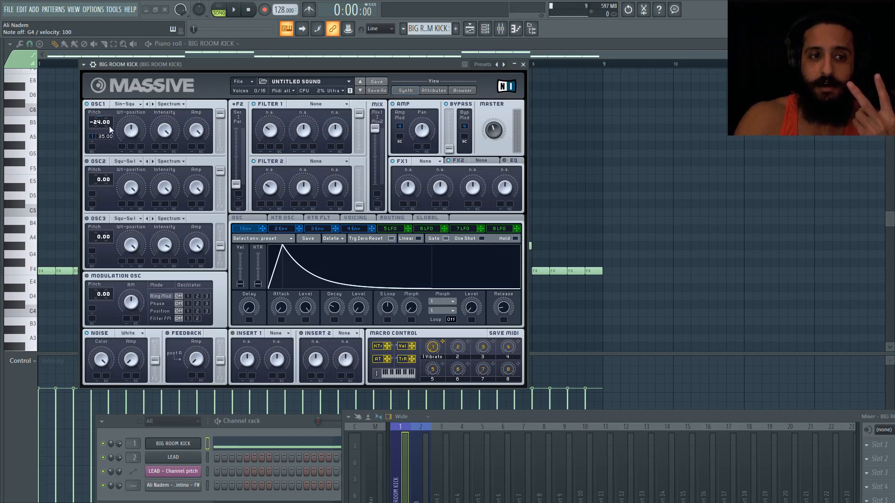
key("v")
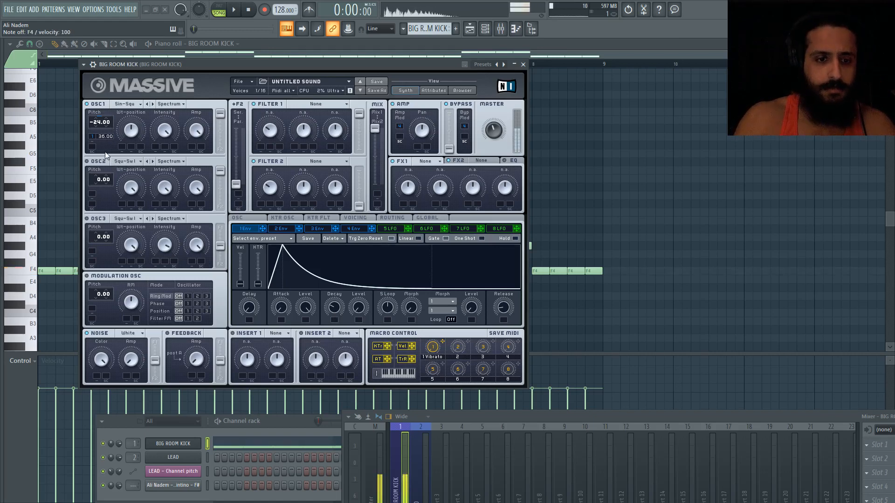
key("v")
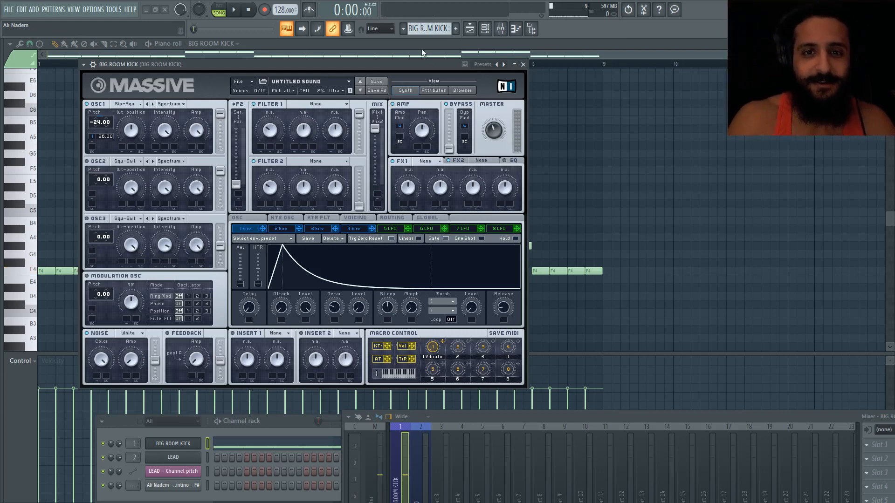
Fine-tune Envelope 1's decay while the kick pattern plays, trying another wavetable position and resetting oscillator 1's to centre
left_click_drag(284, 64, 291, 79)
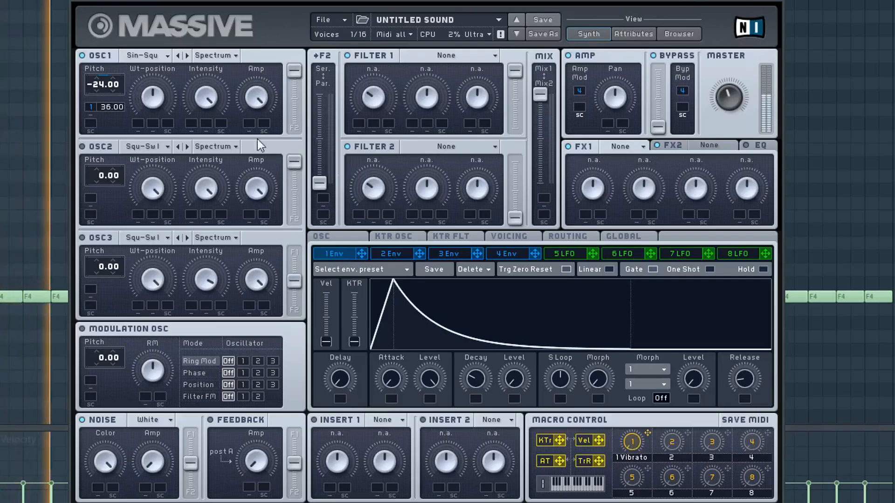
left_click_drag(347, 1, 350, 0)
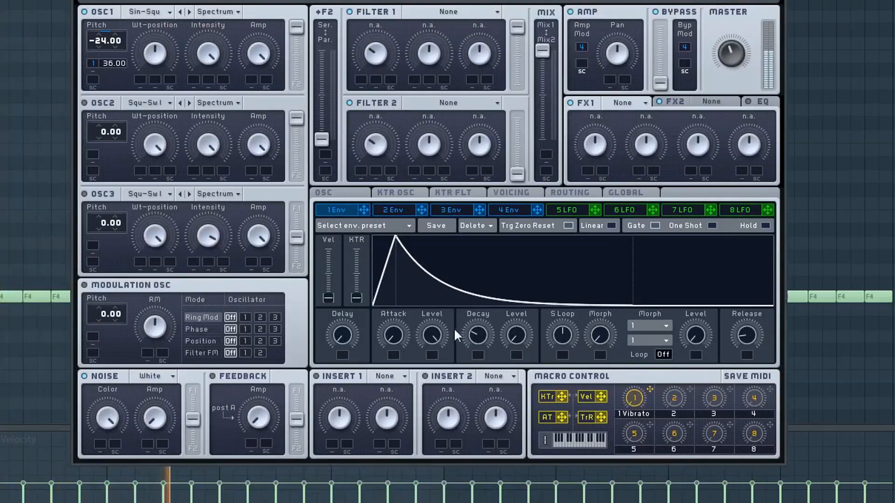
mouse_move(478, 335)
left_mouse_down()
mouse_move(479, 369)
mouse_move(485, 317)
mouse_move(485, 353)
mouse_move(484, 325)
left_mouse_up()
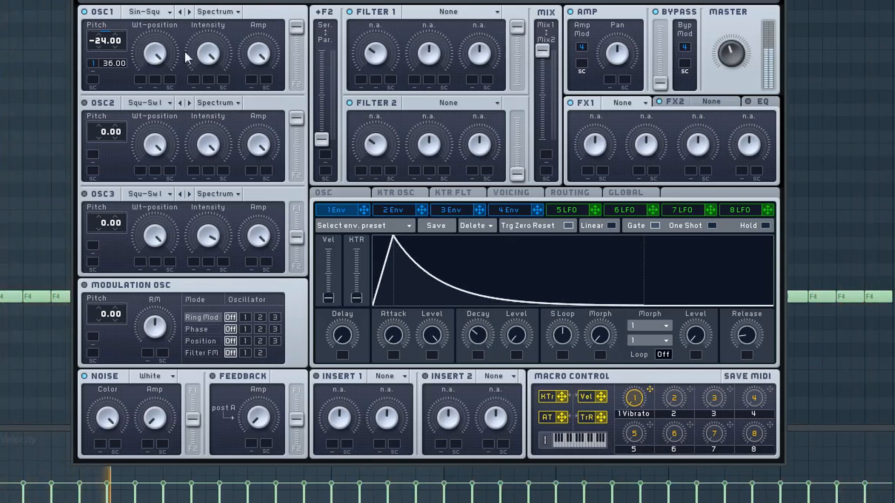
left_click_drag(164, 162, 161, 58)
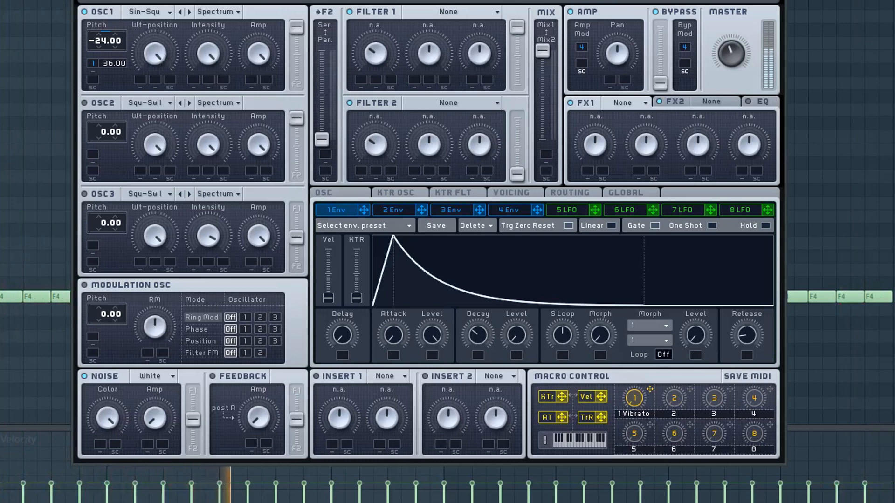
mouse_move(475, 333)
left_mouse_down()
mouse_move(481, 386)
mouse_move(482, 339)
left_mouse_up()
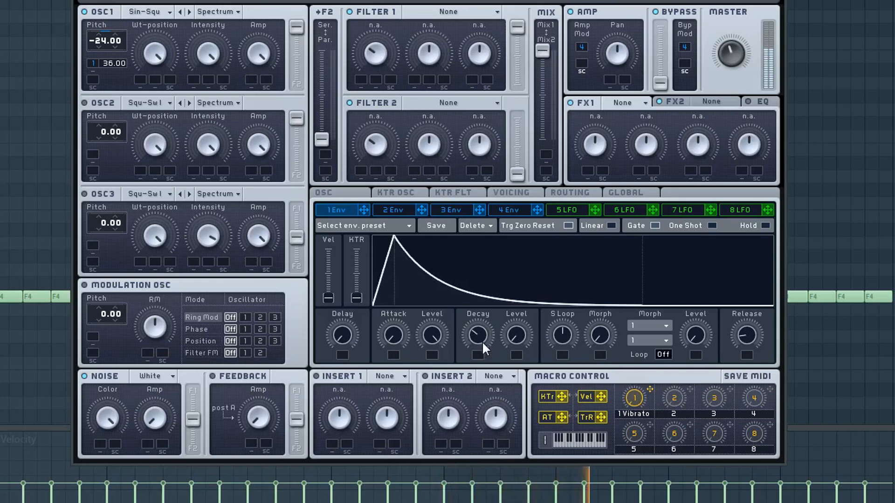
left_click_drag(111, 60, 118, 43)
double_click(156, 53)
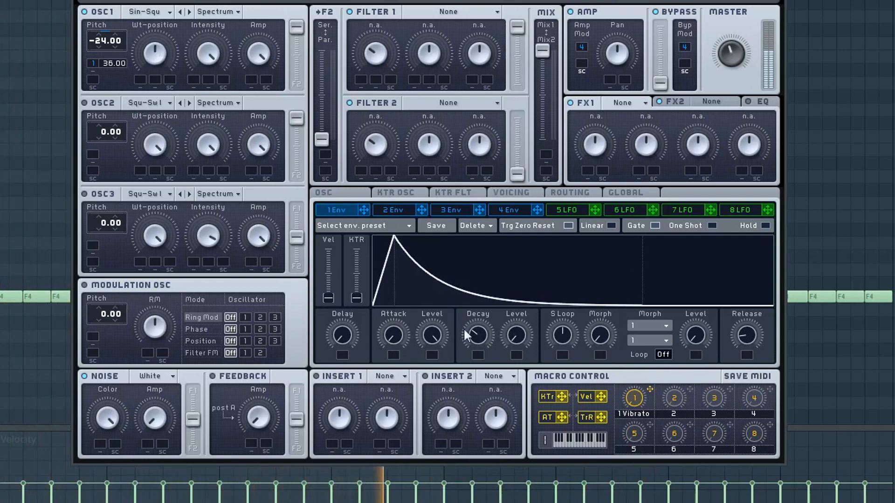
mouse_move(480, 342)
left_mouse_down()
mouse_move(479, 367)
mouse_move(482, 340)
left_mouse_up()
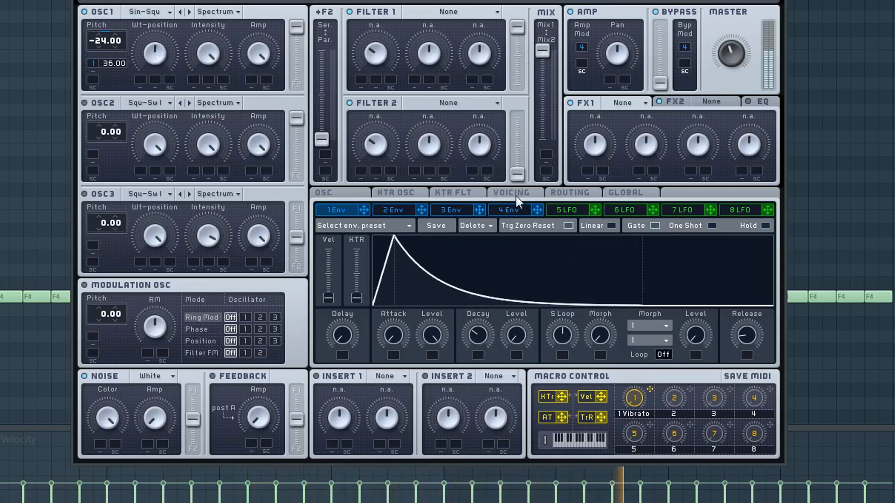
Set Envelope 4's attack to minimum and its decay level to about 90, comparing lower levels while the kick plays
left_click(511, 209)
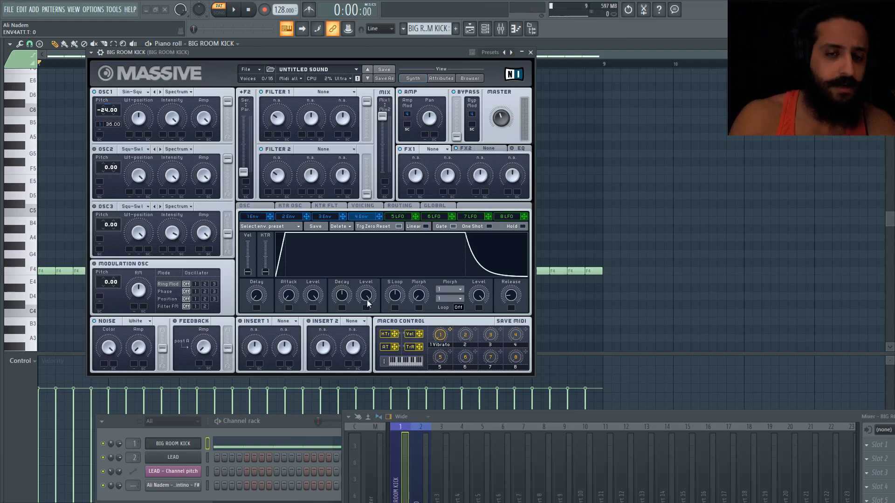
left_click_drag(368, 297, 368, 282)
left_click_drag(363, 326, 373, 237)
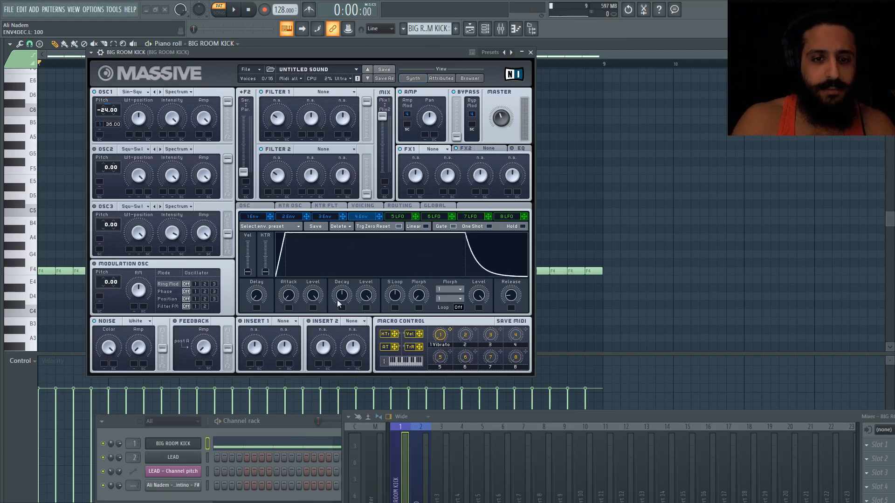
mouse_move(366, 299)
left_mouse_down()
mouse_move(365, 311)
mouse_move(368, 285)
mouse_move(366, 302)
left_mouse_up()
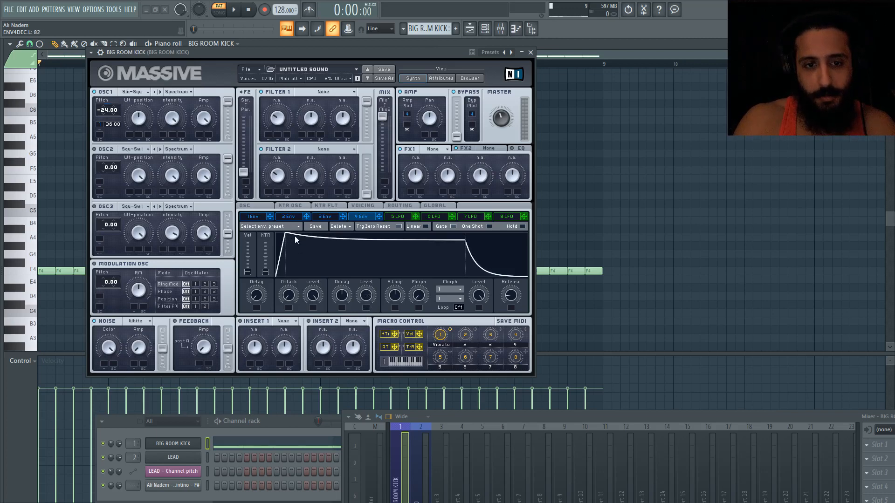
left_click_drag(289, 301, 301, 328)
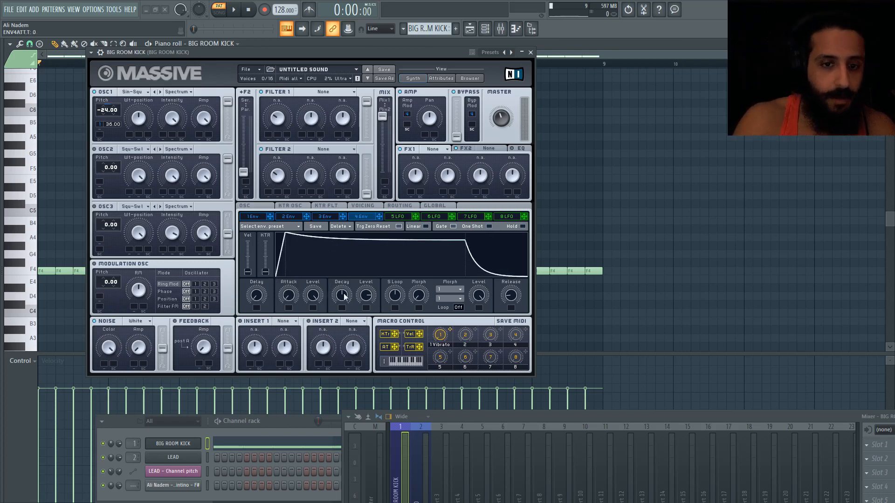
mouse_move(366, 296)
left_mouse_down()
mouse_move(368, 283)
mouse_move(366, 292)
left_mouse_up()
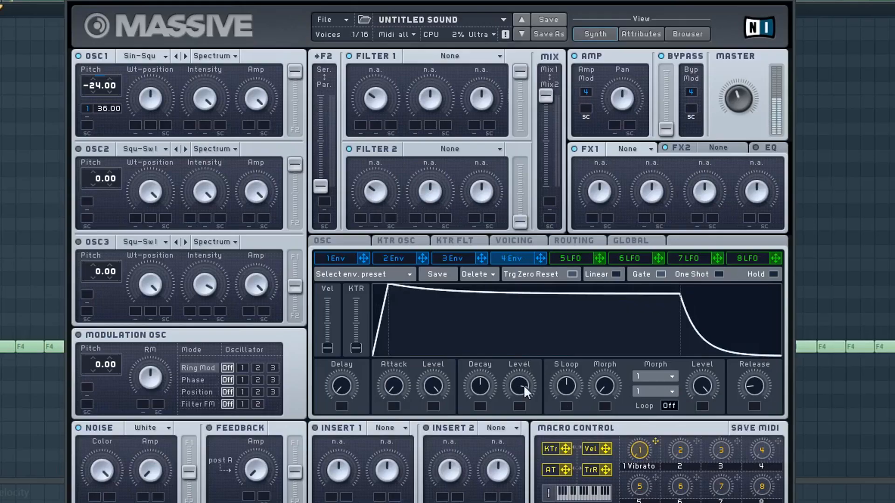
left_click_drag(369, 294, 365, 344)
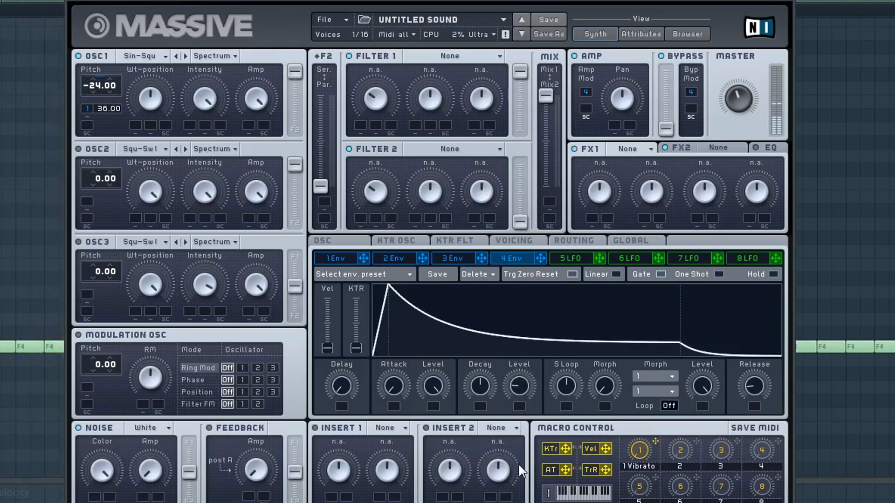
mouse_move(518, 386)
left_mouse_down()
mouse_move(519, 359)
mouse_move(519, 379)
left_mouse_up()
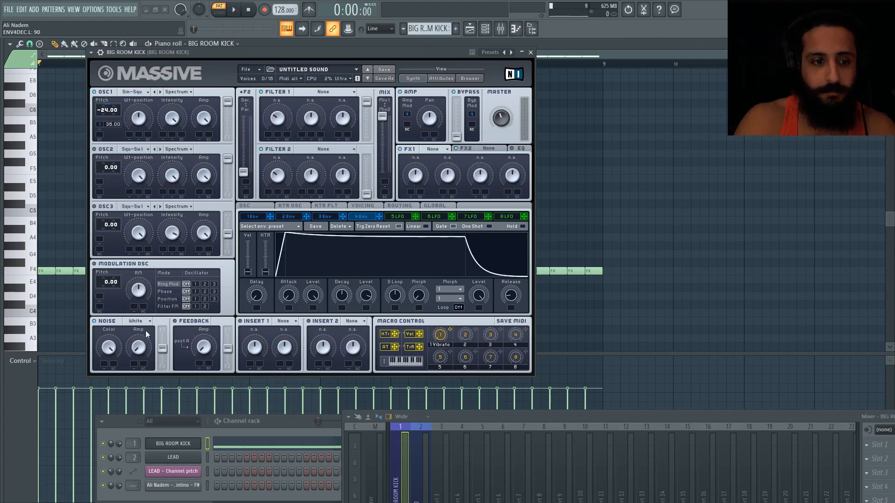
Modulate the noise amp by a moderate amount with Envelope 1 while auditioning the kick
left_click(259, 217)
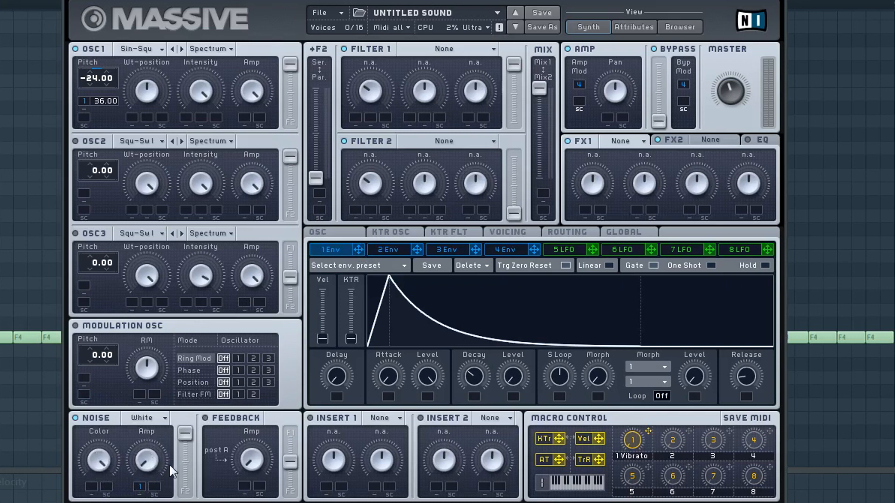
left_click_drag(140, 490, 143, 479)
key("space")
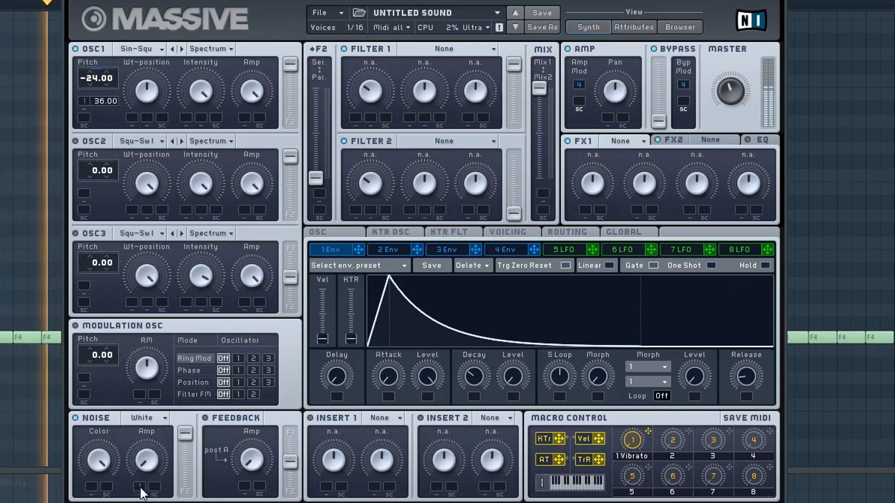
left_click_drag(139, 487, 141, 449)
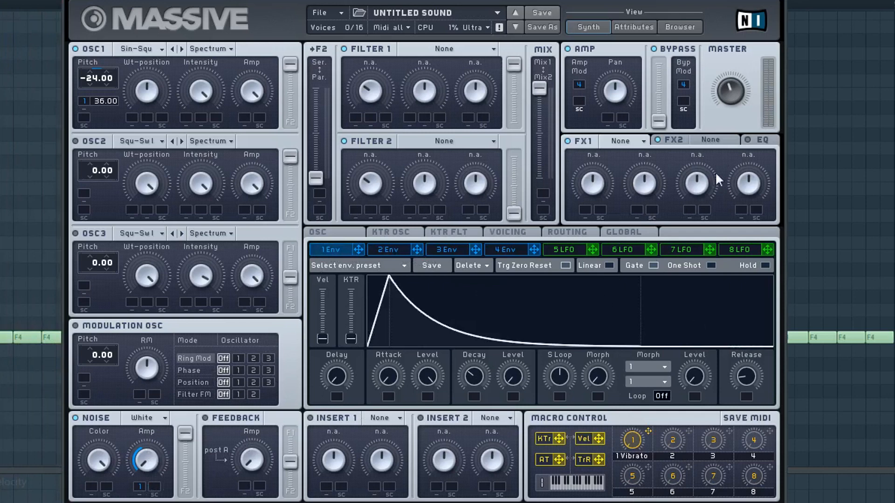
Raise the EQ's High Shelf slightly above its centre while the kick plays
left_click(761, 142)
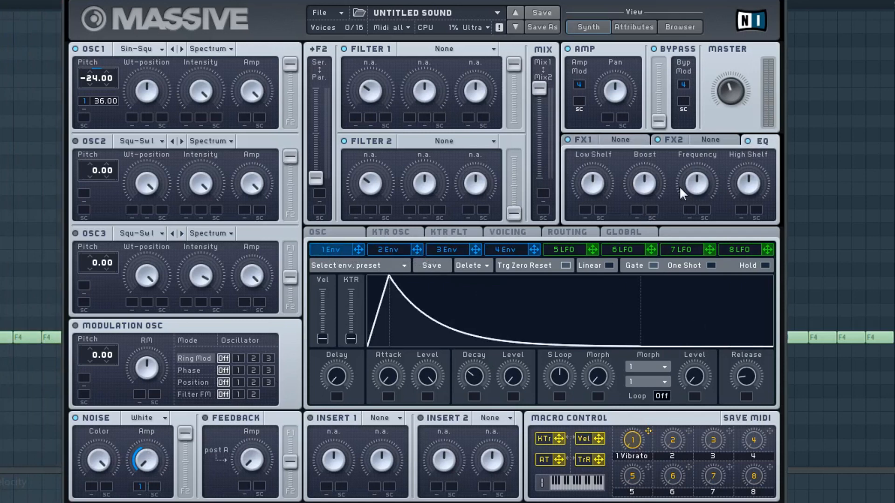
left_click(466, 50)
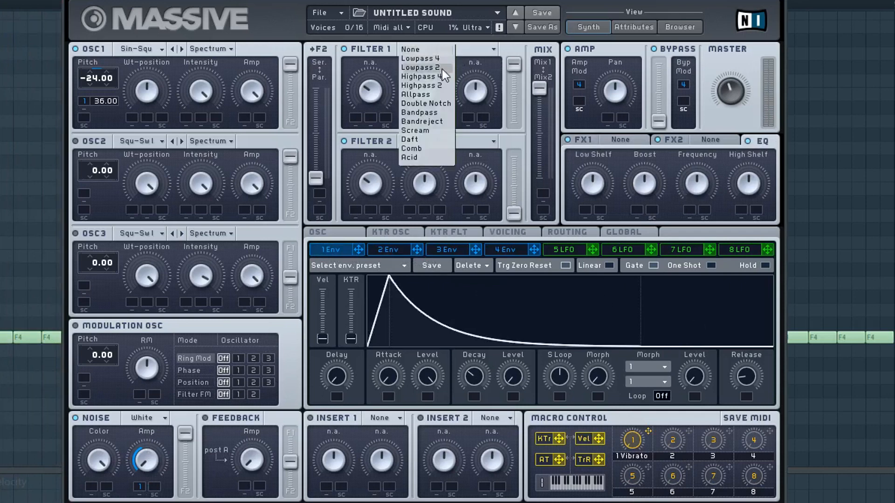
left_click(766, 142)
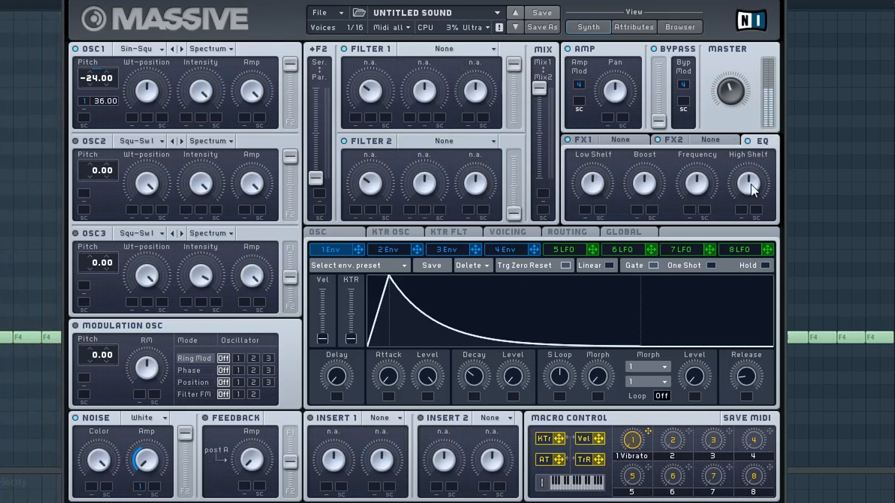
mouse_move(751, 184)
left_mouse_down()
mouse_move(755, 199)
mouse_move(751, 178)
left_mouse_up()
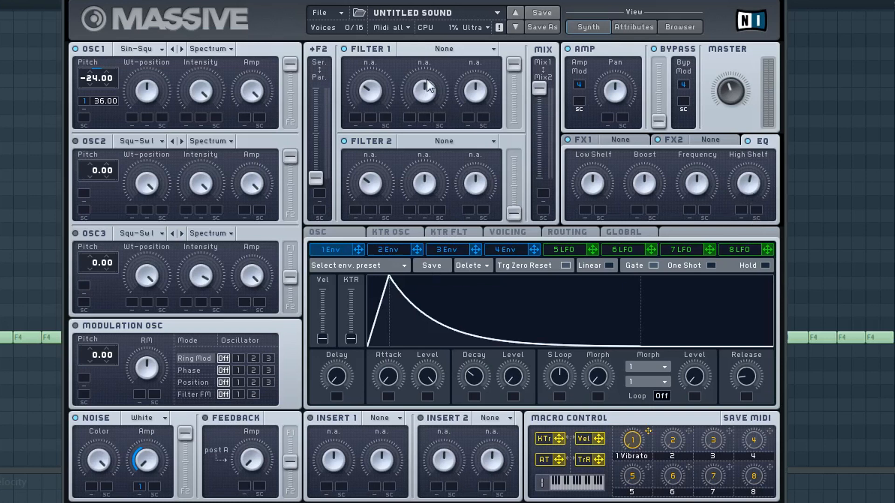
Try the Scream filter in Filter 1 and lower its resonance during playback
left_click(441, 48)
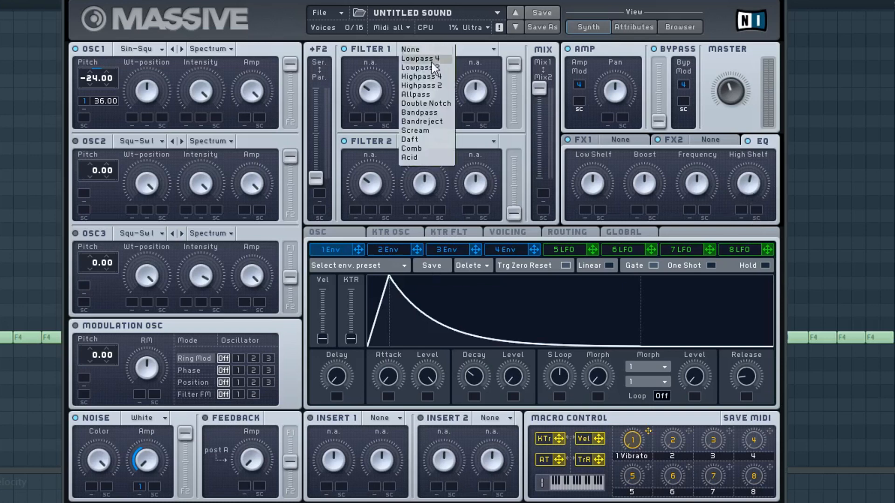
left_click(417, 131)
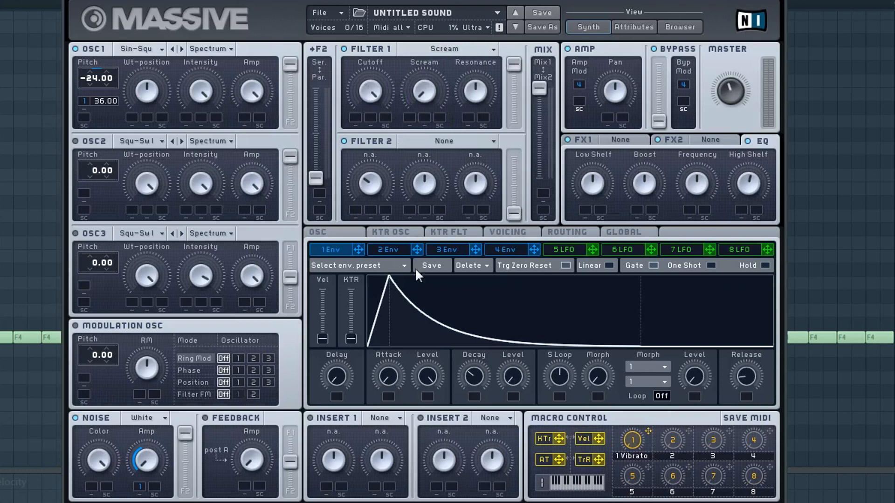
key("space")
left_click_drag(477, 101, 478, 172)
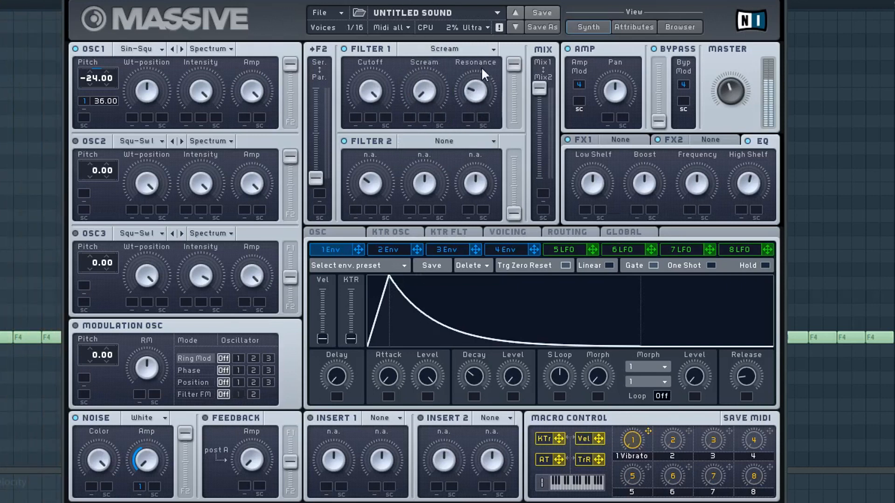
Switch Filter 1 to the Daft type and turn its resonance down to minimum
left_click(438, 49)
left_click(426, 139)
left_click_drag(478, 91, 485, 106)
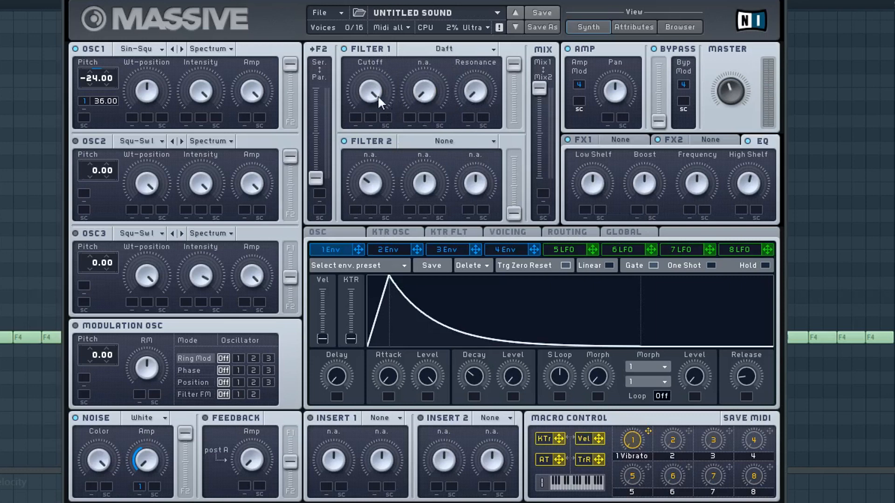
Assign Envelope 2 to Filter 1's cutoff, then clear the modulation amount with the cutoff fully open
left_click(397, 249)
left_click_drag(412, 249, 355, 115)
mouse_move(415, 249)
left_mouse_down()
mouse_move(354, 116)
mouse_move(396, 122)
left_mouse_up()
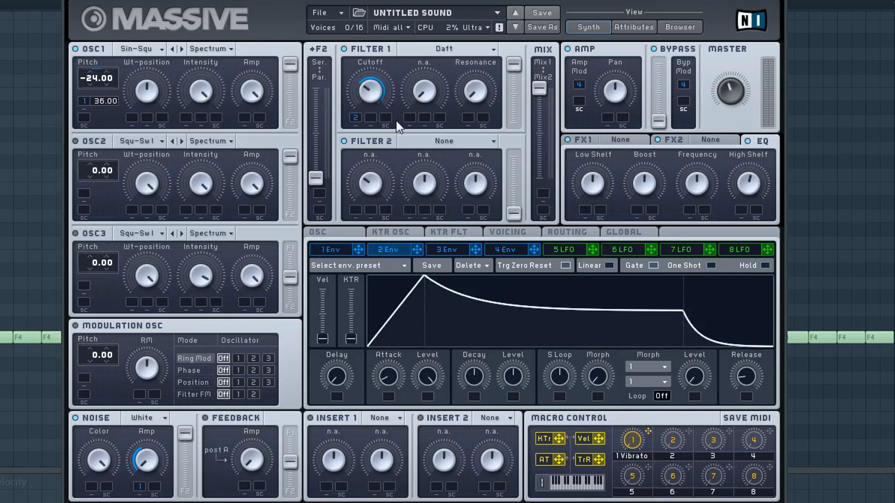
double_click(357, 122)
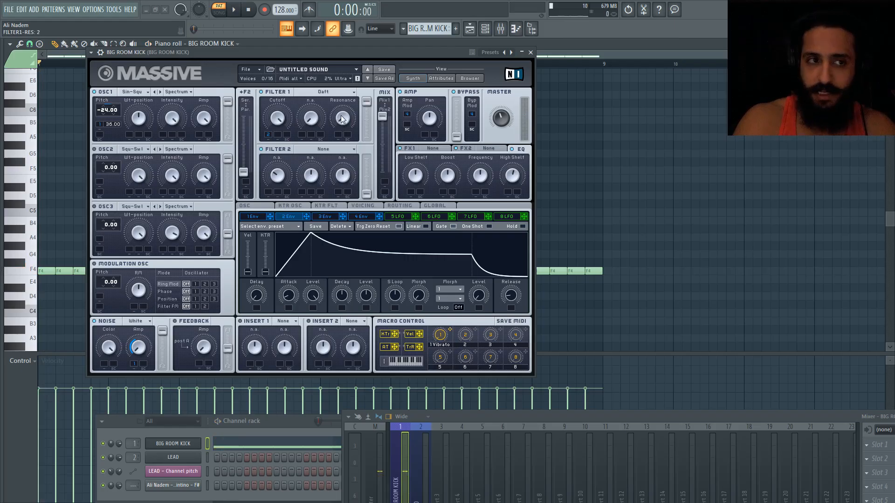
Fine-tune Filter 1's resonance to a low setting slightly above minimum while auditioning the kick
left_click_drag(341, 116, 343, 123)
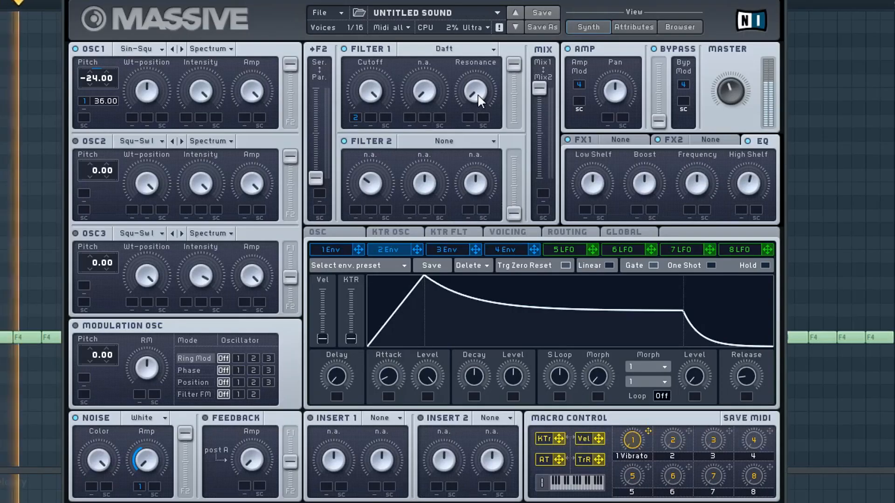
left_click_drag(477, 96, 480, 121)
key("space")
key("space")
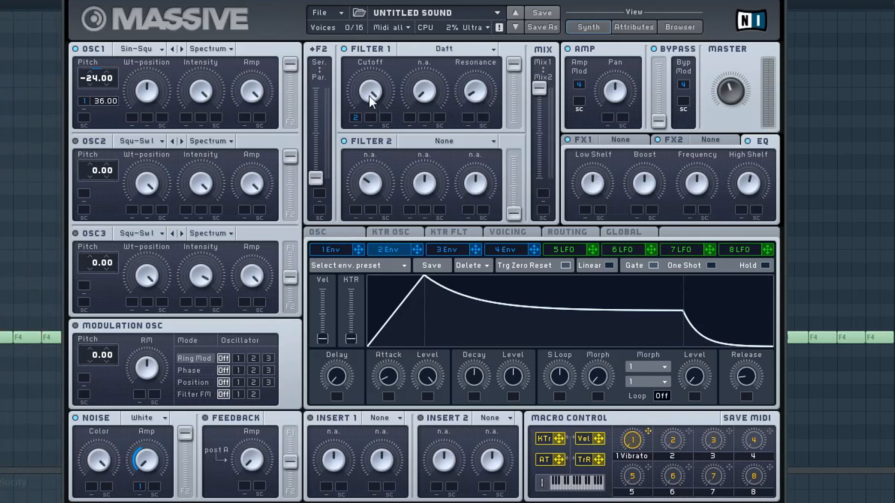
Let Envelope 2 sweep Filter 1's cutoff over its full range, with the envelope's attack and decay level at minimum
left_click_drag(355, 118, 373, 26)
left_click_drag(394, 368, 395, 393)
left_click_drag(509, 378, 510, 453)
key("space")
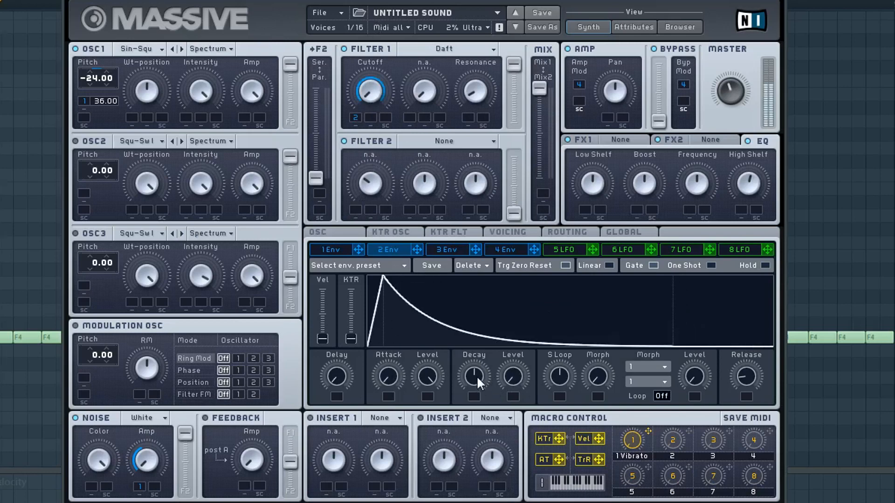
mouse_move(476, 376)
left_mouse_down()
mouse_move(483, 435)
mouse_move(483, 319)
mouse_move(482, 376)
left_mouse_up()
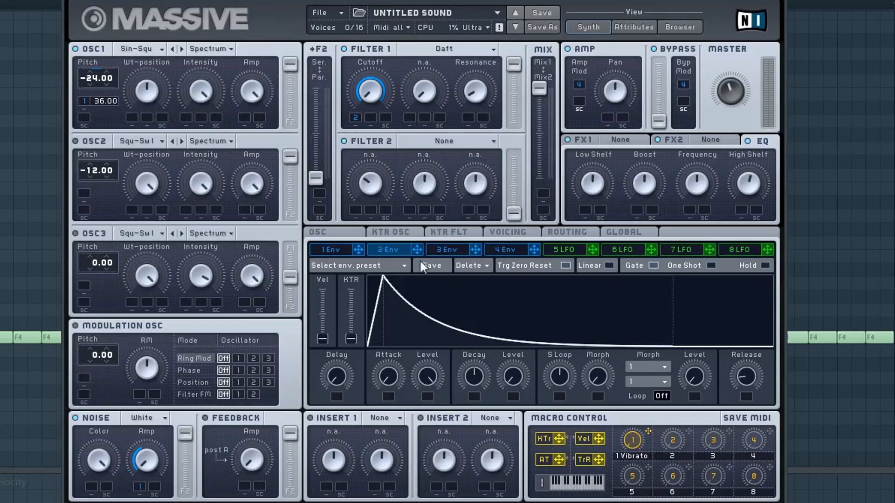
Modulate oscillator 2's pitch of -12.00 by 37.00 with Envelope 1 and compare a neighbouring wavetable
left_click_drag(108, 201, 85, 193)
left_click_drag(115, 160, 119, 138)
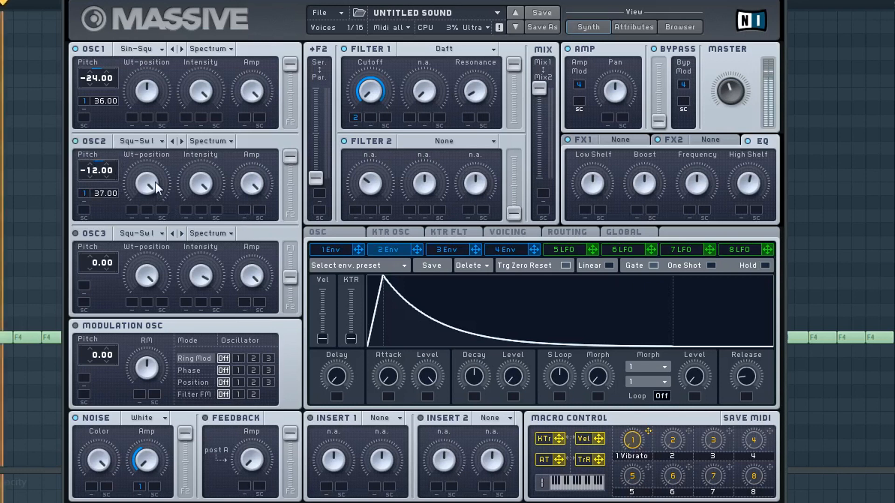
left_click_drag(96, 169, 98, 186)
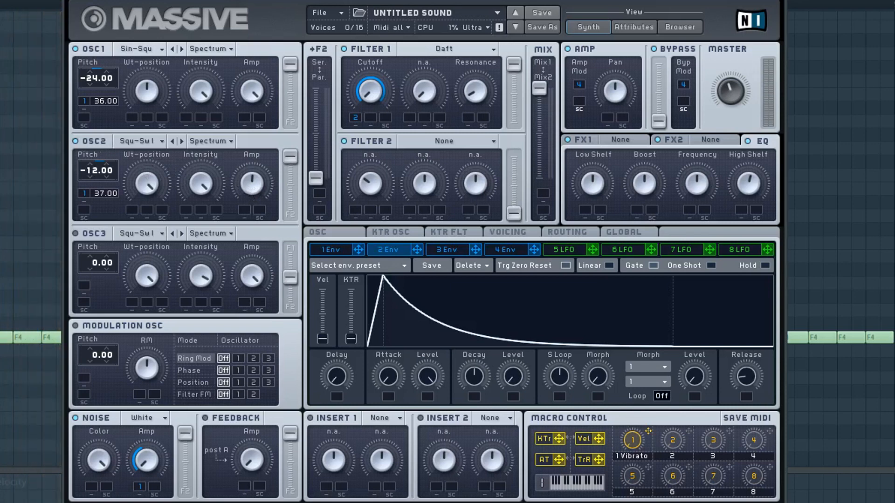
left_click(182, 141)
left_click(174, 142)
Enable oscillator 3, route it fully to Filter 1 and modulate its pitch by 36.00 with Envelope 1
left_click_drag(285, 279, 198, 243)
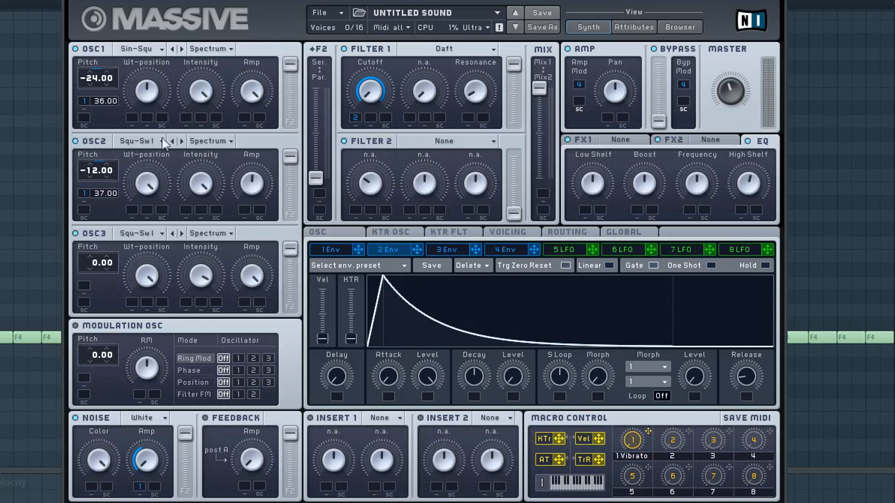
key("space")
left_click(97, 233)
mouse_move(147, 185)
left_mouse_down()
mouse_move(150, 351)
mouse_move(148, 176)
left_mouse_up()
left_click_drag(116, 256, 126, 229)
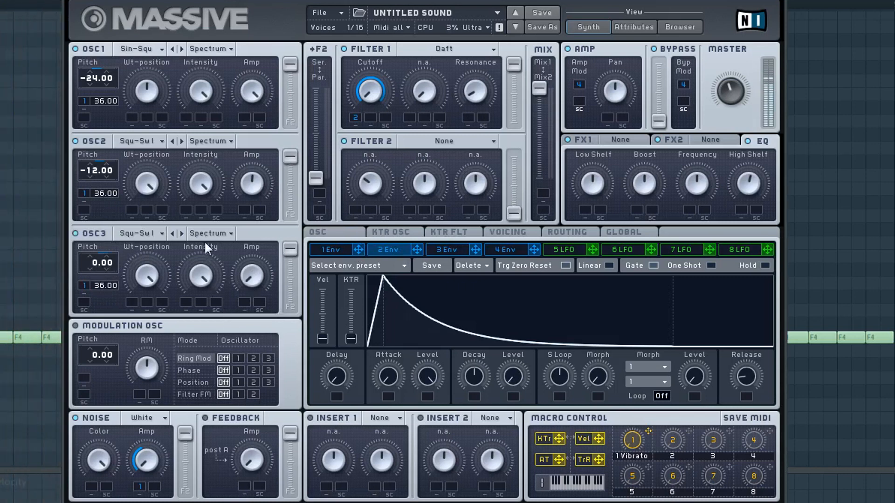
Raise oscillator 3's amp to about halfway and step through its wavetables during playback, finishing on VA-Sync
left_click_drag(256, 258, 255, 285)
left_click_drag(260, 239, 265, 220)
left_click(181, 234)
left_click(180, 234)
left_click(181, 234)
left_click(180, 234)
left_click(181, 234)
left_click(180, 233)
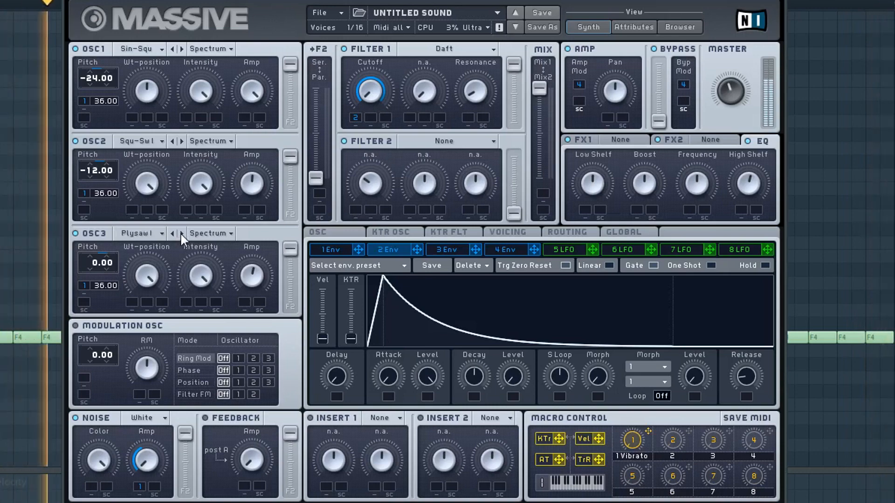
left_click(146, 233)
left_click(200, 217)
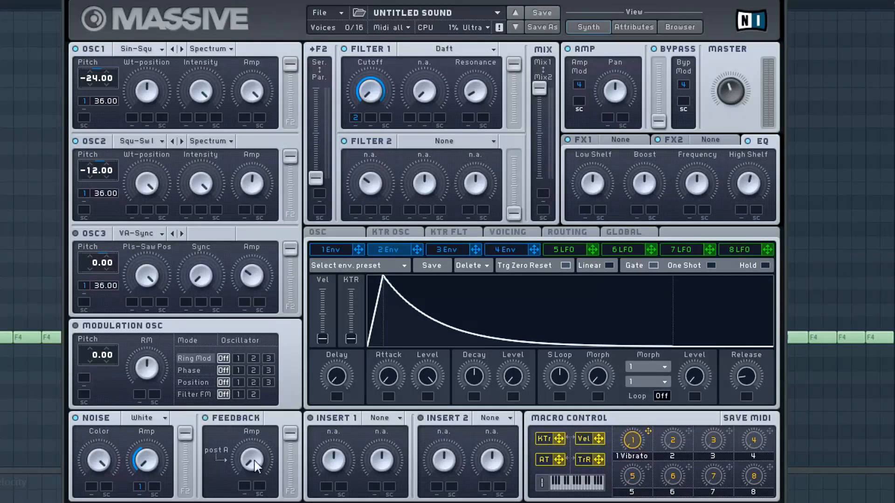
Set the feedback amp to about 31 while the kick plays
key("space")
left_click_drag(259, 453, 257, 494)
left_click_drag(253, 461, 256, 421)
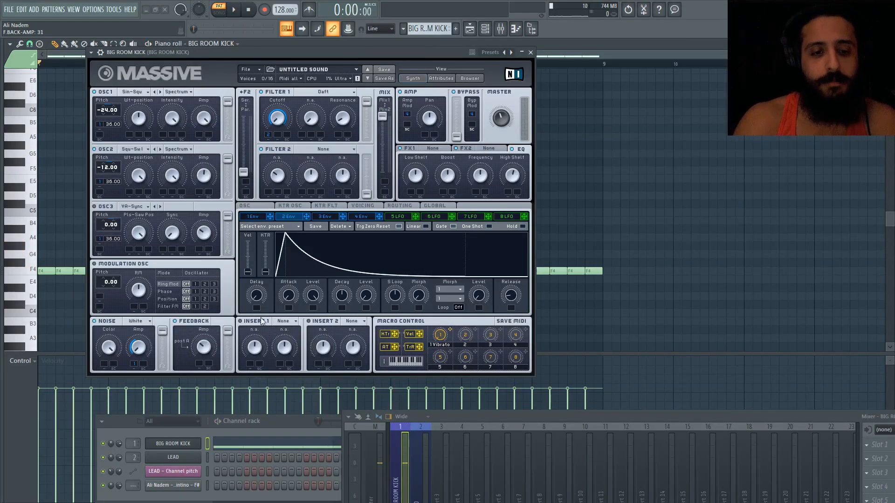
Load the Parabolic Shaper in Insert 1 and route Insert 1 ahead of Filter 1 and Insert 2 before Amp/Pan
left_click(284, 321)
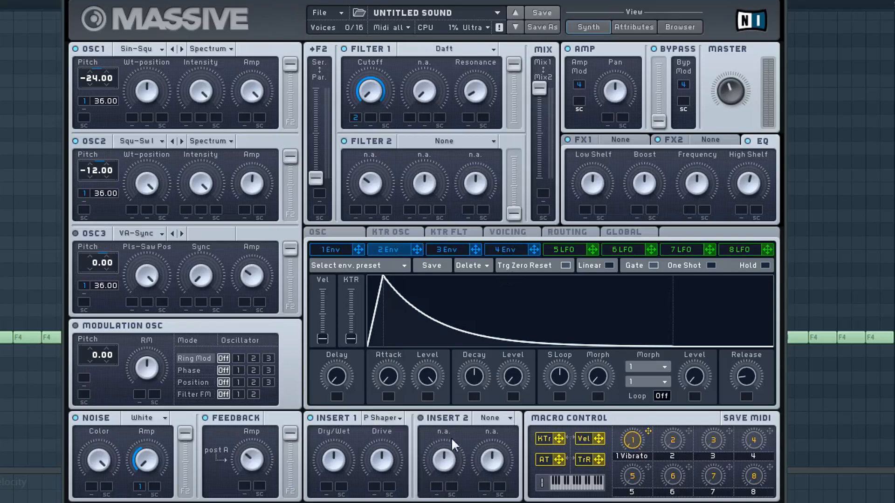
left_click(558, 235)
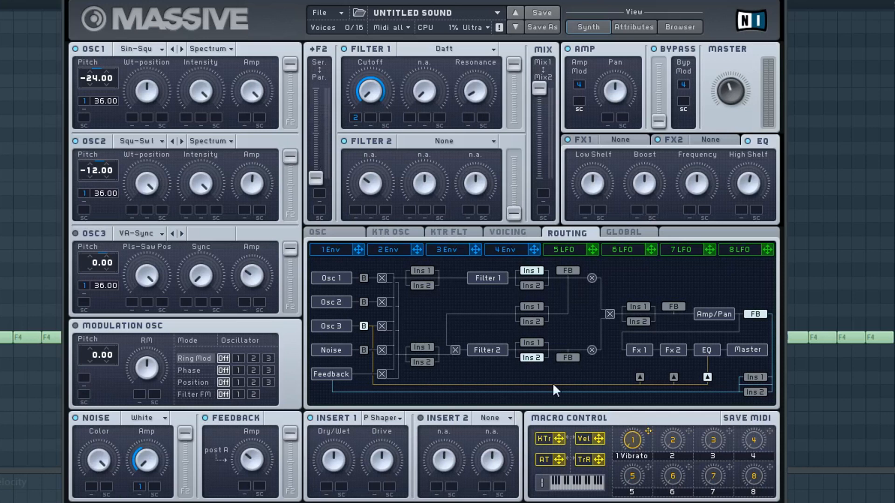
left_click(641, 320)
left_click(538, 357)
left_click(633, 323)
left_click(420, 271)
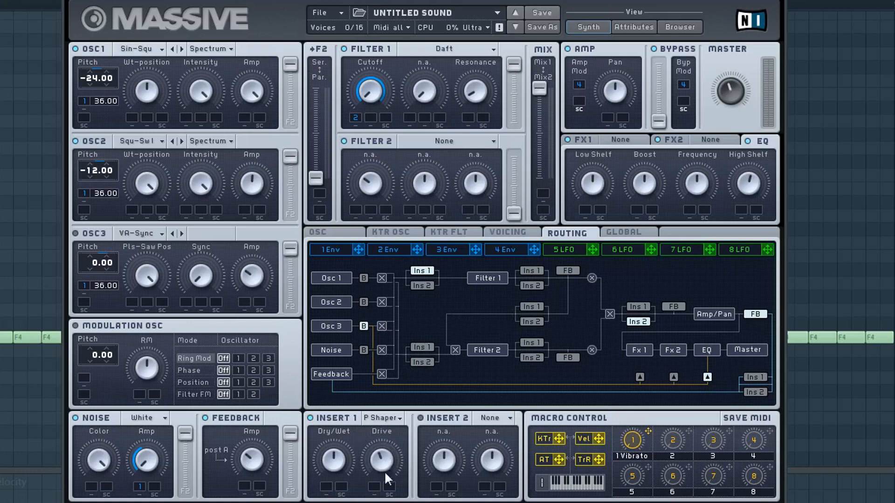
Sweep the Parabolic Shaper's drive in Insert 1 while the kick plays
left_click_drag(385, 474, 385, 485)
key("space")
left_click_drag(382, 459, 402, 401)
Try the Hardclipper in Insert 1 and adjust its drive during playback
left_click(387, 418)
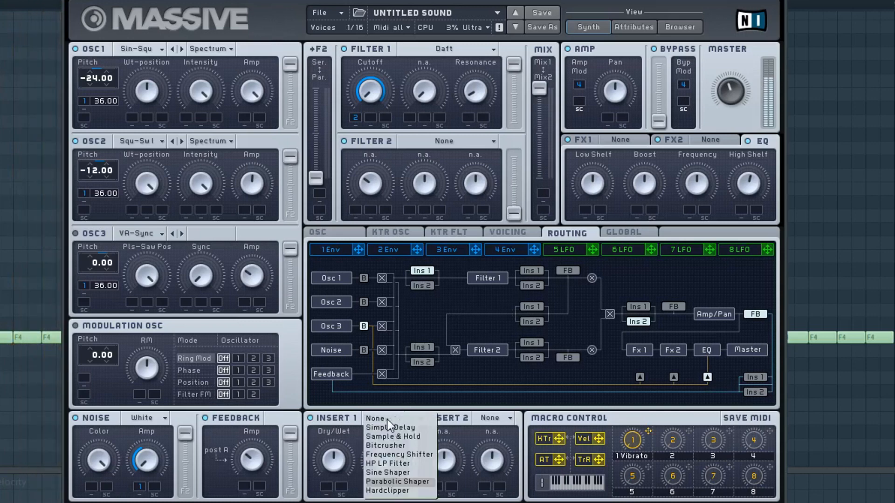
left_click(381, 460)
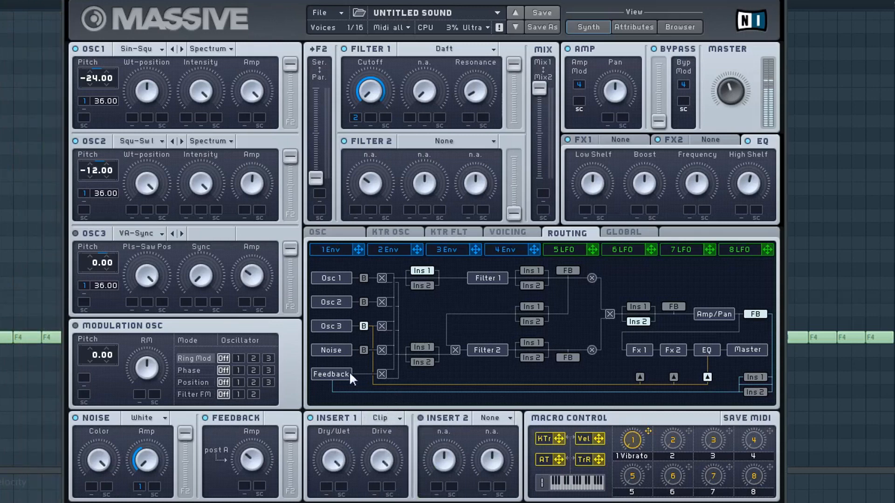
mouse_move(382, 460)
left_mouse_down()
mouse_move(382, 498)
mouse_move(382, 449)
left_mouse_up()
Try the Sine Shaper in Insert 1 with the drive around halfway and Insert 1 routed ahead of Filter 1
left_click(390, 418)
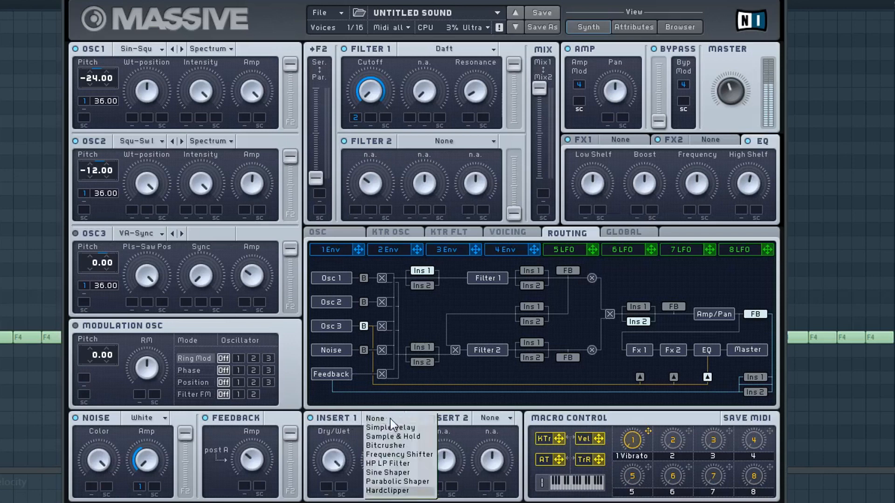
left_click(390, 473)
left_click_drag(380, 462, 394, 497)
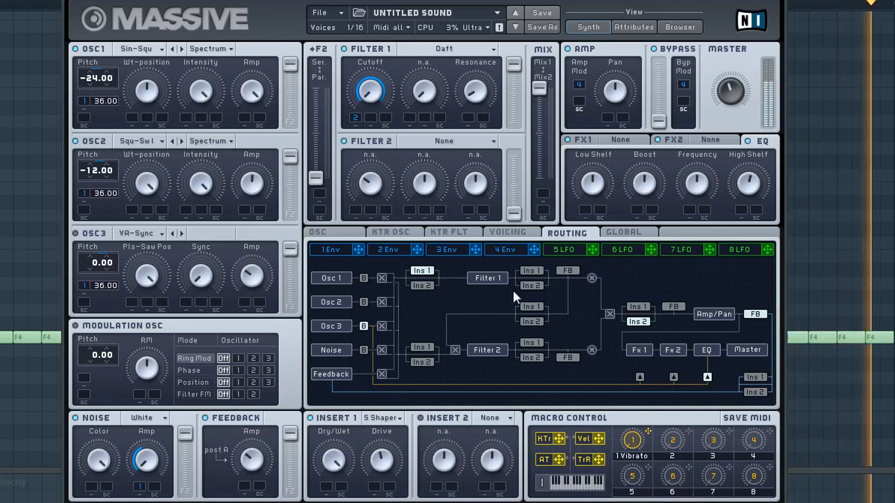
left_click(417, 270)
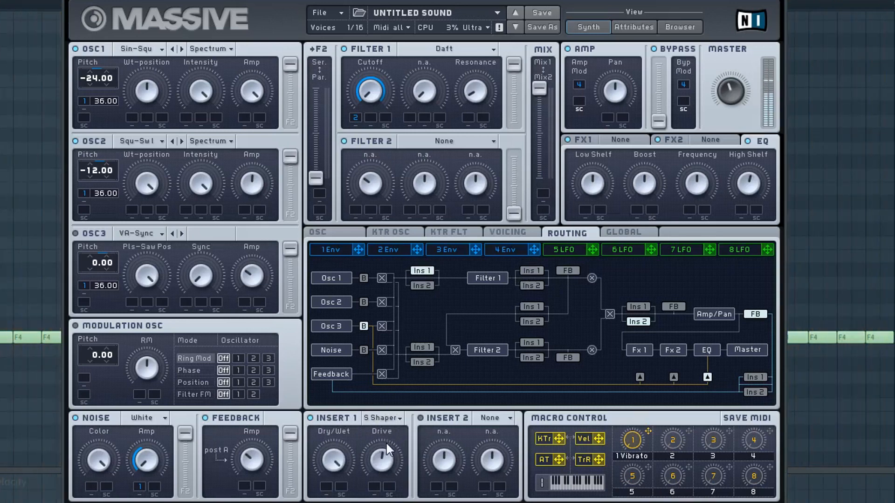
Audition the Parabolic Shaper in Insert 1 again, with the drive slightly above halfway and dry/wet fully wet
left_click(389, 419)
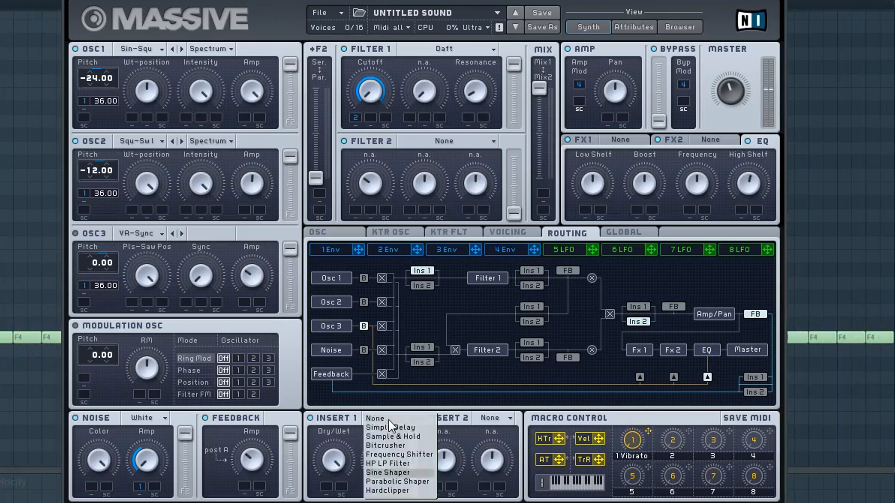
left_click(402, 483)
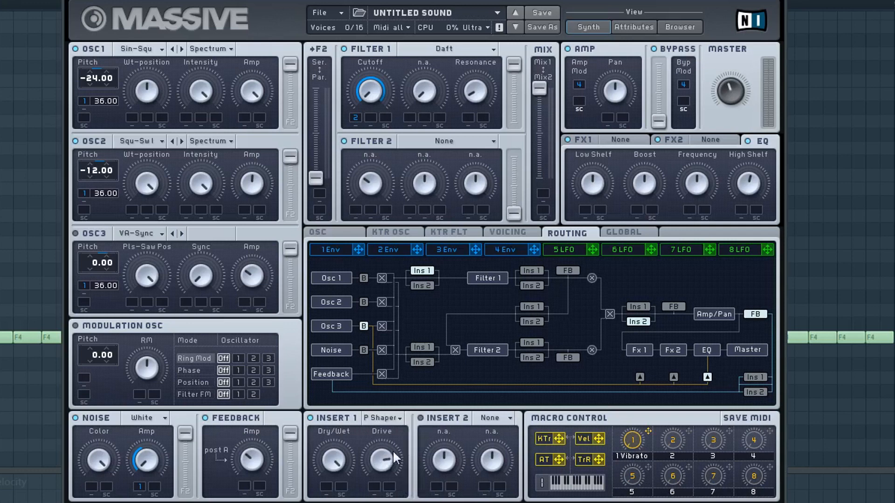
left_click_drag(393, 449, 394, 488)
left_click_drag(401, 414, 384, 498)
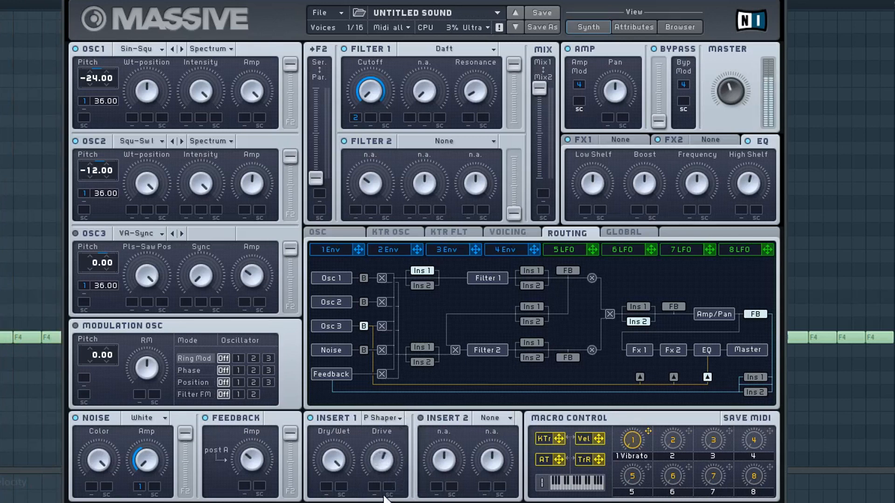
left_click_drag(339, 449, 339, 417)
Switch Insert 1 back to the Hardclipper and lower its drive well below halfway
left_click(382, 418)
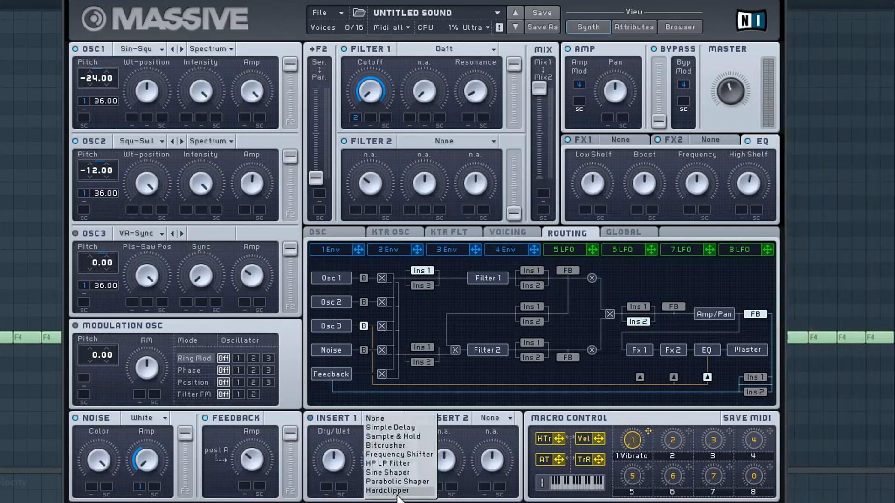
left_click(398, 491)
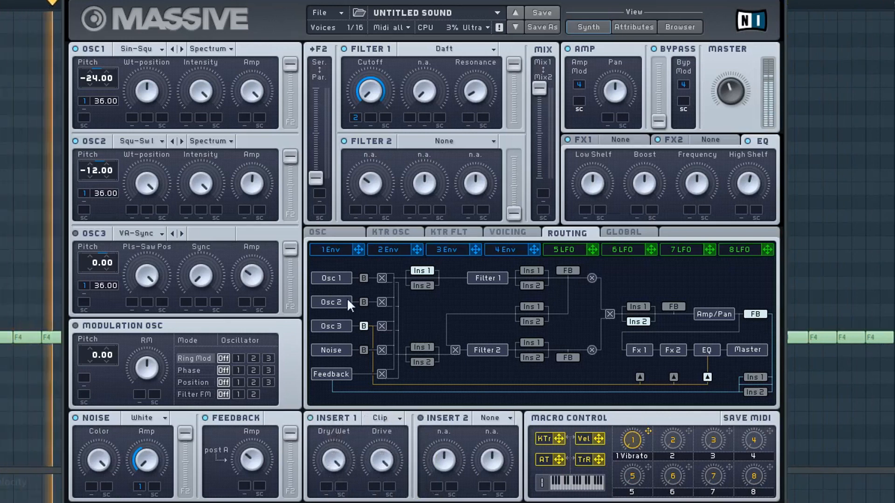
mouse_move(367, 451)
left_mouse_down()
mouse_move(367, 480)
mouse_move(381, 436)
mouse_move(381, 448)
left_mouse_up()
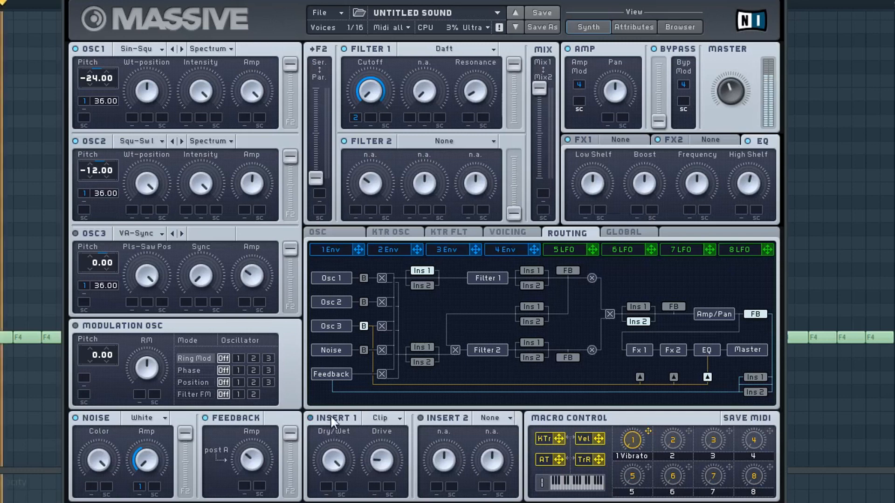
Load the Bitcrusher in Insert 1 and audition it after Filter 1 with the crush lowered
left_click(383, 418)
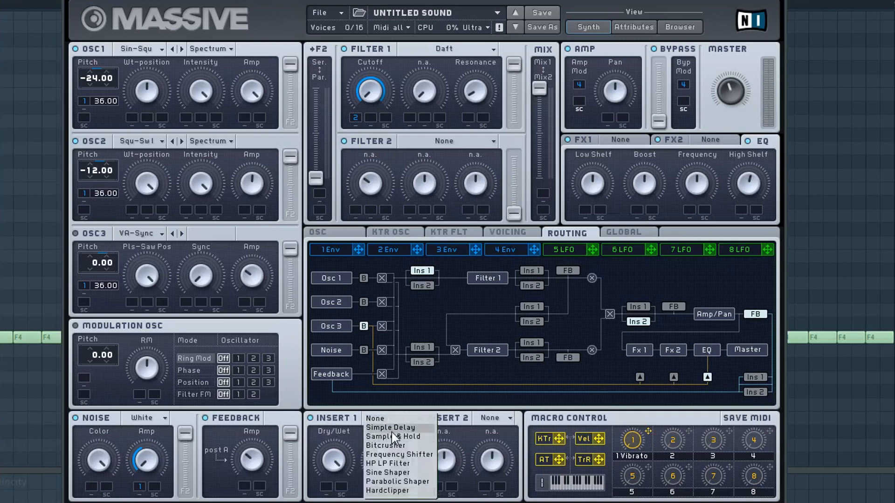
left_click(386, 446)
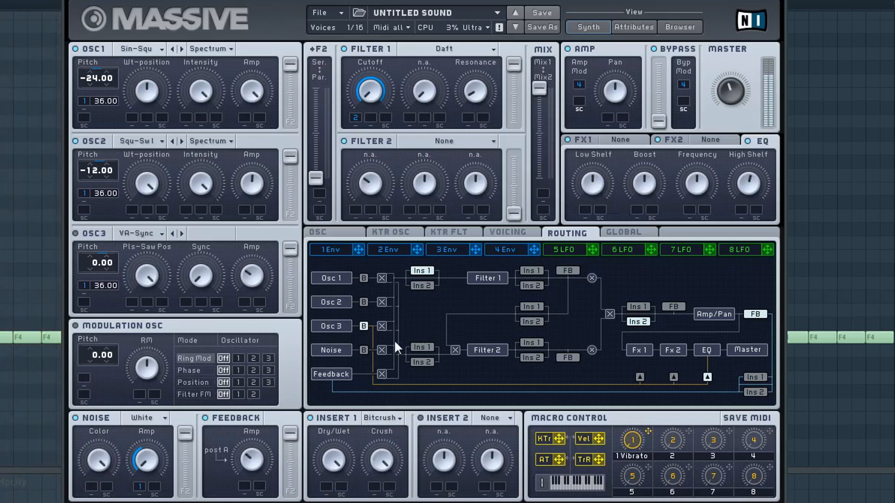
left_click(530, 270)
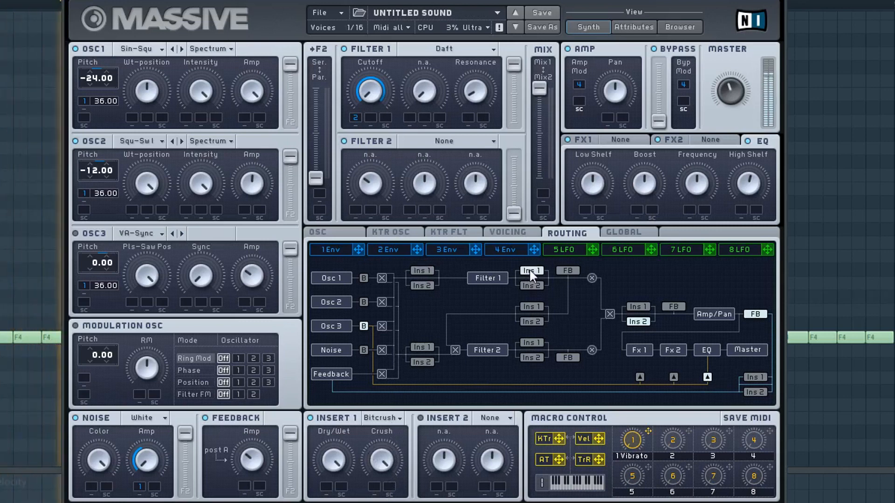
left_click_drag(384, 465, 384, 494)
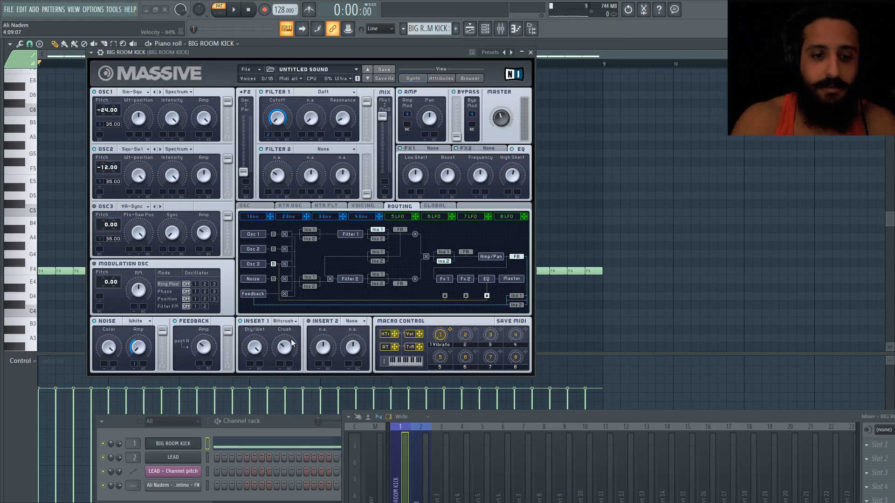
Route Insert 1 back ahead of Filter 1 and set the Bitcrusher's crush a little below halfway, comparing it with the insert bypassed
left_click(312, 230)
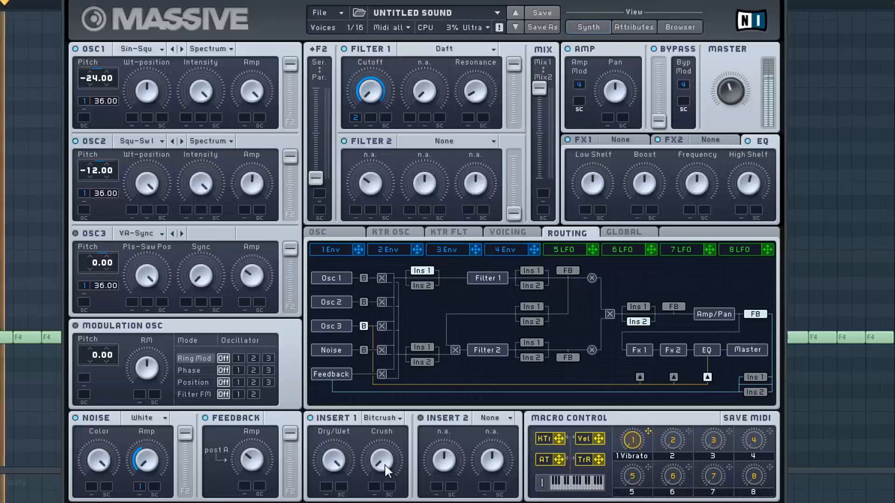
left_click_drag(385, 466, 390, 416)
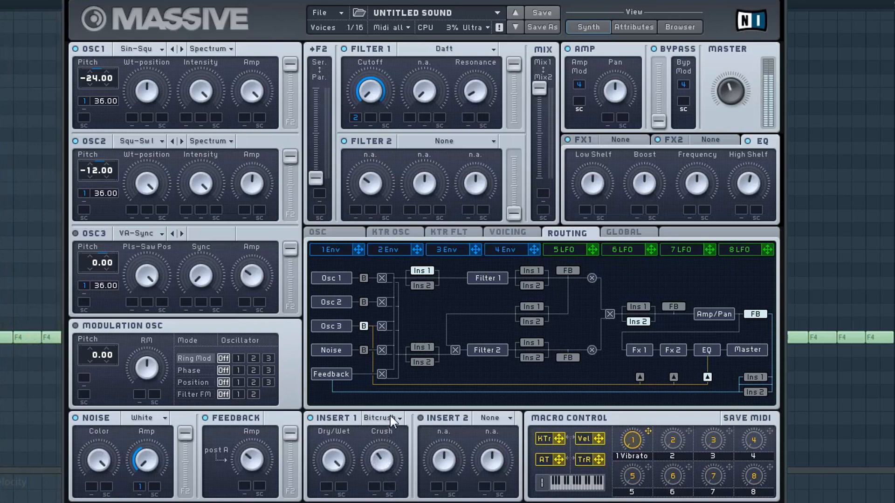
left_click(326, 416)
left_click(327, 416)
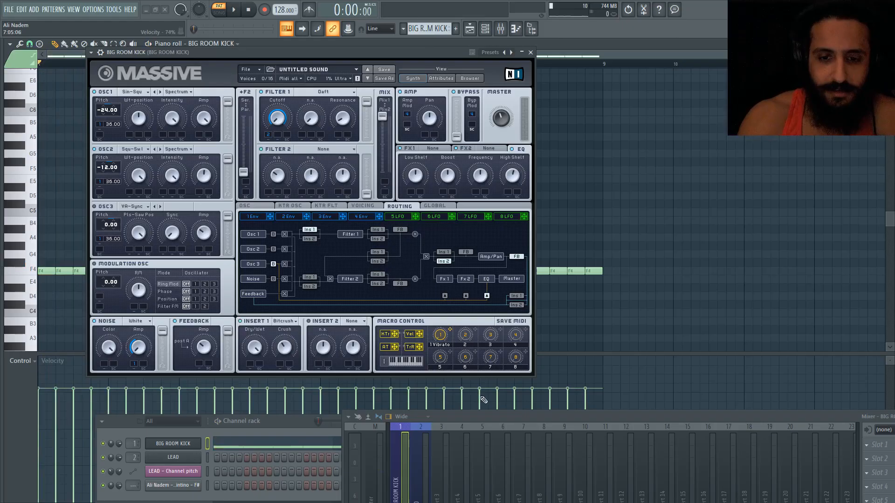
Assign Macro 1 to the Bitcrusher's crush in Insert 1 with a modulation range reaching up to maximum
right_click(633, 438)
left_click(461, 365)
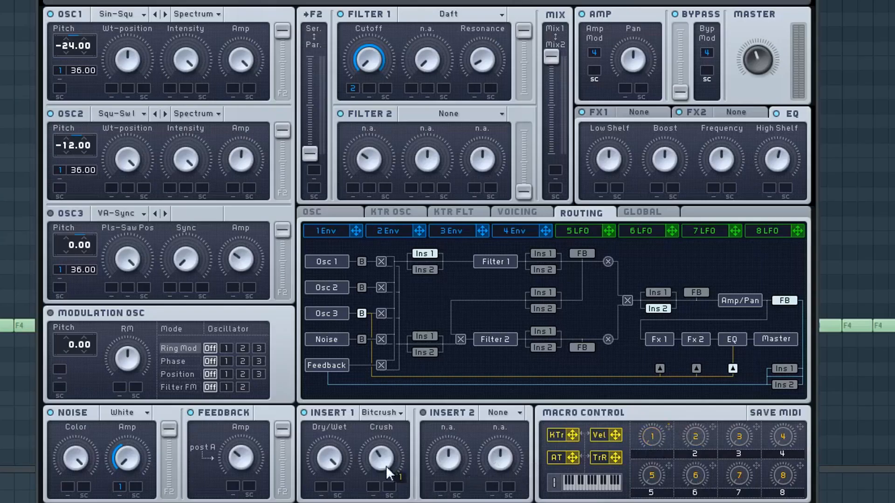
left_click_drag(386, 466, 376, 487)
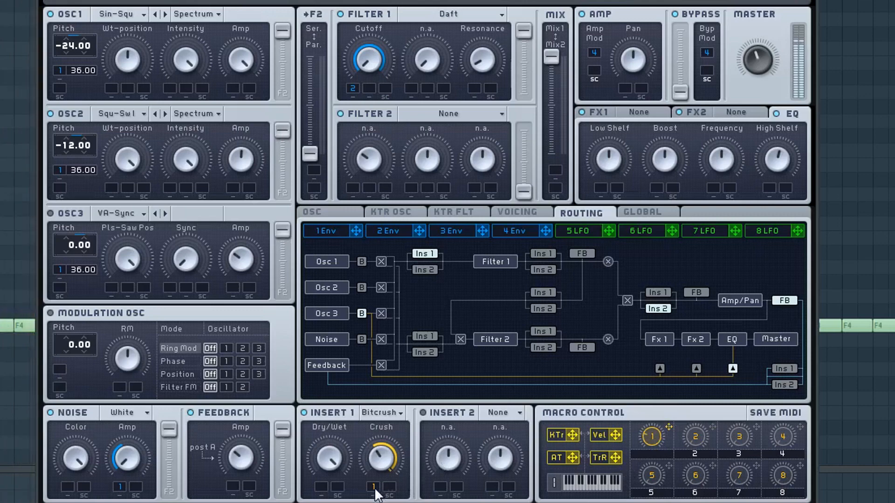
Compare the kick with the Macro 1 modulation on crush muted and unmuted, leaving it unmuted
right_click(373, 488)
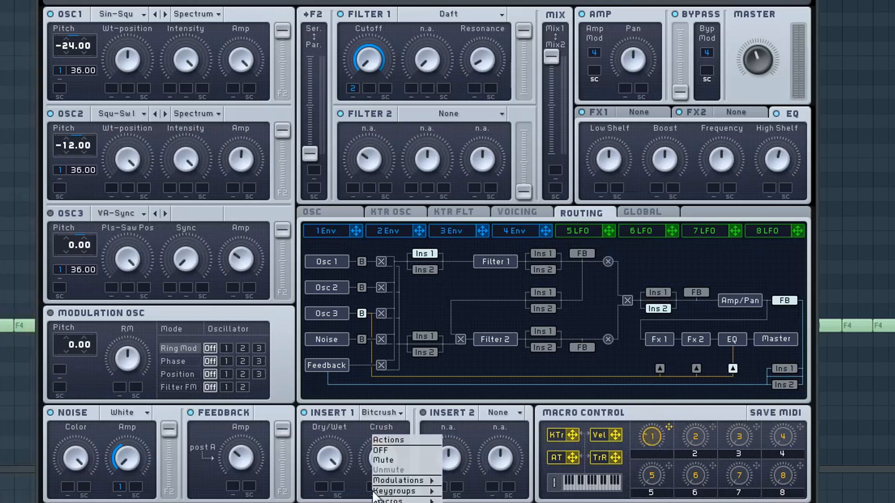
left_click(384, 462)
right_click(373, 487)
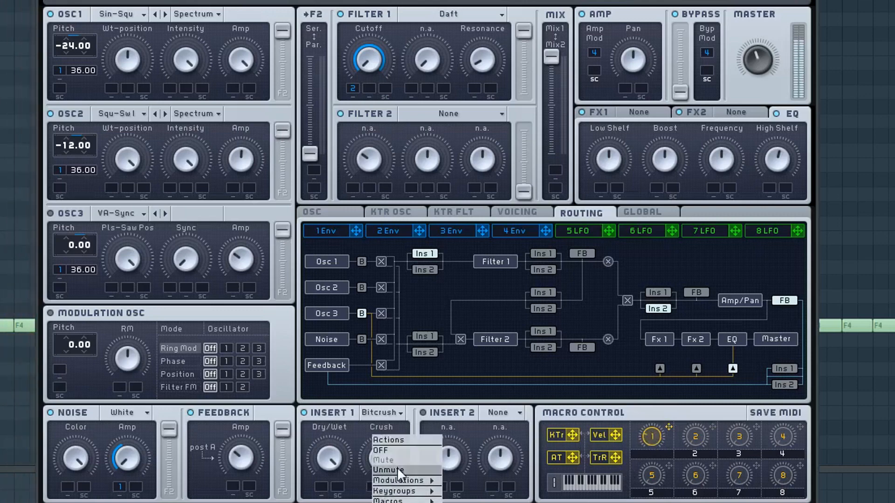
left_click(397, 467)
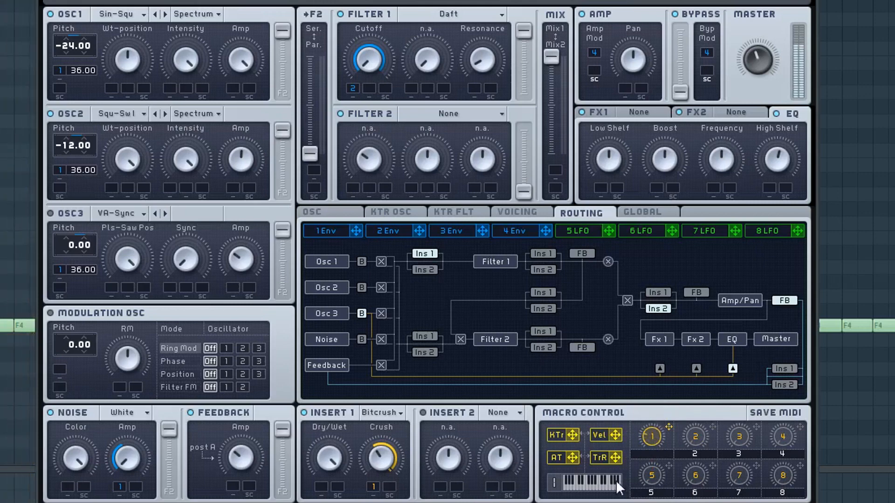
right_click(387, 473)
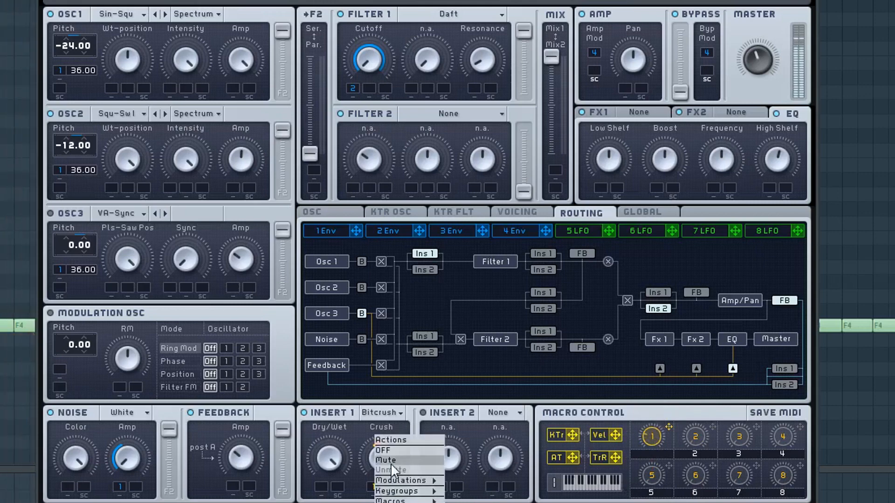
left_click(390, 463)
right_click(372, 489)
left_click(400, 474)
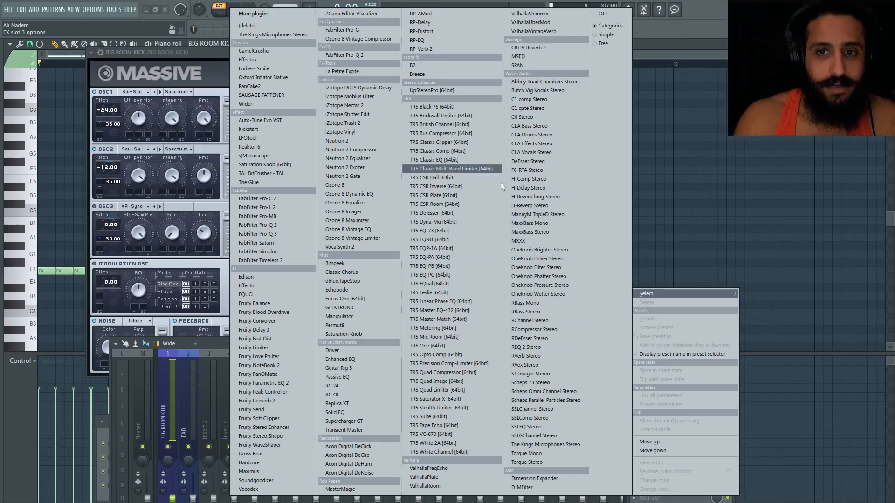
Load SPAN in slot 3 of the BIG ROOM KICK mixer track and detach its window, placing it clear of Massive
left_click(531, 65)
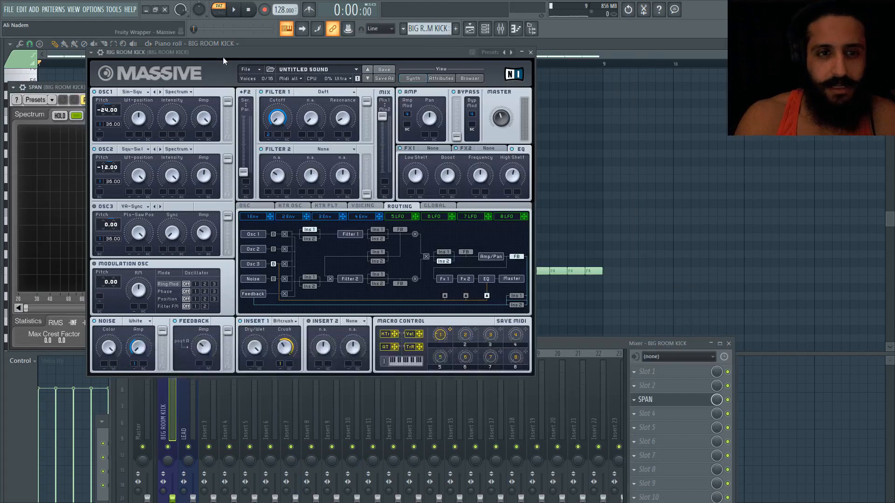
left_click_drag(223, 57, 288, 369)
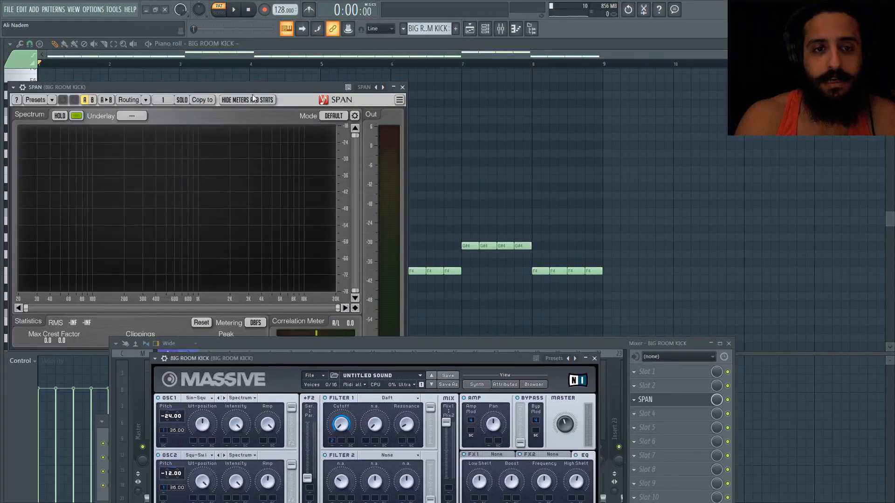
left_click_drag(301, 87, 375, 75)
left_click(87, 74)
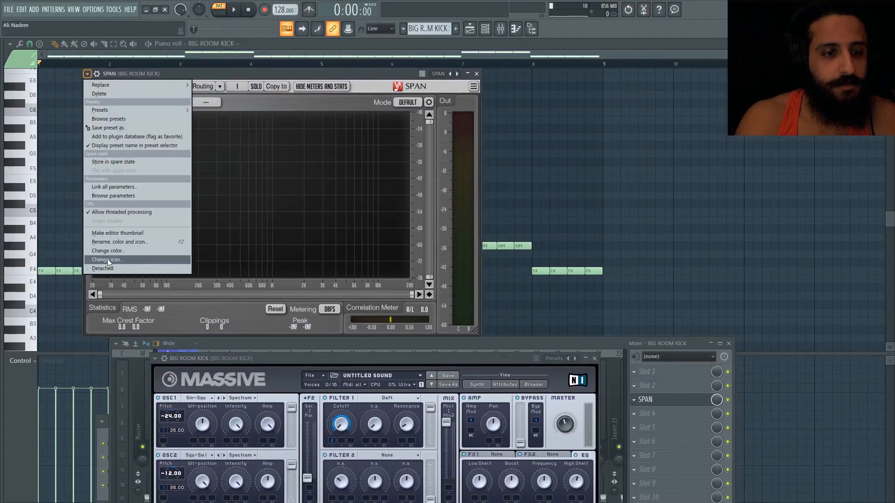
left_click(121, 272)
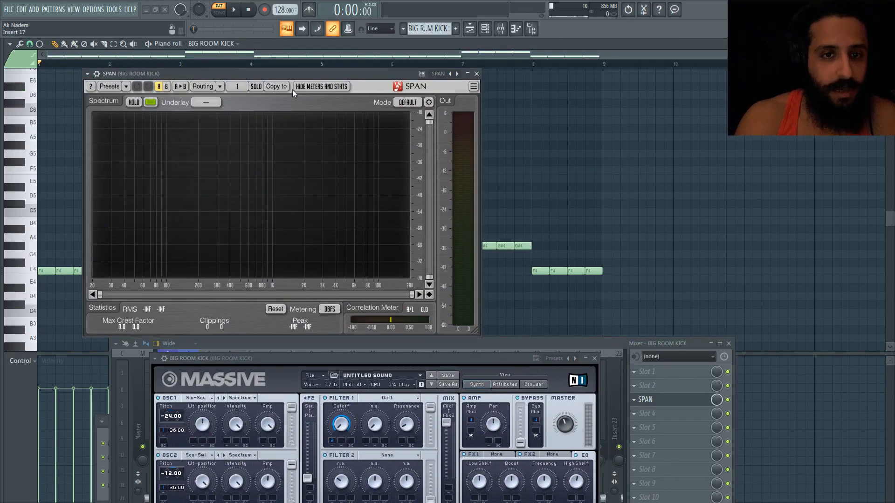
left_click_drag(289, 74, 292, 55)
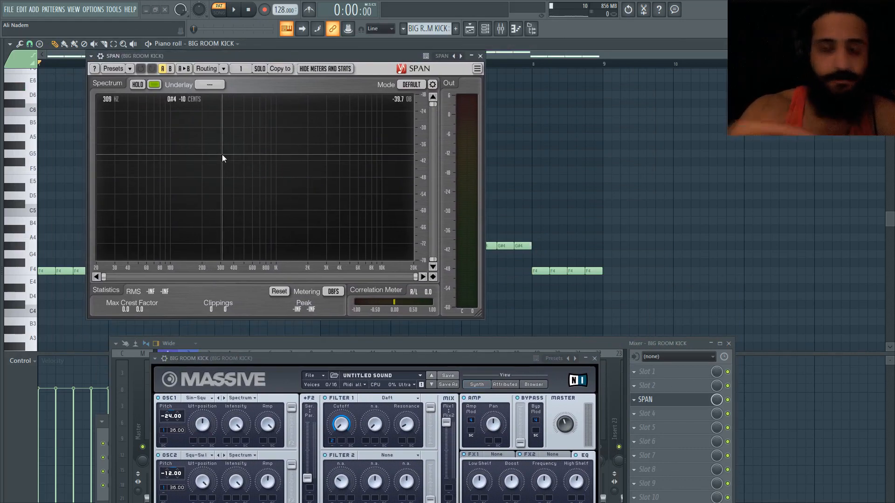
Play the kick to examine its spectrum in SPAN and arrange the Massive window alongside the analyzer
key("space")
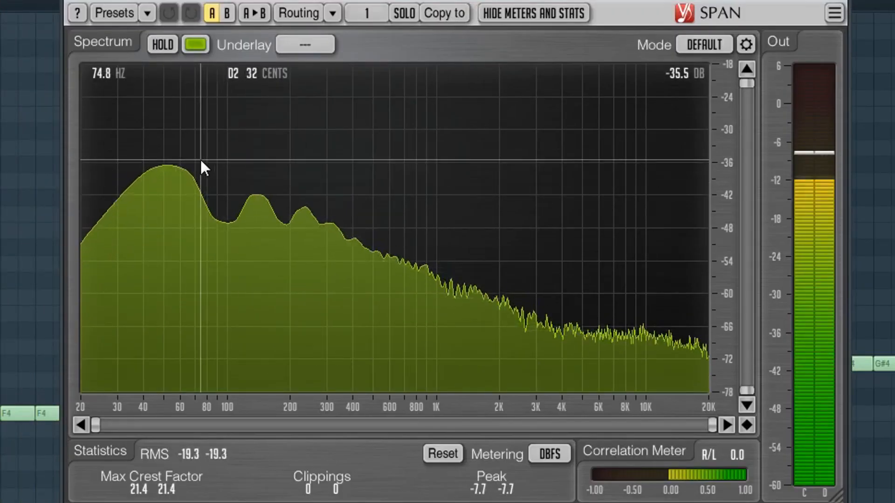
left_click_drag(703, 502, 894, 3)
left_click_drag(676, 0, 549, 9)
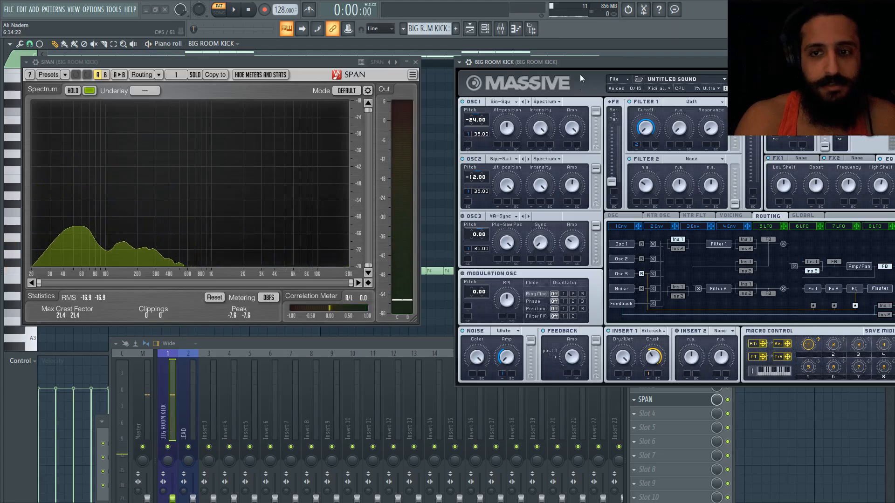
left_click_drag(573, 59, 451, 145)
Play the kick and compare its spectrum in SPAN before and after toggling Insert 1
key("space")
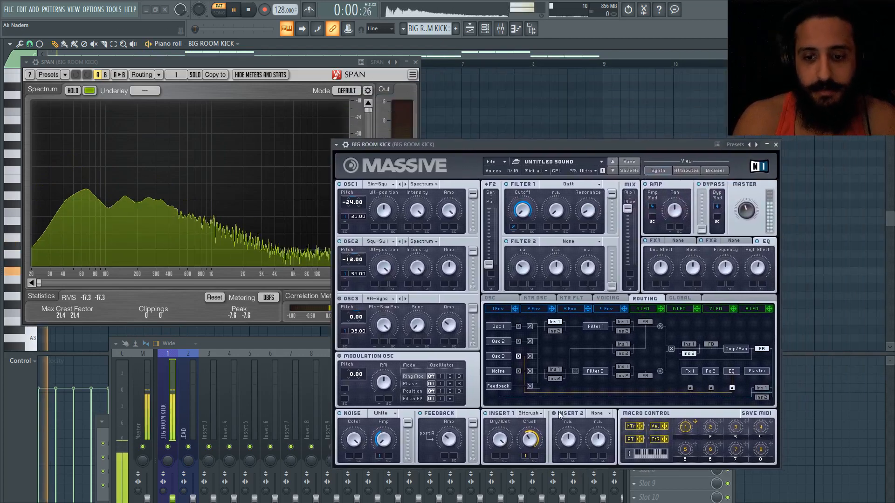
key("space")
left_click(497, 413)
key("space")
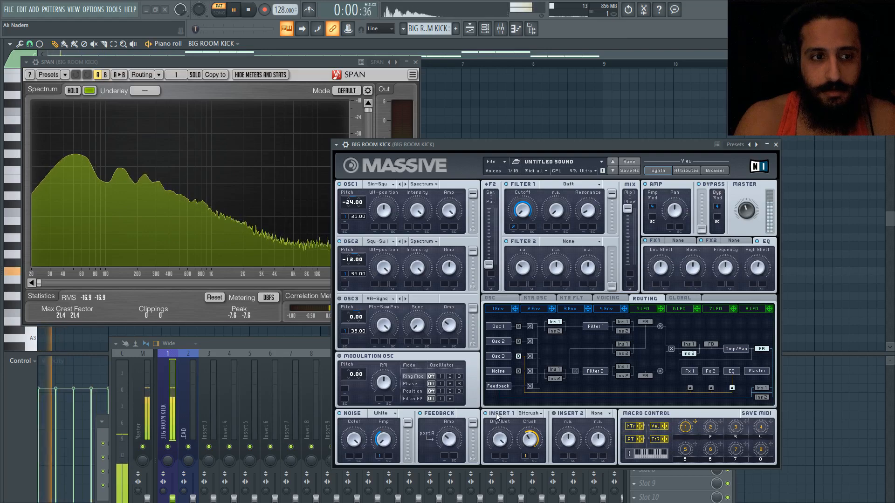
key("space")
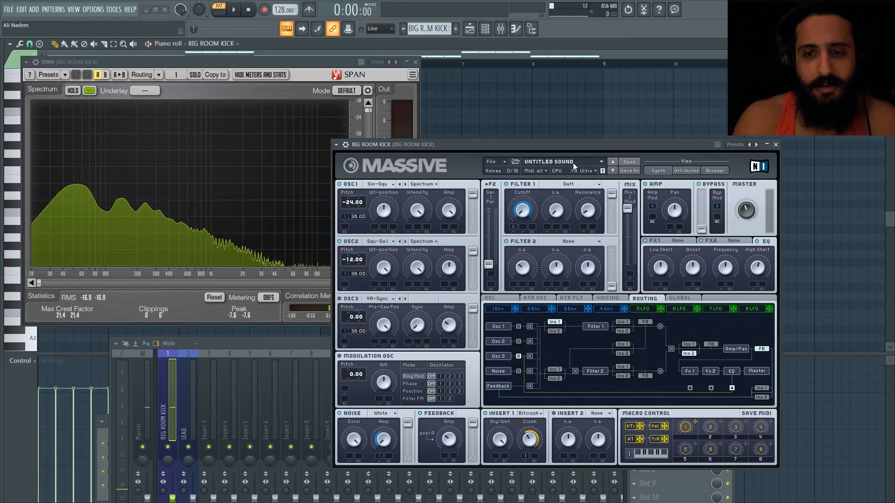
Move the Massive window over SPAN and try the Macro 2 RES control on Filter 1's resonance
left_click_drag(562, 146, 521, 125)
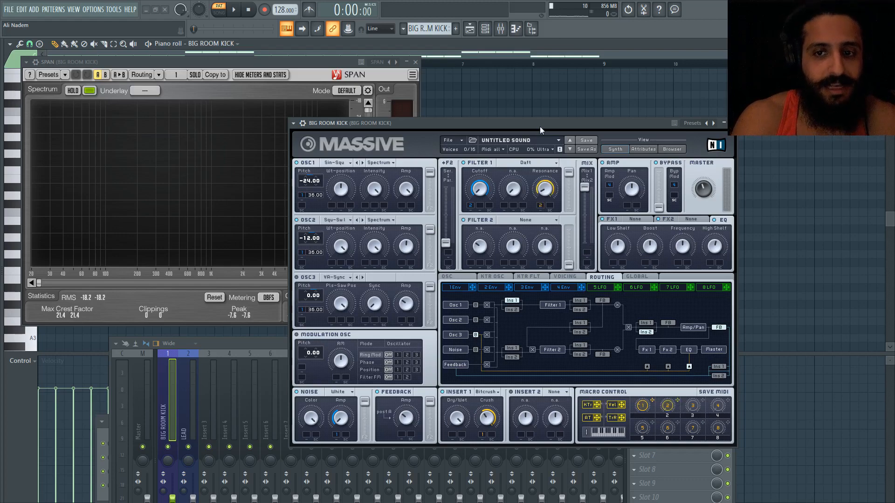
left_click_drag(540, 126, 413, 104)
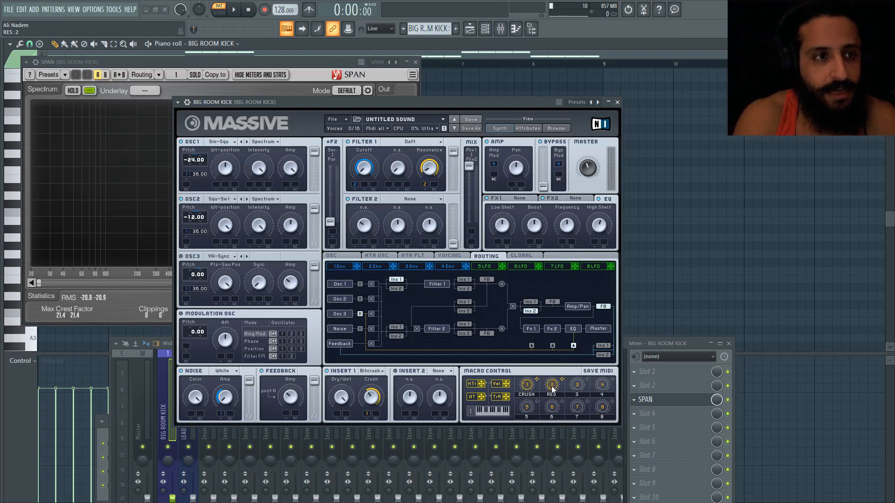
left_click_drag(552, 387, 551, 388)
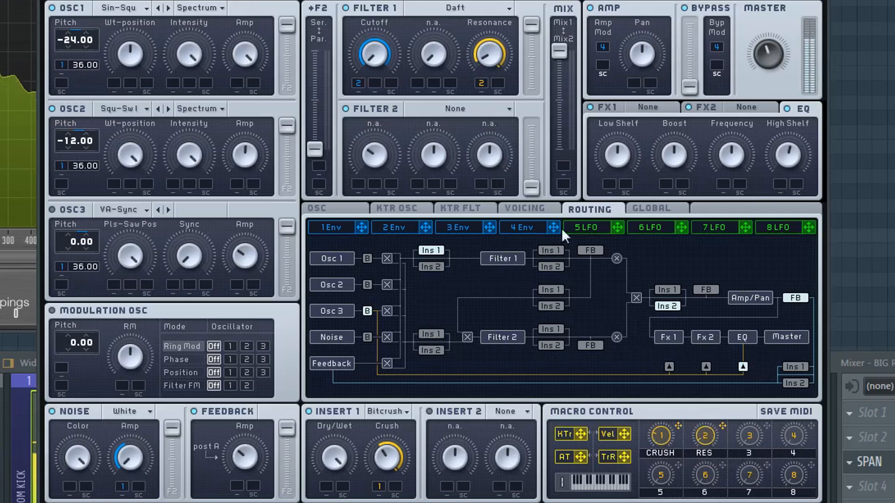
Remove the Macro 2 modulation from Filter 1's resonance and clear Macro 2's RES label
left_click(481, 82)
left_click(494, 107)
right_click(482, 82)
left_click(495, 101)
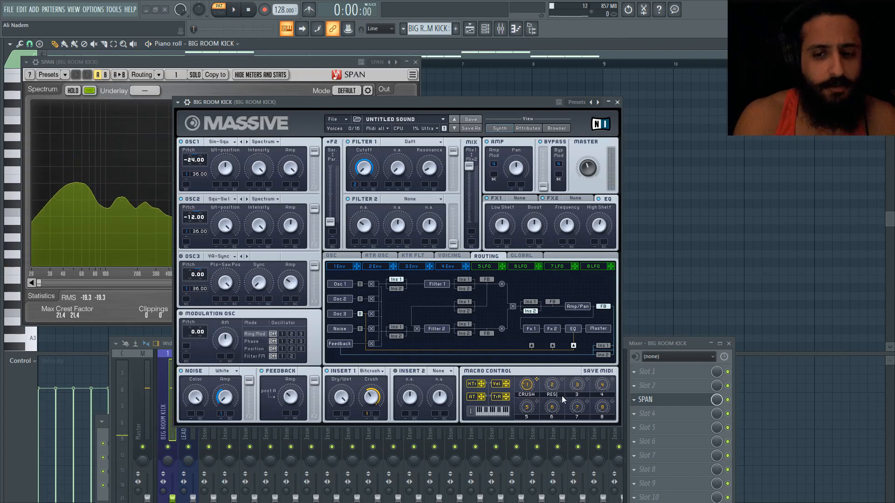
double_click(716, 453)
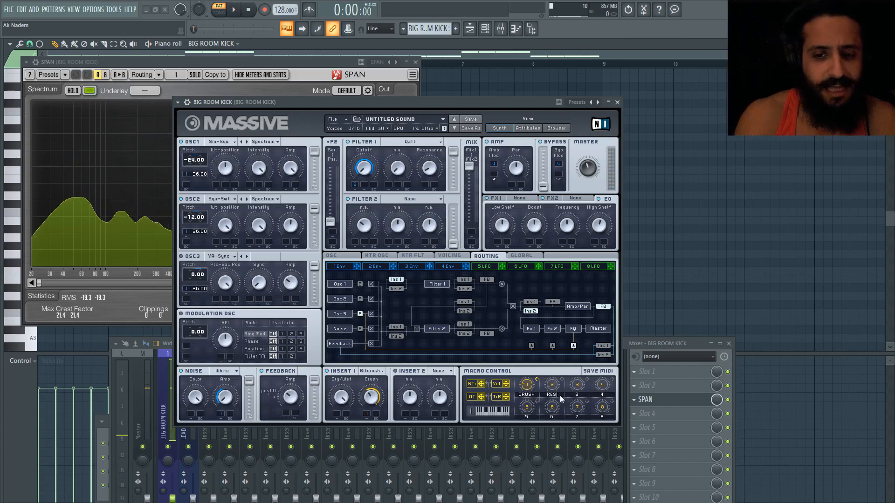
key("BackSpace")
key("BackSpace")
key("BackSpace")
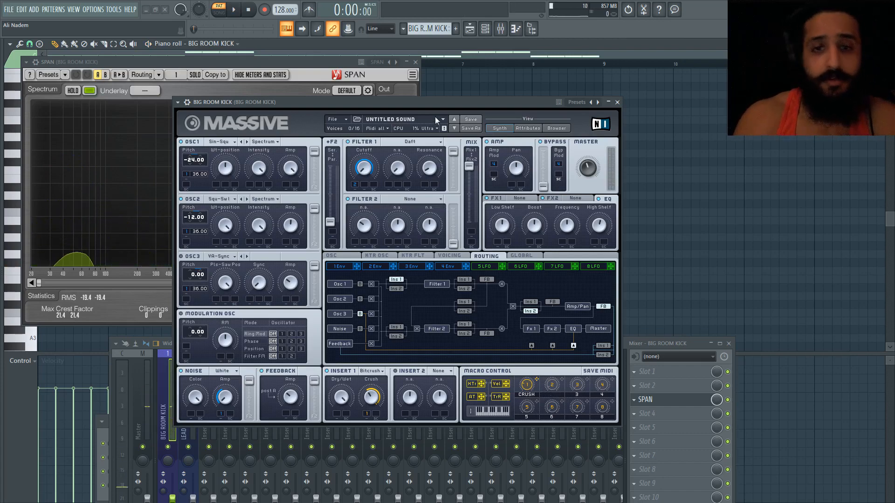
Play the kick while varying the EQ's low shelf boost, with Massive moved aside to compare the spectrum in SPAN
left_click_drag(433, 103, 443, 108)
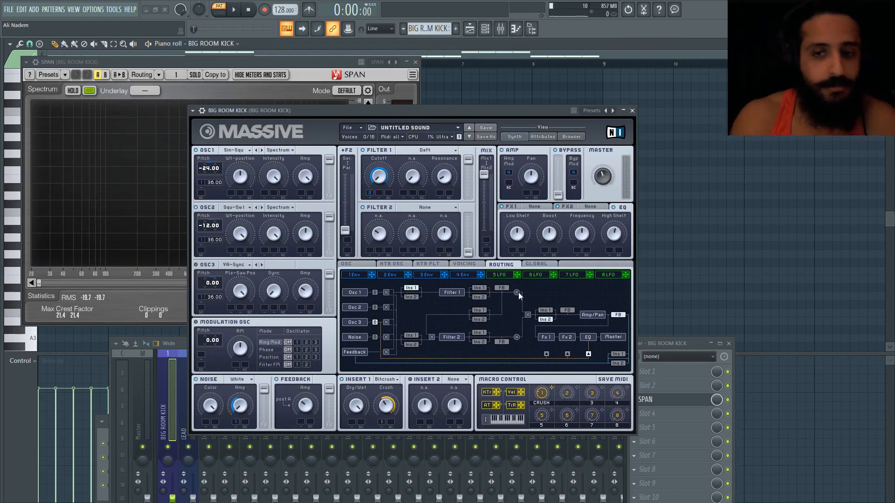
left_click_drag(481, 108, 479, 87)
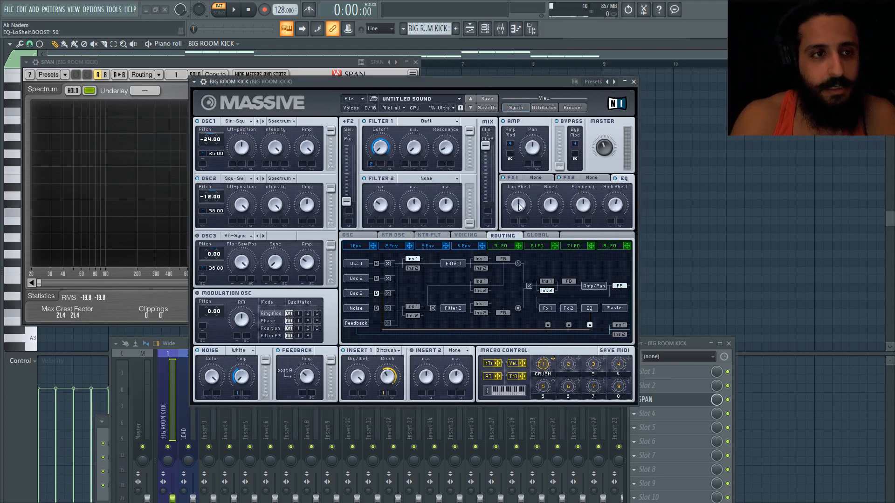
key("space")
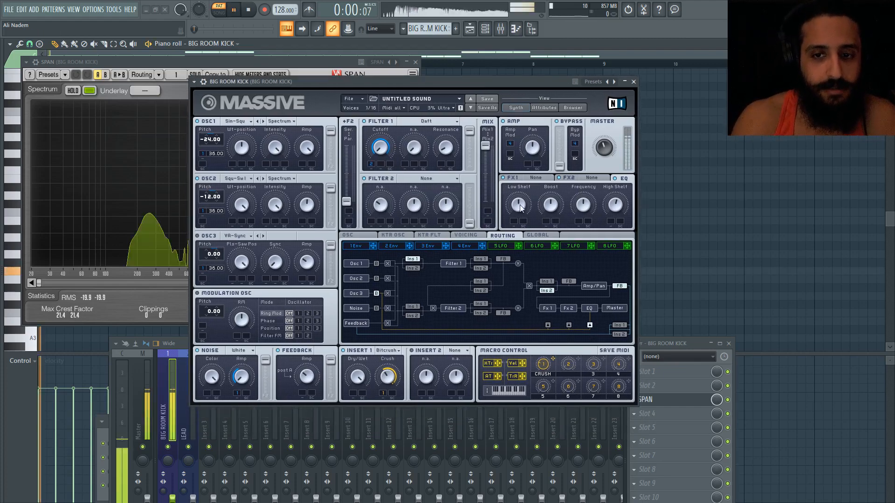
left_click_drag(520, 204, 521, 179)
left_click_drag(626, 111, 626, 152)
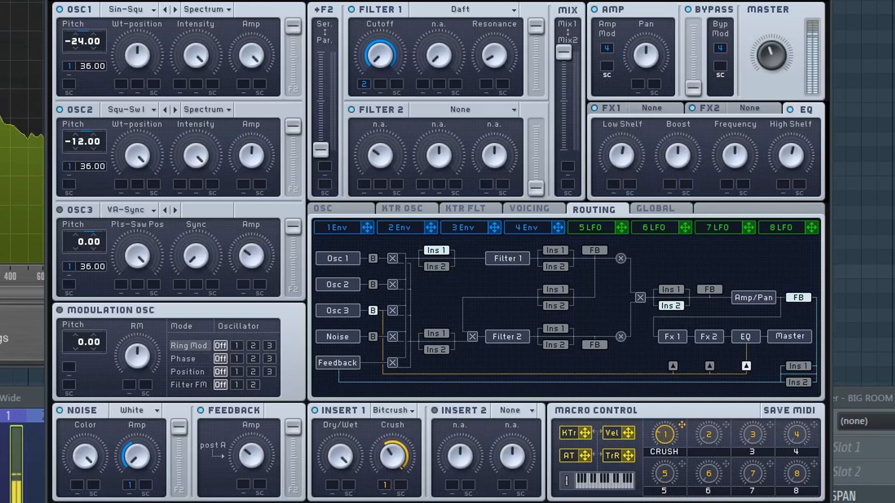
left_click_drag(424, 80, 513, 83)
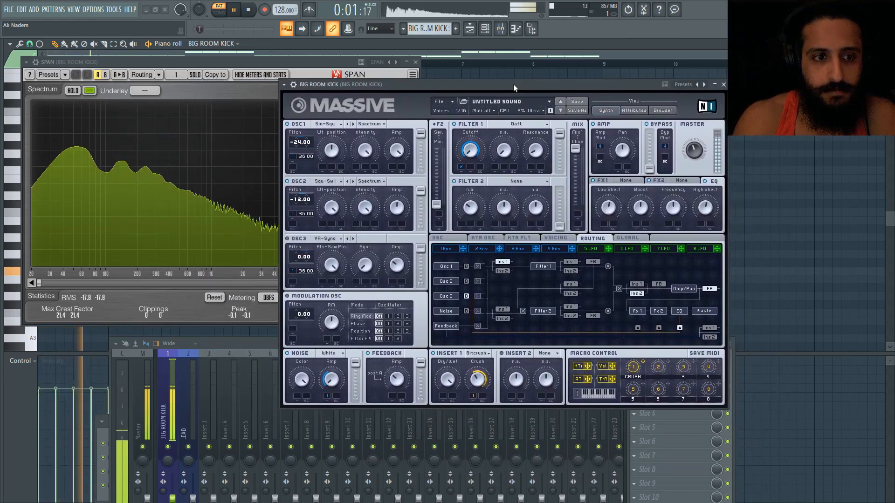
key("space")
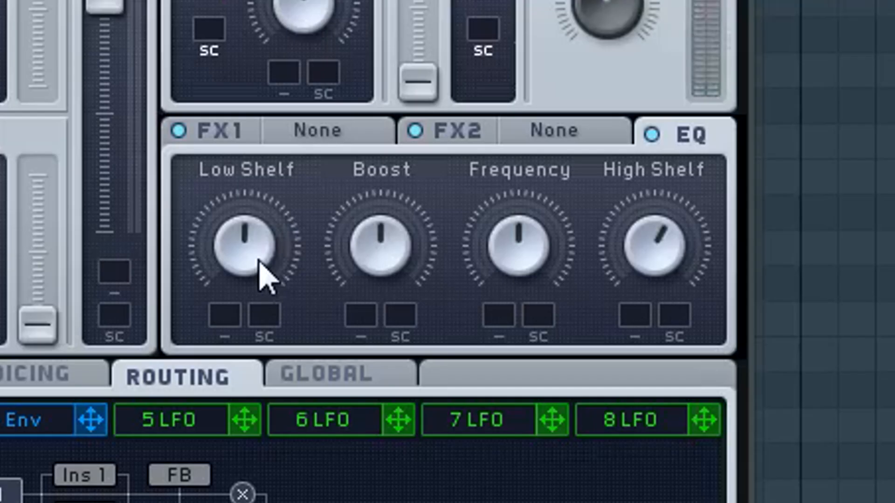
Raise the EQ's low shelf slightly above centre and set the high shelf boost to 57
left_click_drag(611, 210, 611, 207)
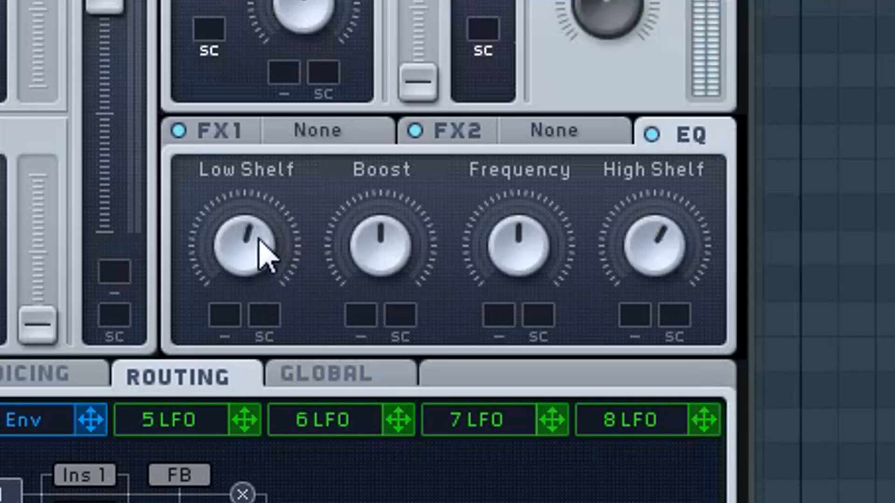
left_click_drag(669, 265, 653, 275)
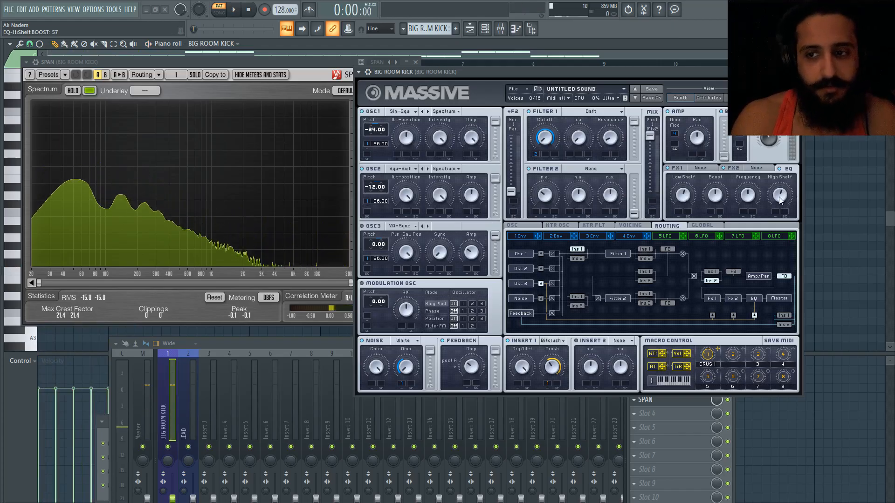
left_click_drag(533, 71, 468, 77)
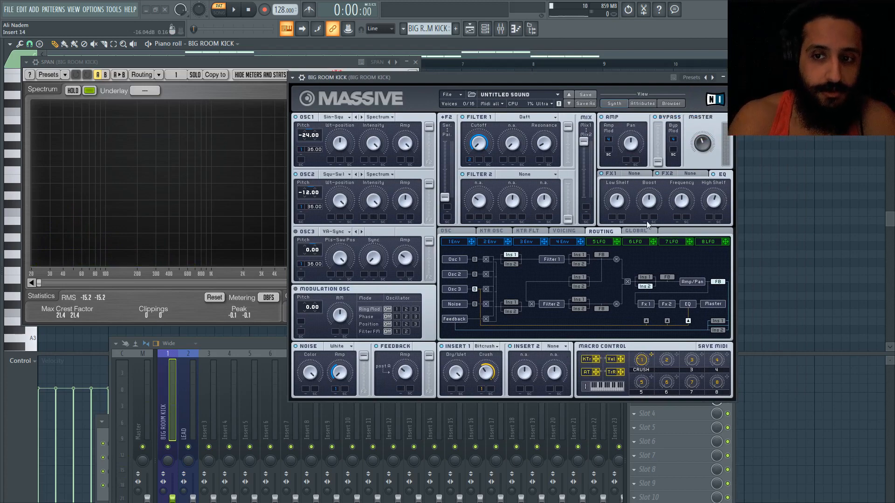
left_click(641, 174)
left_click(681, 175)
left_click(644, 174)
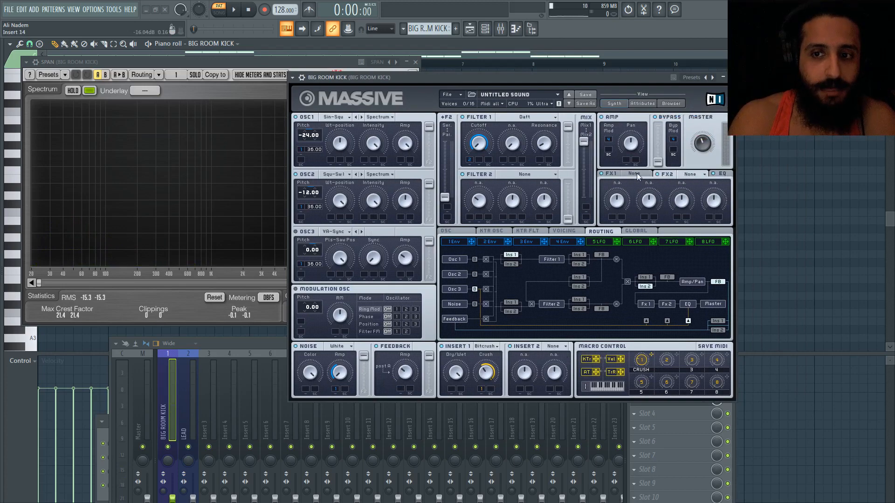
left_click(636, 173)
Try the Parabolic Shaper in Insert 2 and toggle the insert to compare the kick's sound
left_click(553, 347)
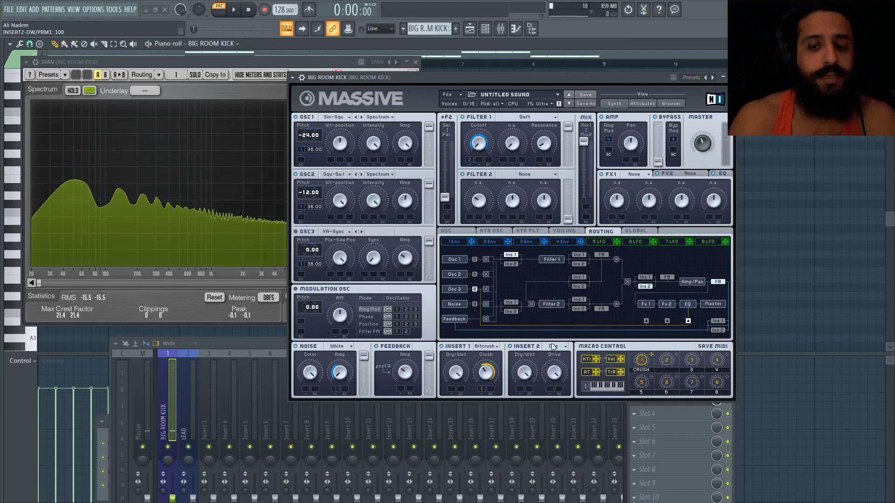
left_click(553, 347)
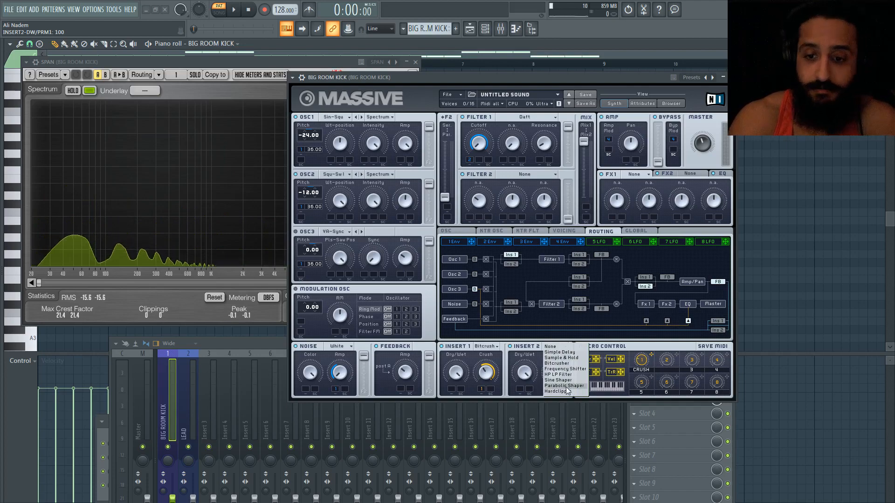
left_click(566, 386)
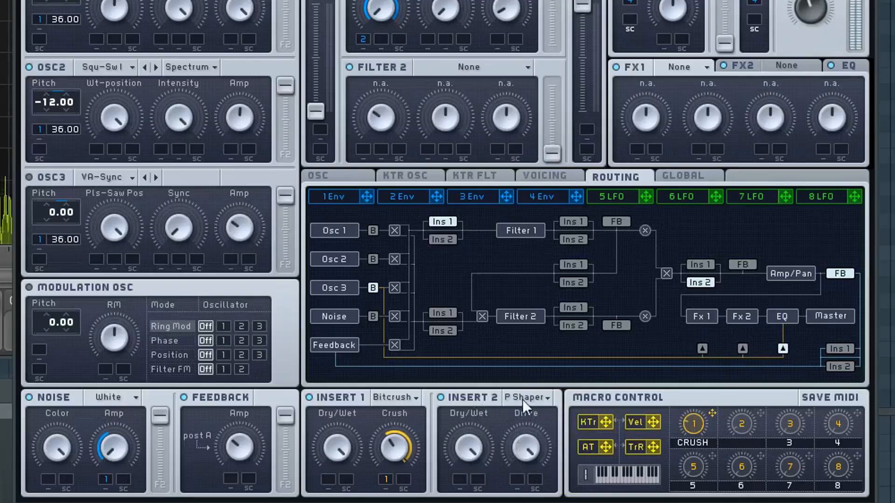
left_click(472, 397)
left_click(471, 398)
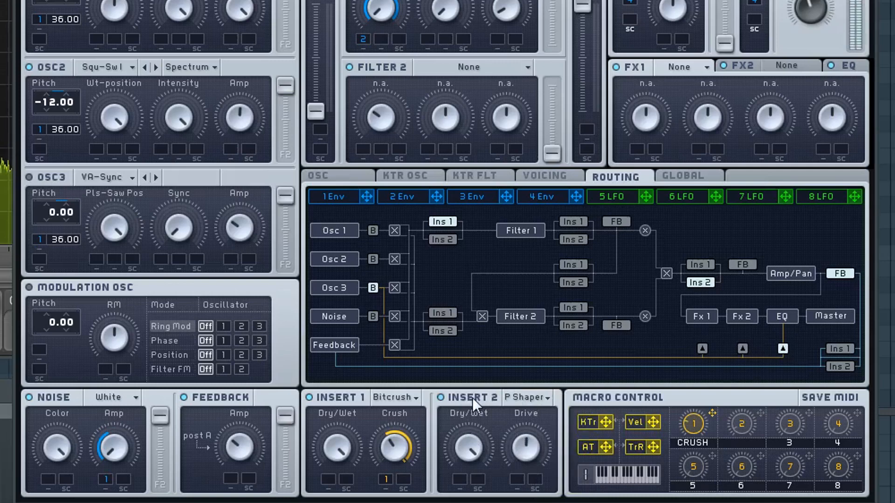
Try the Sine Shaper in Insert 2 with higher and lower drive amounts
left_click(525, 397)
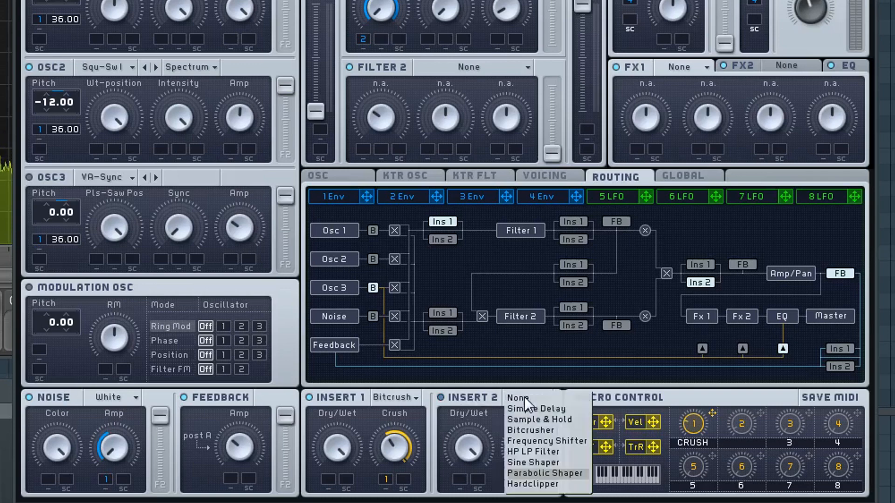
left_click(540, 463)
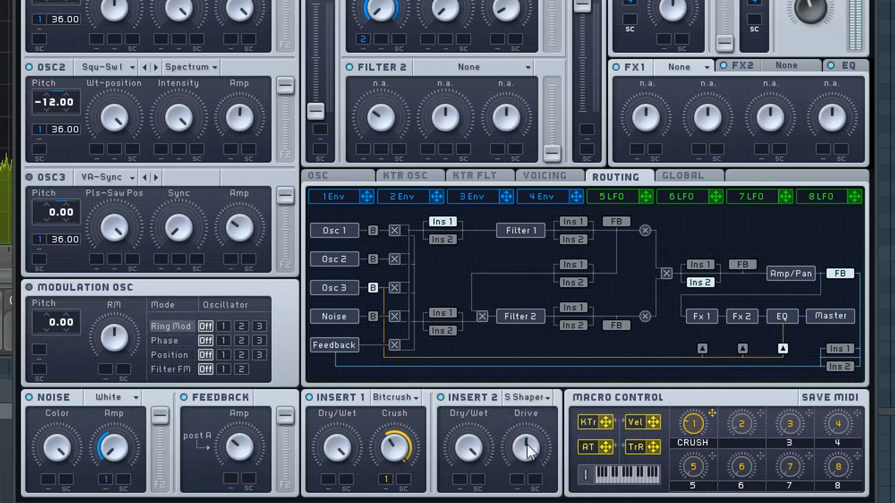
left_click_drag(525, 429, 529, 406)
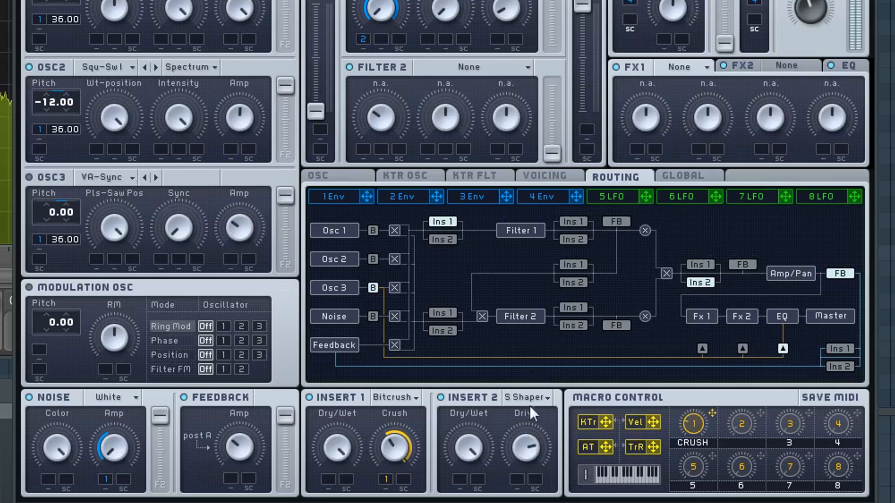
left_click_drag(531, 444, 532, 463)
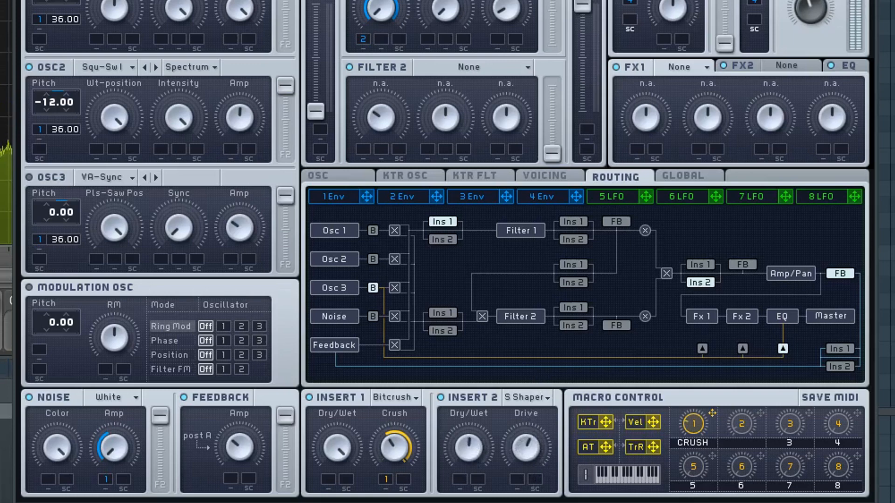
left_click_drag(524, 449, 522, 477)
Try the Parabolic Shaper again in Insert 2, followed by the Hardclipper
left_click(517, 396)
left_click(533, 471)
left_click(527, 397)
left_click(528, 485)
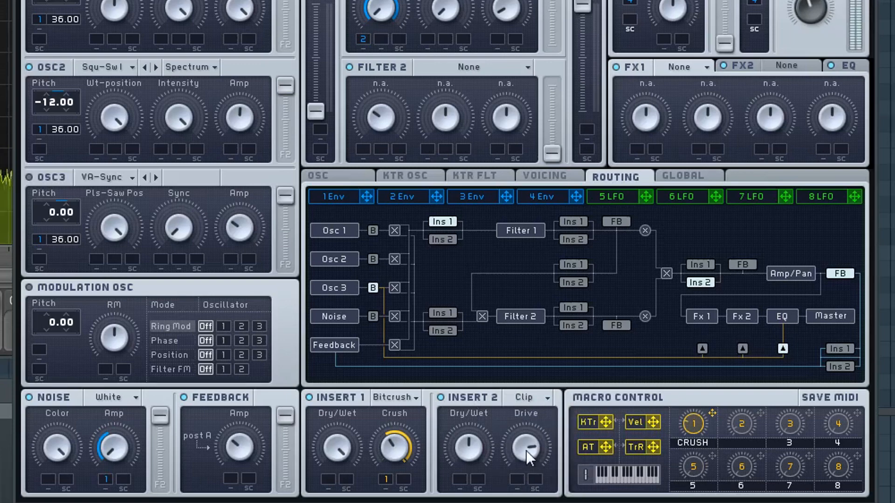
Load the Bitcrusher in Insert 2 and lower its crush amount to 9
left_click(525, 397)
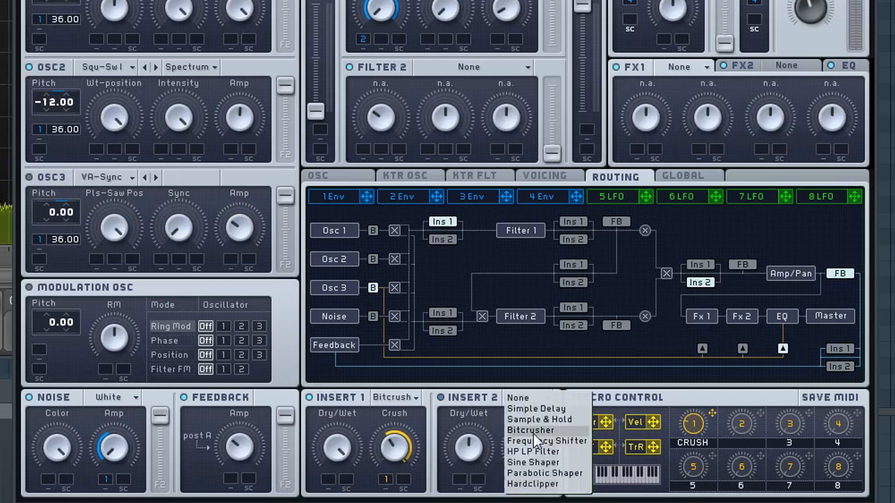
left_click(533, 431)
left_click_drag(522, 431, 531, 502)
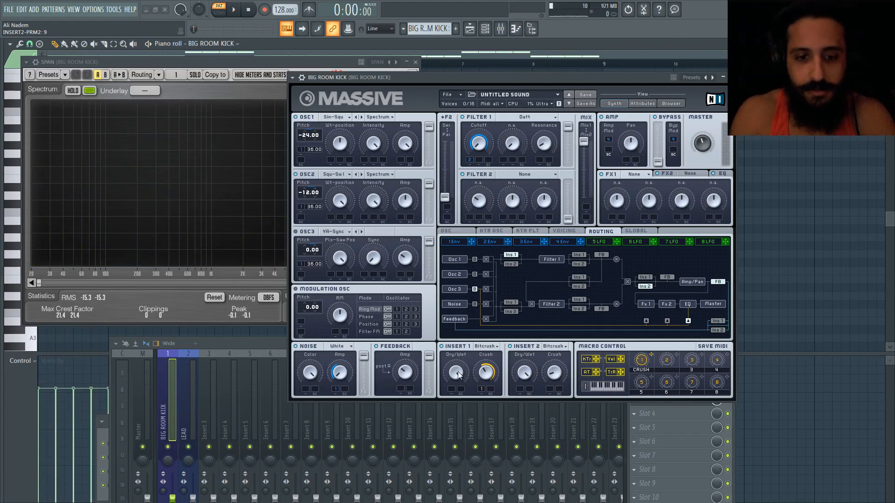
Compare the effect types offered for FX1 with those offered for FX2
left_click(633, 174)
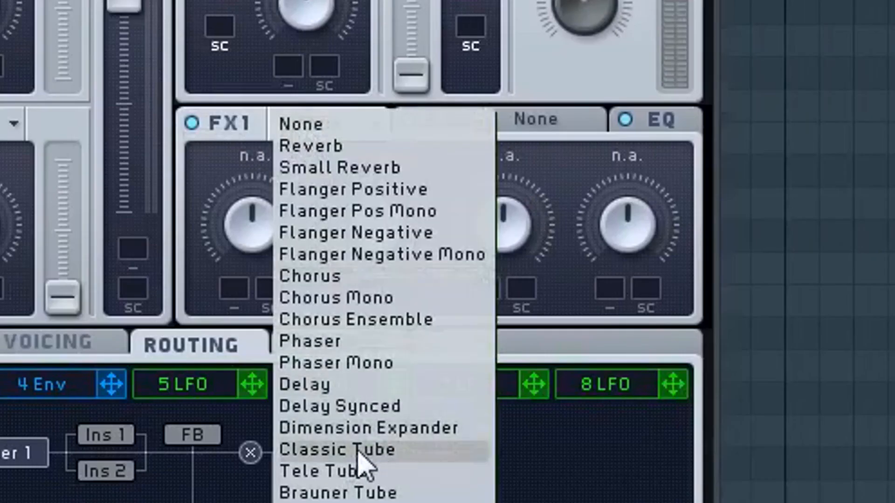
left_click(559, 193)
left_click(531, 129)
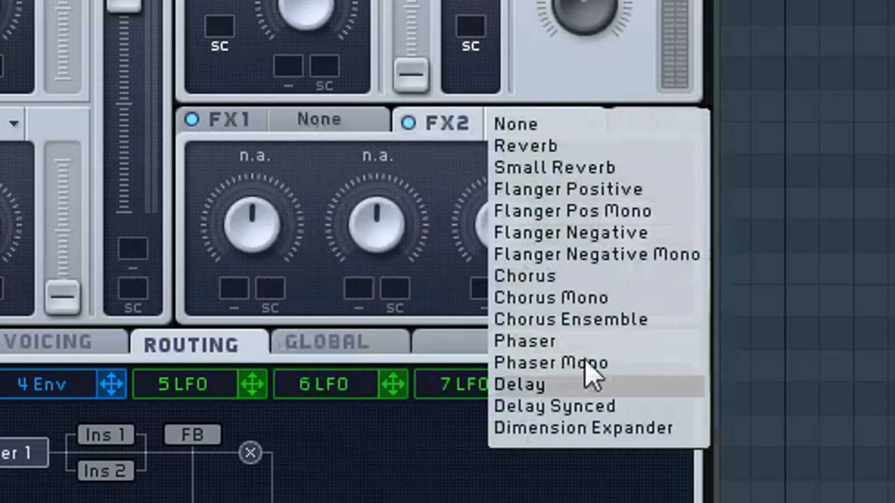
left_click(369, 164)
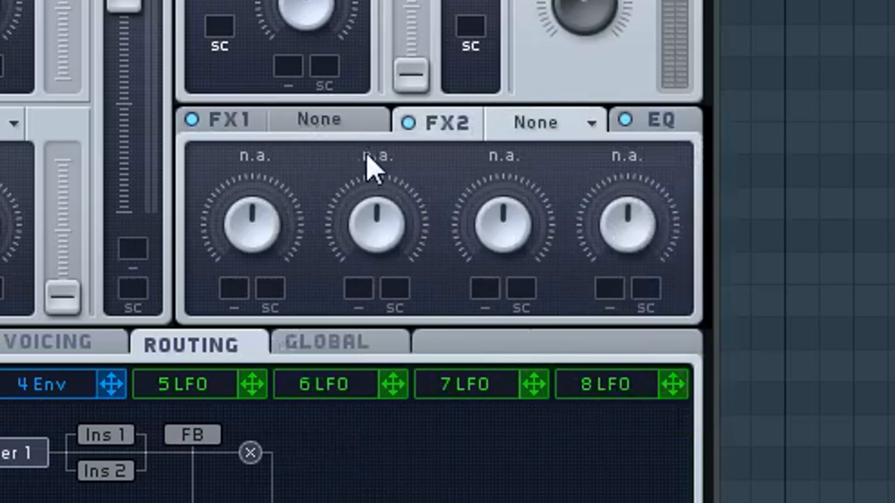
left_click(535, 124)
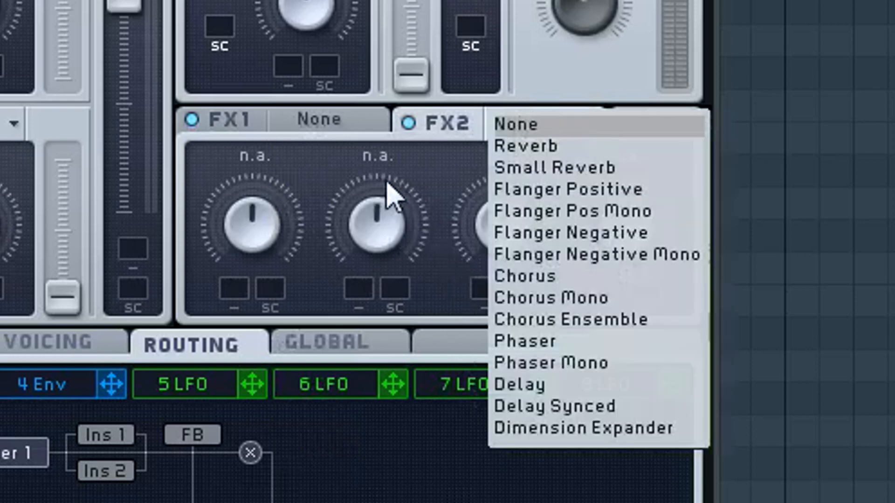
left_click(319, 186)
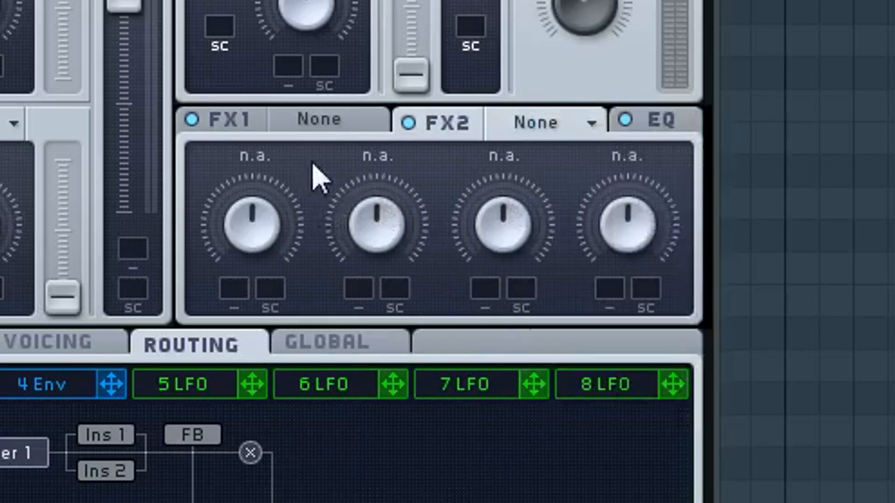
Load Brauner Tube in FX1, try it fully dry, and set both Dry/Wet and Drive to maximum
left_click(324, 131)
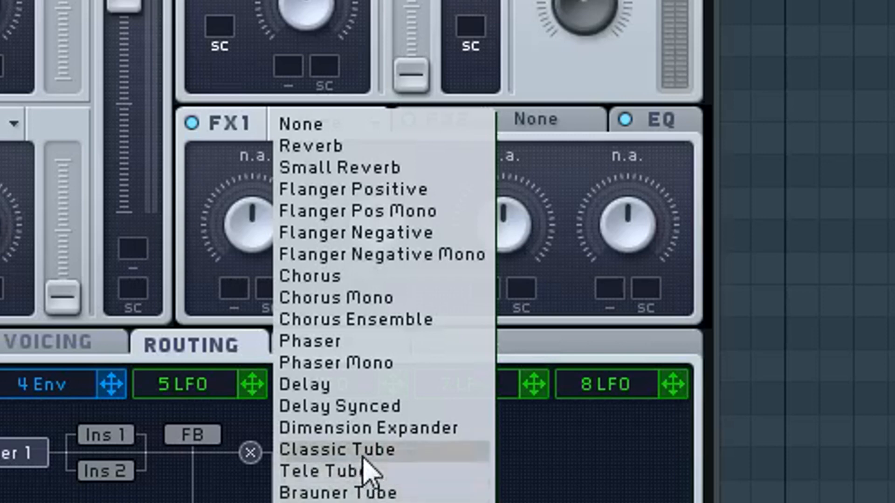
left_click(367, 495)
left_click_drag(259, 228, 262, 405)
left_click_drag(260, 223, 299, 250)
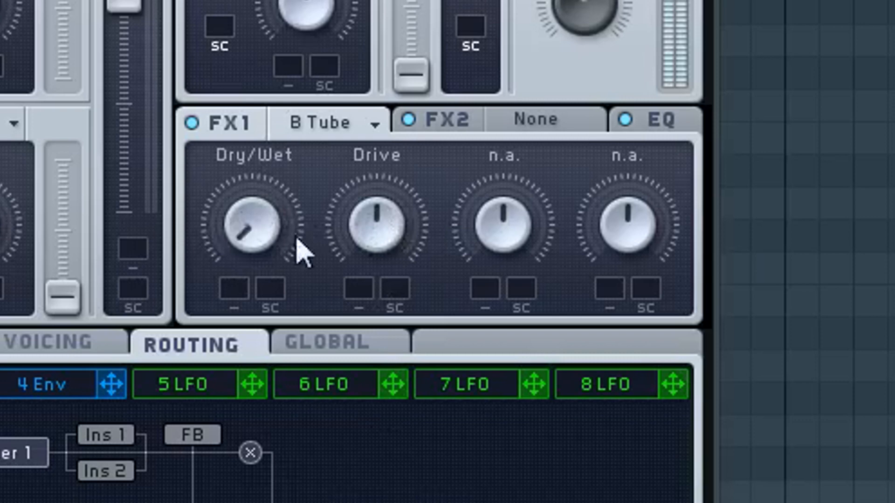
left_click_drag(386, 244, 289, 2)
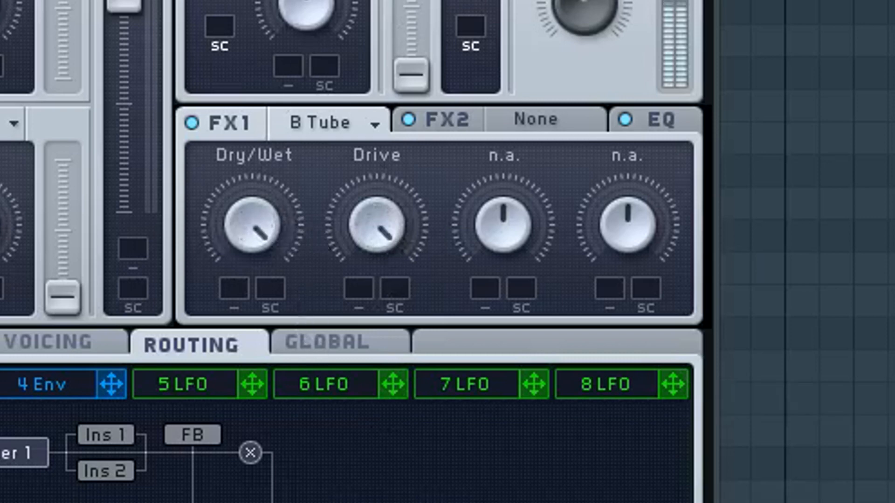
Lower the Brauner Tube's Drive to minimum, raise it slightly and compare the kick with FX1 bypassed
left_click_drag(371, 218, 354, 494)
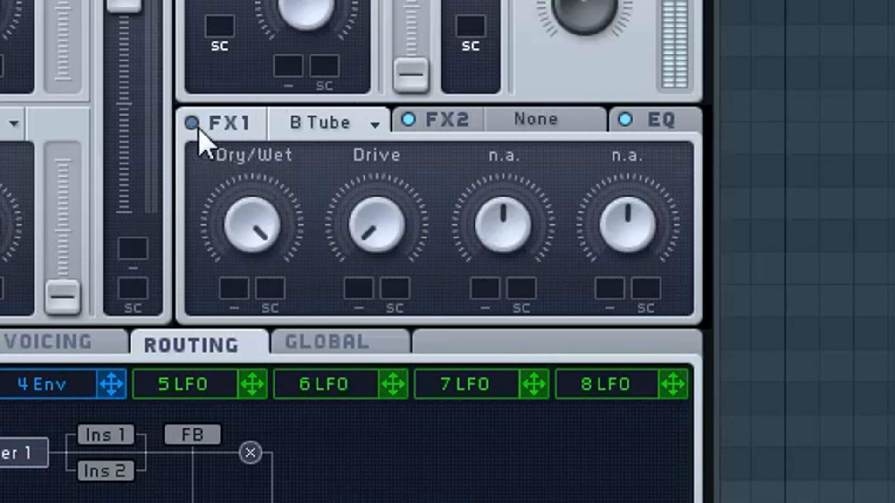
left_click_drag(379, 230, 391, 195)
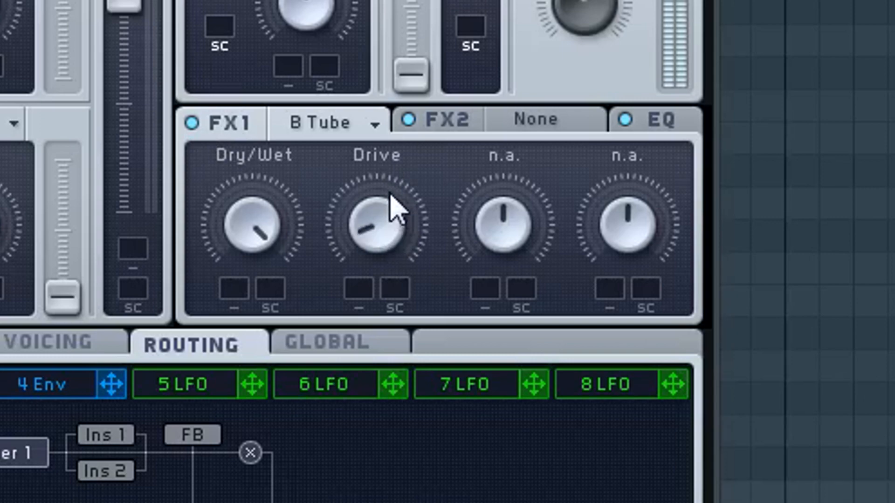
left_click(203, 129)
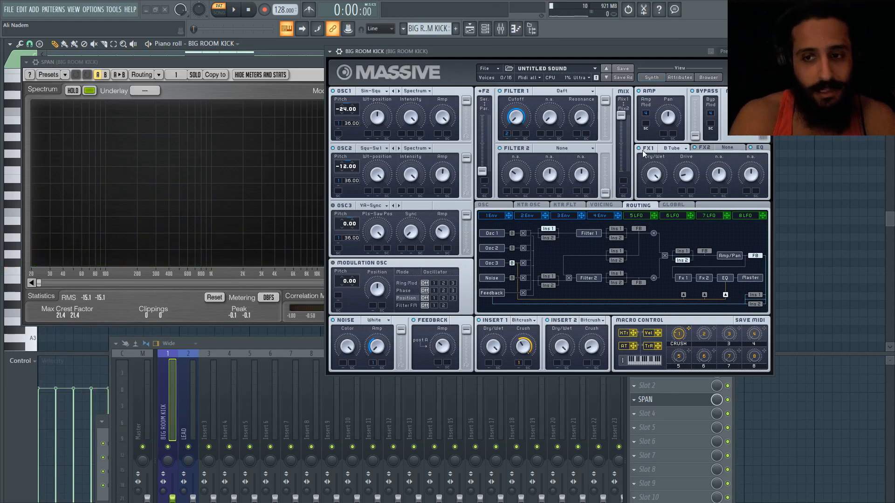
Load Tele Tube in FX1 and compare the playing kick with FX1 switched off and on
left_click(672, 148)
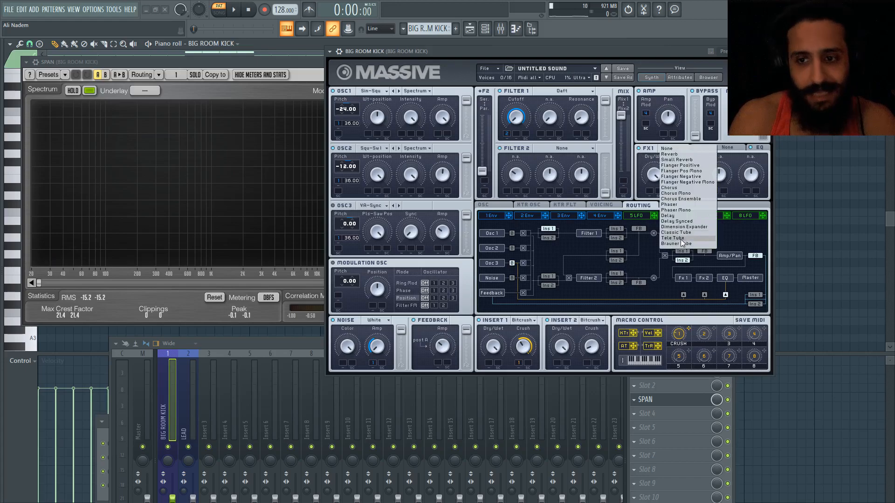
left_click(676, 238)
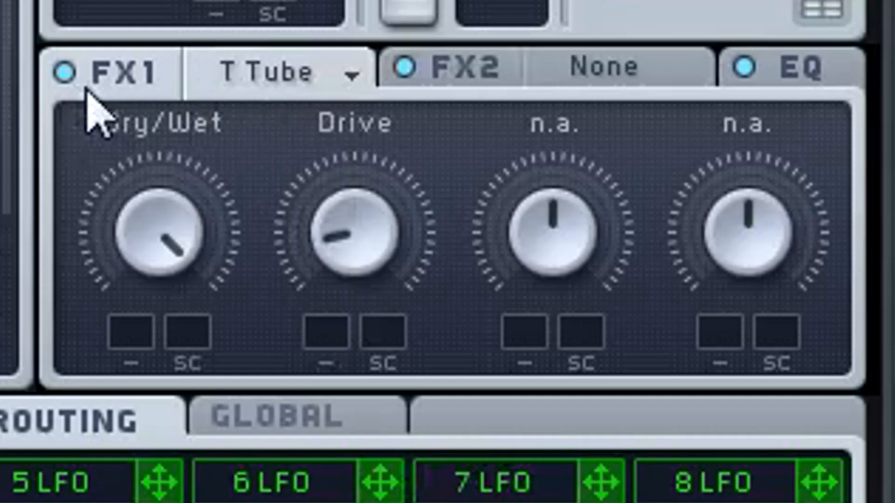
key("space")
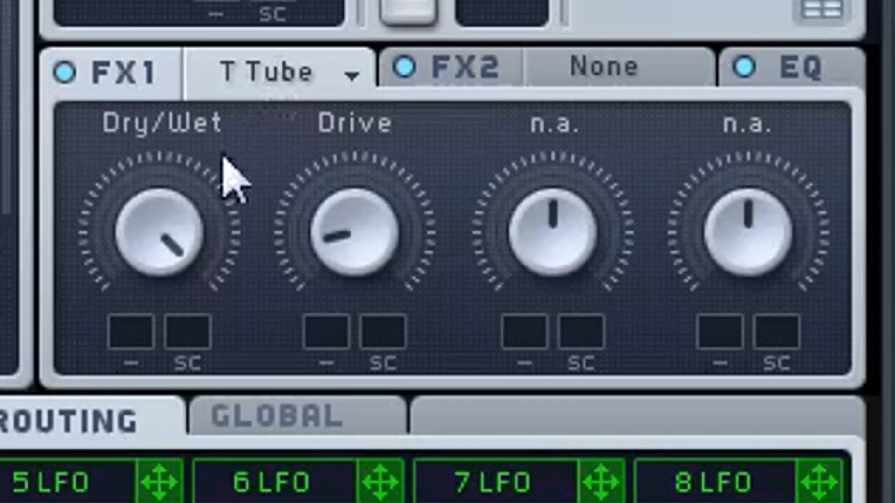
left_click(639, 148)
left_click(65, 72)
Load Classic Tube in FX1 and audition its Drive from 0 up to about a quarter
left_click(261, 89)
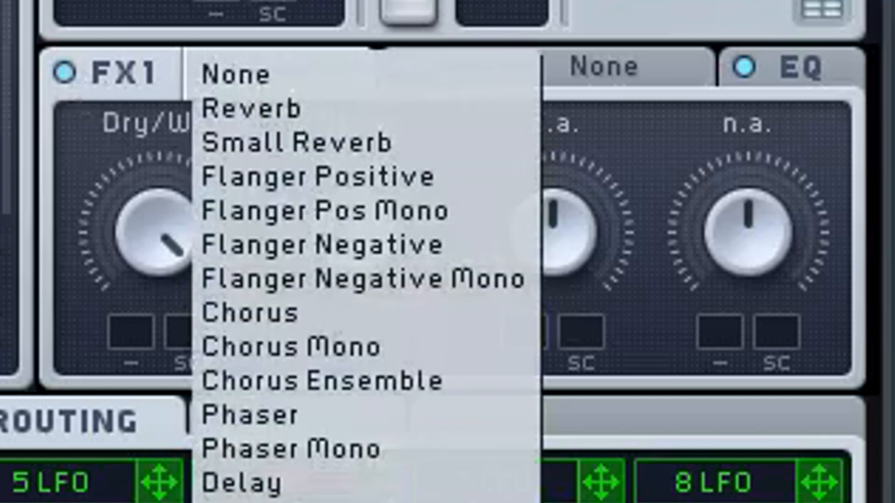
left_click(268, 502)
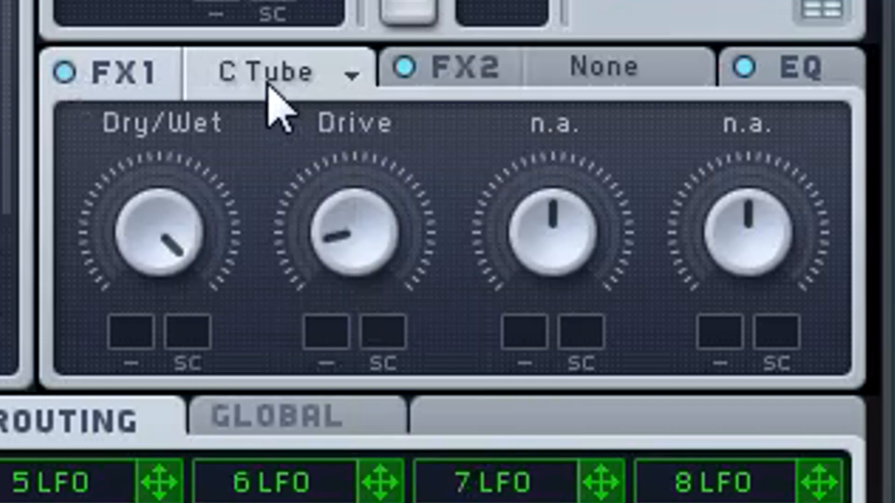
left_click(64, 75)
left_click_drag(337, 246, 359, 304)
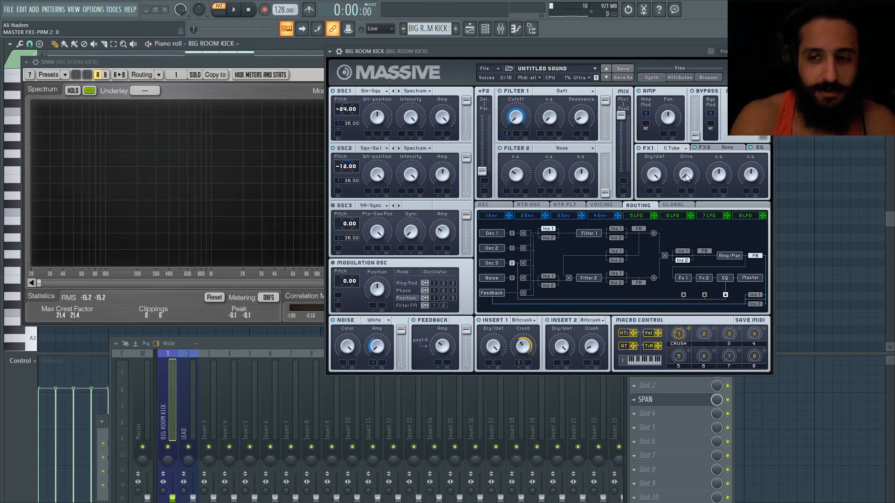
key("space")
left_click_drag(687, 176, 684, 145)
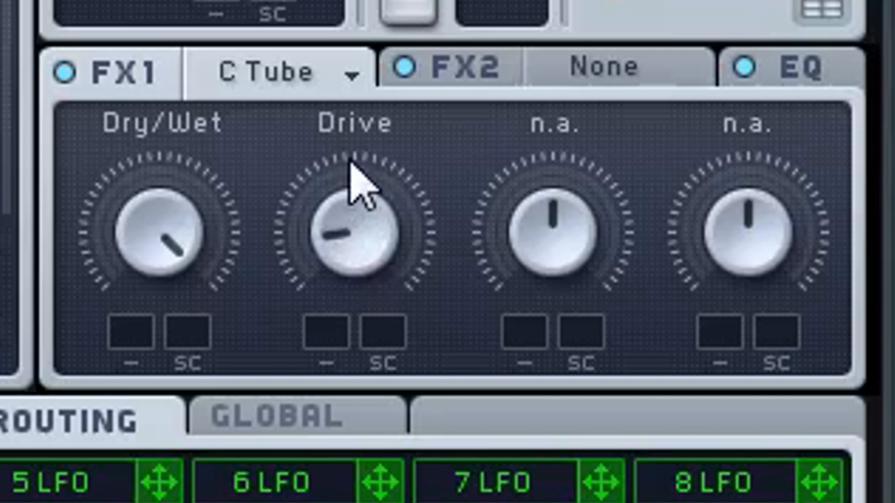
left_click_drag(342, 49, 344, 133)
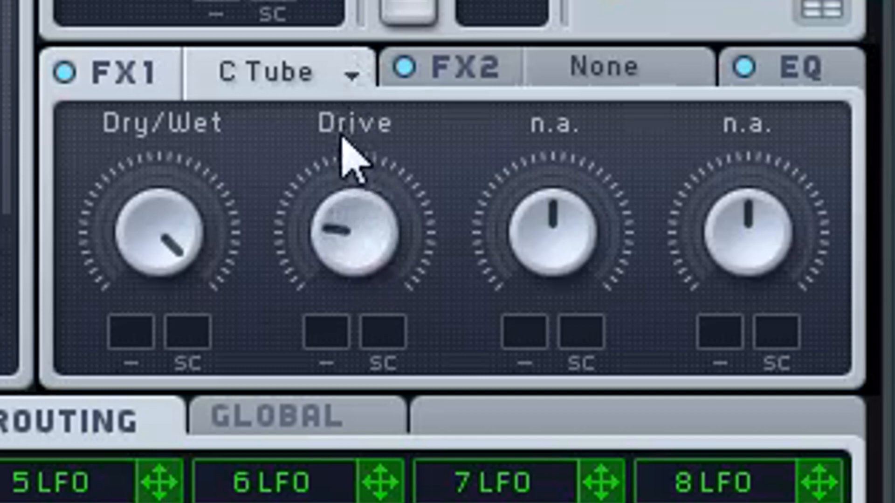
Compare Classic Tube with another tube type in FX1, then reduce Classic Tube's Drive and check it against bypass
left_click(254, 74)
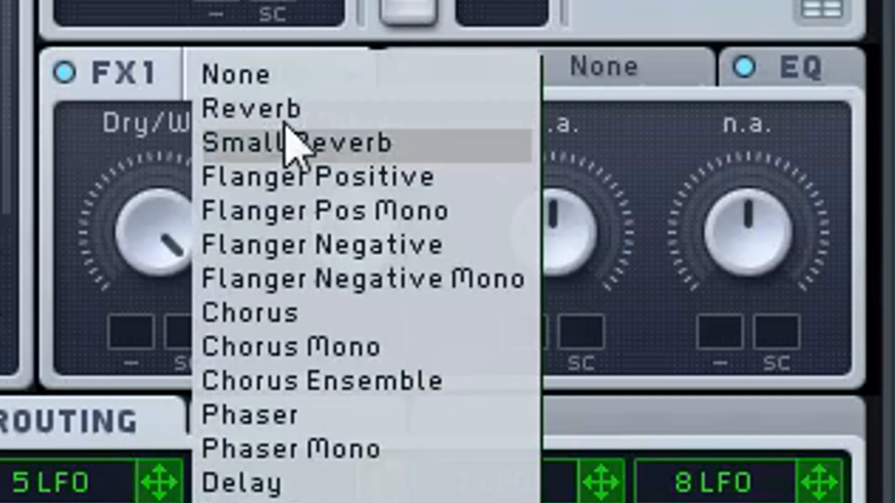
left_click(289, 502)
left_click(286, 79)
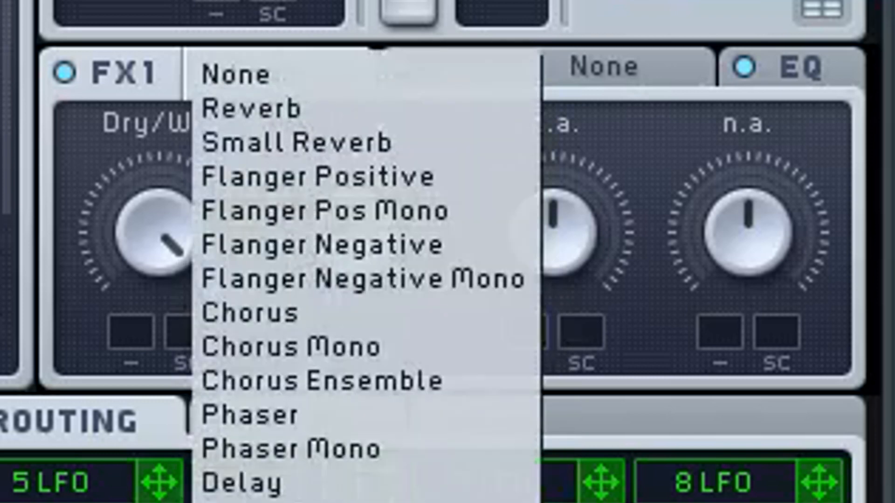
left_click(287, 502)
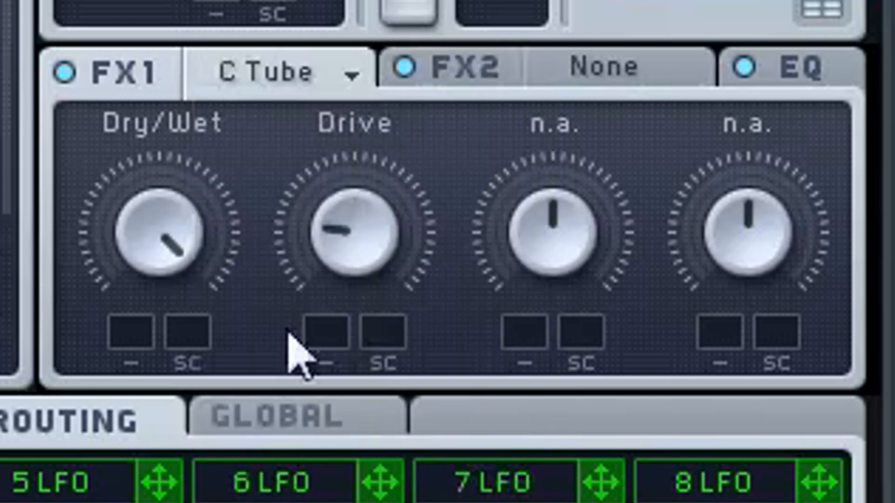
left_click_drag(359, 224, 381, 246)
left_click(66, 73)
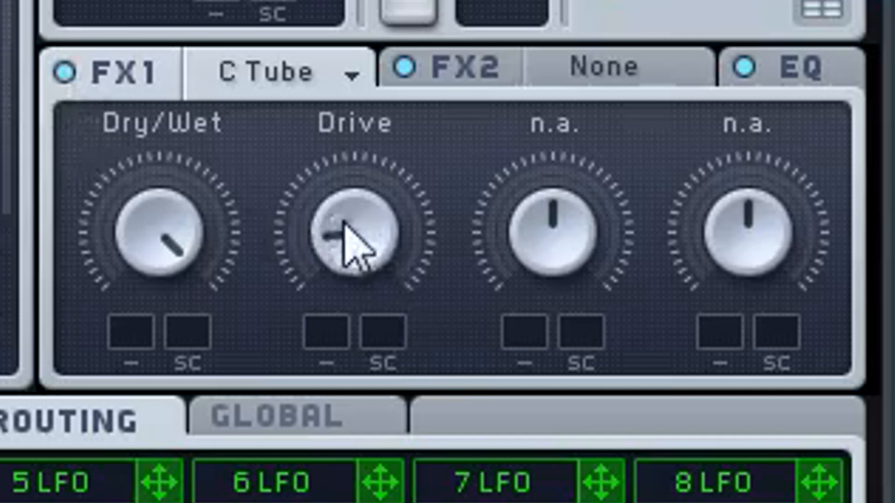
left_click(72, 73)
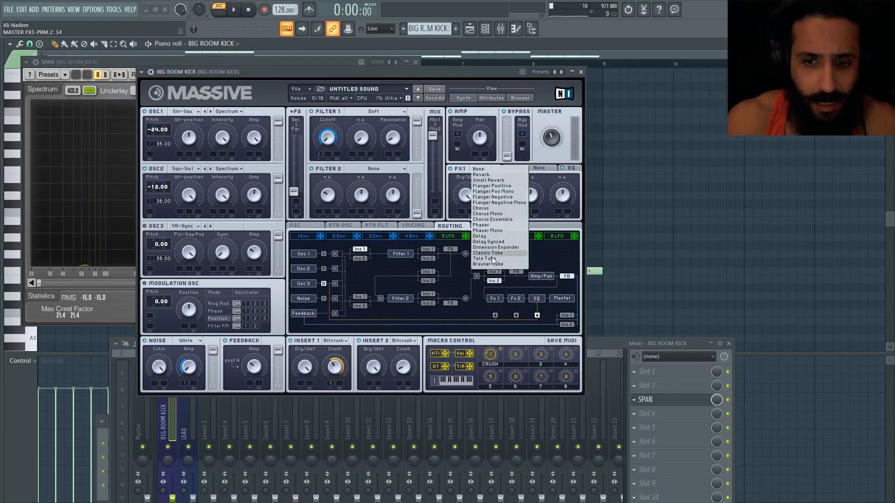
Try Brauner Tube in FX1 again, raising its Drive from minimum
left_click(493, 266)
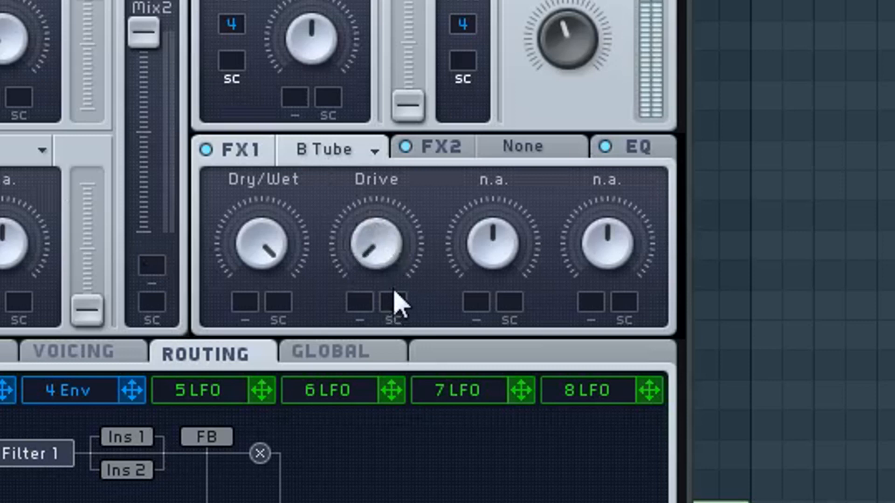
left_click_drag(394, 291, 378, 221)
Switch FX1 back to Classic Tube and fine-tune its Drive to about a quarter
left_click(349, 157)
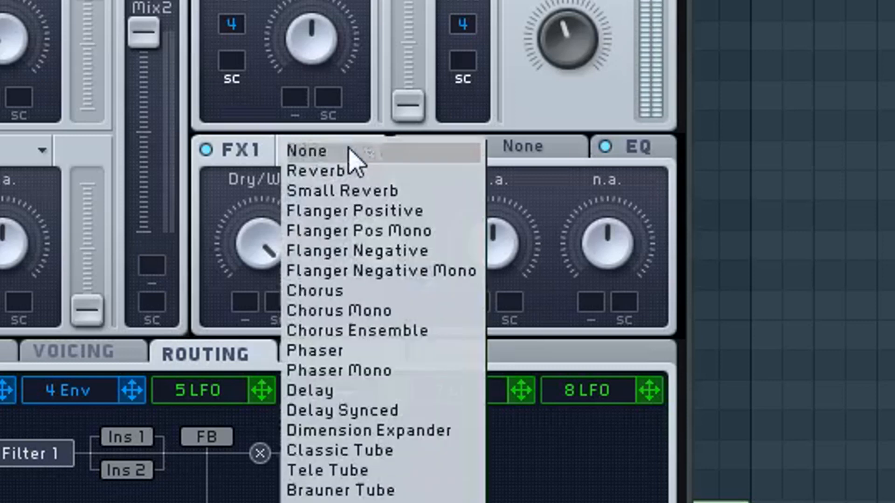
left_click(356, 451)
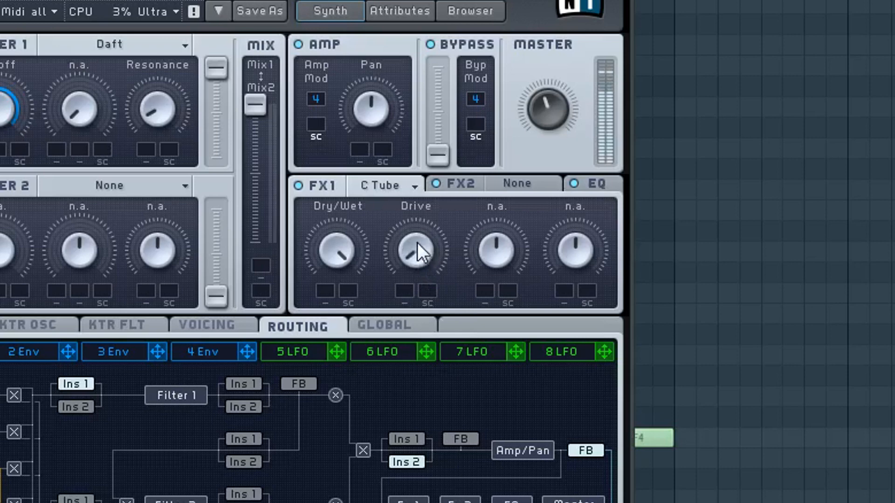
mouse_move(412, 230)
left_mouse_down()
mouse_move(410, 186)
mouse_move(414, 213)
left_mouse_up()
left_click_drag(418, 222, 422, 253)
left_click_drag(421, 225, 420, 196)
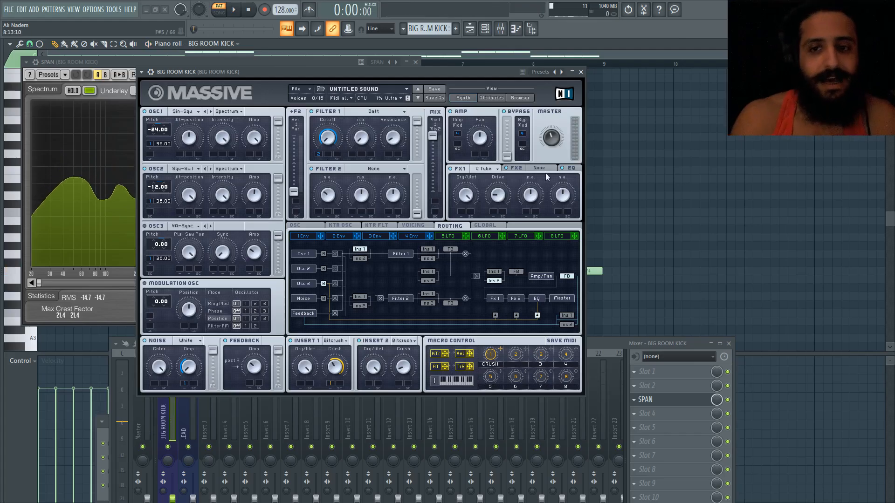
Check the effect types available for FX2
left_click(516, 183)
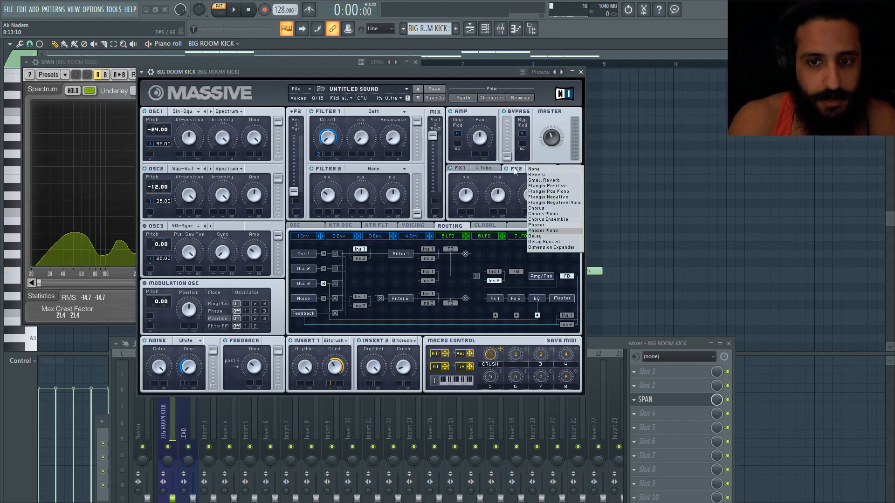
left_click(516, 174)
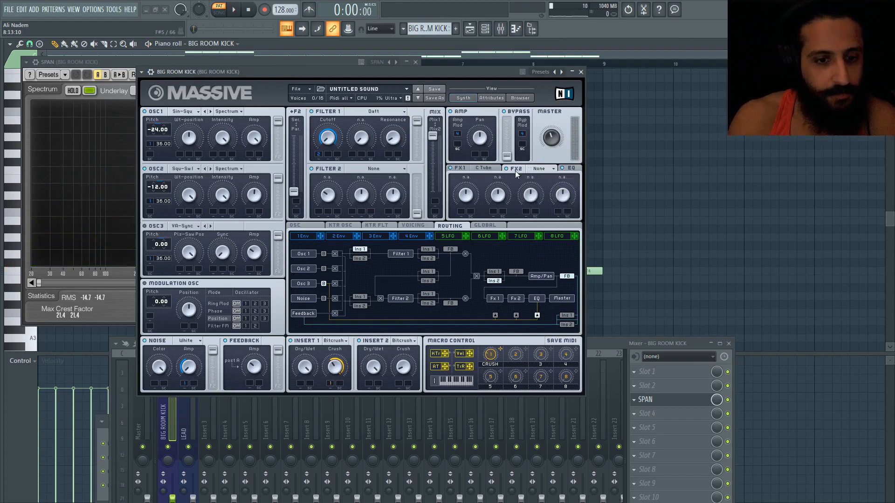
Try the Modulation Osc with Ring Mod on oscillator 1, then with Filter FM on filter 2 at maximum amount
left_click(246, 304)
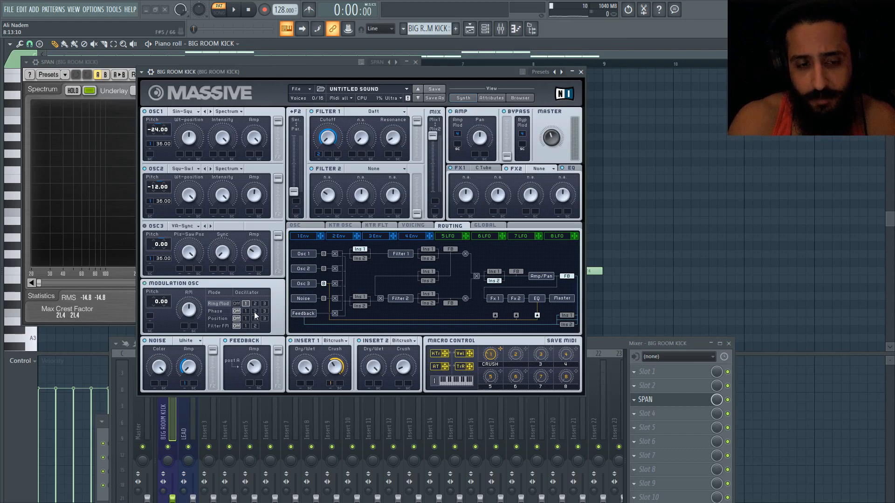
left_click(245, 325)
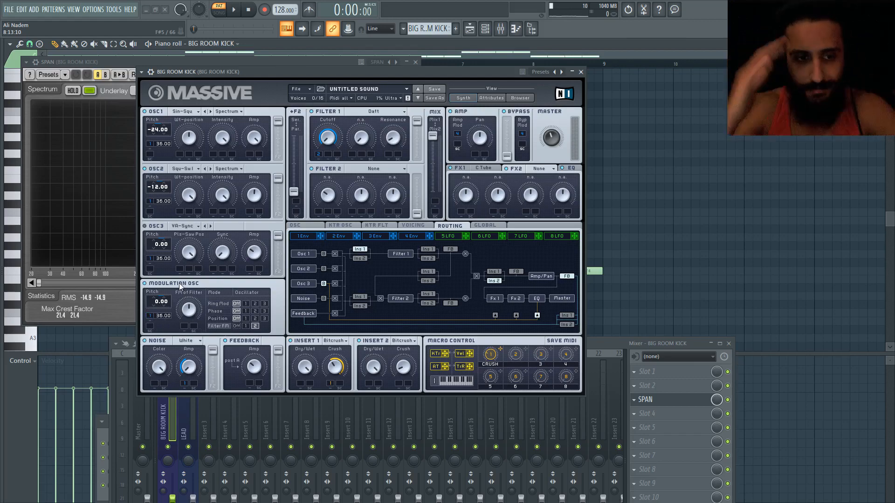
double_click(159, 258)
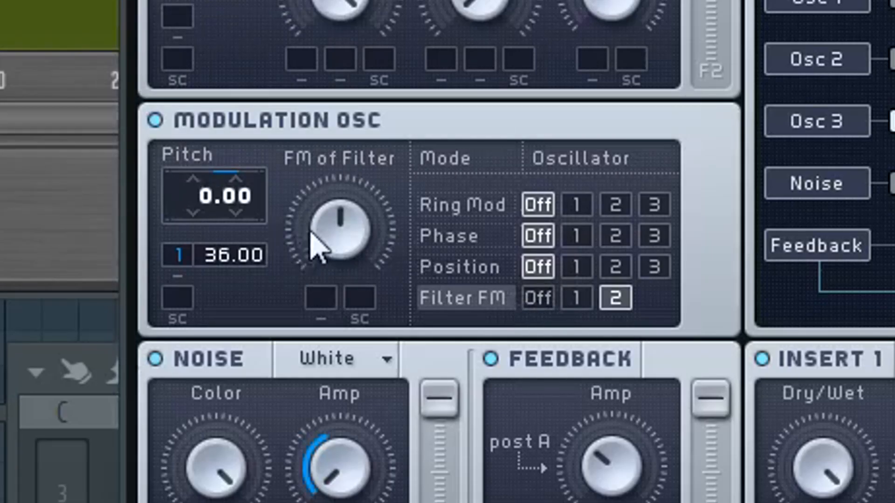
left_click_drag(351, 252, 378, 52)
left_click(530, 300)
left_click(606, 301)
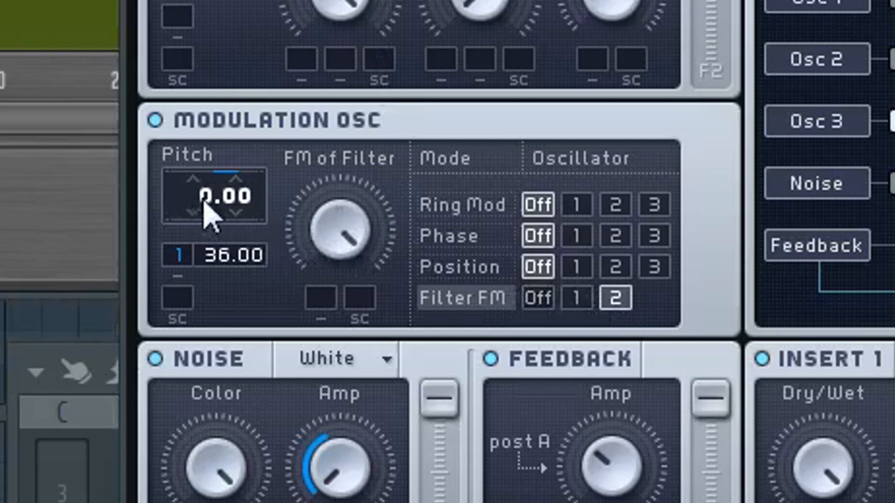
Try the Modulation Osc at pitch 12.00 with Filter FM on filter 1 and a reduced FM amount
left_click_drag(210, 200, 225, 164)
left_click(577, 298)
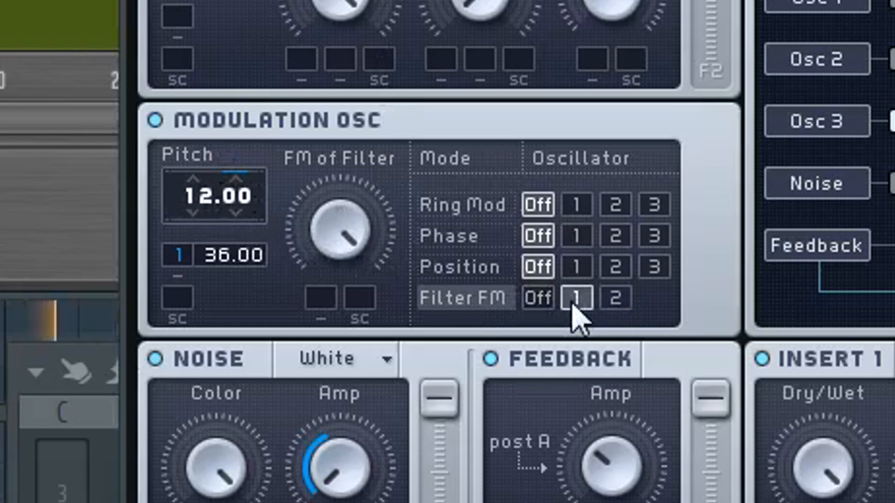
left_click_drag(329, 233, 330, 326)
left_click_drag(374, 502, 371, 449)
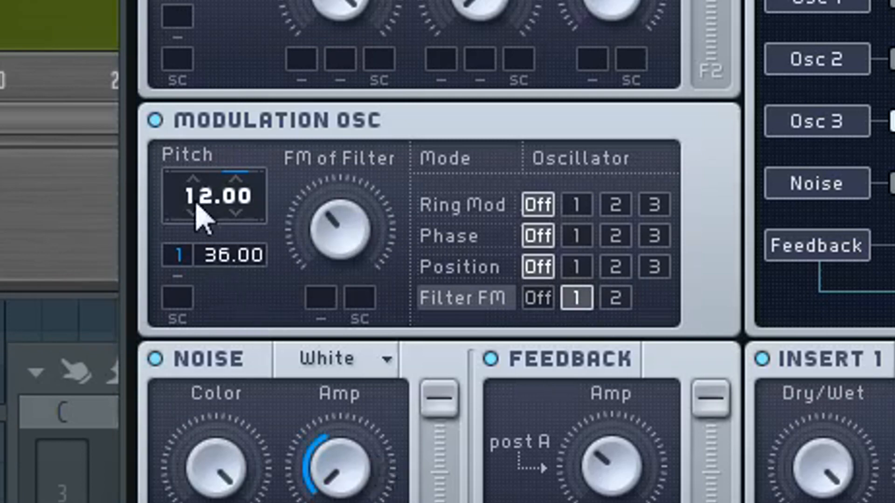
Set the Modulation Osc pitch to -12.00 and try low FM of Filter amounts starting from 0
left_click_drag(199, 205, 203, 240)
left_click_drag(336, 228, 334, 494)
left_click_drag(336, 237, 349, 194)
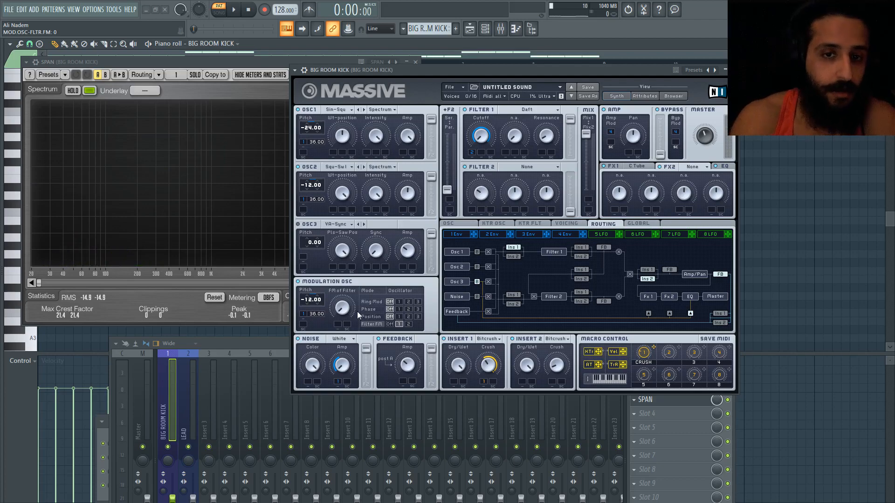
Assign Filter FM to filter 2 and audition the kick with FM of Filter raised to 48
left_click(408, 324)
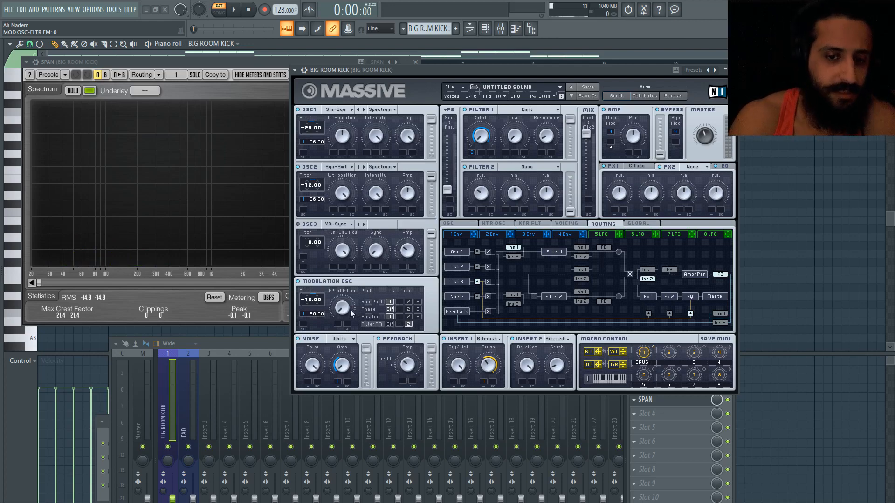
key("space")
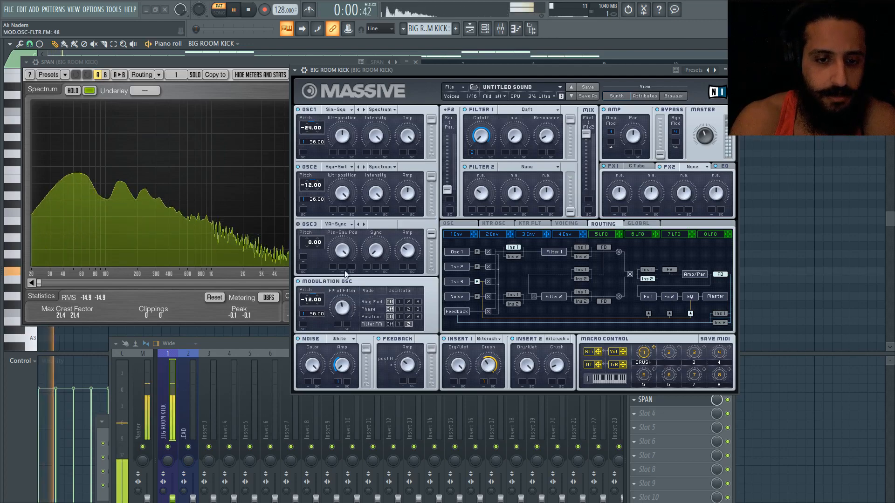
key("space")
Assign Filter FM back to filter 1, reset the Modulation Osc pitch to 0.00 and set a very low FM amount
left_click(399, 325)
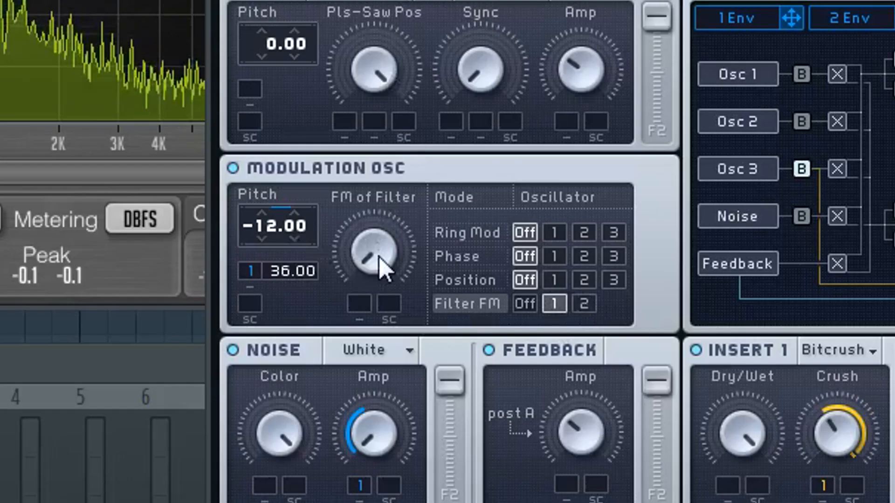
left_click_drag(380, 268, 383, 230)
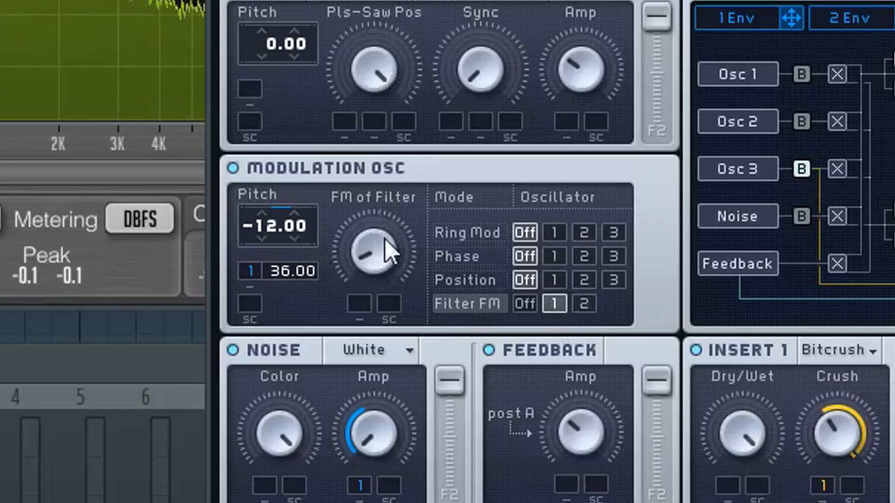
double_click(286, 233)
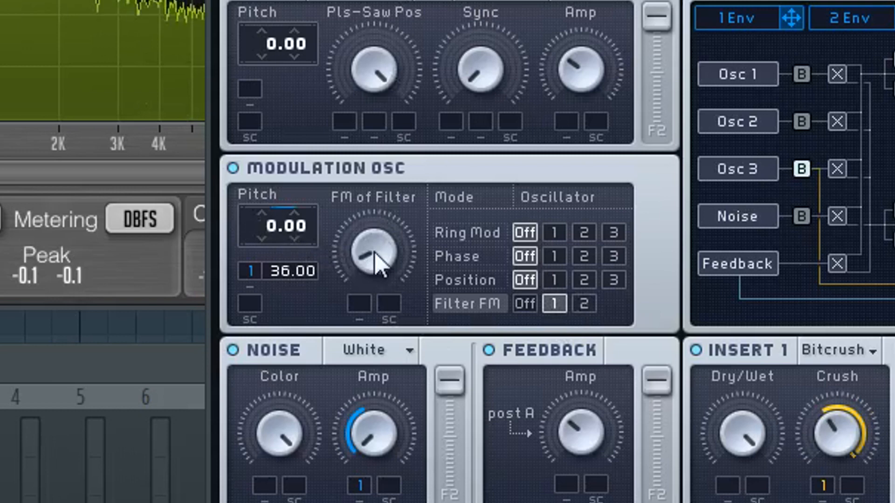
left_click_drag(373, 256, 387, 200)
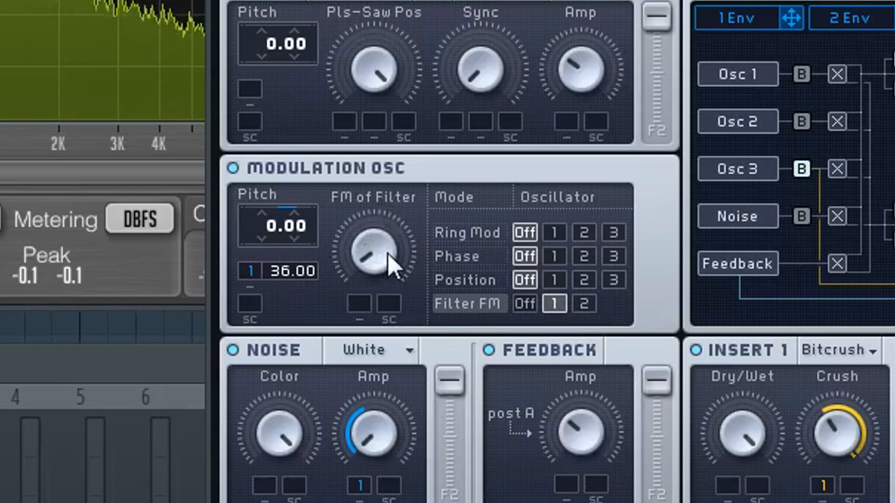
Raise FM of Filter slightly, try the Modulation Osc at pitch -12.00 and reset its pitch to 0.00
left_click_drag(387, 253, 381, 229)
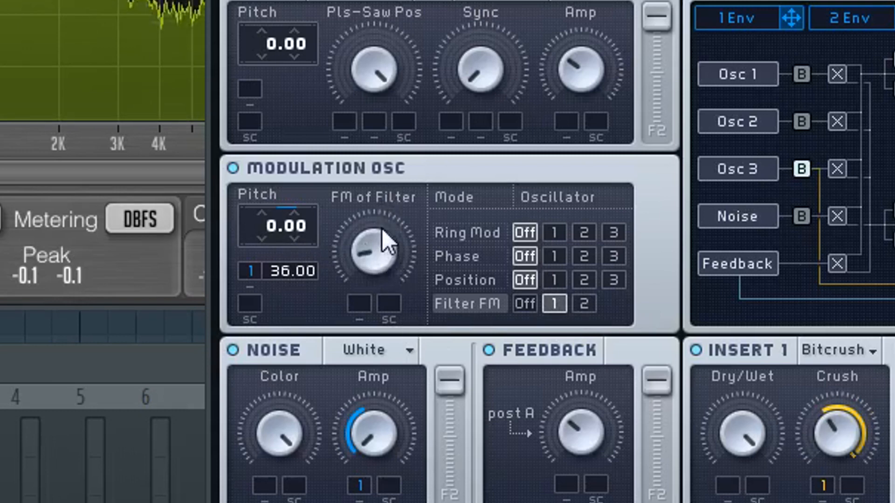
left_click(320, 176)
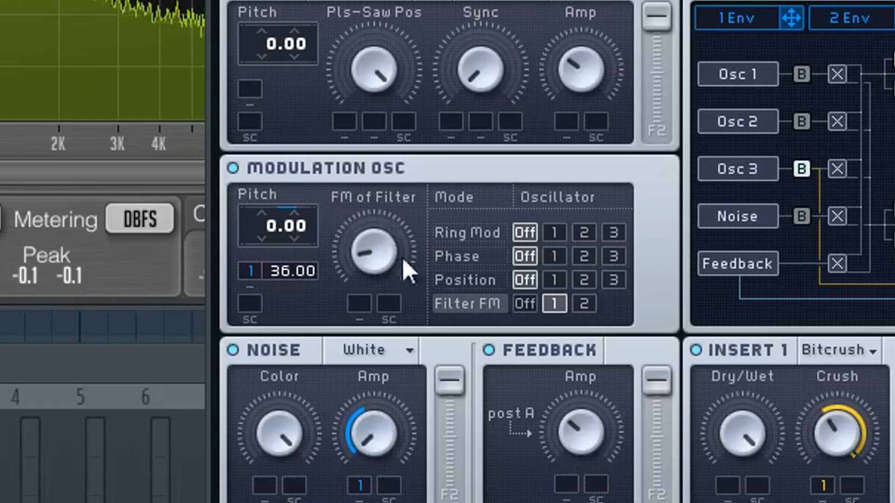
left_click_drag(282, 227, 278, 279)
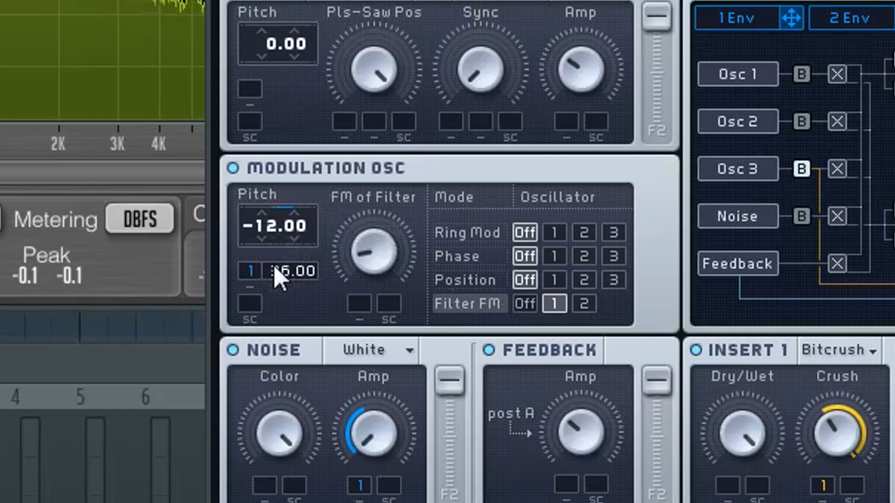
double_click(266, 226)
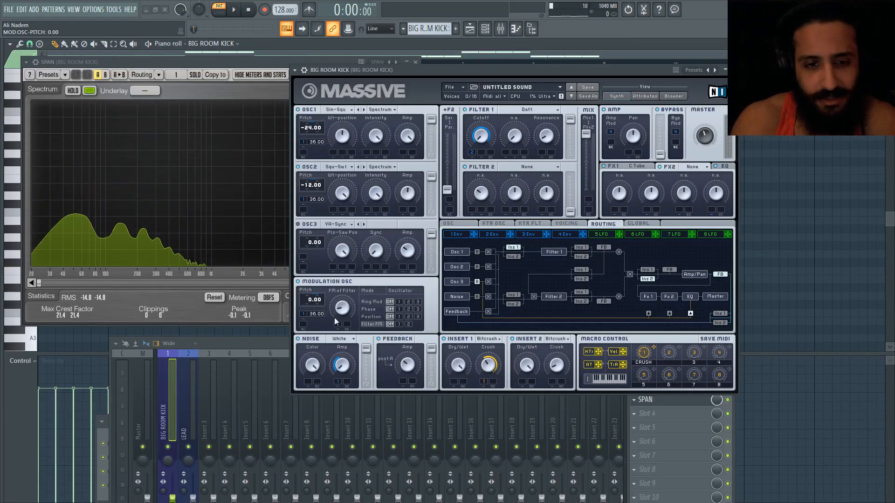
Try Ring Mod on oscillator 1 with the Modulation Osc pitch at -24.00
left_click(399, 302)
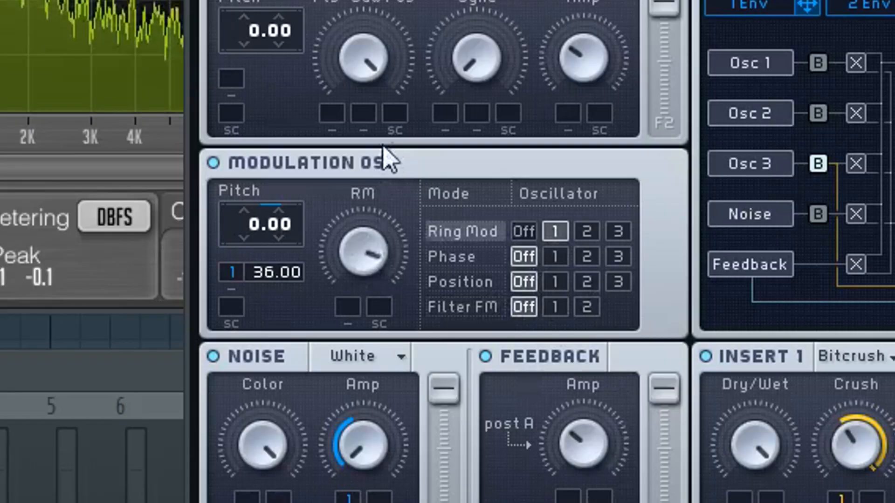
left_click_drag(279, 228, 305, 293)
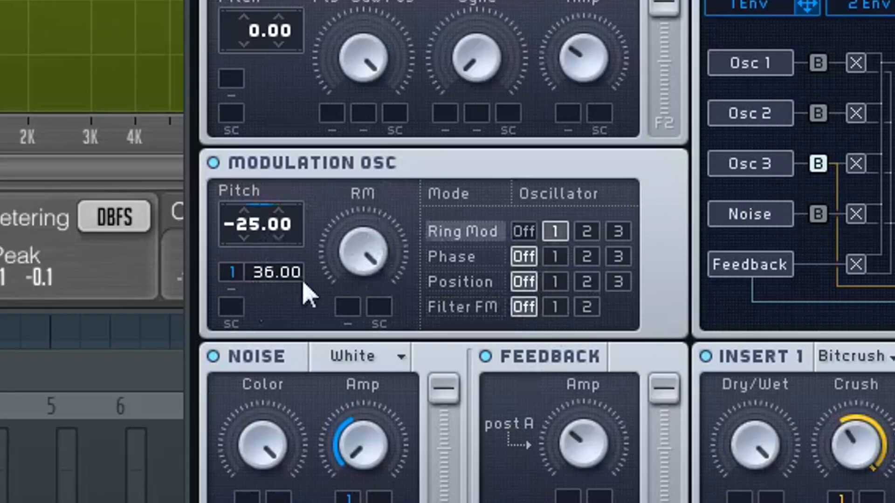
scroll(246, 225, "up", 1)
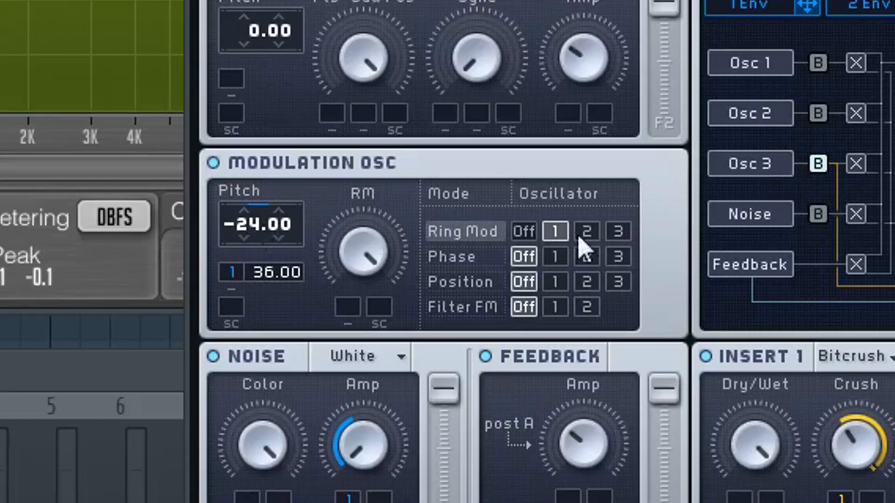
Assign Ring Mod to oscillator 2, raise the RM amount and set the Modulation Osc pitch to -12.00
left_click(586, 232)
left_click_drag(371, 465, 369, 4)
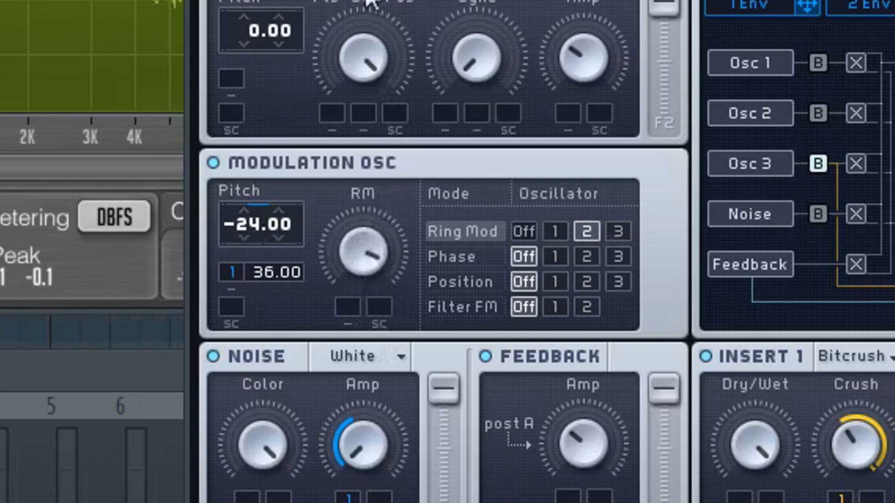
left_click_drag(250, 223, 275, 185)
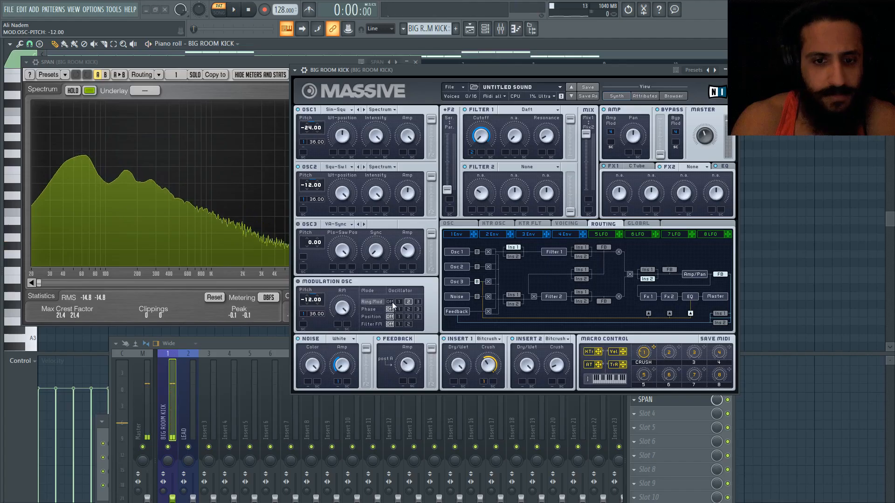
Turn Ring Mod off and view the settings of envelope 4 and envelope 1
left_click(564, 234)
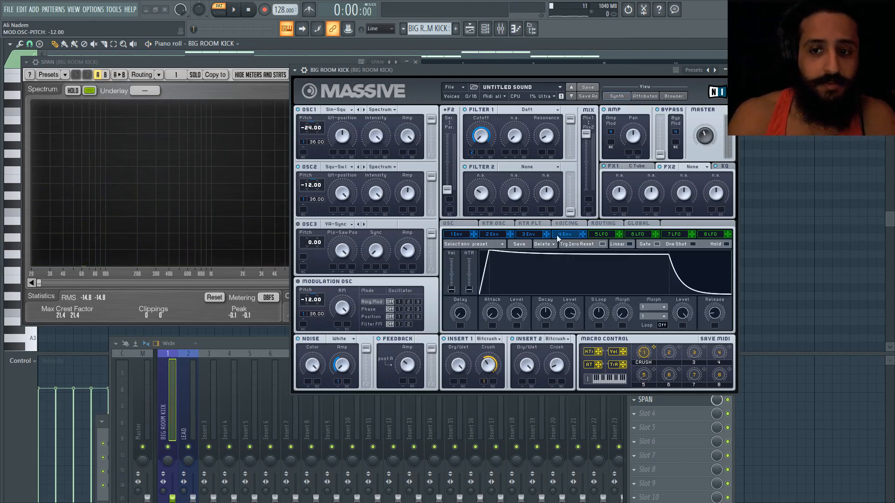
left_click(456, 234)
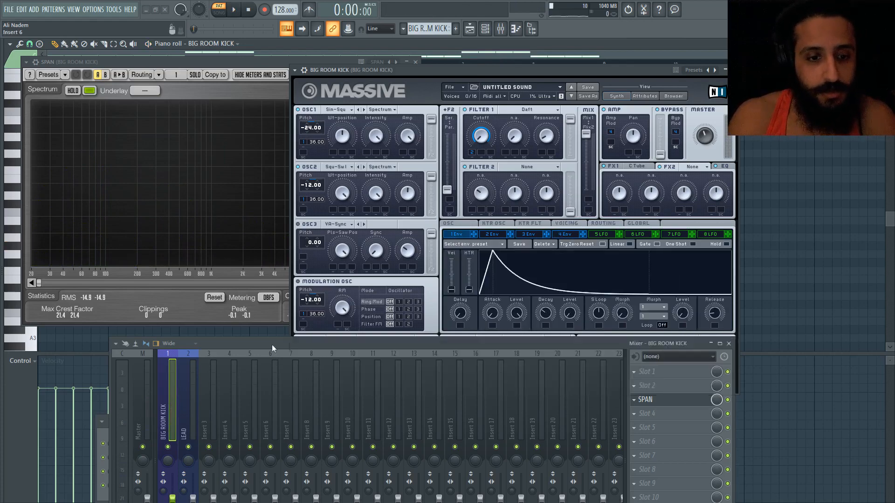
Remove SPAN from slot 3 of the BIG ROOM KICK mixer channel
left_click_drag(272, 345, 297, 197)
left_click(659, 251)
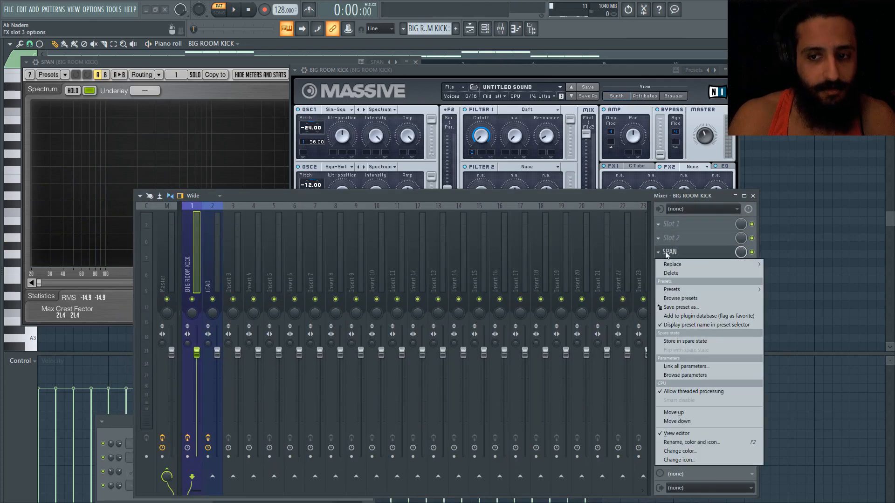
mouse_move(672, 265)
left_click(300, 27)
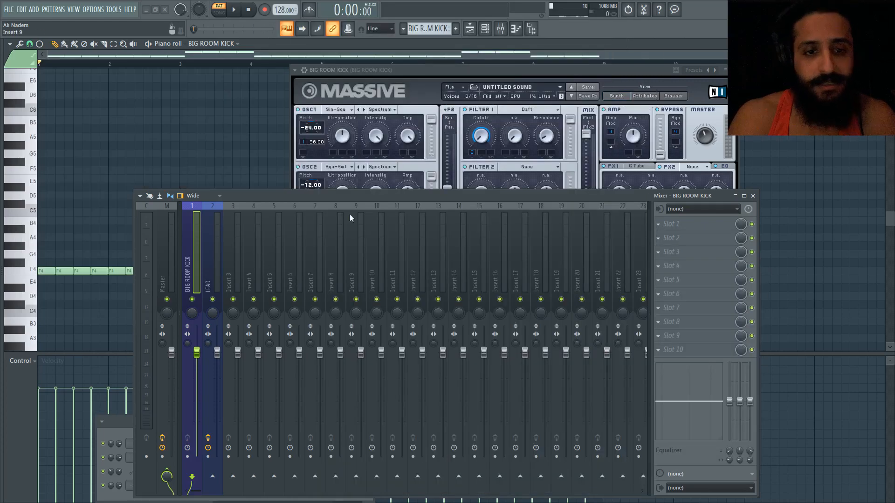
Show the playlist and load CamelCrusher into slot 3 of the BIG ROOM KICK mixer channel
left_click_drag(321, 197, 325, 255)
left_click(470, 29)
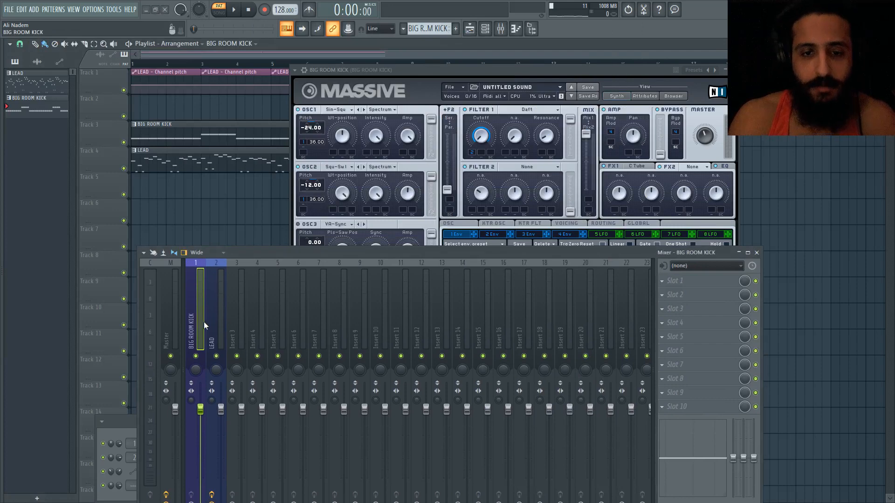
left_click(665, 309)
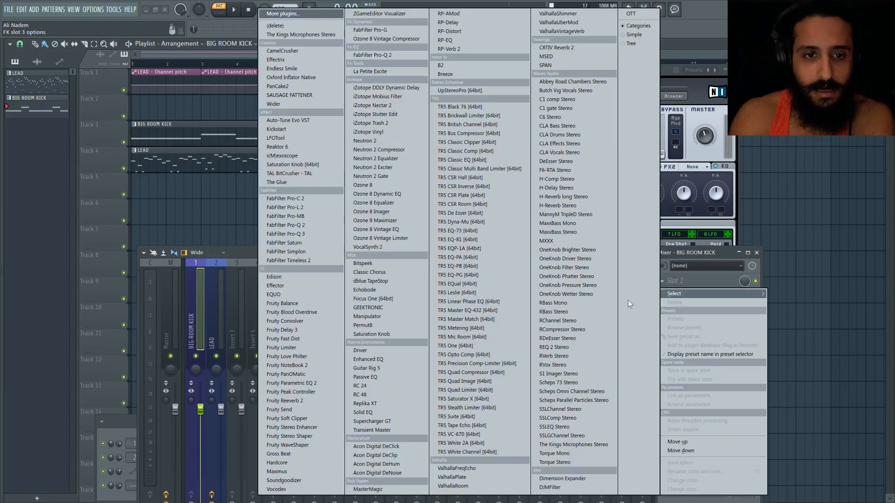
left_click(294, 52)
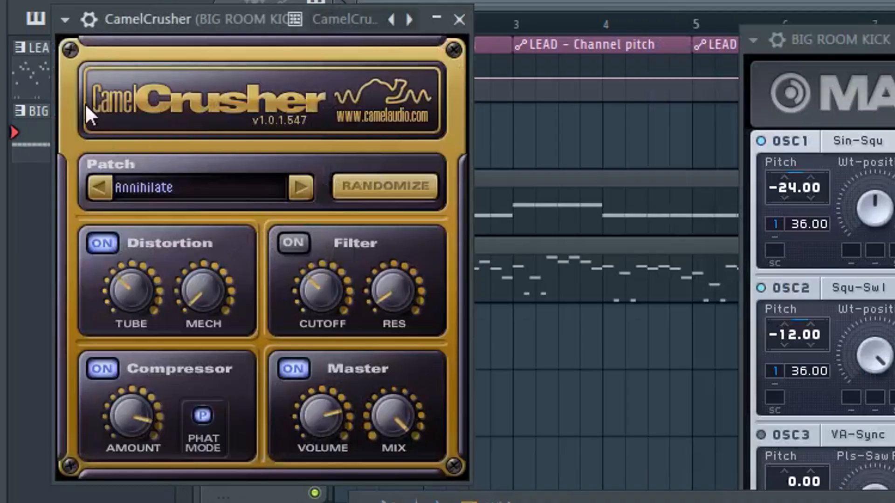
Move CamelCrusher up to the first effect slot of the BIG ROOM KICK mixer track
left_click(26, 62)
mouse_move(50, 98)
left_click(445, 448)
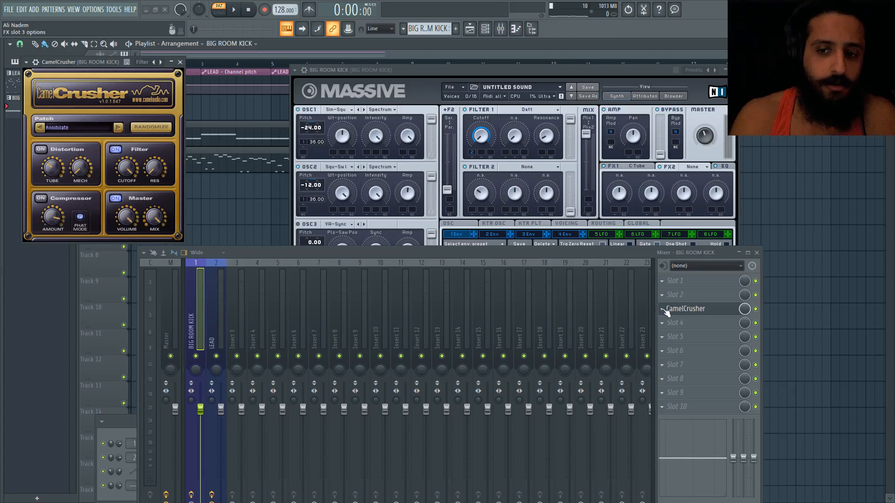
scroll(663, 309, "up", 1)
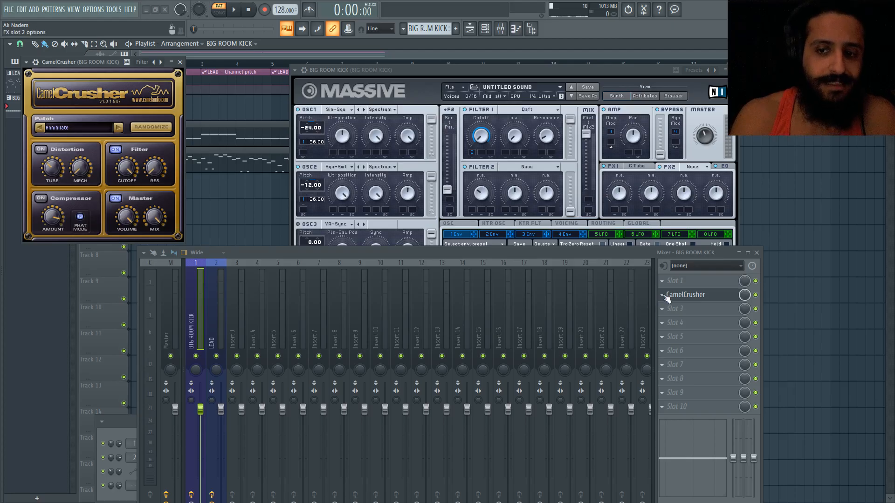
left_click_drag(667, 296, 668, 284)
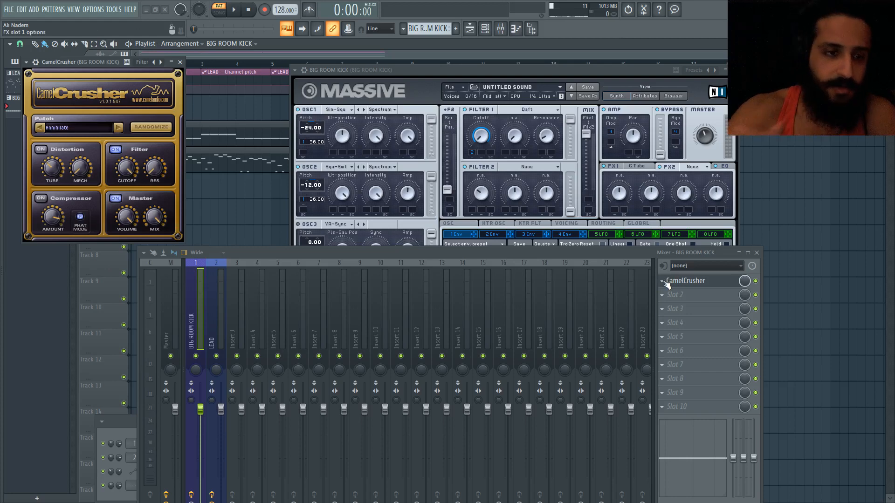
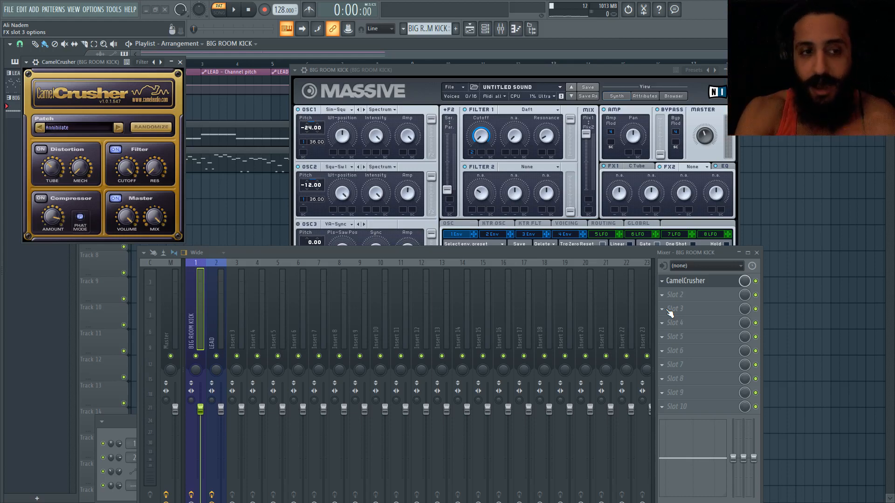
Load SPAN into effect slot 5 of the BIG ROOM KICK mixer track and move Massive and the mixer clear of its display
left_click(669, 311)
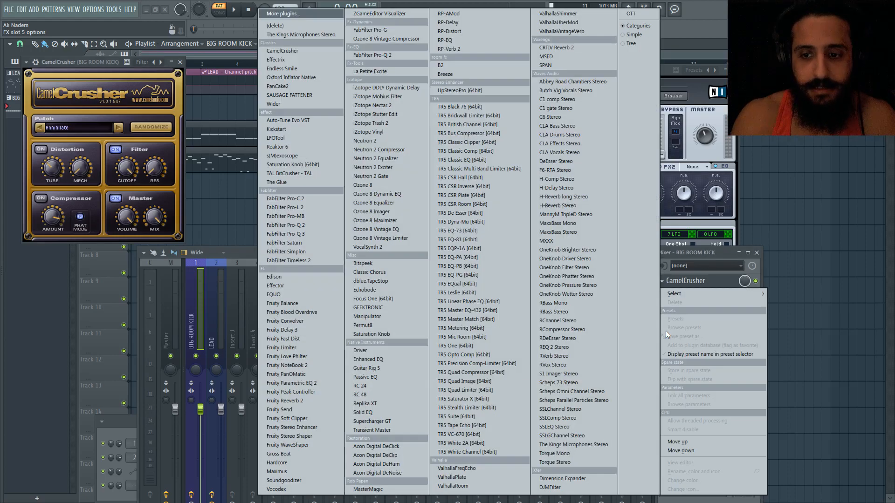
left_click(565, 66)
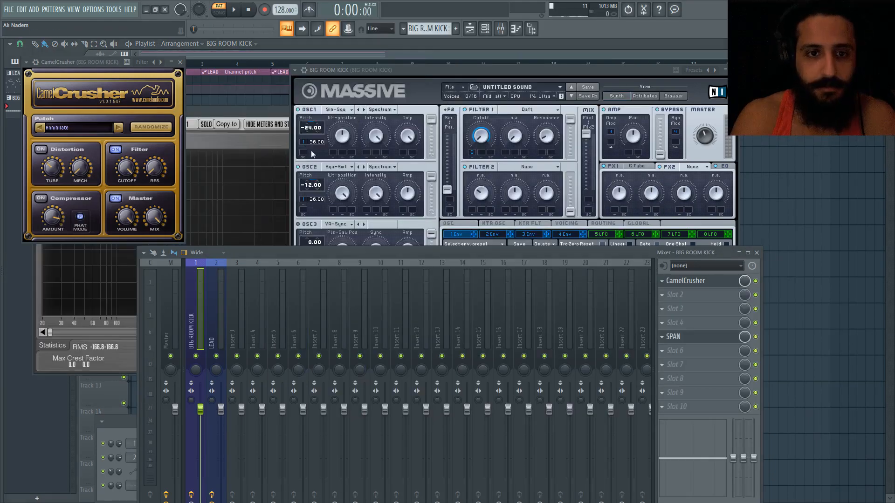
left_click_drag(349, 71, 546, 142)
left_click_drag(298, 256, 250, 407)
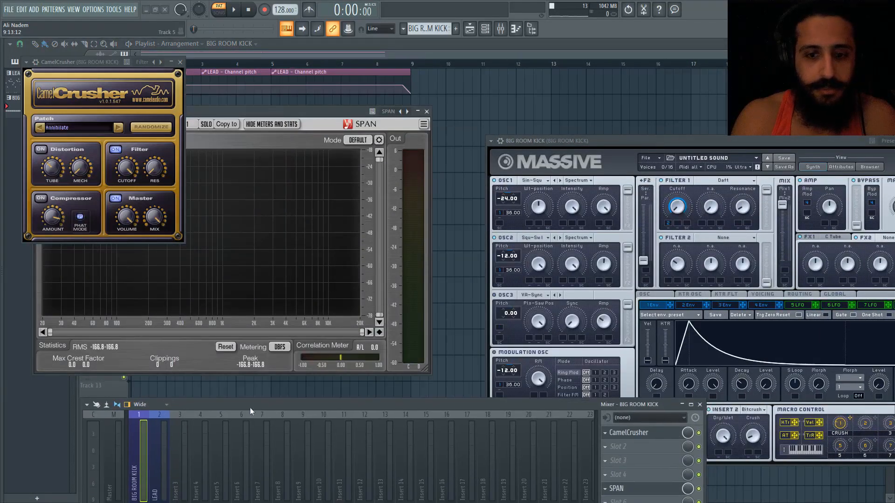
Play the kick pattern to examine its frequency spectrum in SPAN, and close the CamelCrusher window
left_click(698, 434)
key("space")
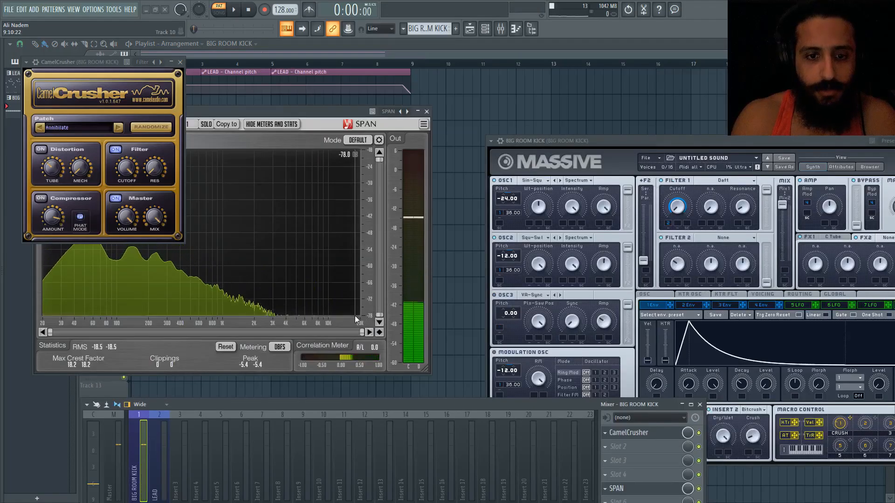
left_click(339, 54)
left_click(180, 62)
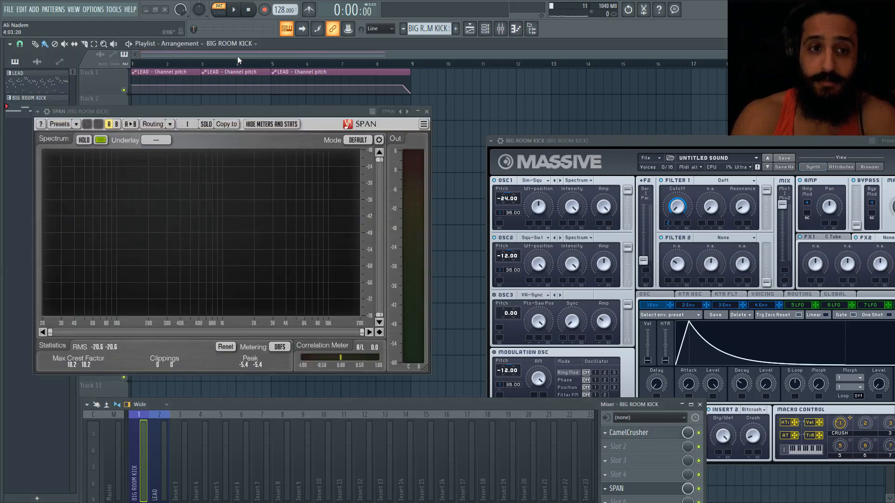
Remove SPAN from effect slot 5 of the BIG ROOM KICK mixer track
left_click(217, 54)
left_click_drag(481, 406, 474, 220)
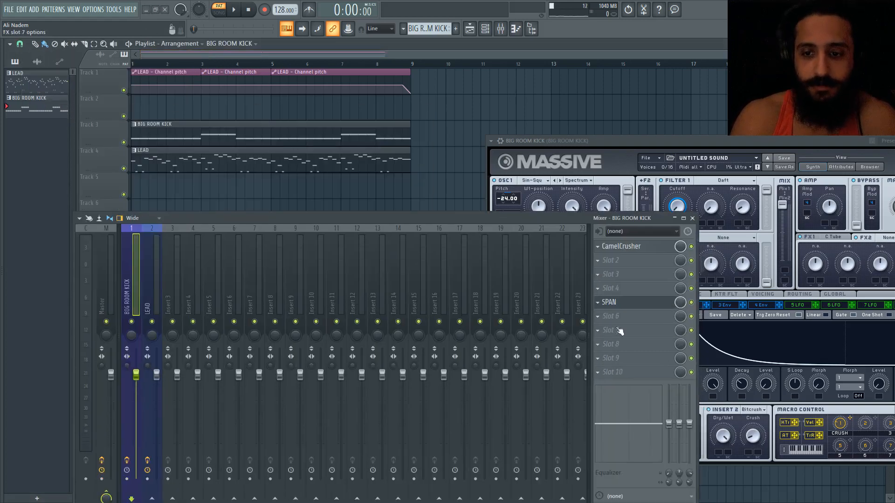
left_click(599, 303)
mouse_move(615, 293)
left_click(236, 25)
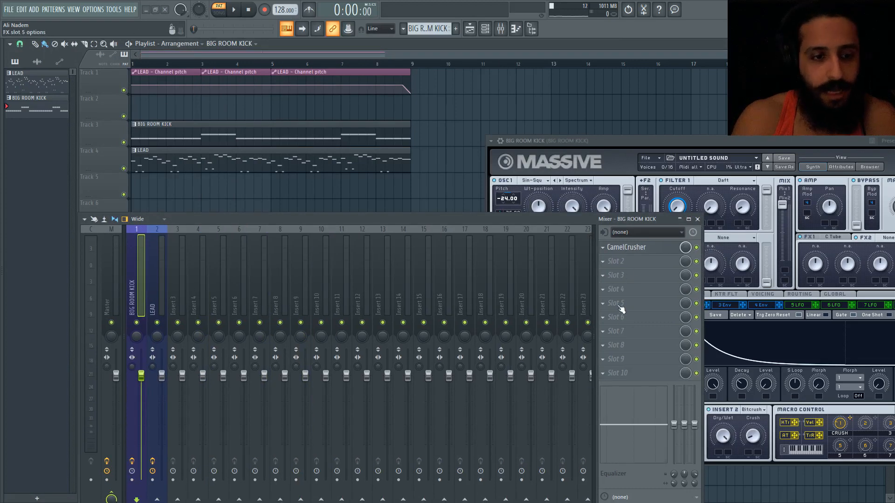
Adjust the kick's master volume in Massive to about 59 while playing the pattern
key("space")
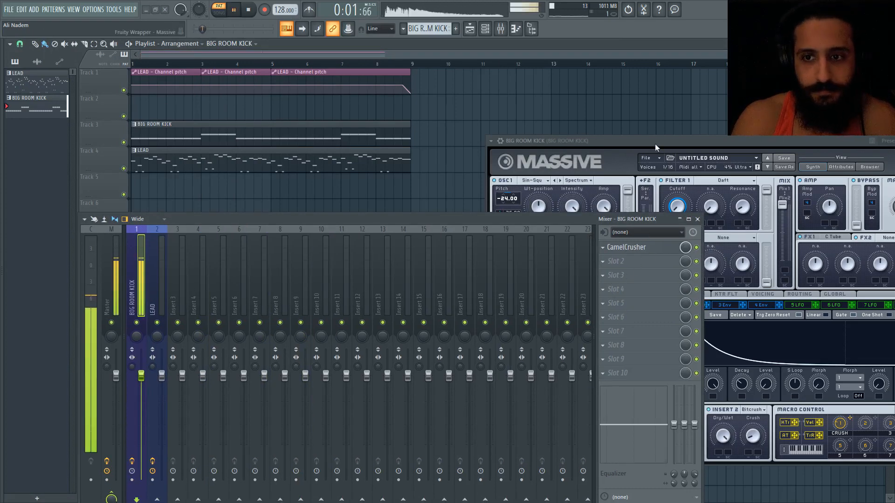
key("space")
left_click_drag(655, 143, 437, 102)
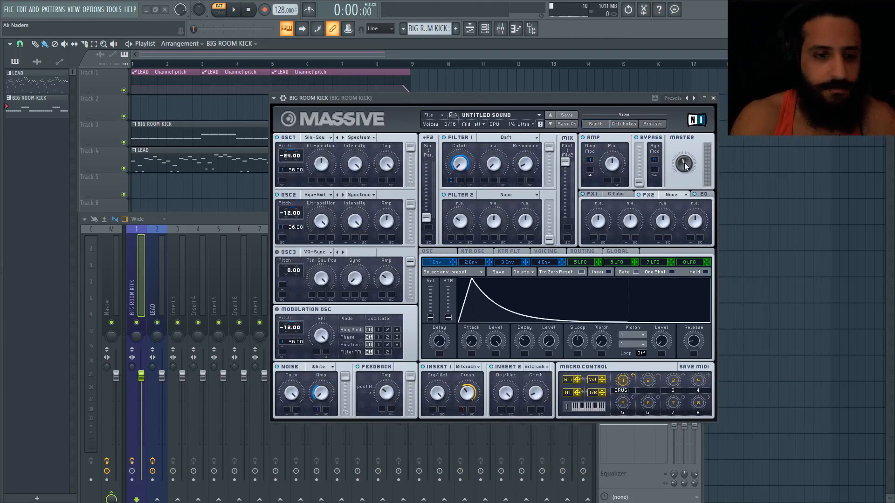
key("space")
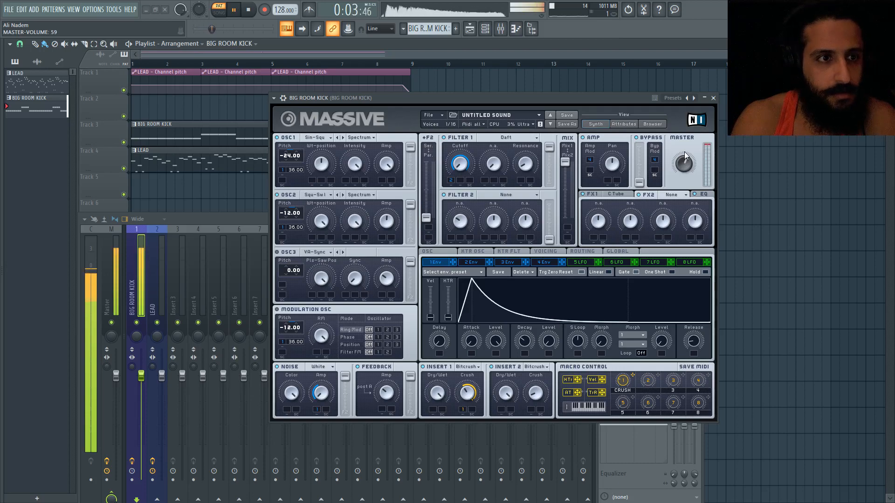
left_click_drag(684, 152, 684, 152)
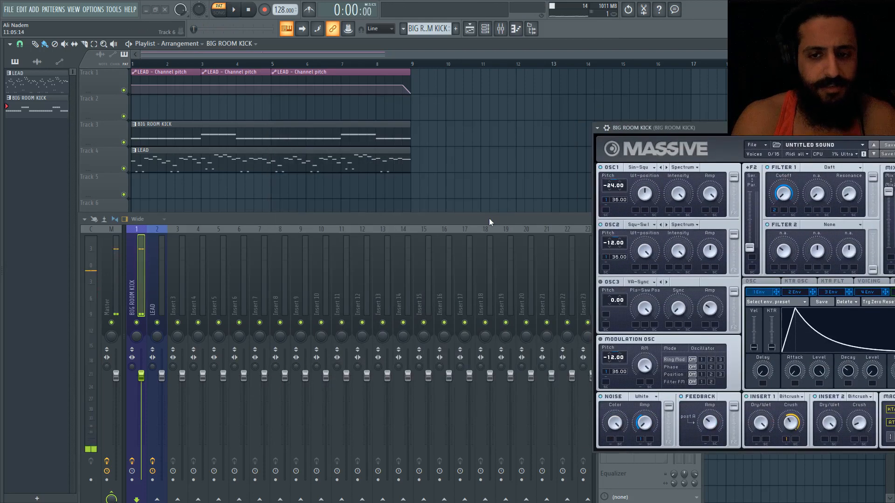
Show the channel rack and position it over the playlist above the mixer
left_click_drag(488, 219, 459, 225)
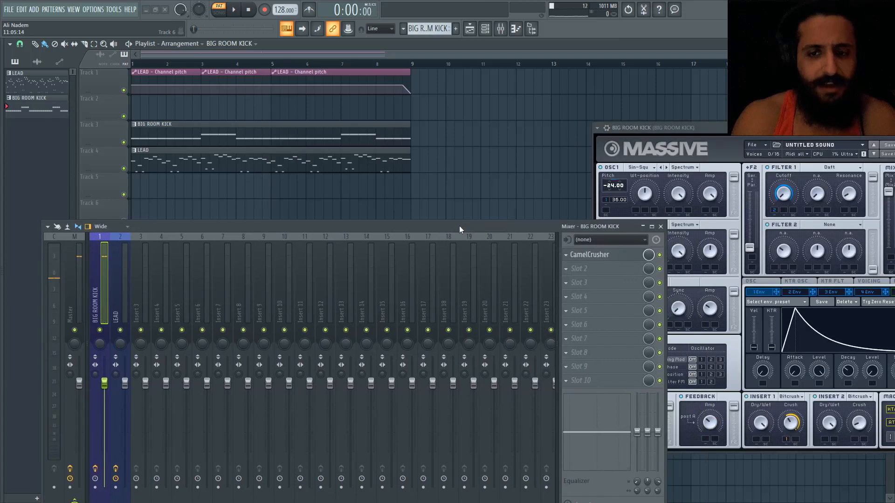
left_click(485, 28)
left_click_drag(144, 424, 325, 162)
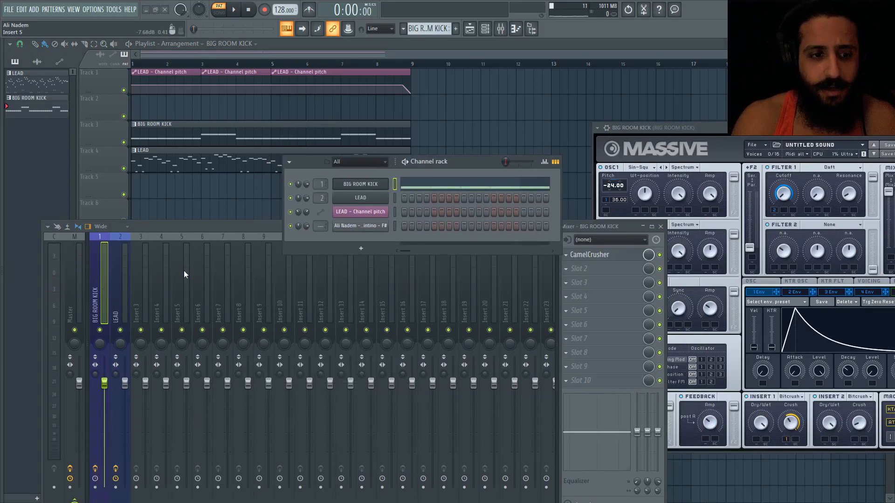
Load FabFilter Pro-Q 3 into effect slot 2 of the BIG ROOM KICK mixer track and rearrange the windows around it
left_click(565, 269)
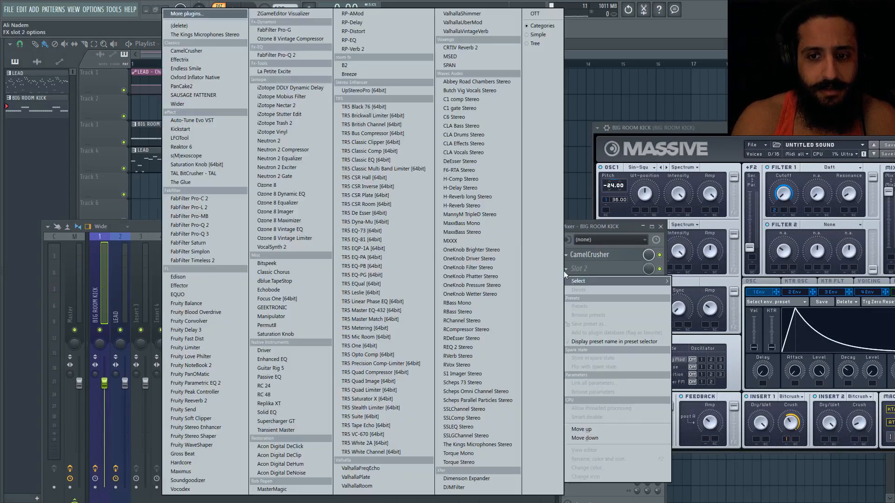
left_click(190, 234)
left_click_drag(300, 329, 307, 366)
left_click_drag(308, 163, 480, 159)
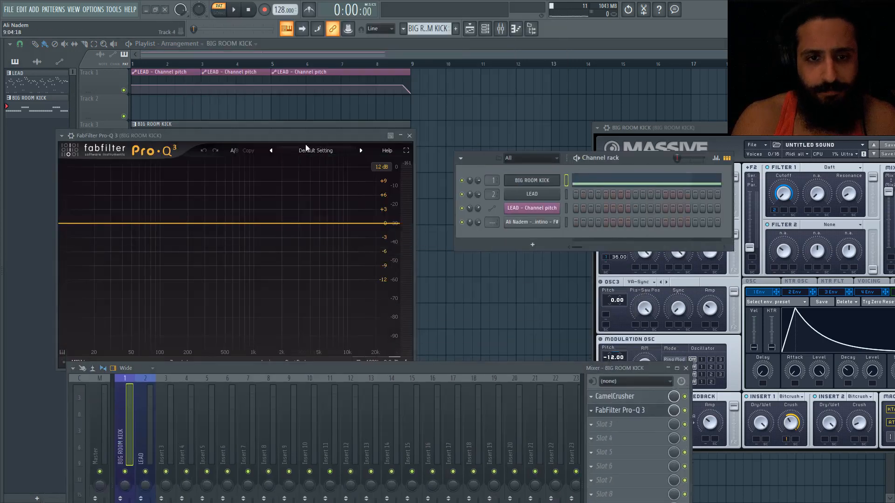
left_click_drag(295, 136, 396, 88)
Create a 24 dB/oct low cut at about 12.56 Hz in the kick's Pro-Q 3, and bypass the equalizer in the mixer
left_click_drag(227, 176, 199, 184)
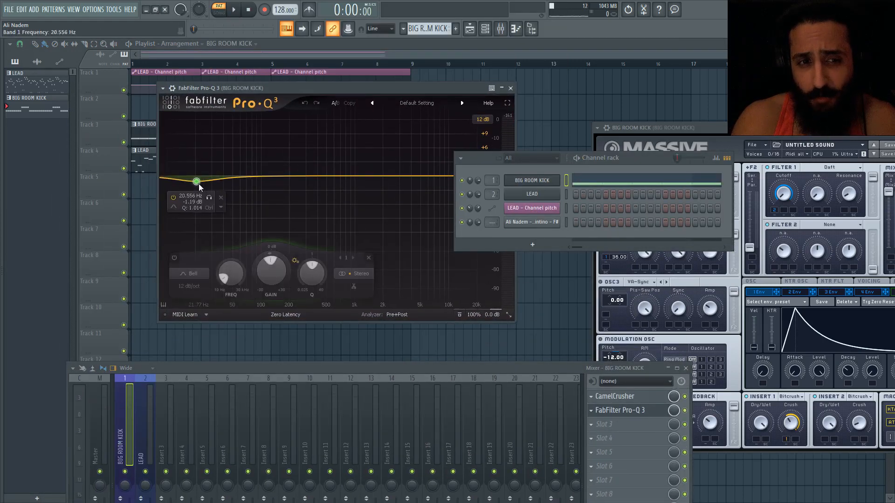
left_click(195, 279)
scroll(187, 286, "up", 2)
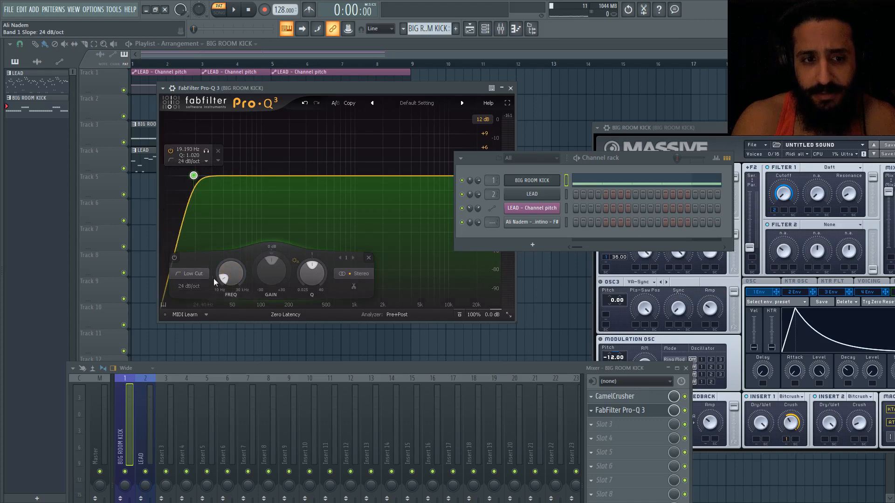
scroll(225, 280, "down", 3)
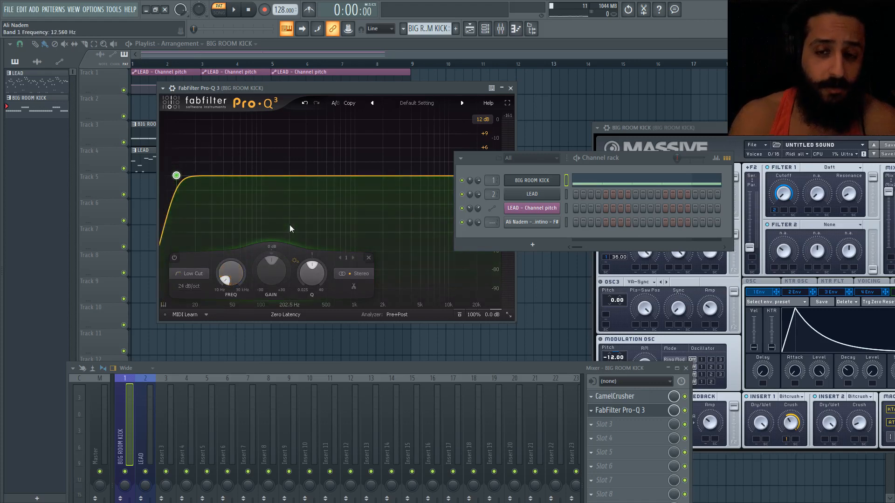
left_click_drag(435, 369, 452, 283)
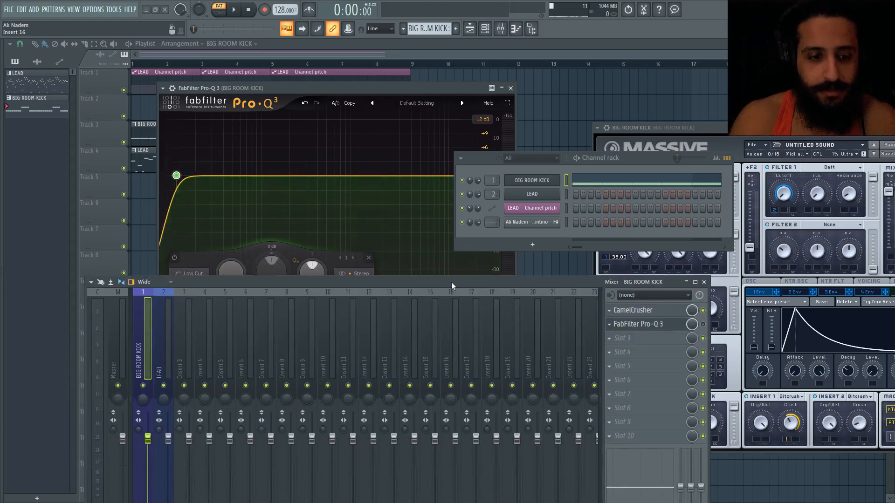
Play the arrangement in song mode with Kickstart enabled on the LEAD mixer track
left_click(232, 53)
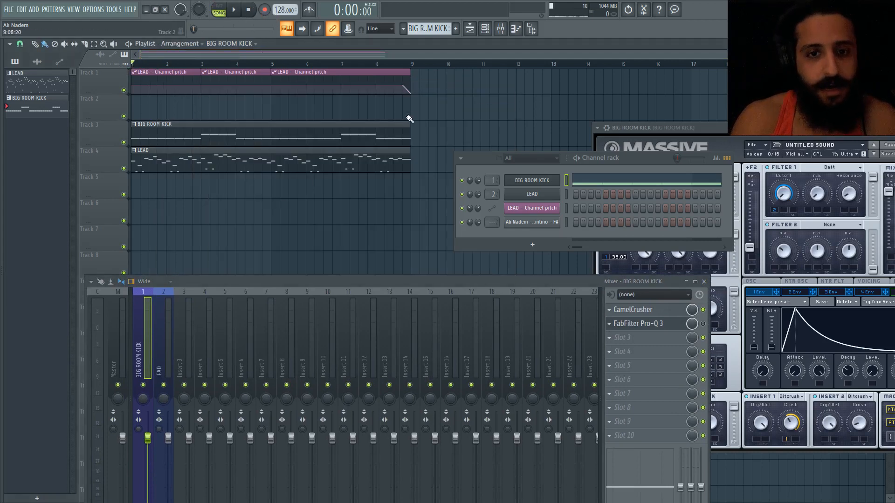
left_click(163, 329)
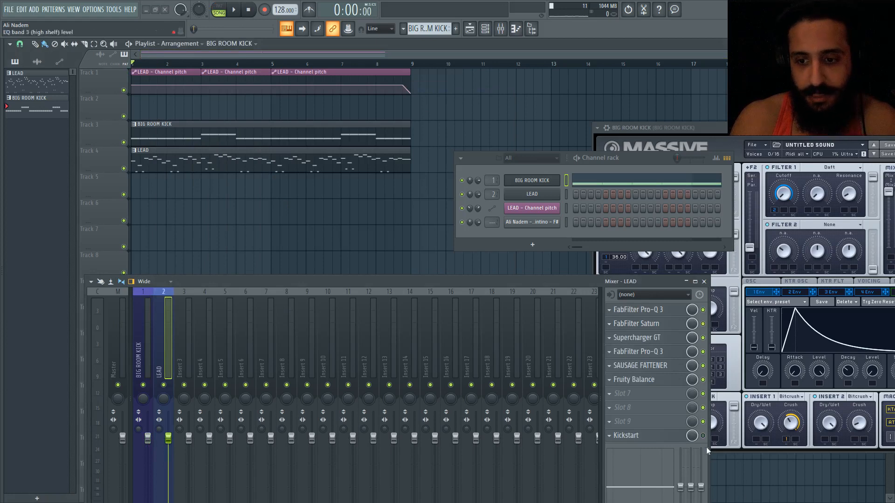
key("space")
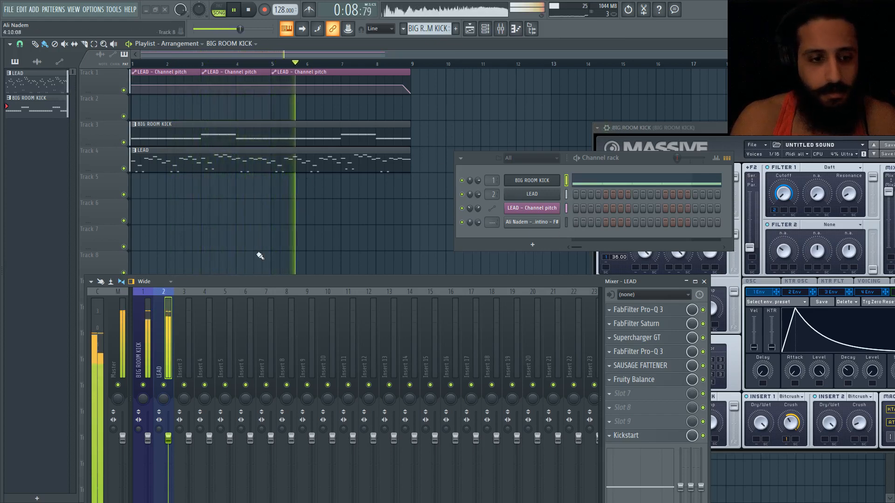
Set the volume of the LEAD track's Fruity Balance to -0.4 dB while replaying the arrangement
left_click(634, 381)
key("space")
key("space")
mouse_move(92, 129)
left_mouse_down()
mouse_move(92, 147)
mouse_move(92, 129)
left_mouse_up()
Route the kick's modulation oscillator in Massive to Filter FM 1 with an amount of about 42, and set its pitch to 0.00
left_click(143, 359)
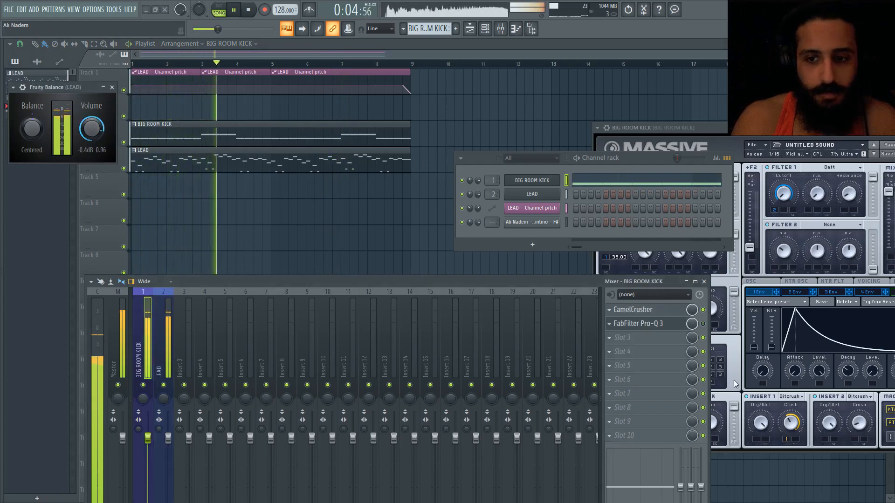
left_click(633, 310)
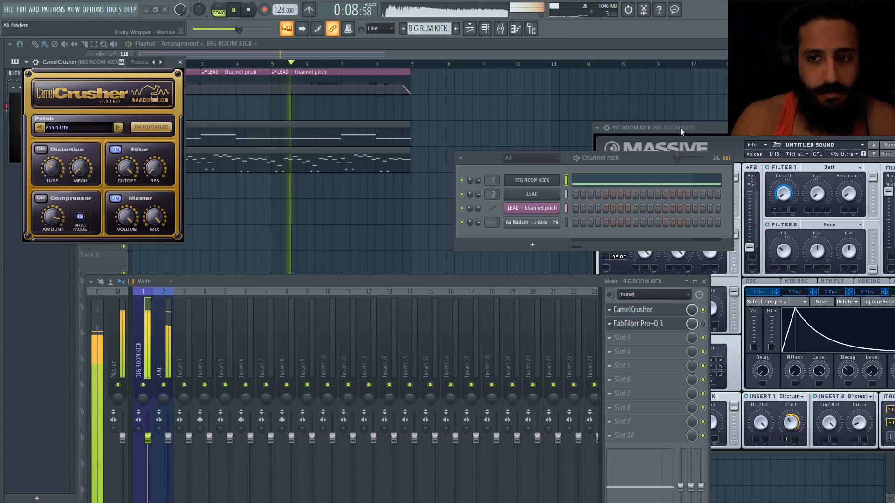
left_click_drag(679, 127, 304, 85)
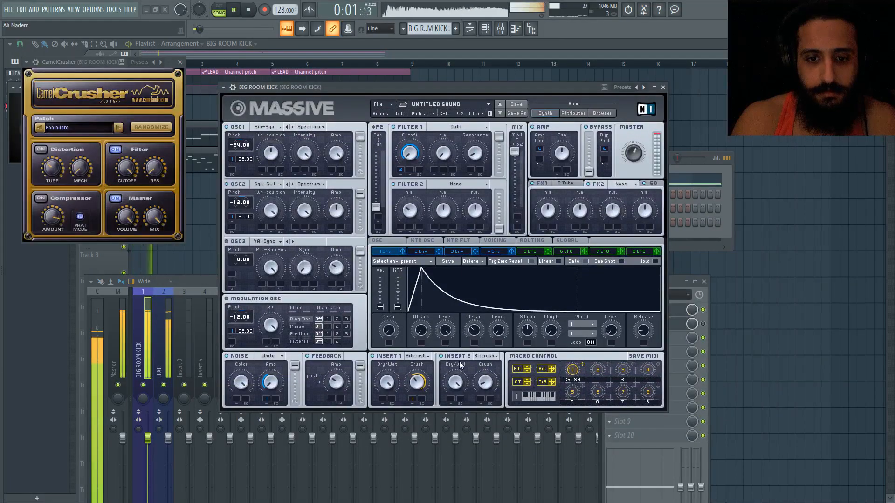
left_click(328, 341)
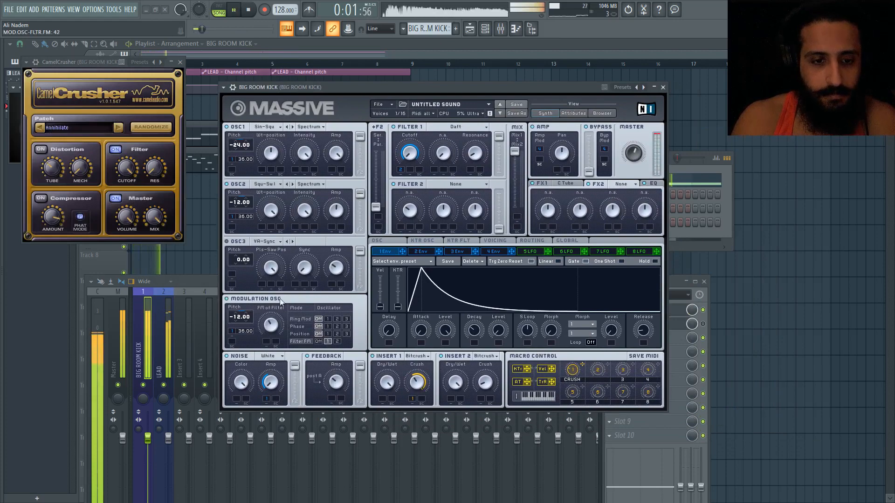
double_click(241, 319)
left_click_drag(319, 87, 482, 78)
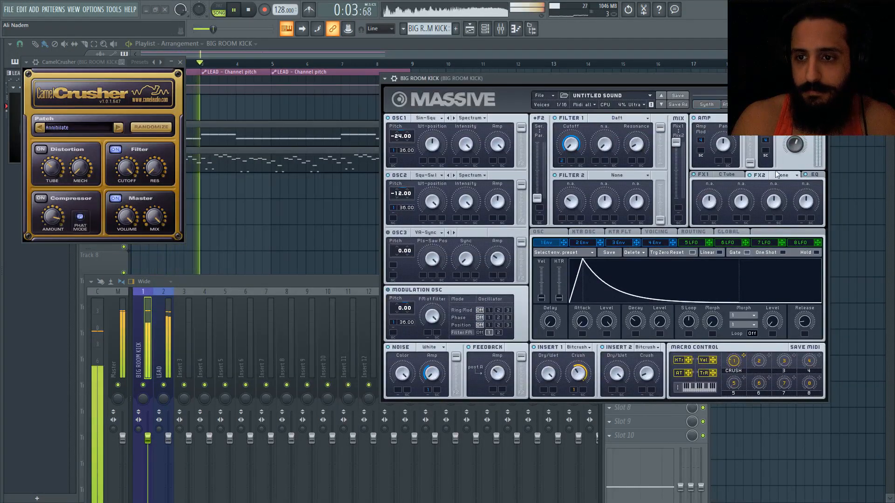
Show the kick's FX1 C Tube settings in Massive, reposition the Massive and channel rack windows, and stop playback
left_click_drag(658, 80, 518, 245)
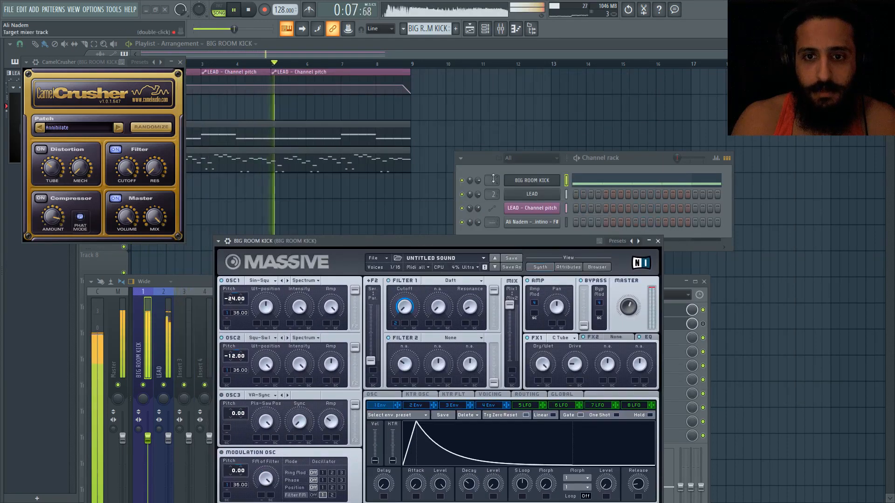
left_click_drag(489, 162, 479, 134)
key("space")
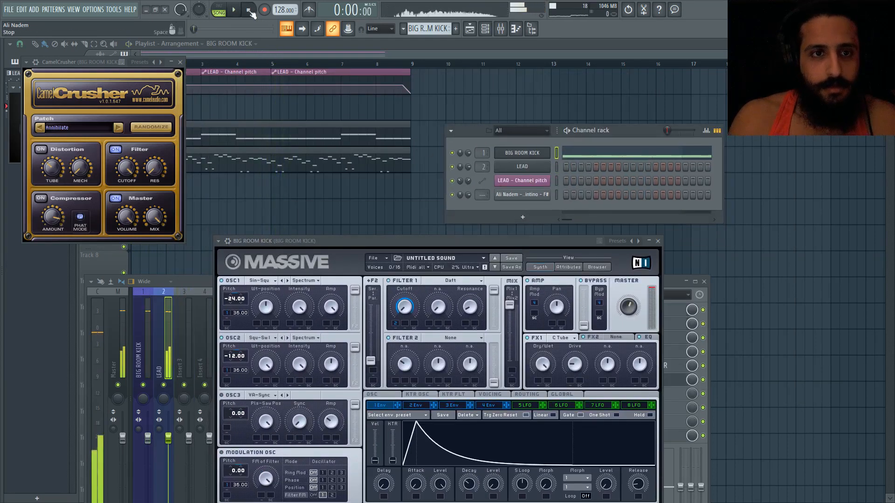
Solo the BIG ROOM KICK track in the mixer and select the LEAD track
left_click_drag(204, 280, 264, 150)
left_click(206, 216)
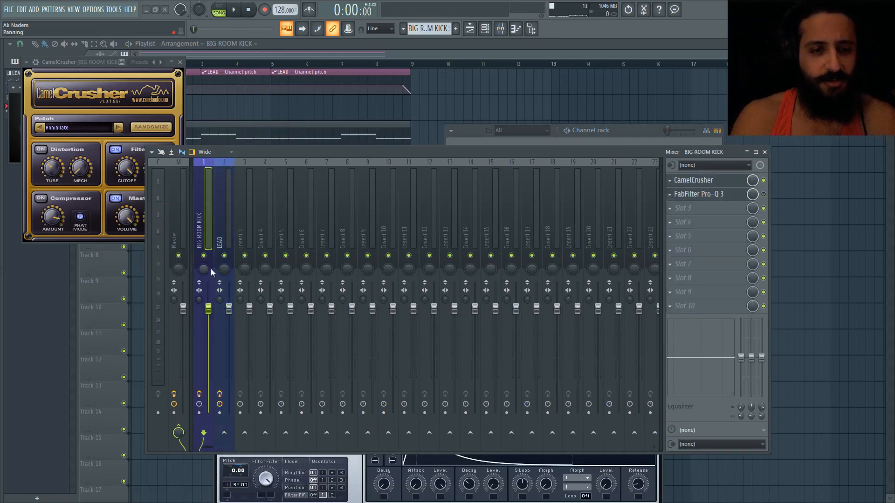
right_click(204, 255)
key("Right")
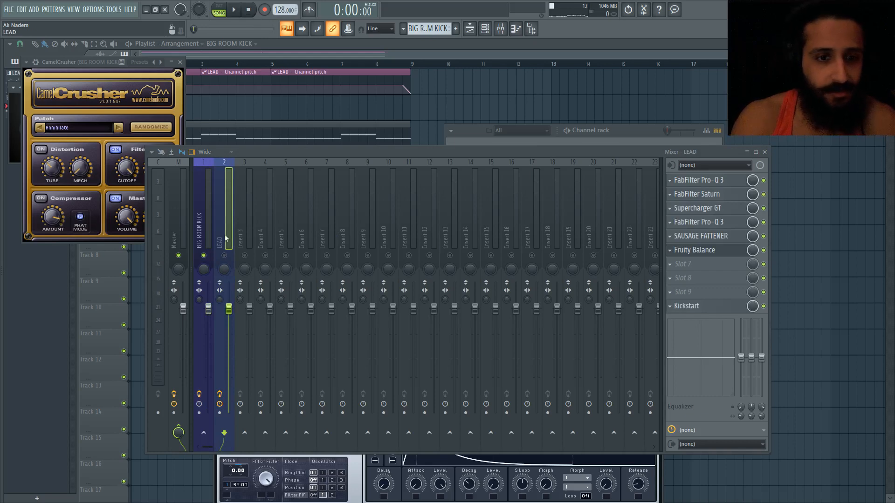
Replay the arrangement briefly, select the BIG ROOM KICK mixer track and open its FabFilter Pro-Q 3
key("space")
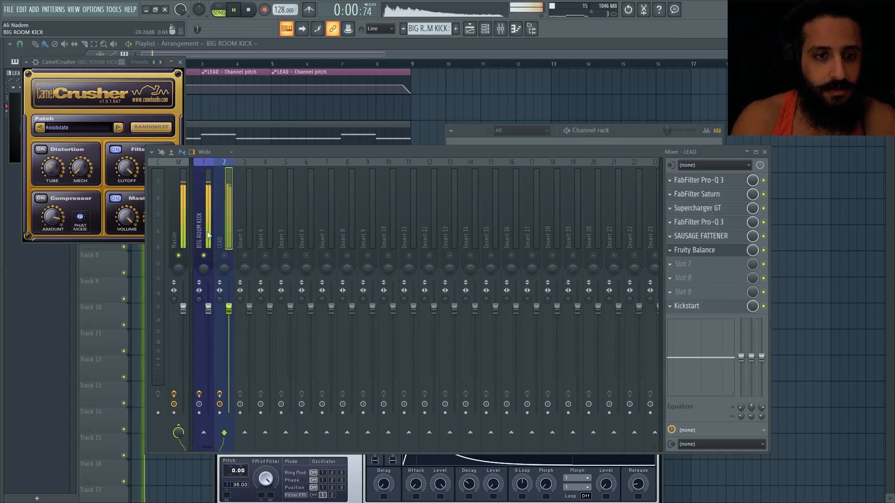
key("Left")
key("space")
key("Right")
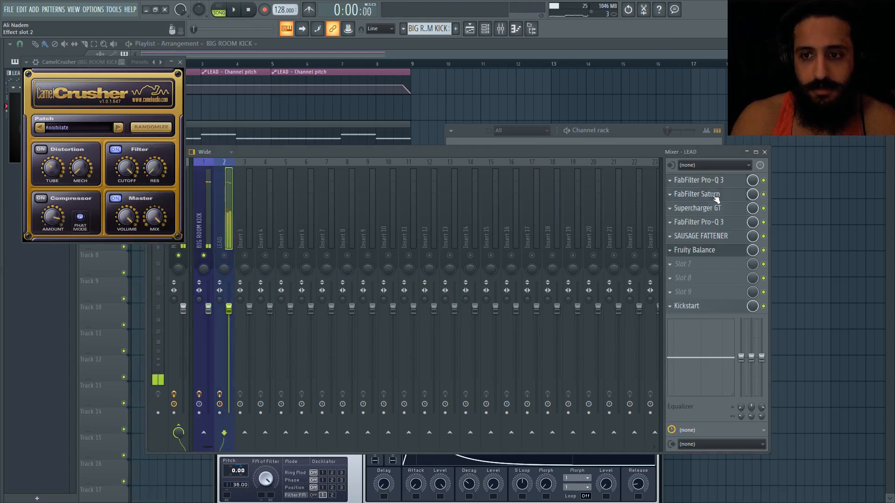
left_click(200, 197)
left_click(723, 198)
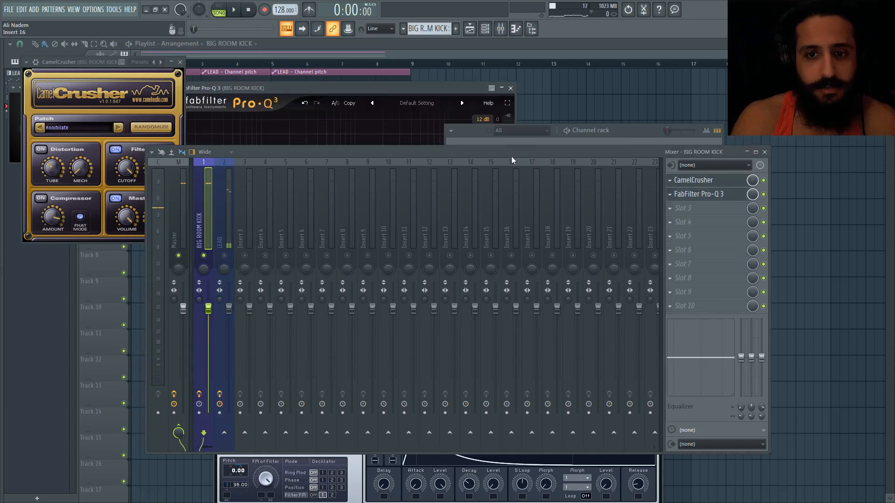
Rearrange the mixer, channel rack, Massive and FabFilter Pro-Q 3 windows so the whole EQ is accessible
left_click_drag(511, 156, 521, 353)
left_click_drag(461, 132, 682, 161)
left_click_drag(370, 242, 440, 326)
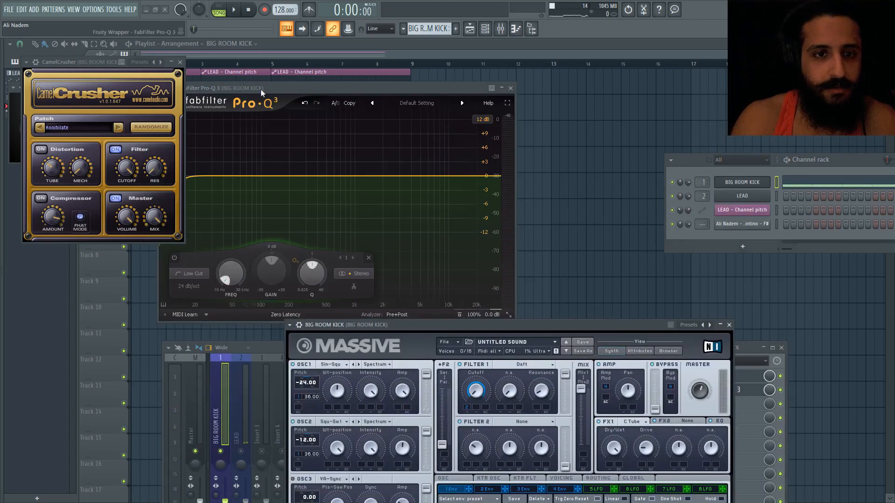
left_click_drag(262, 87, 349, 82)
Set the low-cut band's frequency in the kick's FabFilter Pro-Q 3 to the note F0
key("space")
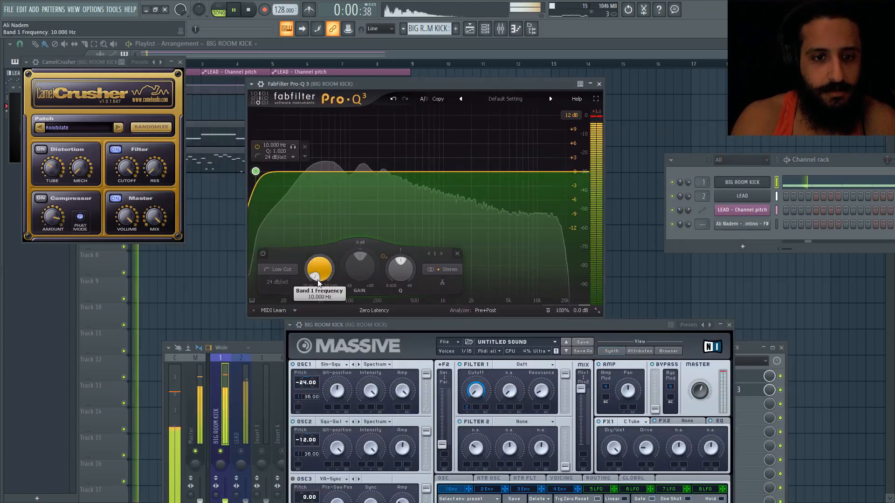
left_click_drag(318, 278, 317, 262)
key("space")
double_click(317, 263)
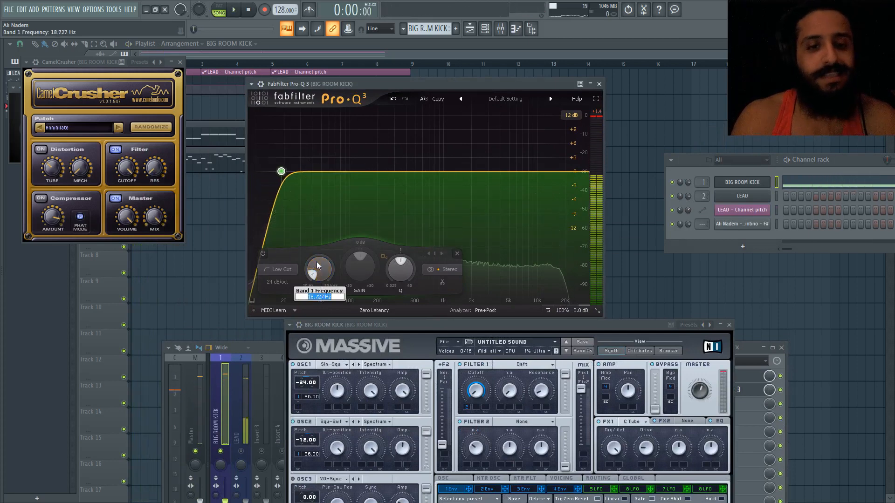
type("F")
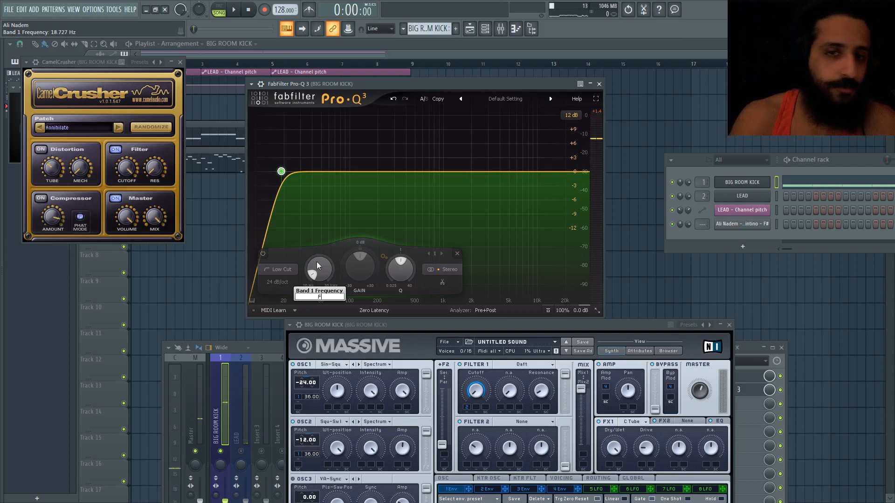
type("0")
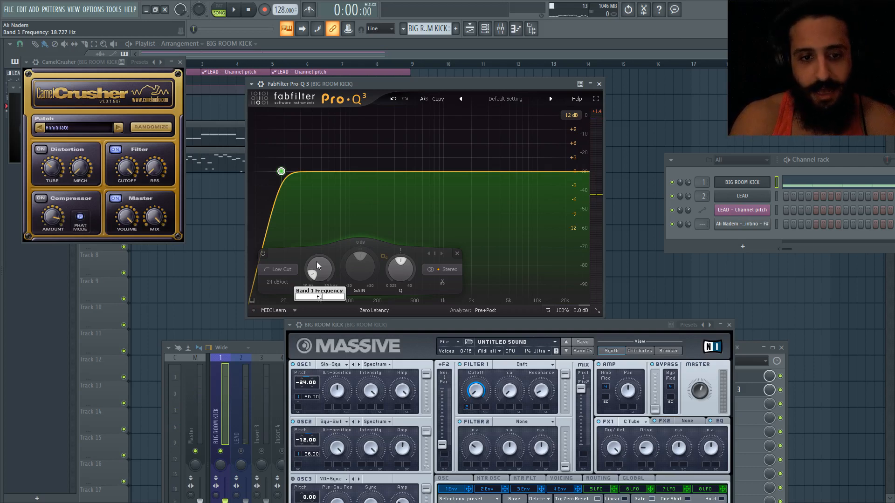
key("Return")
mouse_move(292, 175)
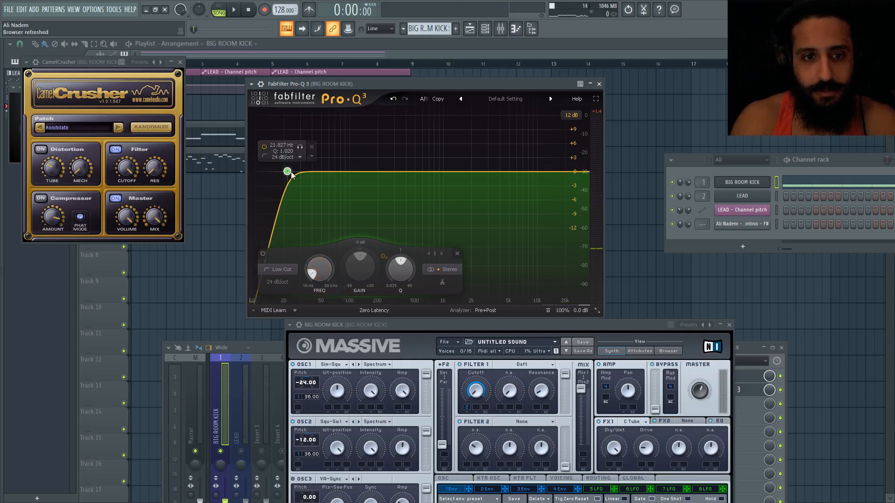
Play the kick and compare it with FabFilter Pro-Q 3 bypassed and enabled in the mixer
key("space")
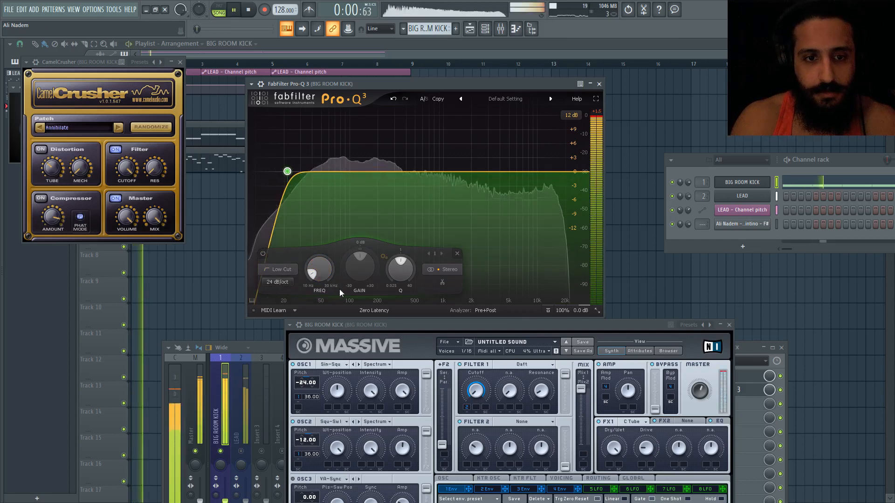
left_click_drag(748, 348, 658, 286)
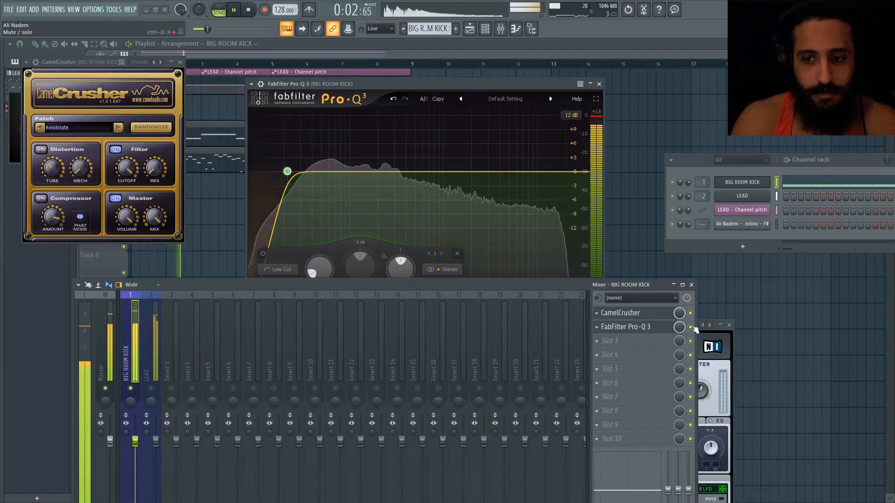
left_click(691, 327)
left_click(691, 327)
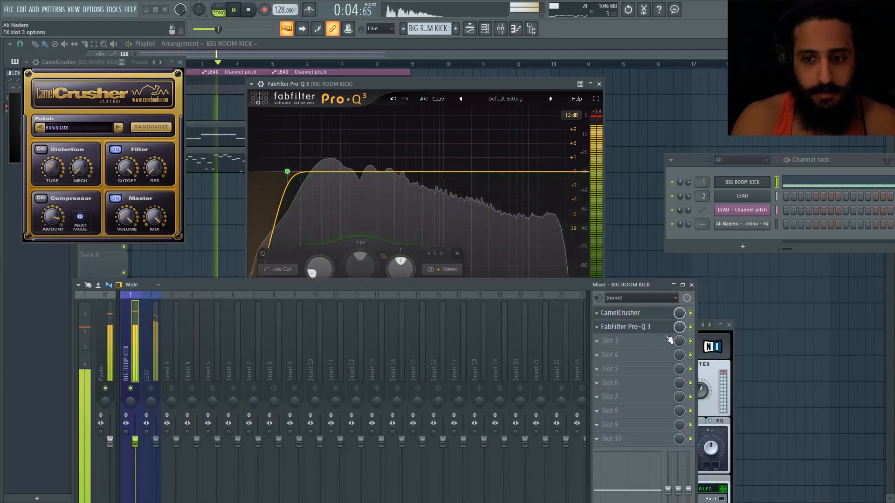
left_click(689, 328)
key("space")
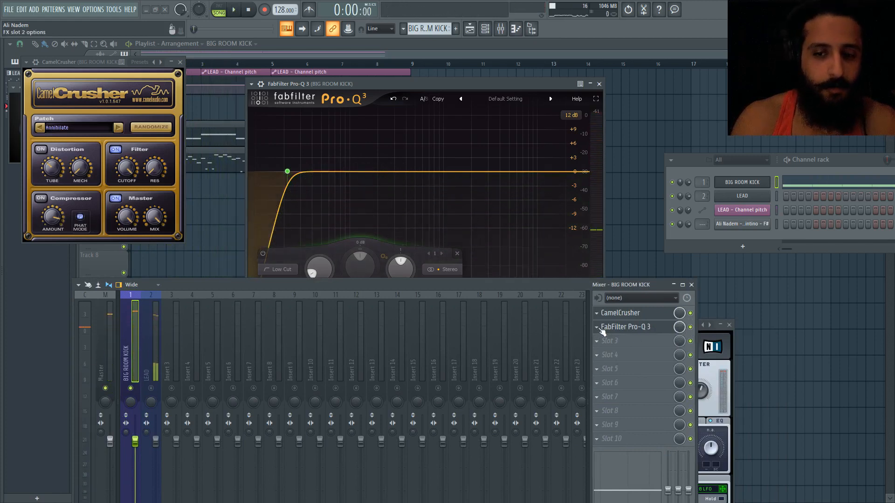
Move FabFilter Pro-Q 3 ahead of CamelCrusher in the BIG ROOM KICK effect chain, and replay the arrangement
left_click_drag(601, 328, 603, 316)
left_click_drag(542, 284, 551, 330)
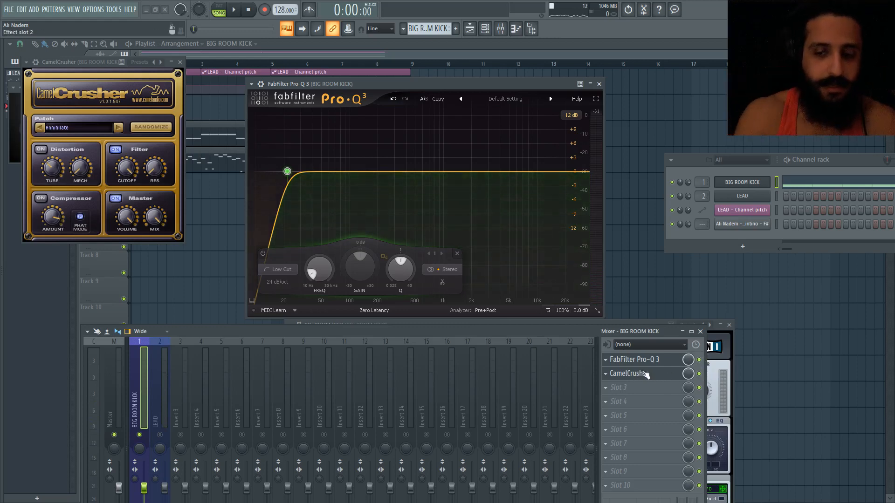
key("space")
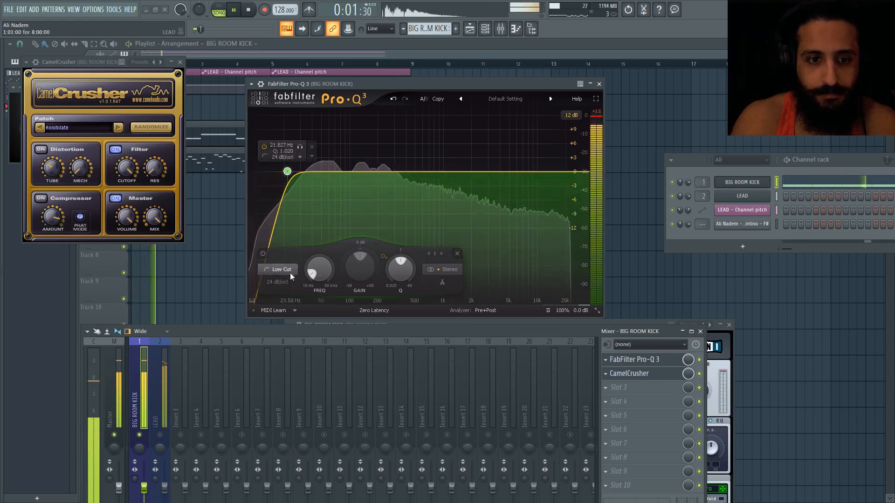
Try a 48 dB/oct slope on the EQ's low cut, settle on 30 dB/oct, and toggle the EQ for comparison
left_click(279, 283)
left_click(284, 347)
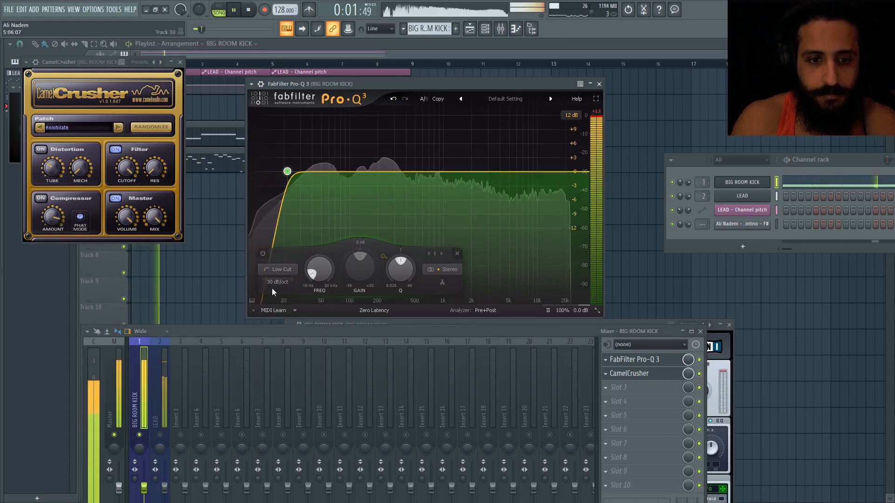
scroll(274, 281, "up", 2)
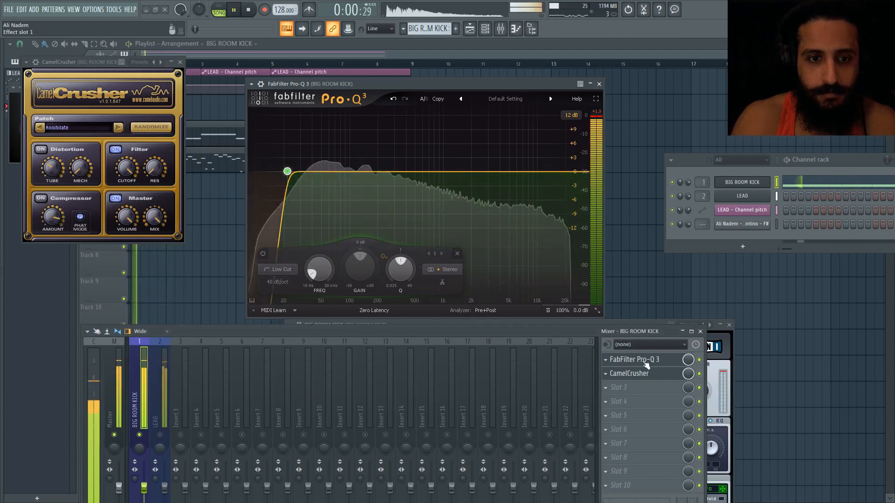
left_click(282, 282)
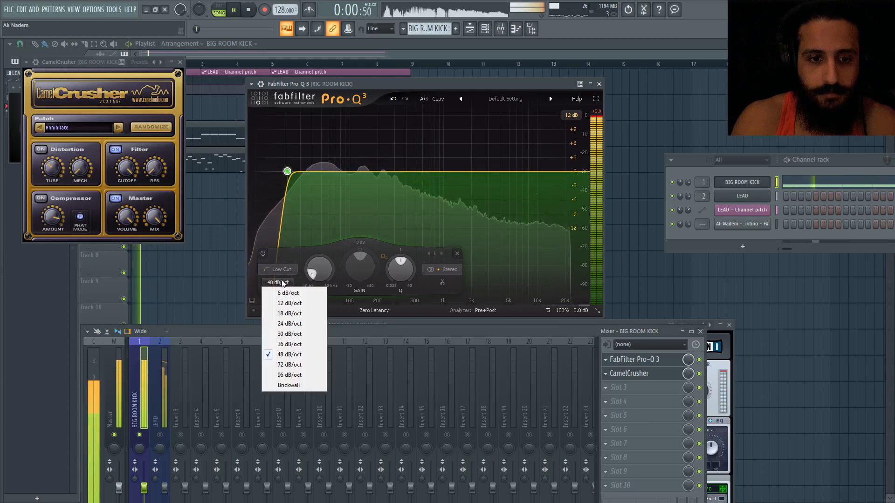
left_click(281, 282)
left_click(282, 282)
left_click(290, 334)
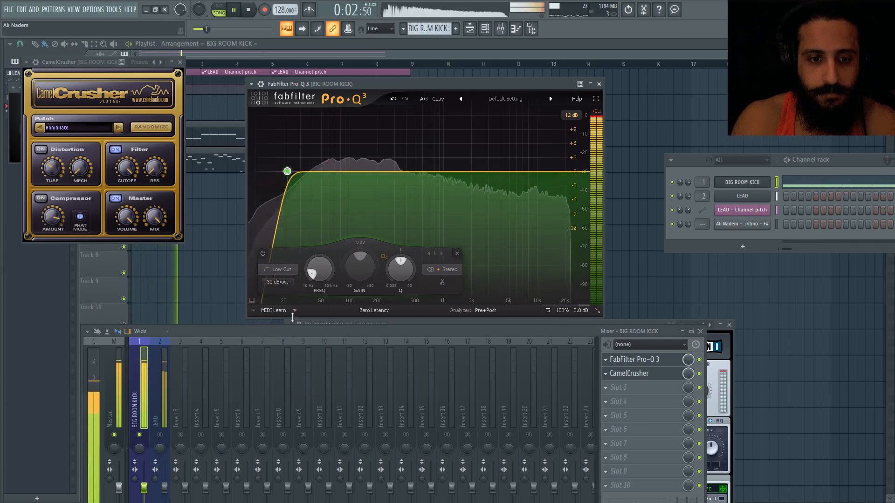
left_click(282, 282)
left_click(289, 334)
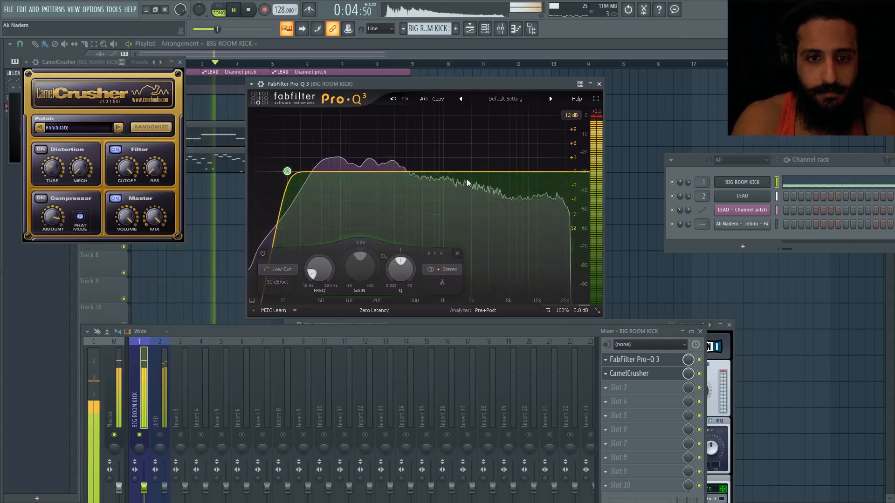
left_click(700, 360)
Move the mixer up, bring the playlist forward and place the CamelCrusher window clear of the clips
left_click_drag(649, 332, 670, 238)
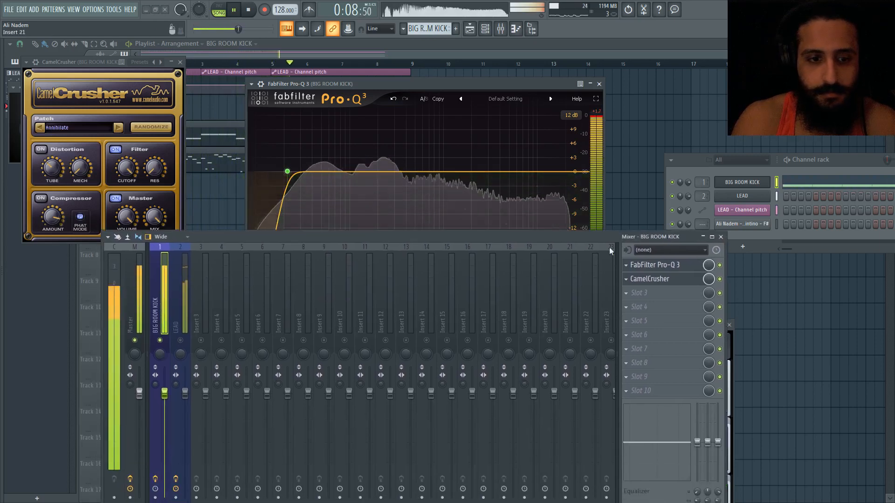
left_click(292, 54)
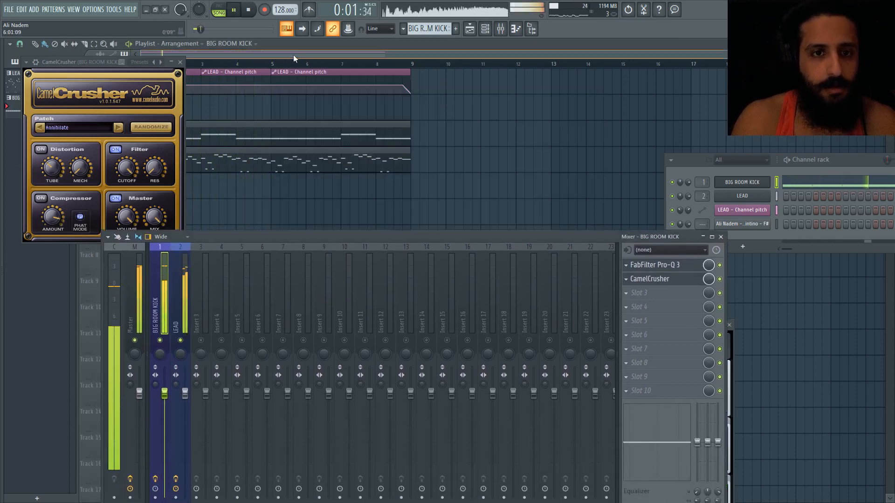
left_click_drag(99, 62, 370, 226)
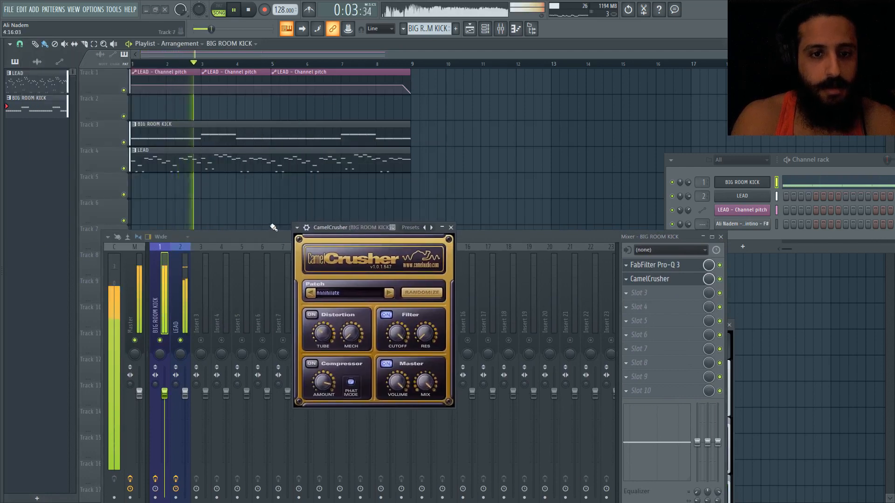
left_click(285, 238)
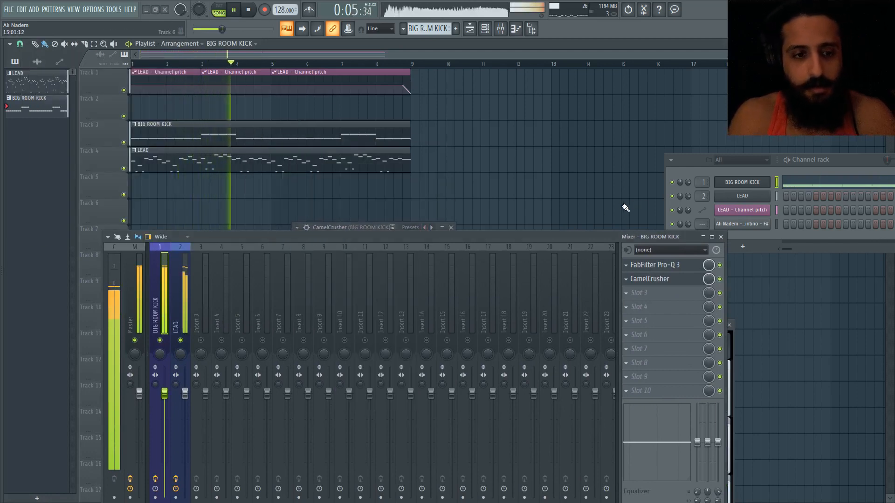
Open Massive for the BIG ROOM KICK channel and audition its oscillator 2 wavetable settings during playback
left_click(740, 184)
left_click_drag(448, 326, 339, 76)
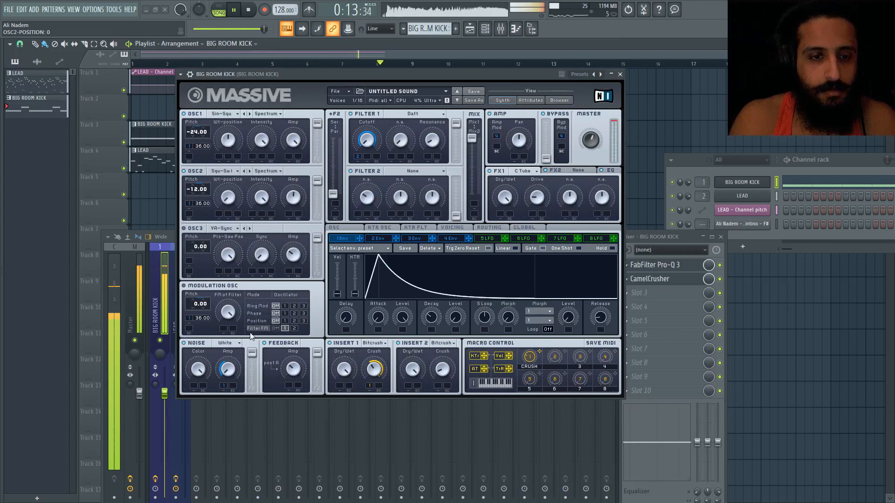
left_click(249, 171)
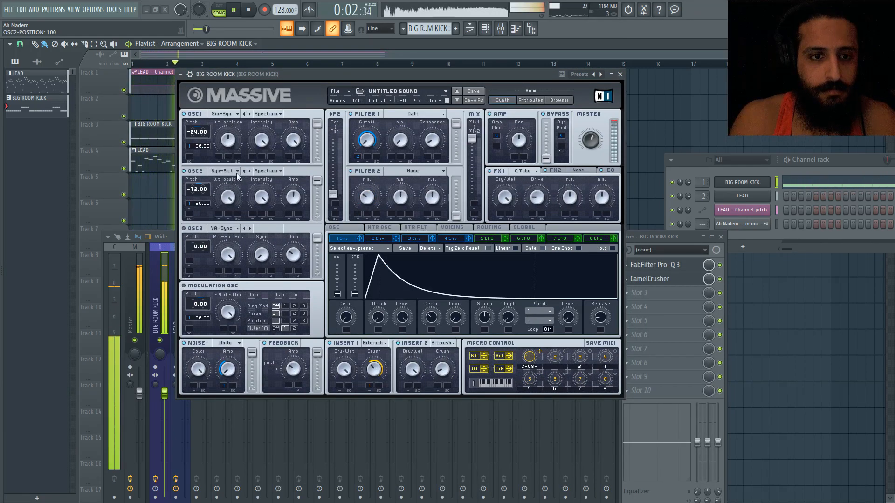
key("space")
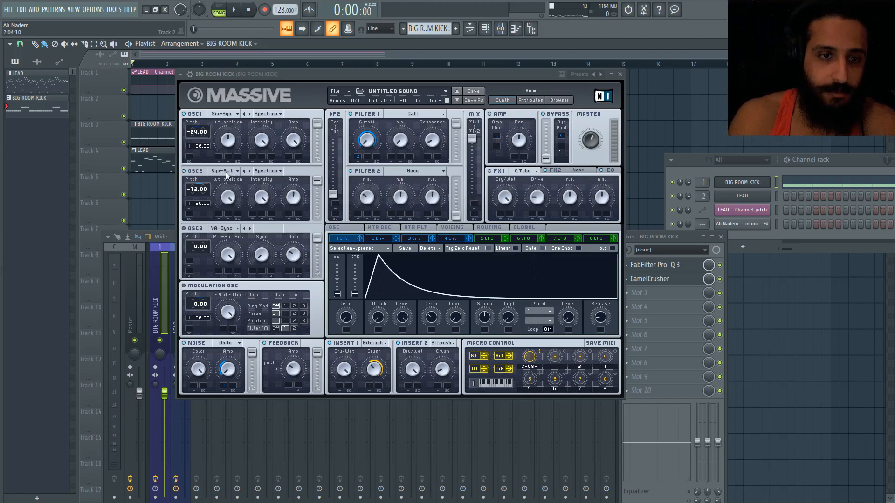
Move the mixer below the Massive window, shift Massive slightly, and play the arrangement briefly
left_click(173, 237)
left_click_drag(240, 235, 264, 440)
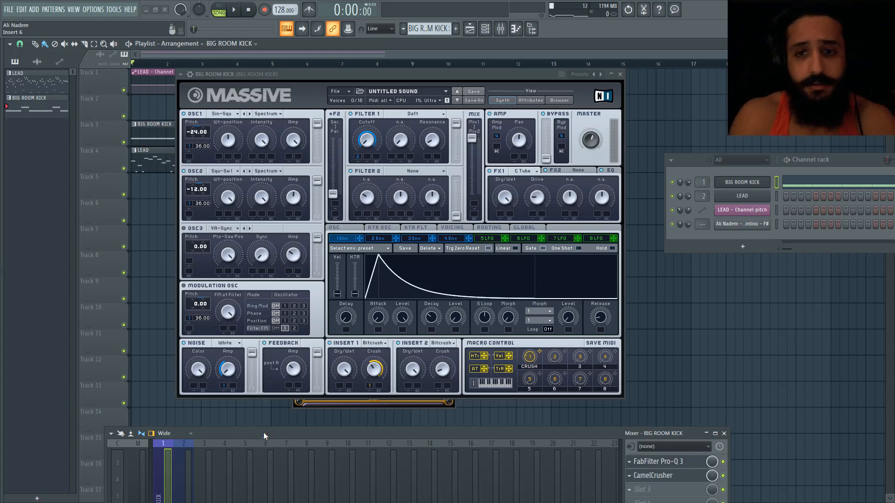
left_click_drag(421, 72, 399, 71)
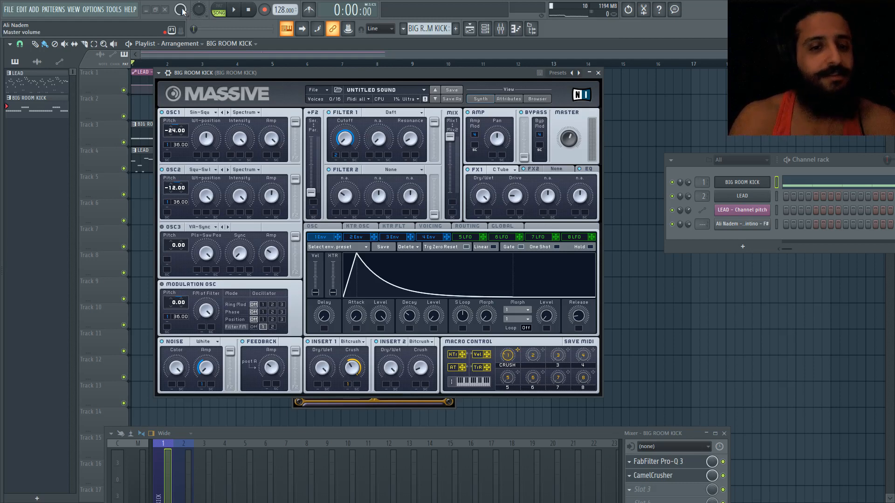
key("space")
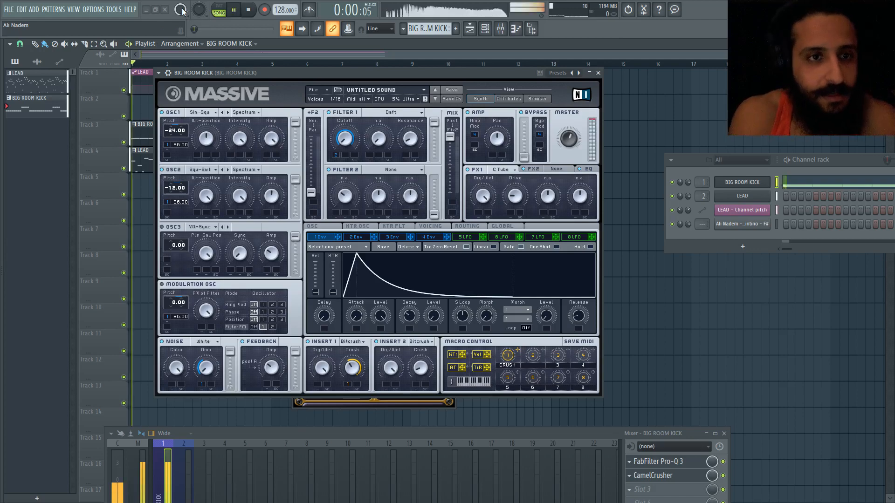
mouse_move(364, 433)
left_mouse_down()
mouse_move(377, 307)
mouse_move(371, 239)
mouse_move(377, 437)
left_mouse_up()
key("space")
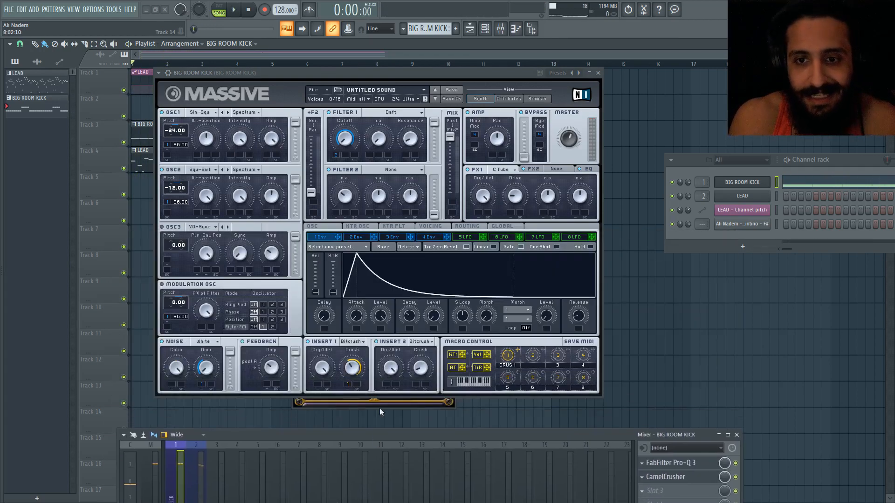
Assign macro control 2 to the decay of envelope 2 in Massive, and audition the kick
left_click(356, 237)
left_click_drag(541, 350, 408, 378)
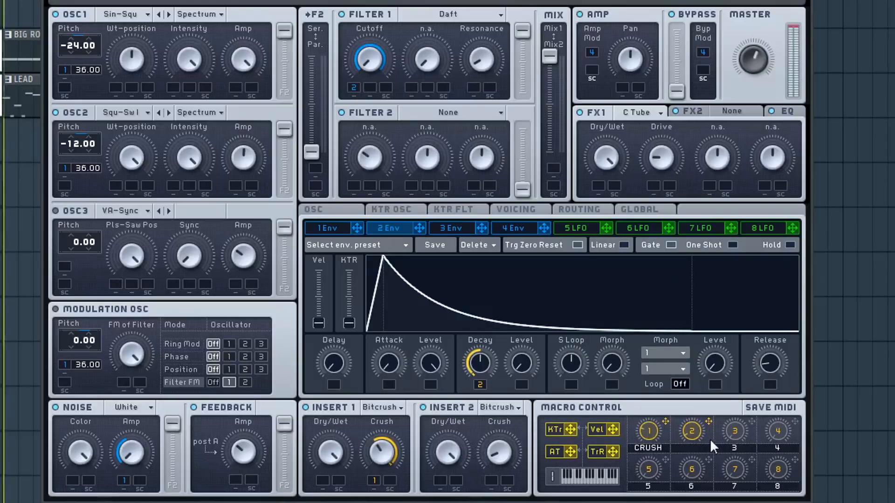
key("space")
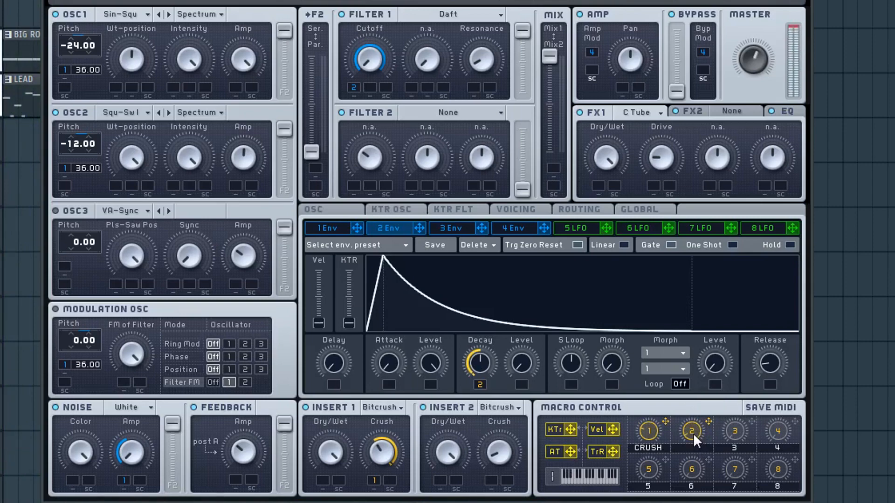
Bring up the mixer, switch the LEAD track back on, and hide the mixer again
key("F9")
left_click_drag(623, 239, 623, 227)
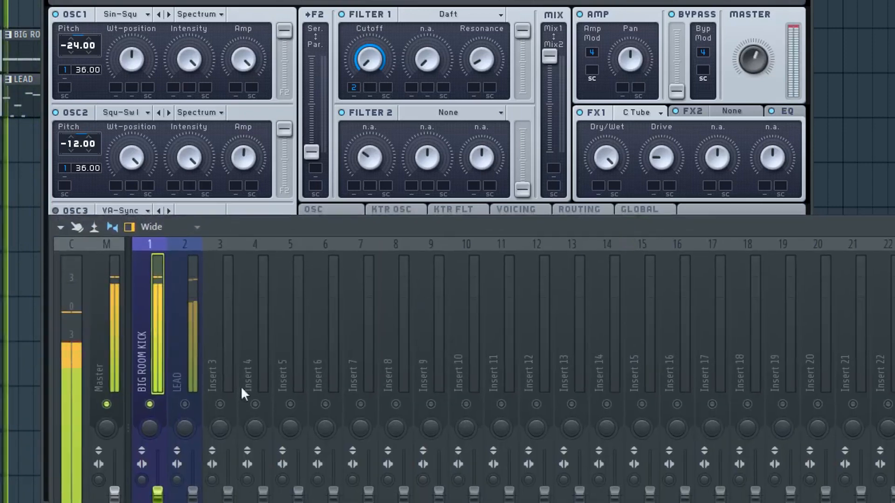
left_click(185, 404)
left_click_drag(313, 230, 311, 272)
key("F9")
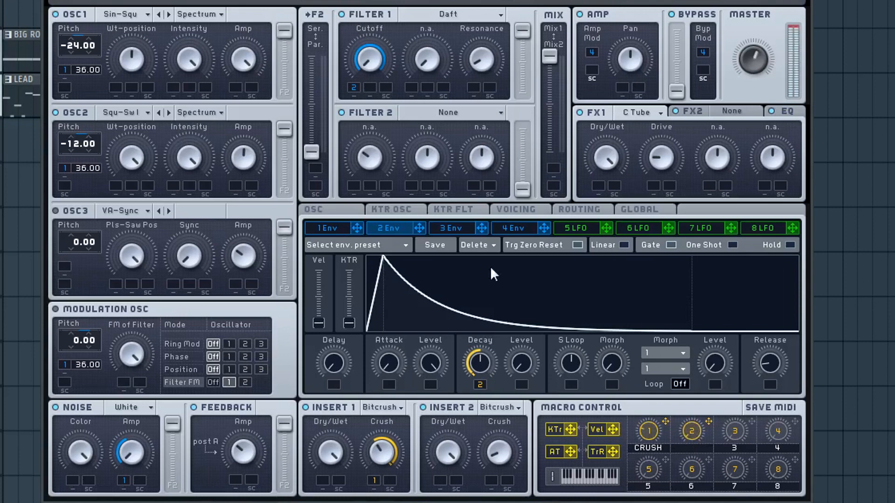
Show Massive's voicing settings and audition Brauner Tube and Tele Tube in FX1 before returning to Classic Tube
left_click(516, 209)
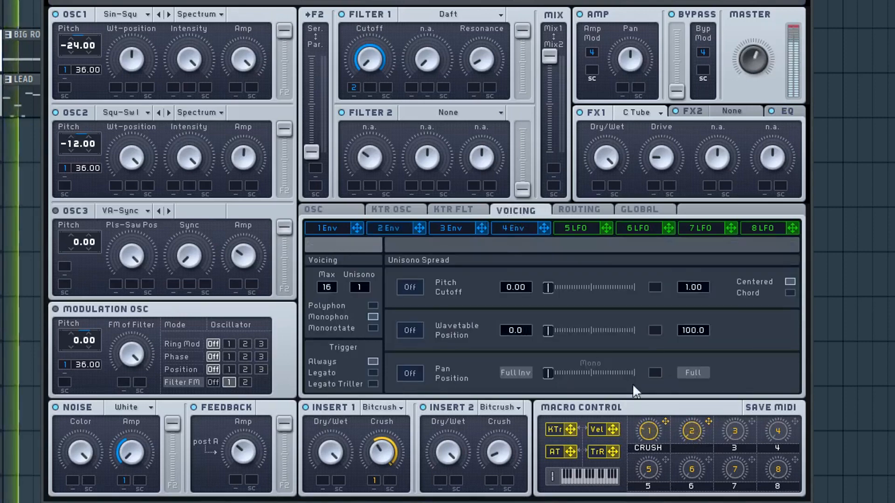
left_click(650, 111)
left_click(648, 270)
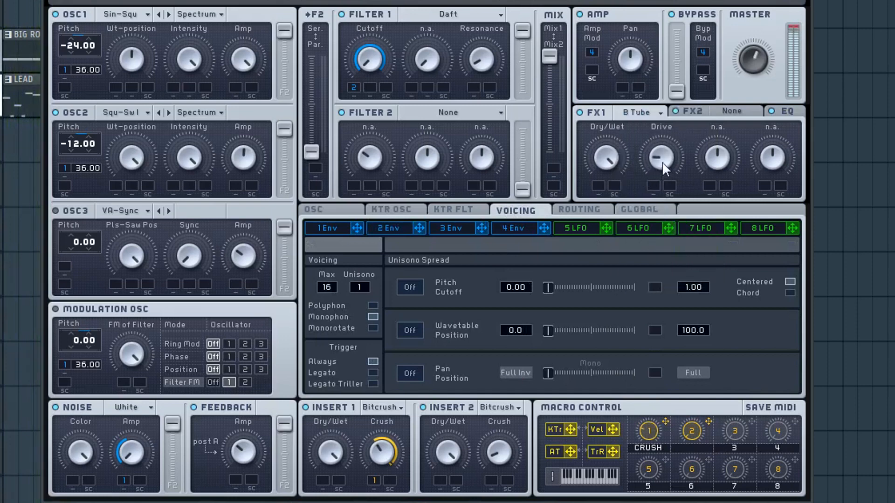
left_click(651, 112)
left_click(657, 266)
left_click(636, 114)
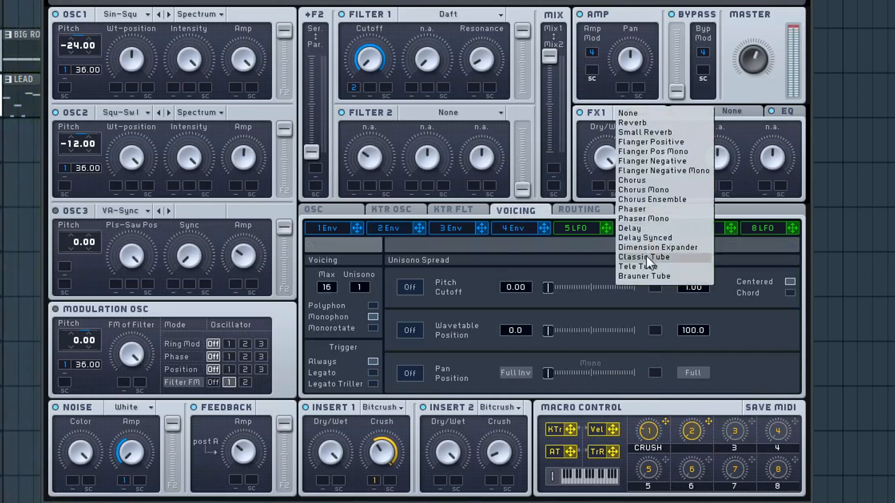
left_click(647, 256)
Try modulating the FX1 drive with macro control 3, and remove the assignment
left_click_drag(661, 173, 655, 185)
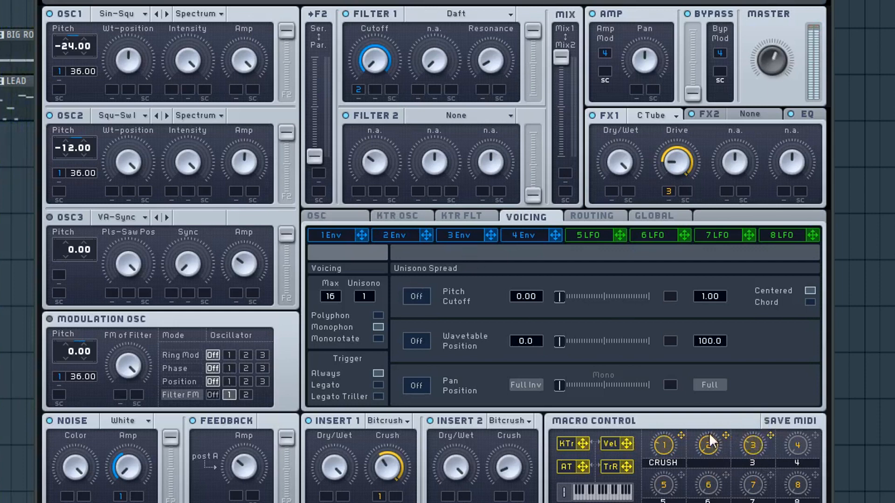
right_click(668, 189)
left_click(679, 202)
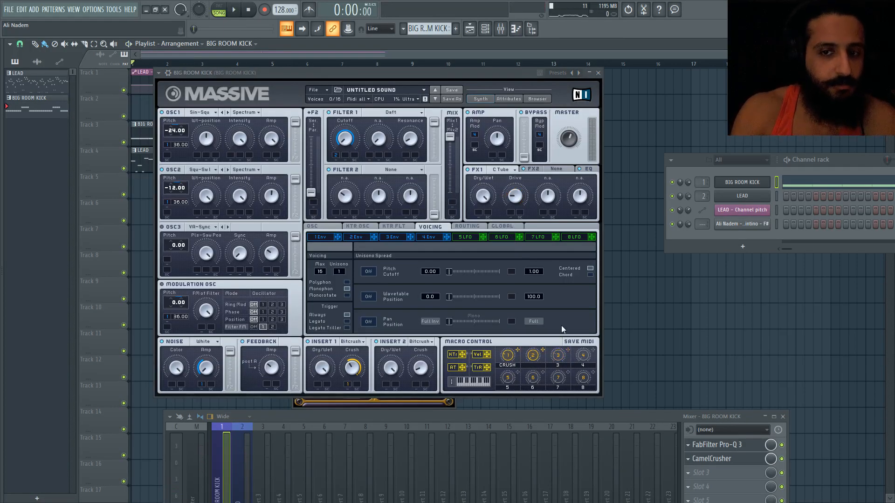
Assign LFO 5 to the FX1 drive and change its modulator type to Performer
left_click(401, 238)
left_click(463, 239)
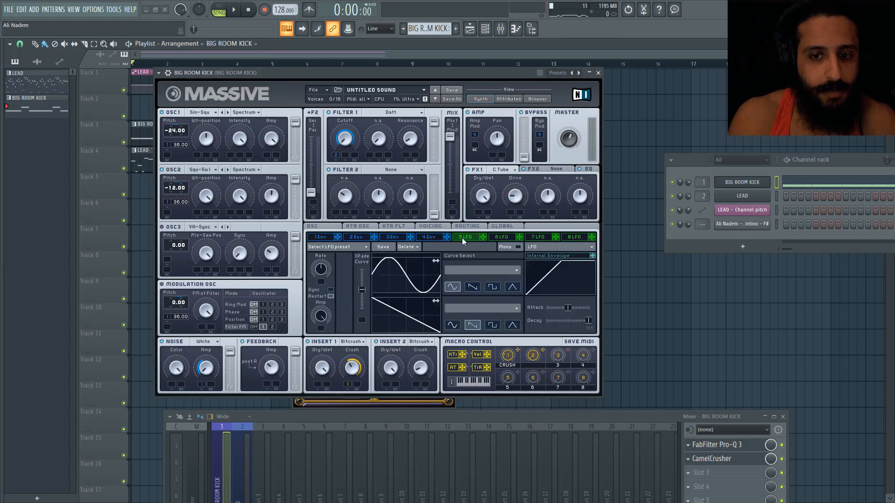
left_click_drag(483, 241, 511, 214)
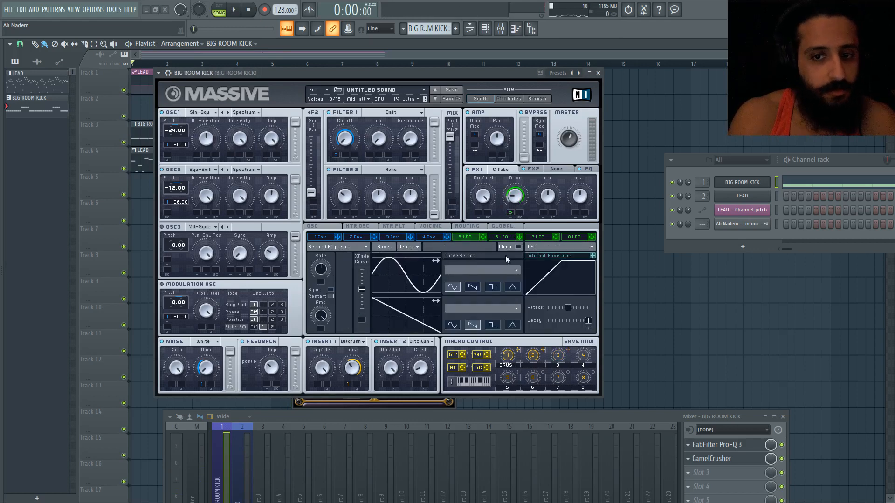
left_click(539, 246)
left_click(538, 252)
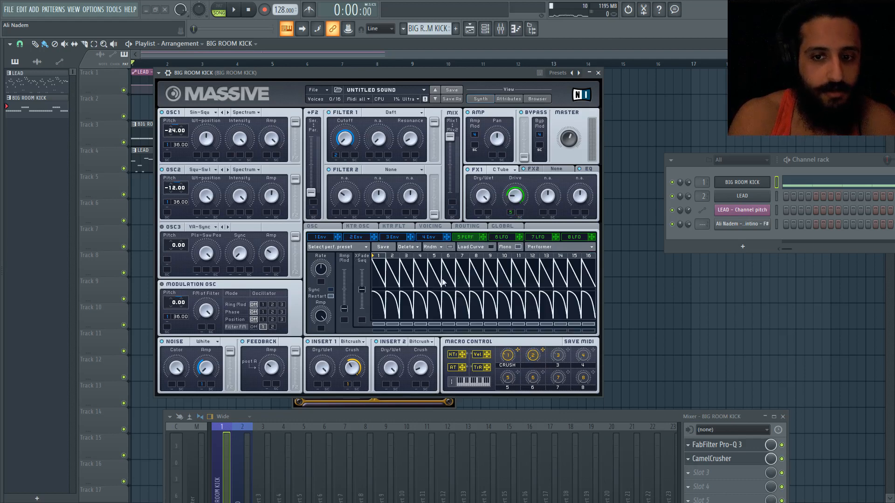
Flatten all steps of both performer 5 sequences, and raise the crossfade fully to the upper sequence
mouse_move(448, 280)
left_mouse_down()
mouse_move(351, 301)
mouse_move(578, 291)
mouse_move(426, 292)
mouse_move(595, 300)
left_mouse_up()
mouse_move(430, 301)
left_mouse_down()
mouse_move(563, 335)
mouse_move(485, 330)
left_mouse_up()
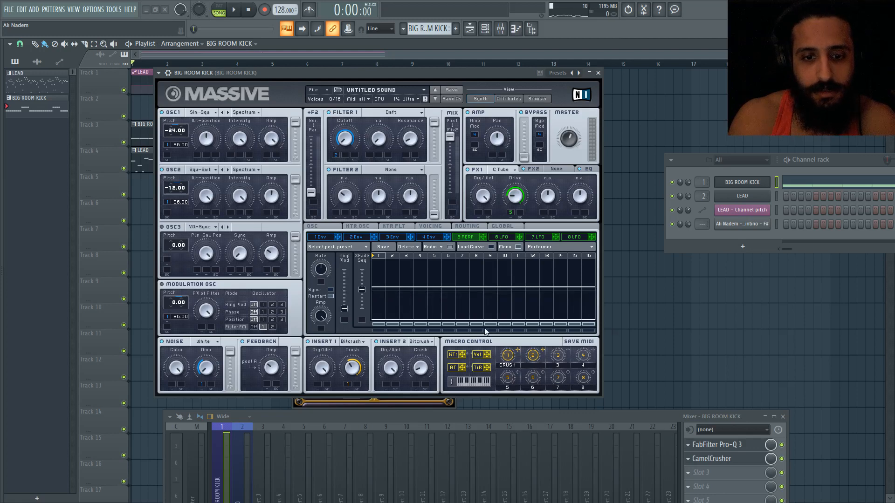
left_click_drag(359, 291, 361, 267)
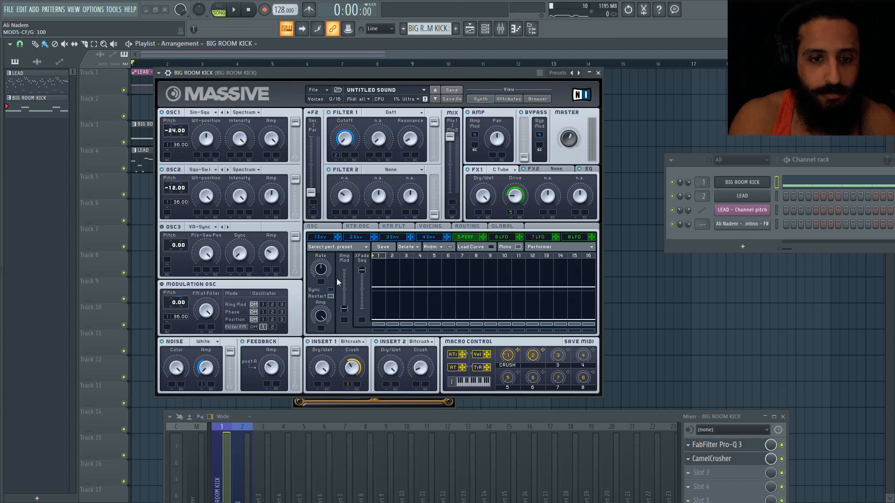
Shape performer 5's upper sequence with an exponential rise in step 1 and a flat full level in steps 2 to 16
left_click(491, 246)
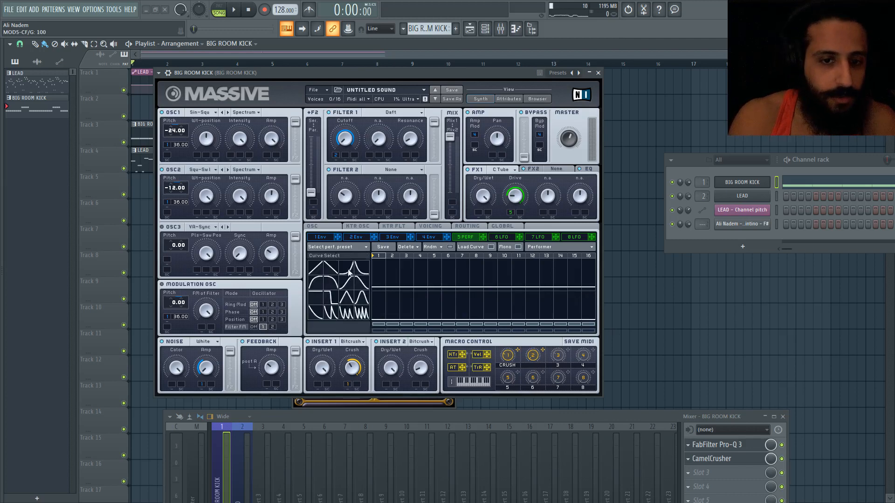
left_click(384, 280)
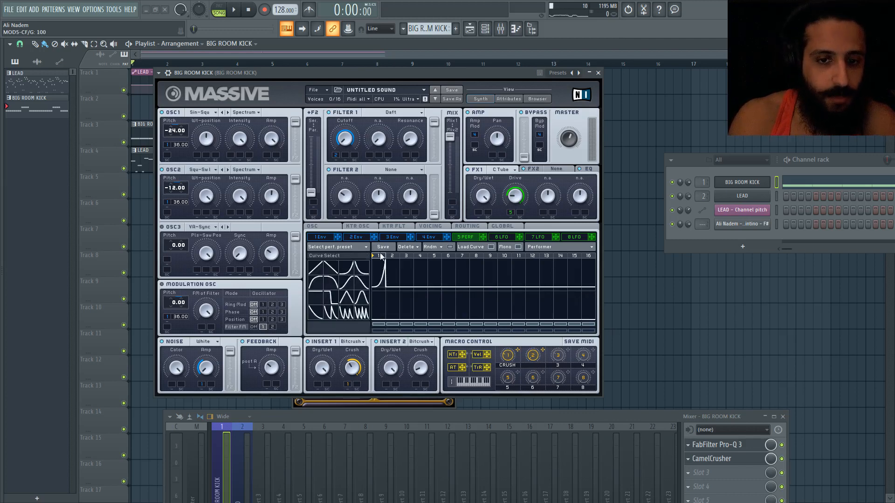
left_click(491, 246)
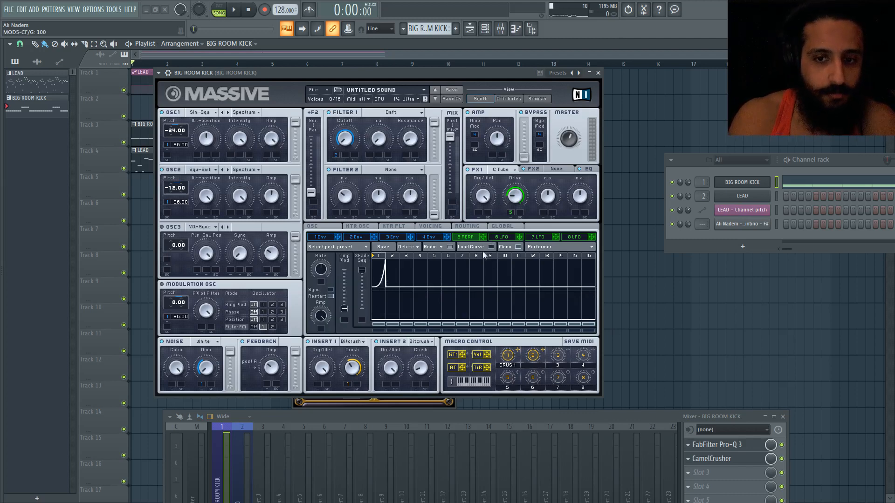
left_click(395, 277)
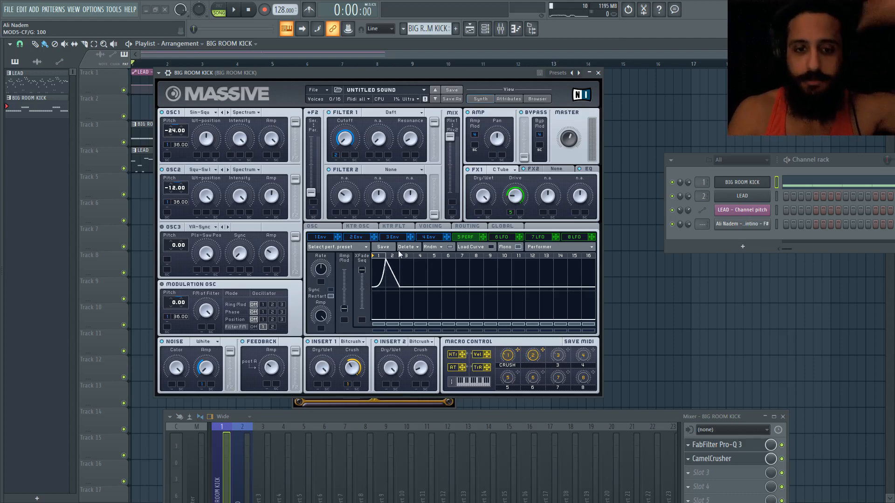
left_click(490, 247)
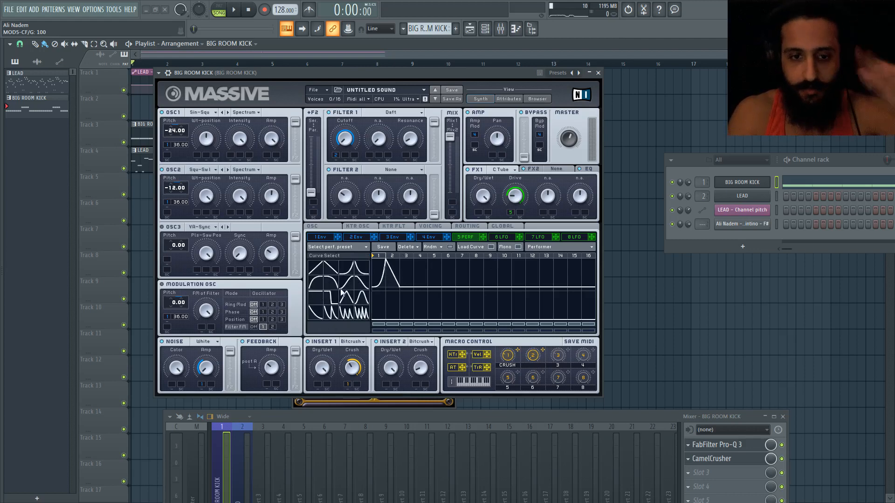
left_click(316, 301)
left_click_drag(396, 266, 513, 257)
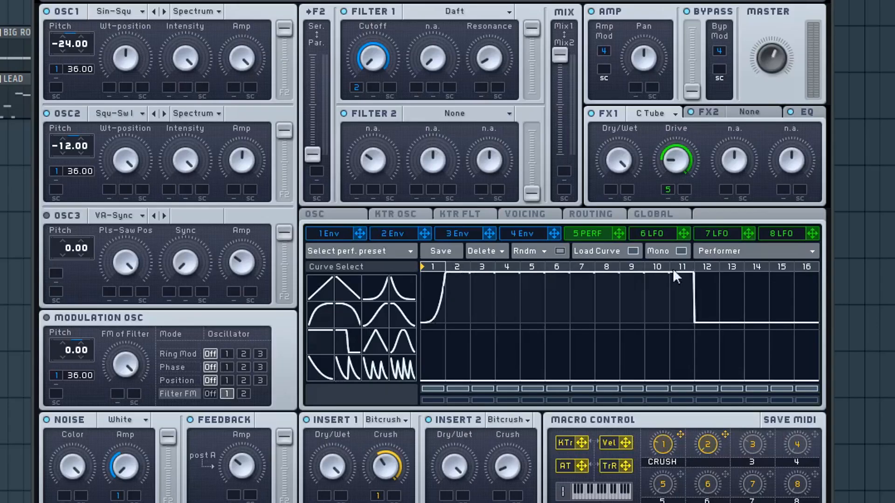
left_click_drag(673, 272, 807, 268)
left_click(630, 251)
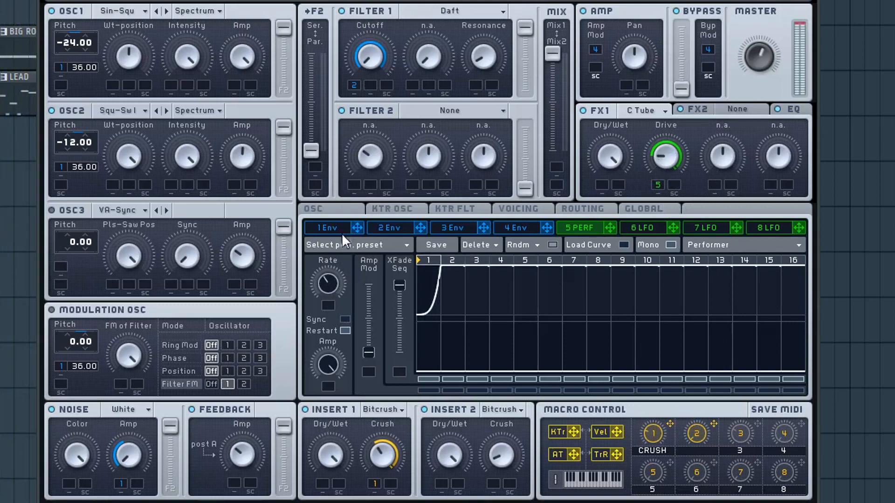
Try performer 5 on the Insert 2 crush, check the mixer during playback, and switch that modulation off
left_click_drag(610, 228, 510, 370)
key("F9")
left_click_drag(432, 216, 435, 292)
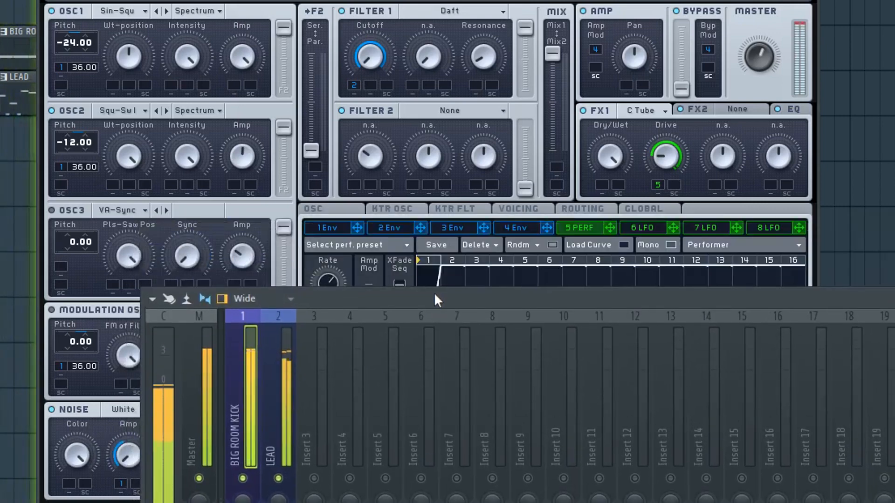
key("F9")
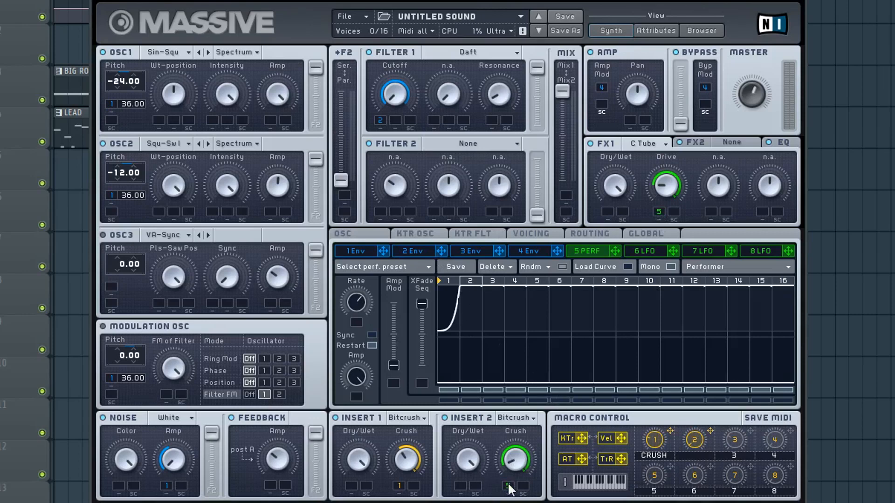
right_click(509, 486)
left_click(559, 457)
Play the arrangement and compare the kick with performer 5's FX1 drive modulation muted and unmuted
key("space")
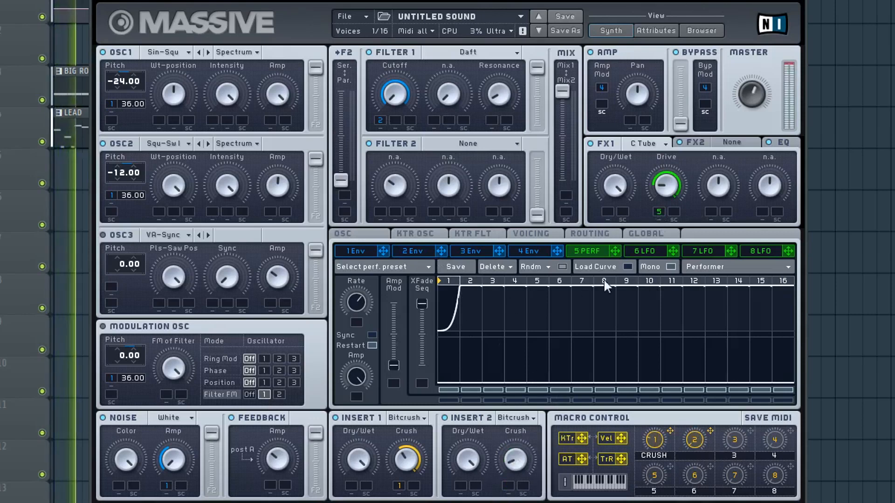
right_click(659, 214)
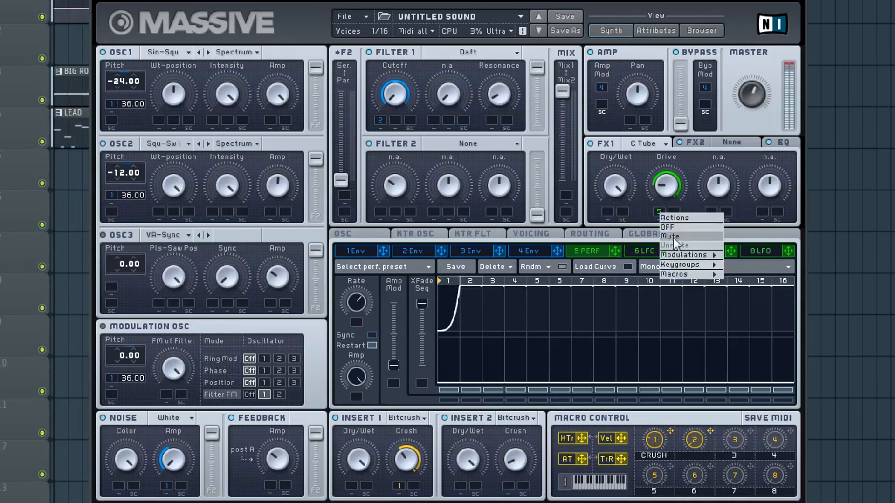
left_click(673, 238)
right_click(661, 208)
left_click(684, 239)
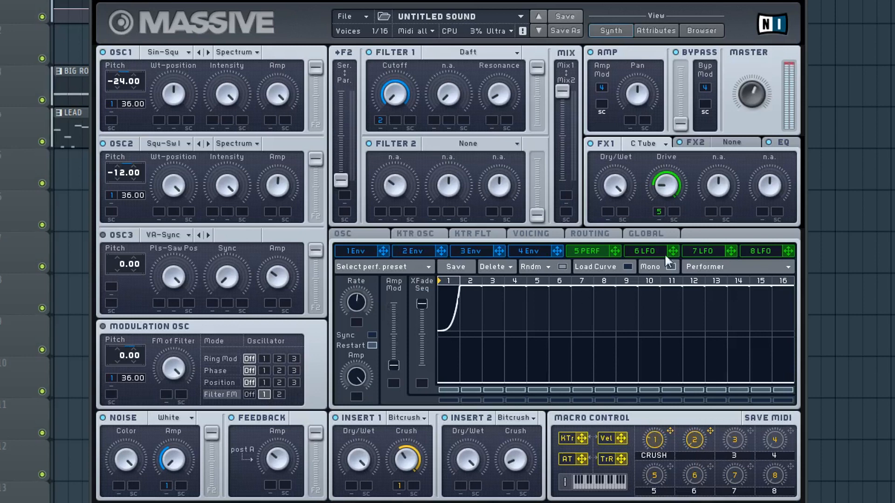
right_click(661, 212)
left_click(677, 233)
right_click(660, 212)
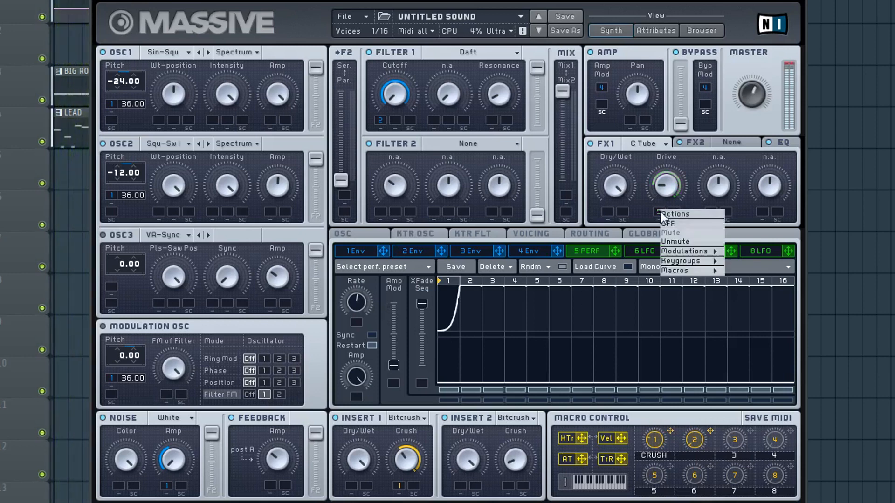
left_click(679, 242)
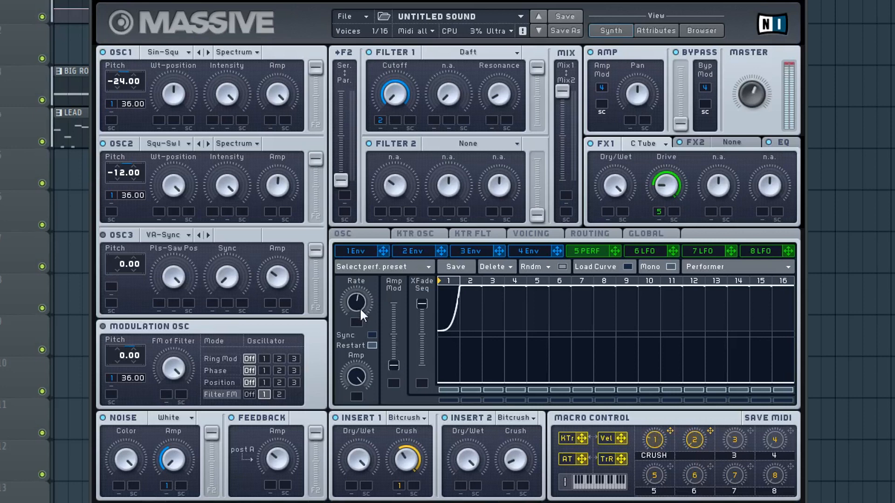
Try performer 5 as a modulator of envelope 1's decay and audition the kick
left_click(357, 251)
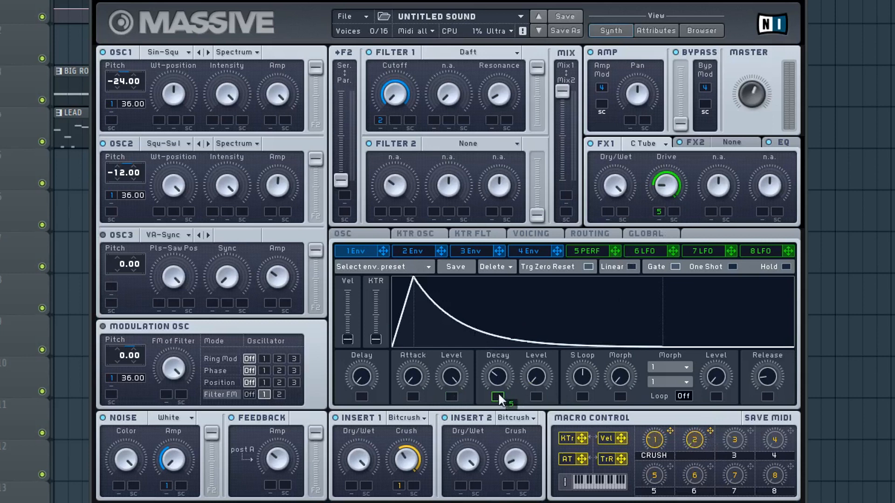
left_click_drag(498, 395, 498, 395)
key("space")
left_click_drag(496, 399, 497, 399)
Change LFO 6 to Performer and shape its upper sequence with a rise in step 1 and full level in steps 2 to 16
left_click(651, 250)
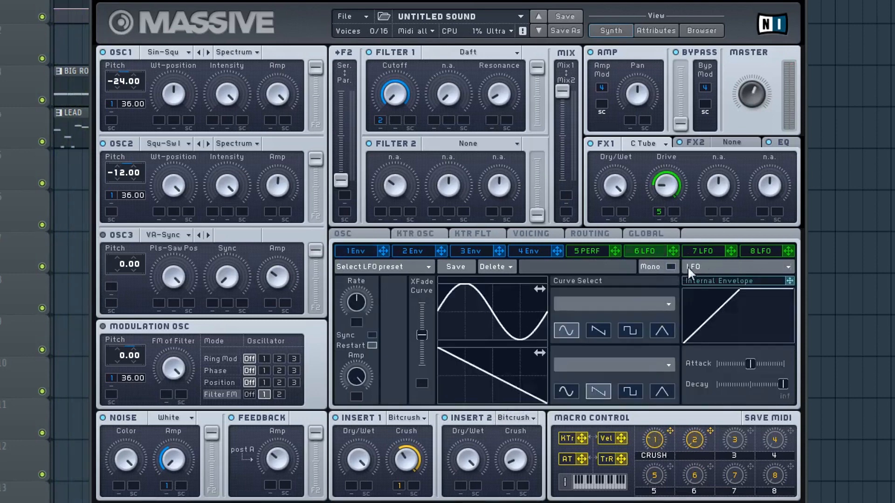
left_click(687, 266)
left_click(713, 277)
mouse_move(657, 293)
left_mouse_down()
mouse_move(446, 346)
mouse_move(786, 349)
left_mouse_up()
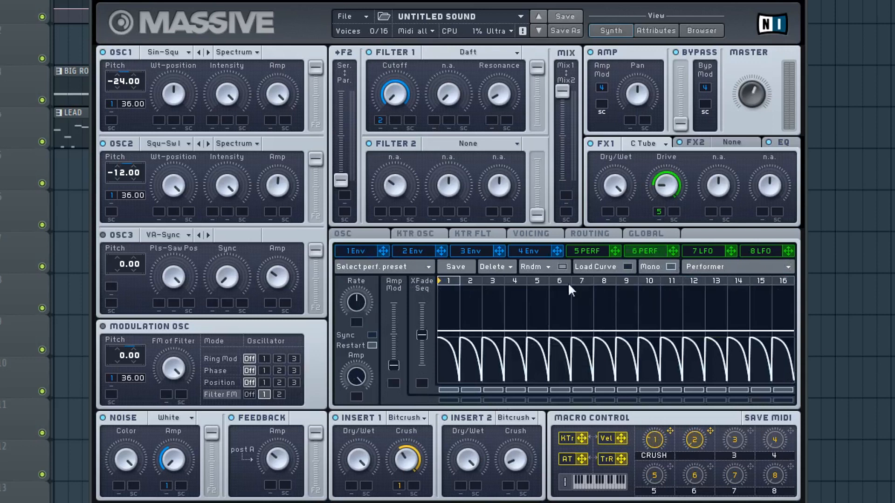
left_click(598, 268)
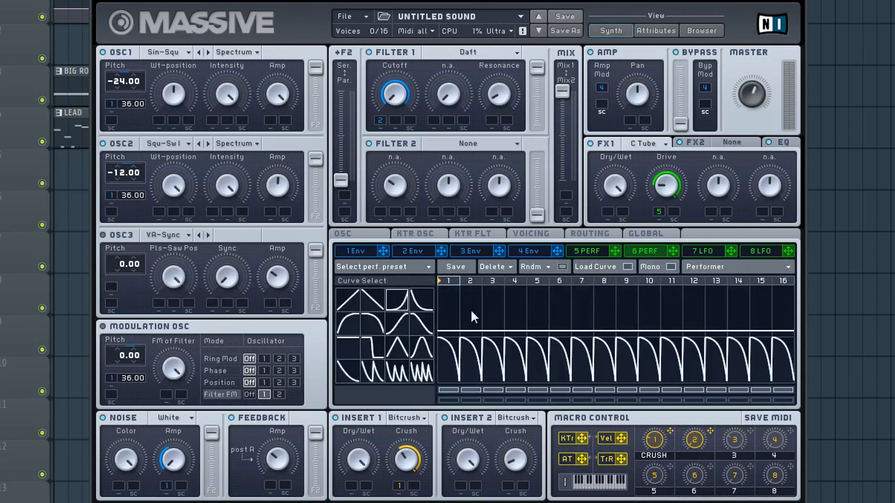
left_click_drag(451, 311, 449, 282)
left_click(347, 348)
mouse_move(473, 311)
left_mouse_down()
mouse_move(490, 249)
mouse_move(867, 242)
left_mouse_up()
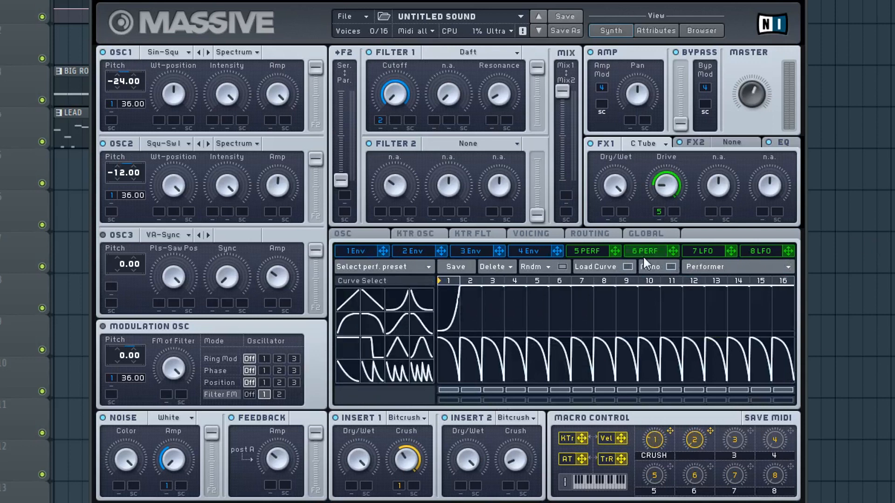
left_click(619, 267)
Audition the kick, review envelope 2 and performer 5, and raise performer 6's crossfade fully to the upper sequence
key("space")
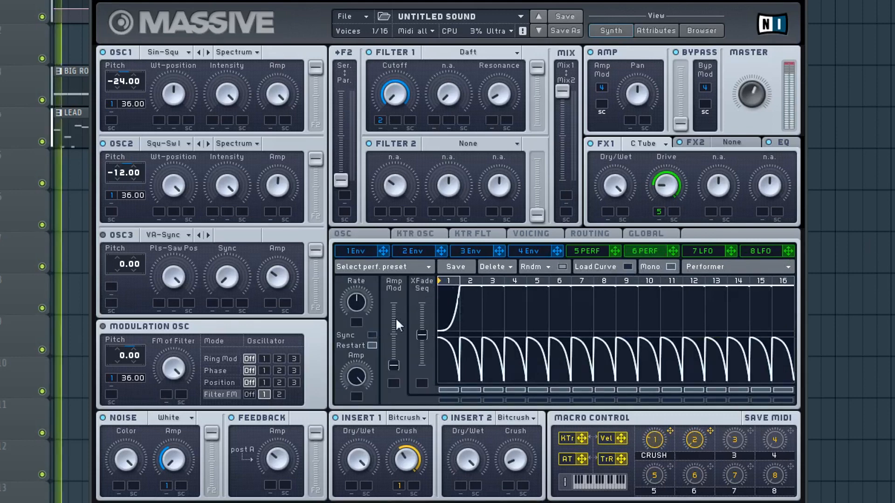
left_click(404, 250)
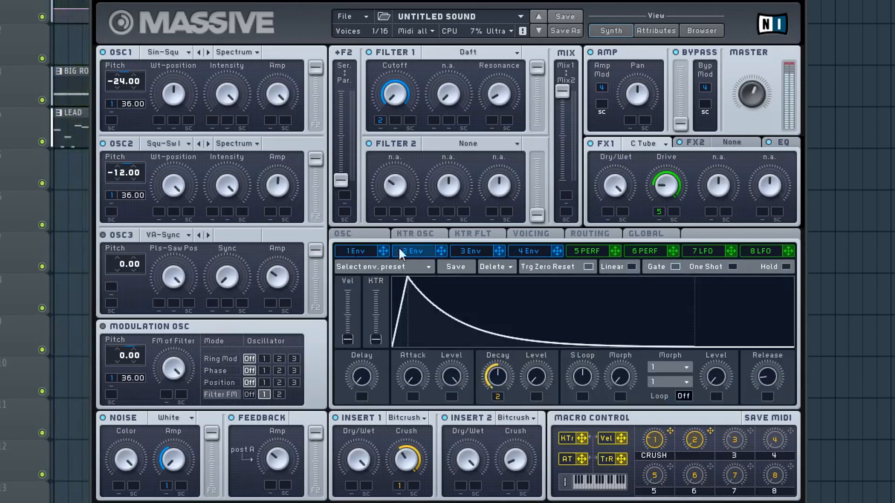
left_click(586, 251)
left_click(645, 251)
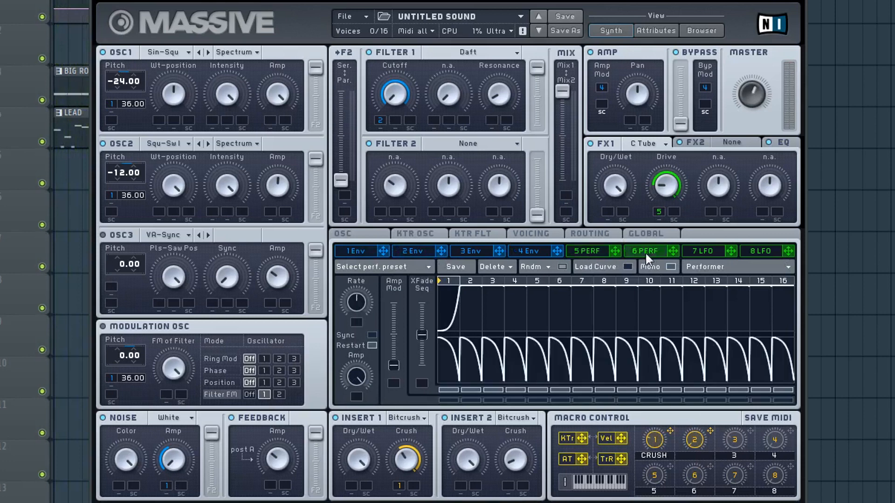
left_click_drag(421, 334, 365, 284)
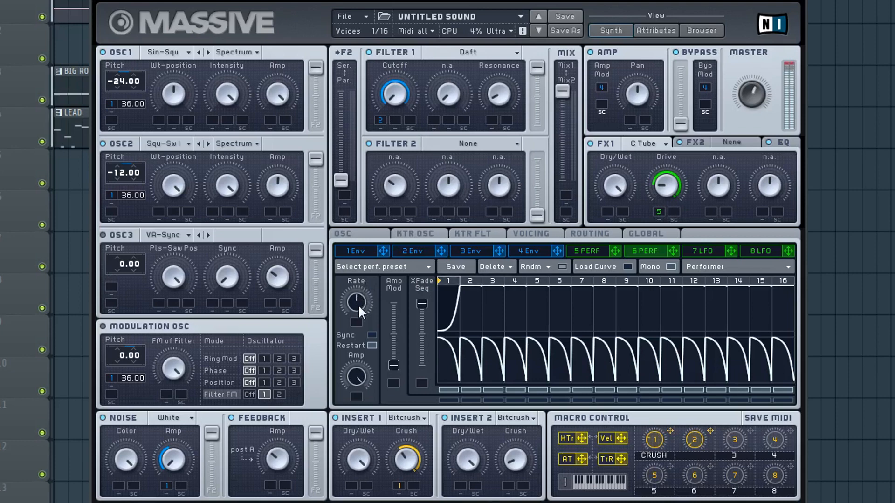
Reverse performer 6's modulation range on envelope 1's decay and audition the kick while reviewing performer 6
left_click(416, 251)
left_click(352, 251)
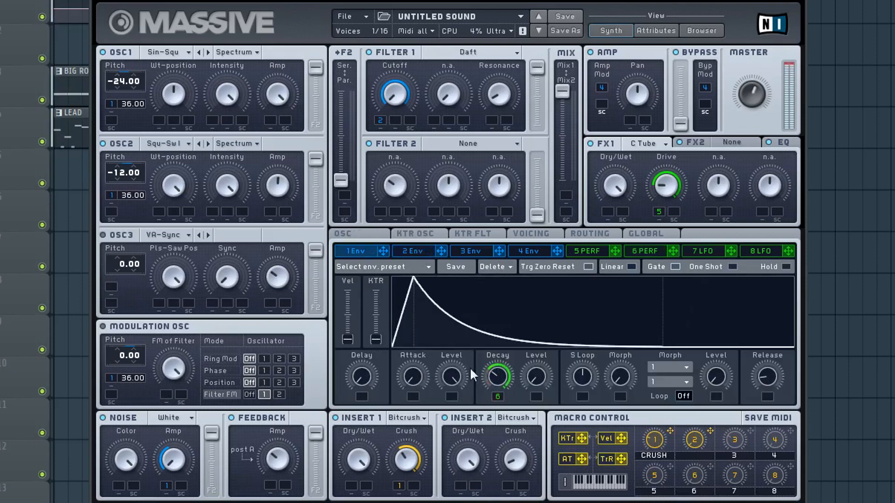
right_click(499, 400)
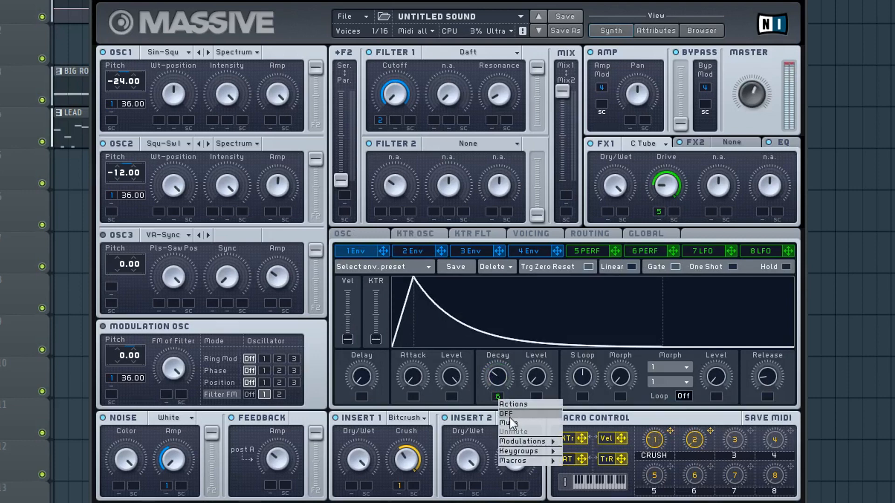
left_click(499, 396)
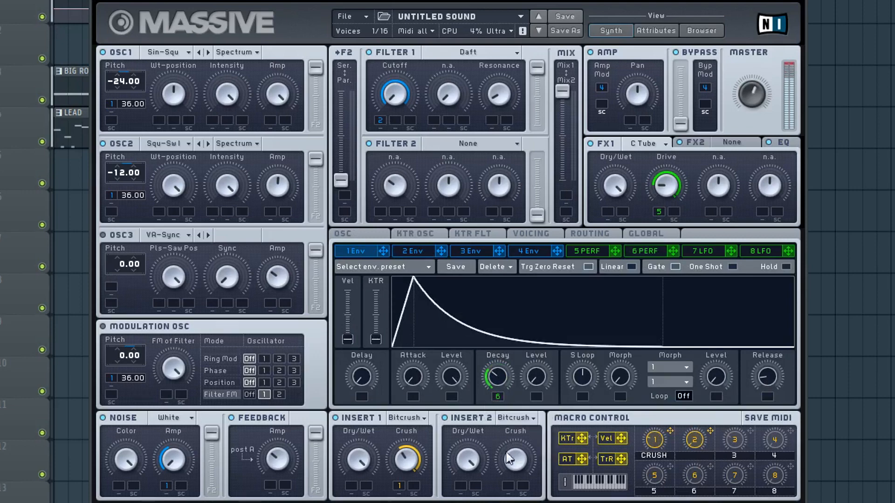
left_click(636, 256)
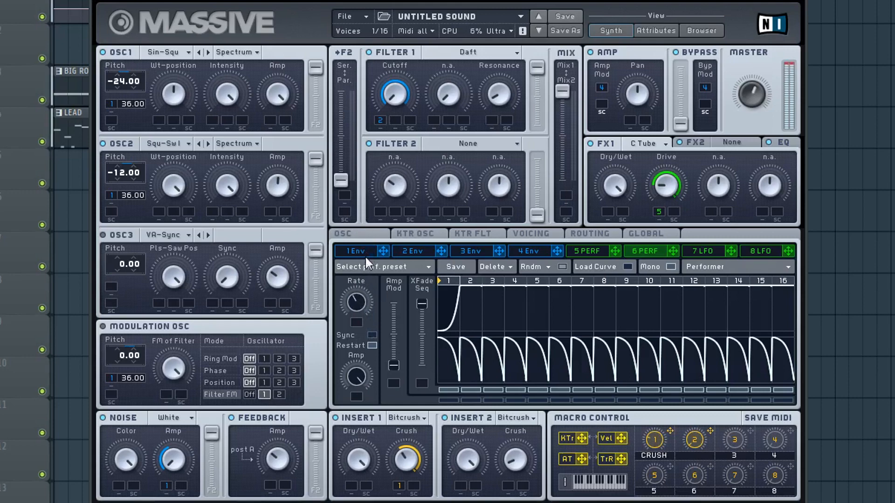
Remove macro 2's modulation from envelope 2's decay
left_click(411, 251)
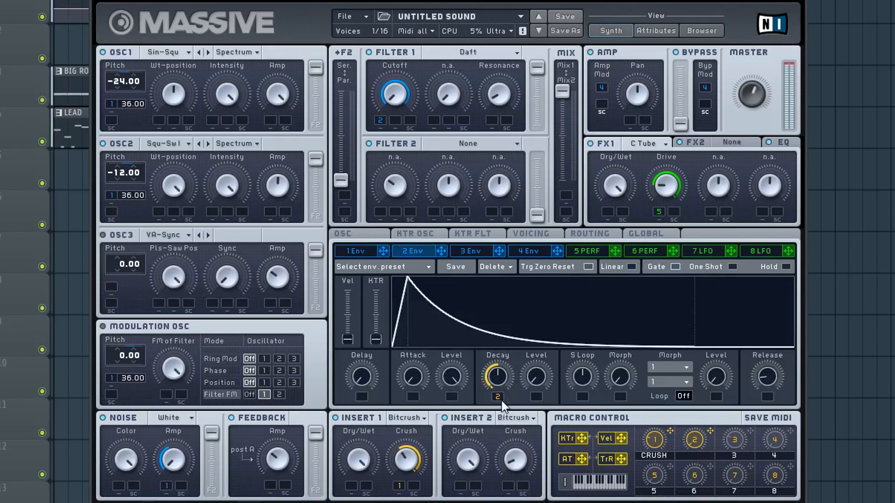
right_click(502, 401)
left_click(522, 415)
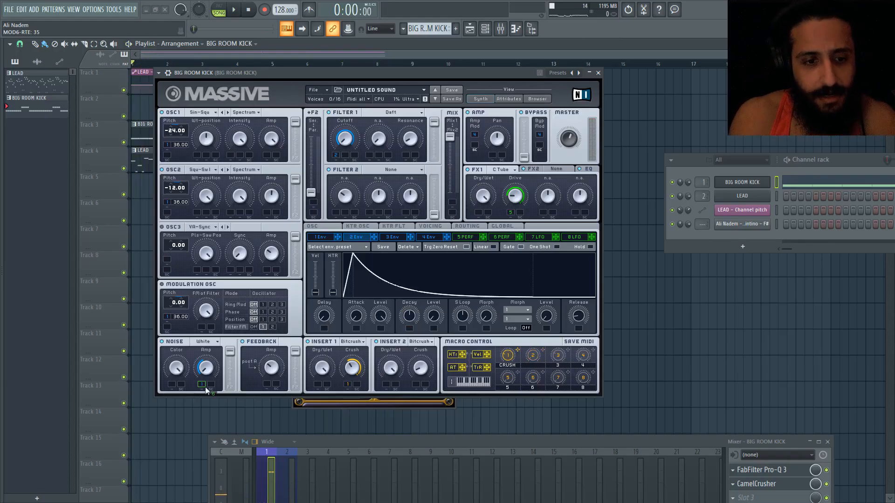
Assign performer 6 to the noise amp and shape its upper sequence with a fall in step 1 and zero level in steps 2 to 16
left_click_drag(213, 389, 223, 353)
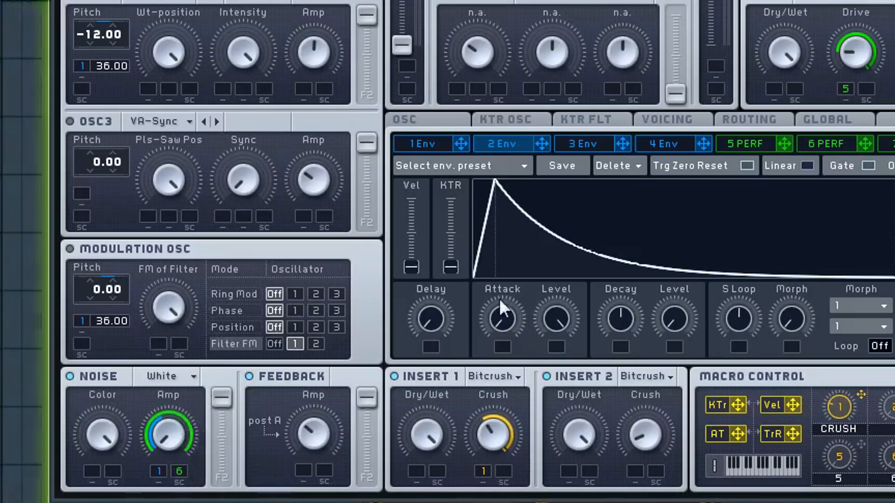
left_click(828, 144)
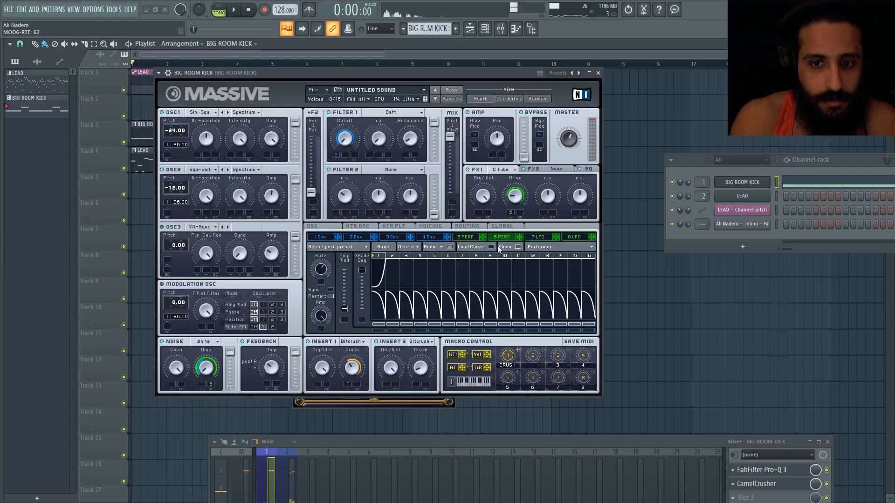
left_click(802, 166)
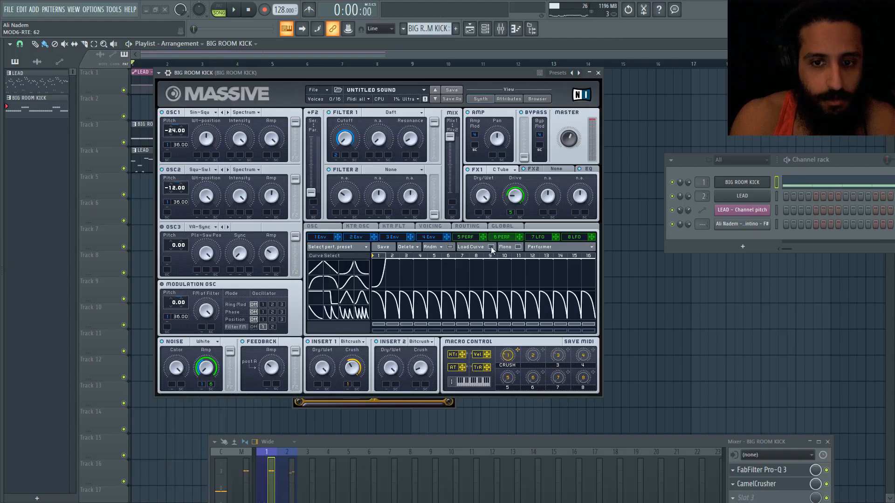
left_click(360, 268)
left_click(376, 267)
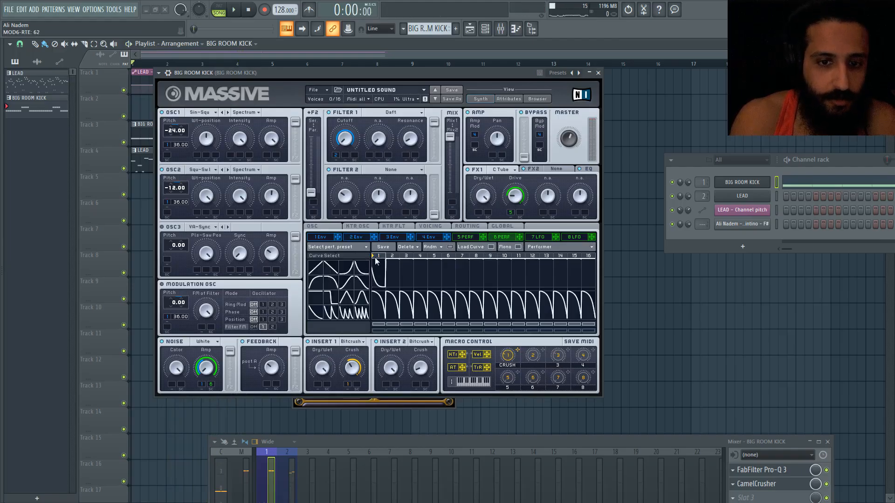
left_click(332, 269)
mouse_move(393, 284)
left_mouse_down()
mouse_move(473, 303)
mouse_move(591, 303)
left_mouse_up()
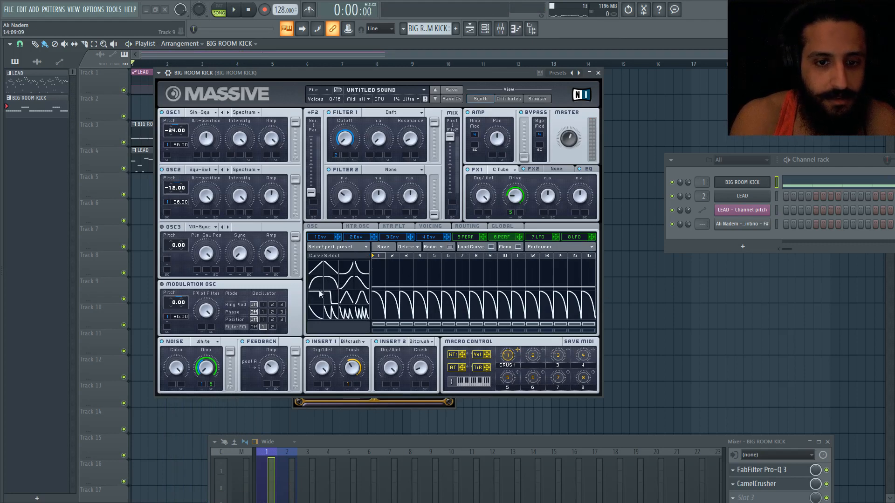
left_click(362, 270)
left_click_drag(376, 272, 376, 249)
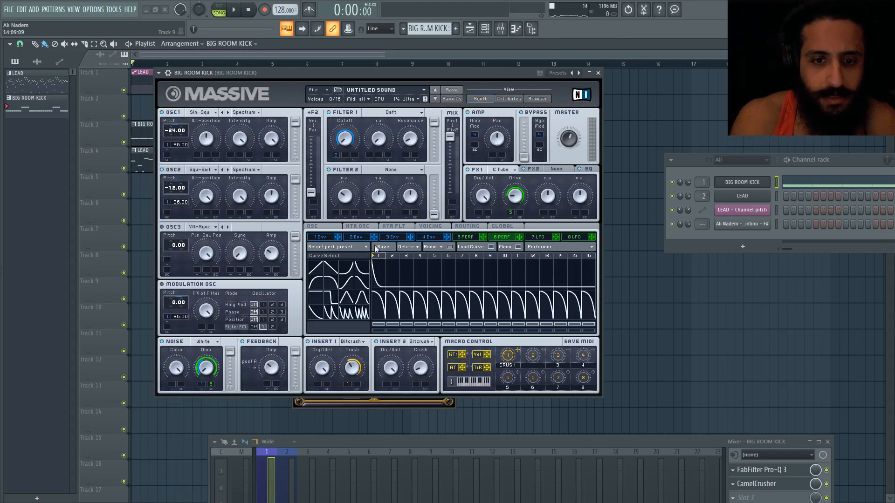
left_click(490, 247)
Set performer 6's modulation of the noise amp to a moderate upward range
left_click(331, 296)
left_click_drag(210, 384, 210, 386)
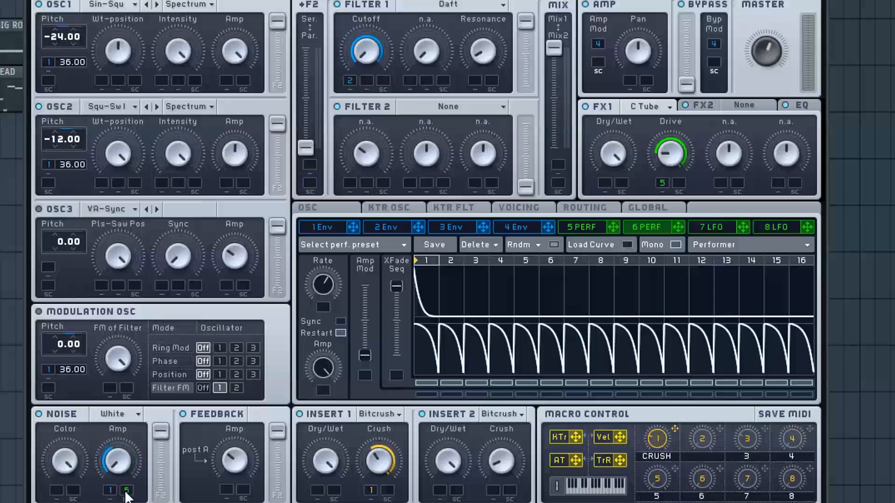
left_click_drag(125, 492, 138, 466)
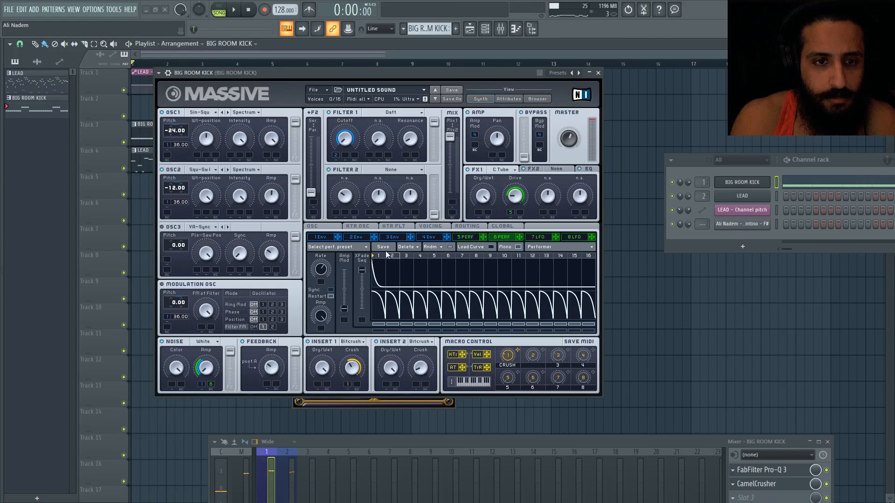
Remove performer 6's modulation from envelope 1's decay
left_click(356, 237)
left_click(319, 240)
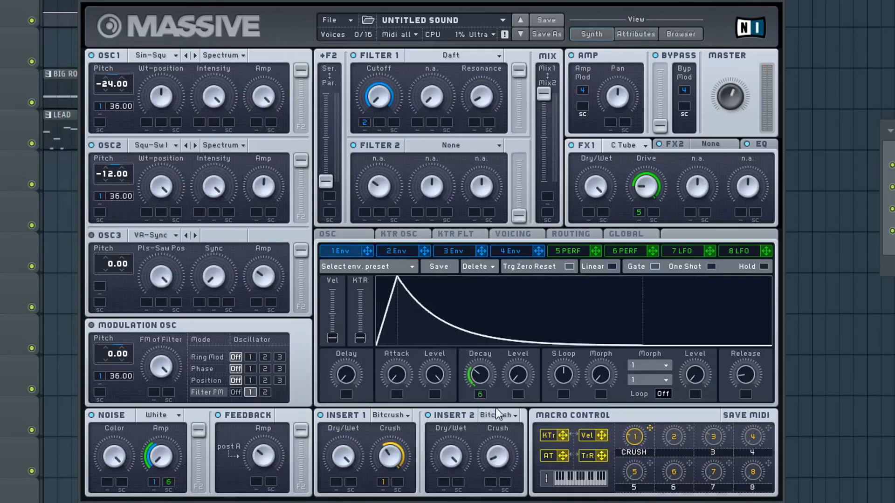
right_click(483, 396)
left_click(496, 408)
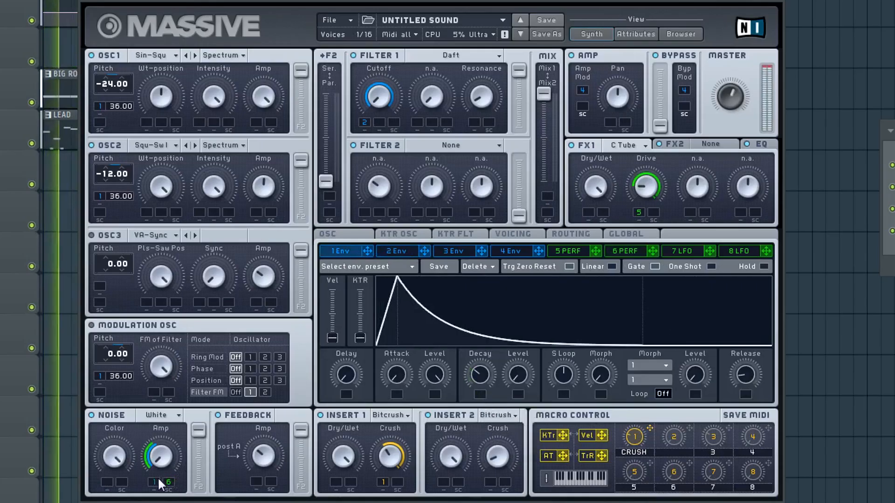
Reduce performer 6's modulation amount on the noise amp, audition the kick, and remove that modulation for comparison
left_click_drag(170, 482, 169, 462)
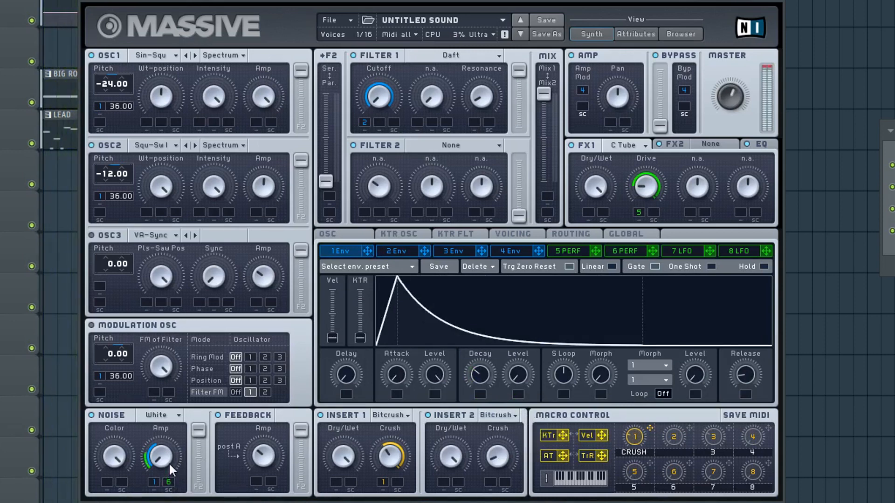
left_click(623, 255)
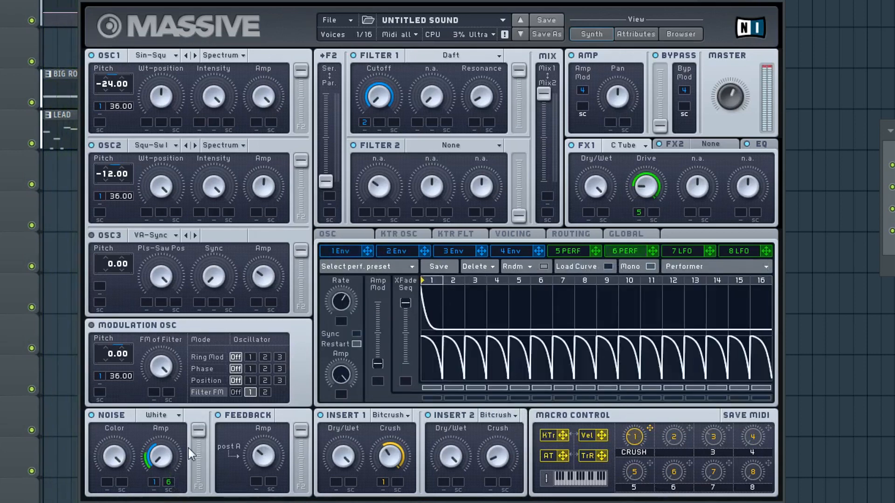
right_click(169, 483)
left_click(176, 449)
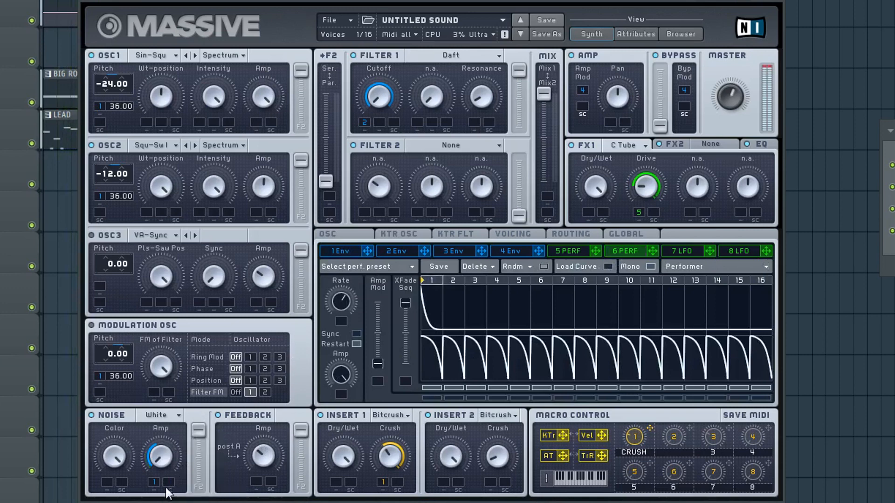
Reassign performer 6 to the noise amp with a small modulation range and raise the performer's rate
left_click_drag(652, 251, 168, 465)
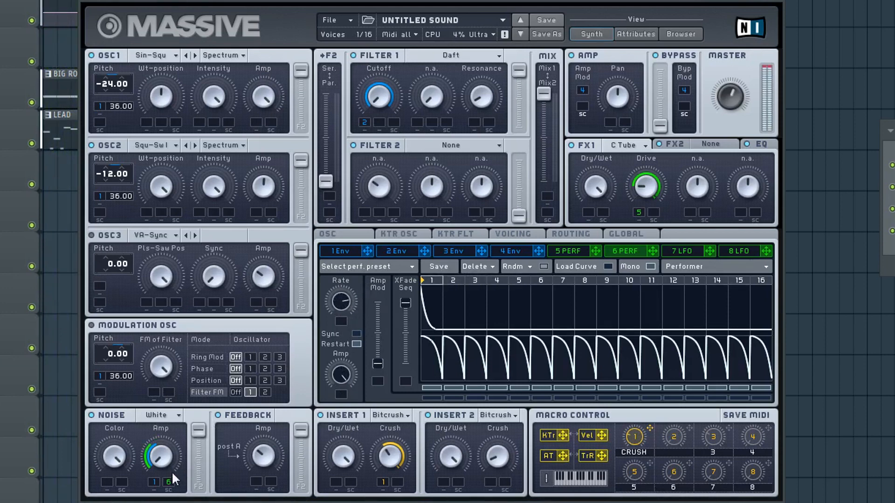
mouse_move(178, 452)
left_mouse_down()
mouse_move(177, 497)
mouse_move(170, 461)
left_mouse_up()
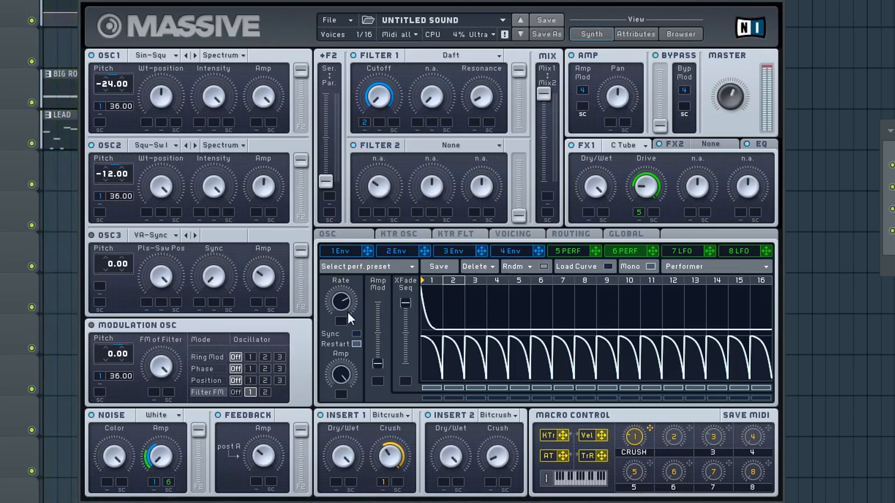
left_click_drag(348, 311, 351, 290)
Compare the kick with performer 6's noise amp modulation muted and unmuted
right_click(169, 437)
left_click(189, 457)
right_click(166, 436)
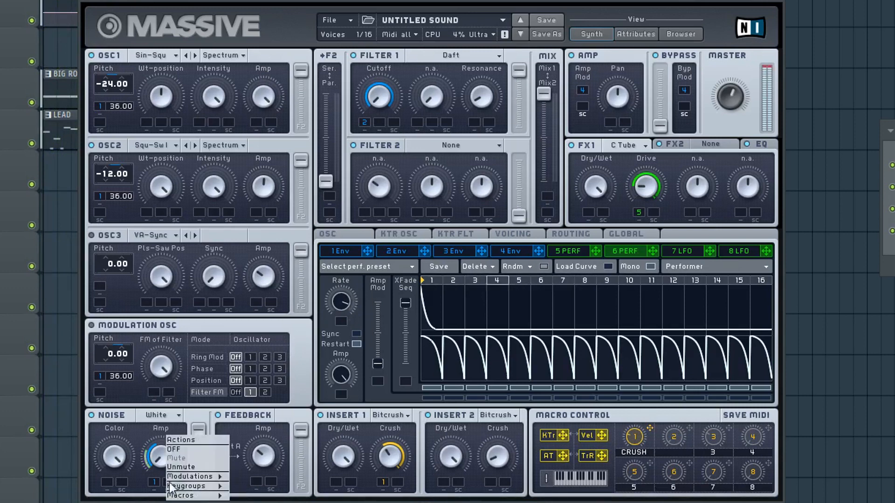
left_click(187, 466)
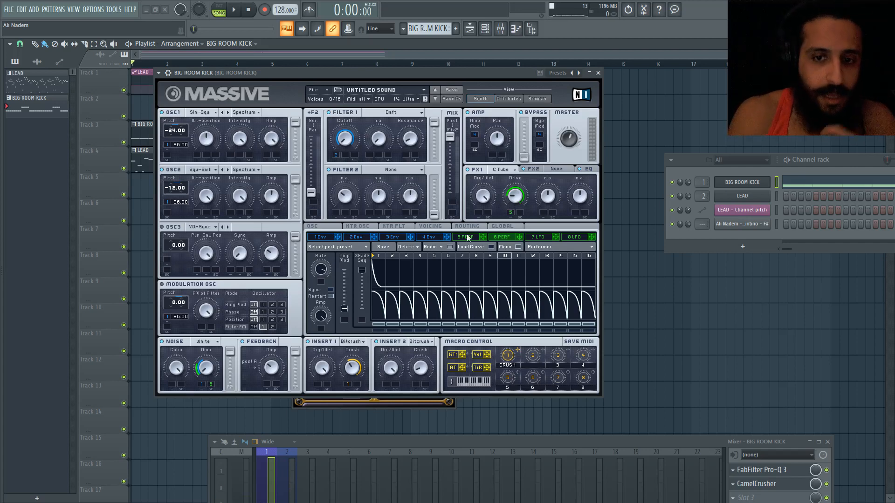
Try macro 2 as a modulator of the feedback amp, and audition the kick with a lower oscillator 2 wavetable position
left_click(496, 237)
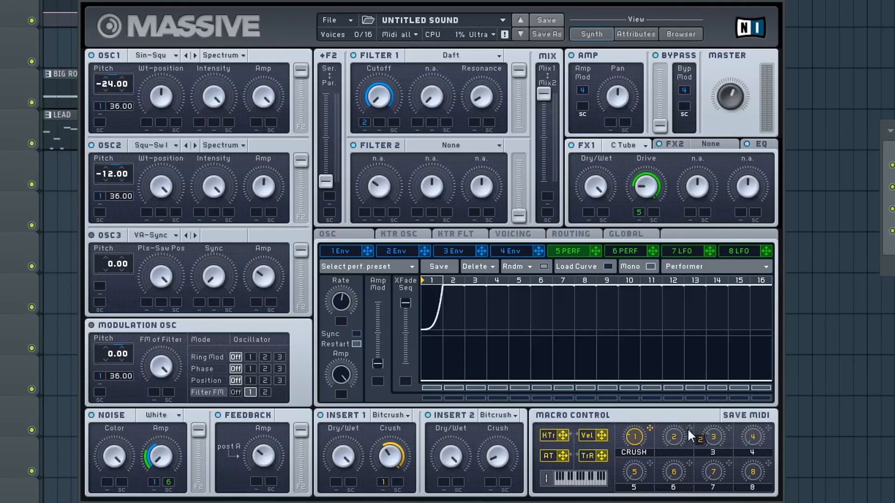
left_click_drag(688, 430, 257, 478)
key("space")
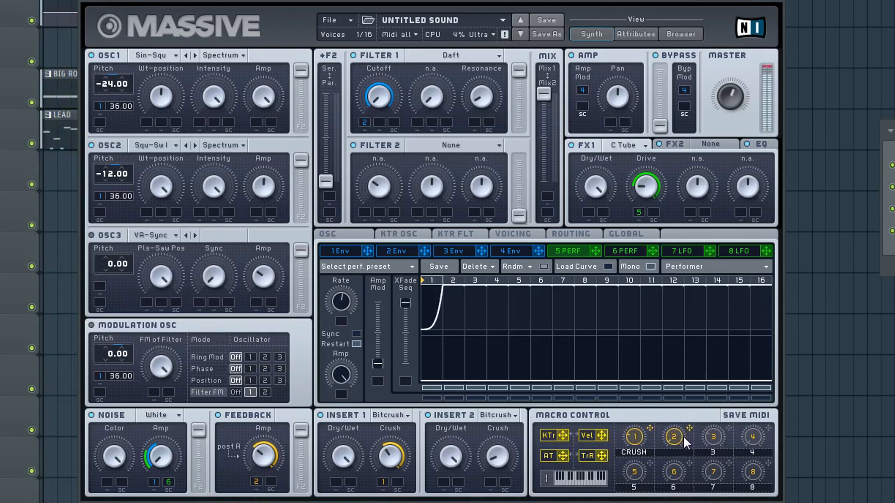
right_click(261, 482)
left_click(272, 450)
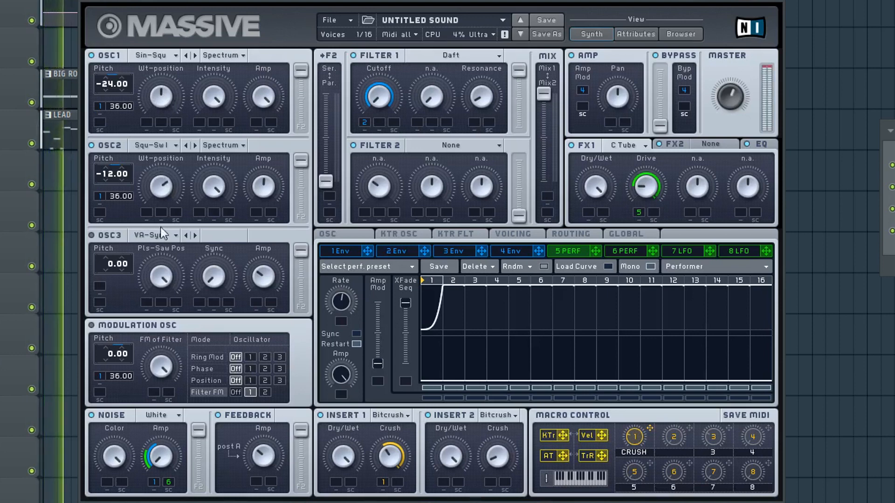
left_click_drag(161, 250, 158, 461)
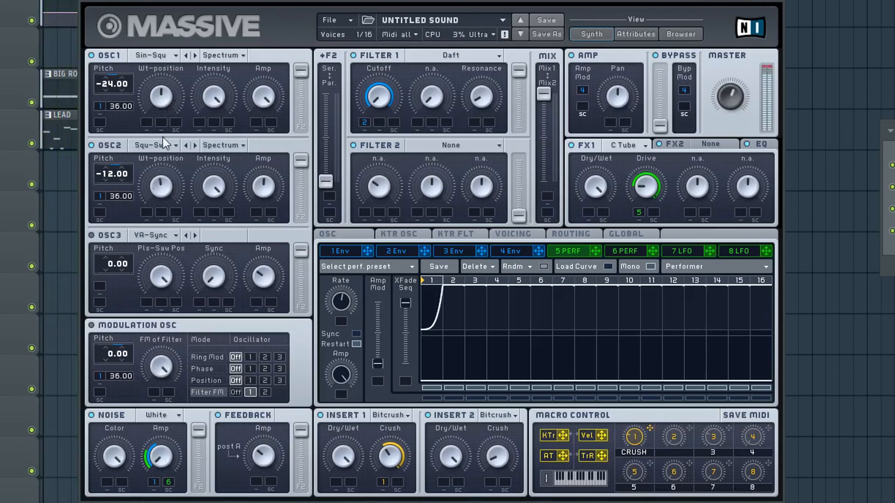
Insert Transient Master on the BIG ROOM KICK mixer track between FabFilter Pro-Q 3 and CamelCrusher
key("F9")
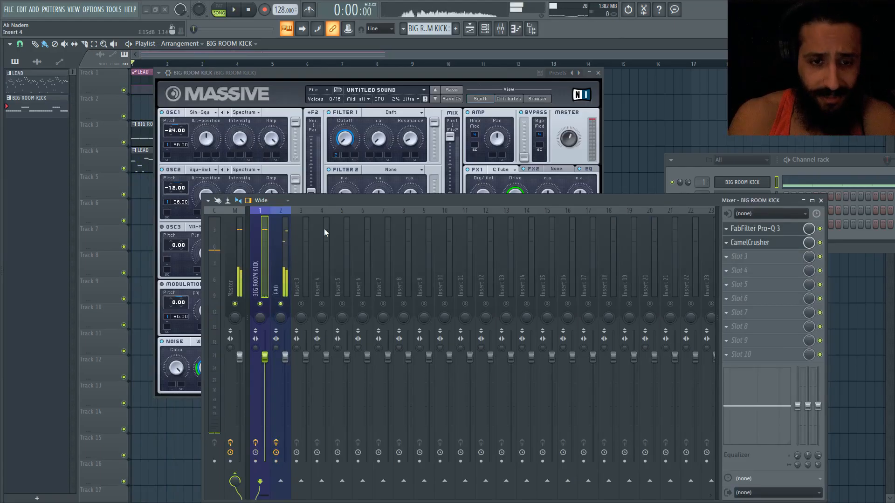
key("space")
left_click_drag(321, 199, 281, 245)
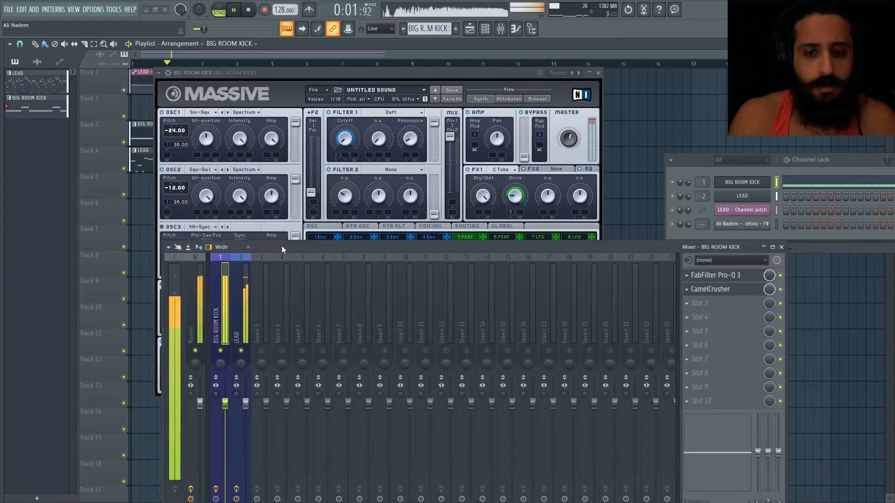
left_click(694, 300)
mouse_move(699, 293)
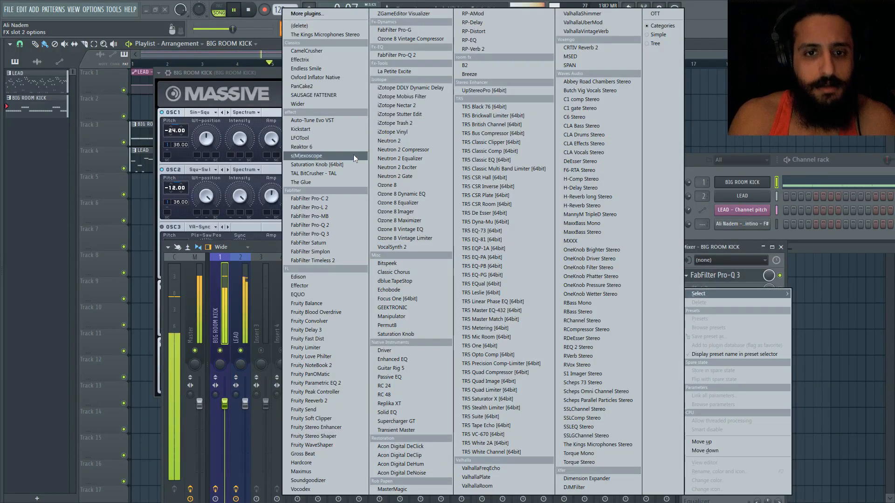
left_click(416, 431)
Arrange the mixer, Massive and Transient Master windows so all are reachable, and set Transient Master's attack to -100.0%
left_click_drag(342, 249, 337, 368)
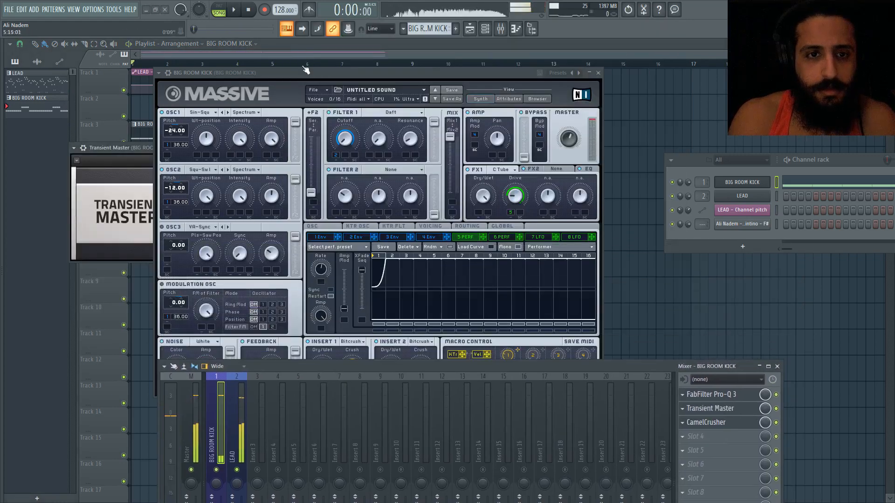
left_click_drag(305, 69, 440, 88)
left_click_drag(365, 88, 347, 260)
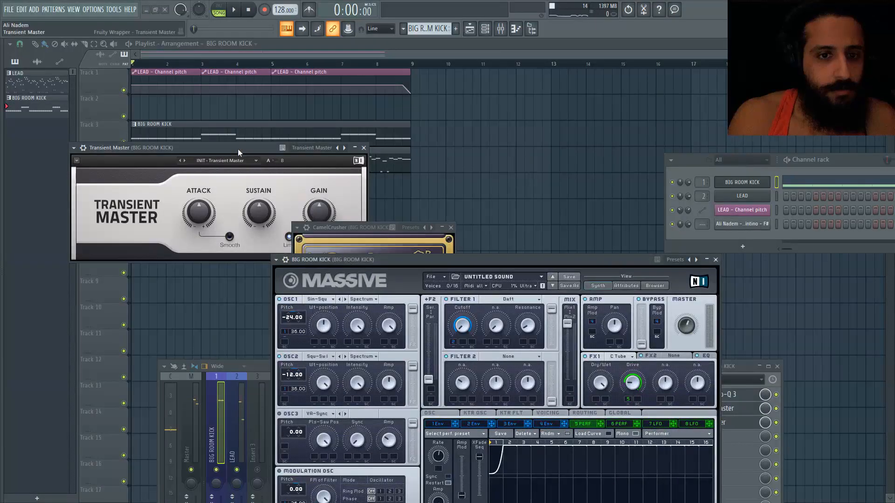
left_click_drag(238, 149, 306, 108)
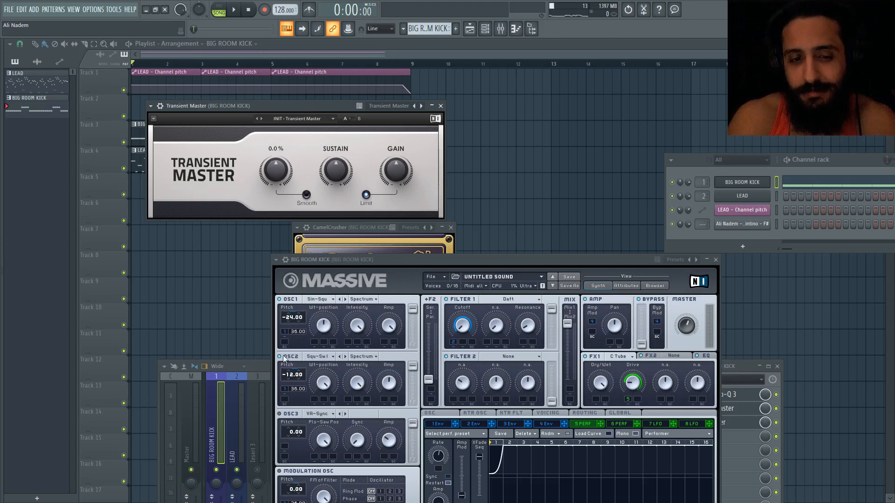
left_click(267, 365)
left_click_drag(267, 366, 236, 268)
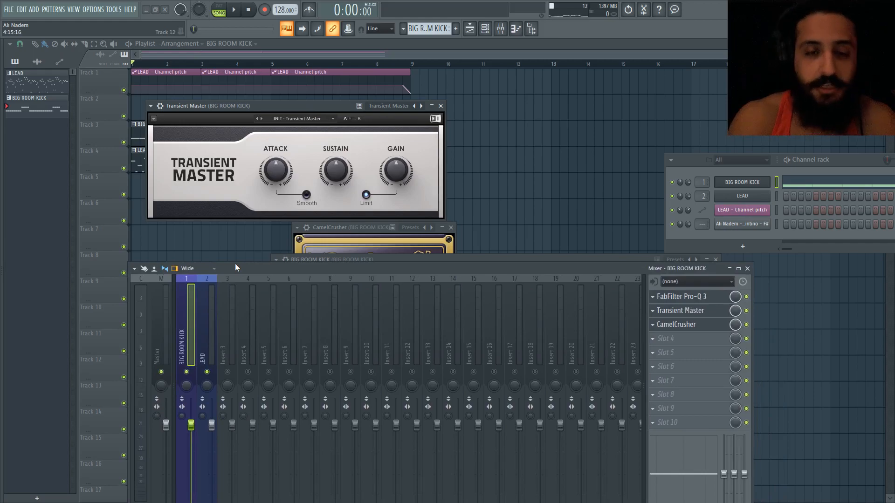
left_click_drag(275, 170, 275, 200)
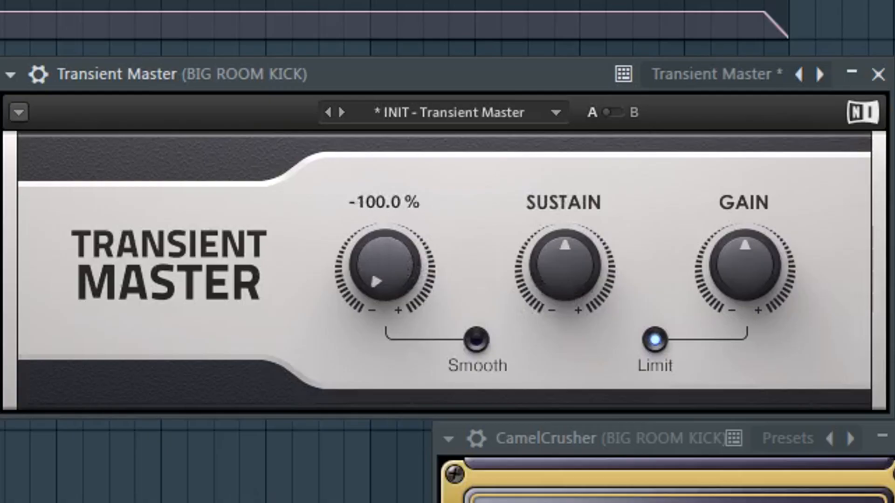
Set Transient Master's attack to 6.0% and audition a sustain boost, resetting sustain to 0.0%
left_click_drag(394, 303, 394, 269)
mouse_move(570, 279)
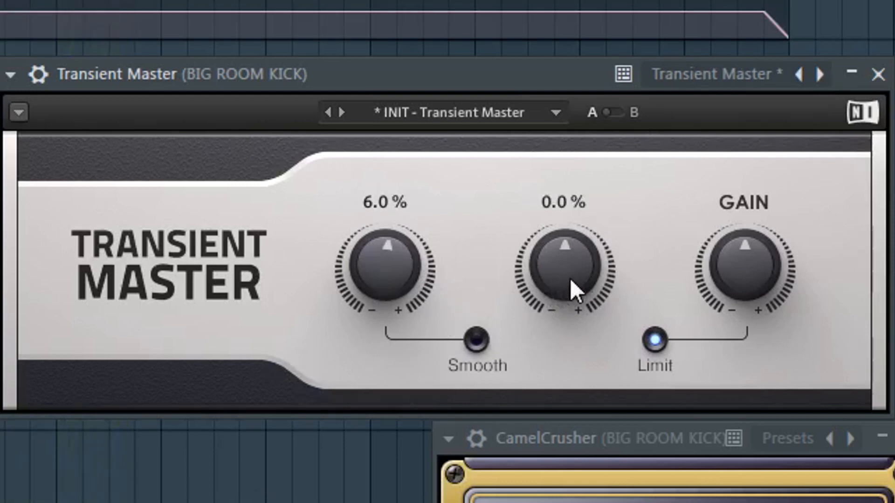
left_click_drag(572, 278, 572, 186)
double_click(572, 278)
double_click(571, 279)
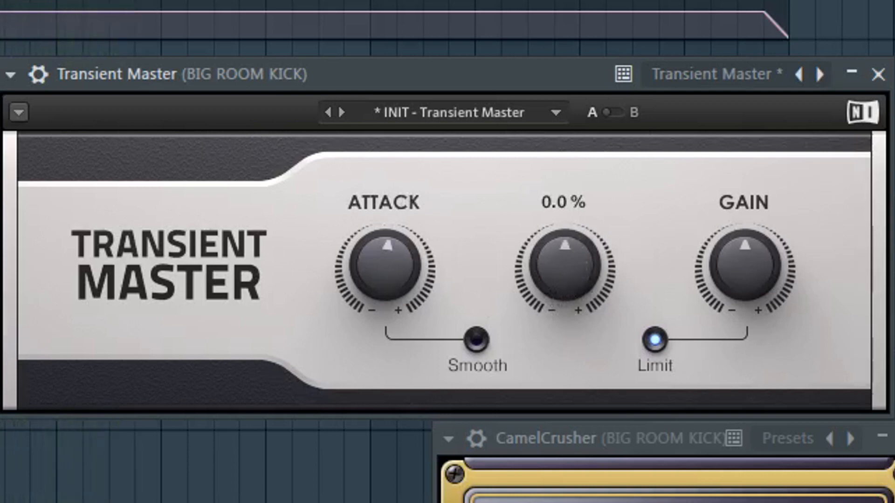
left_click_drag(569, 276, 570, 274)
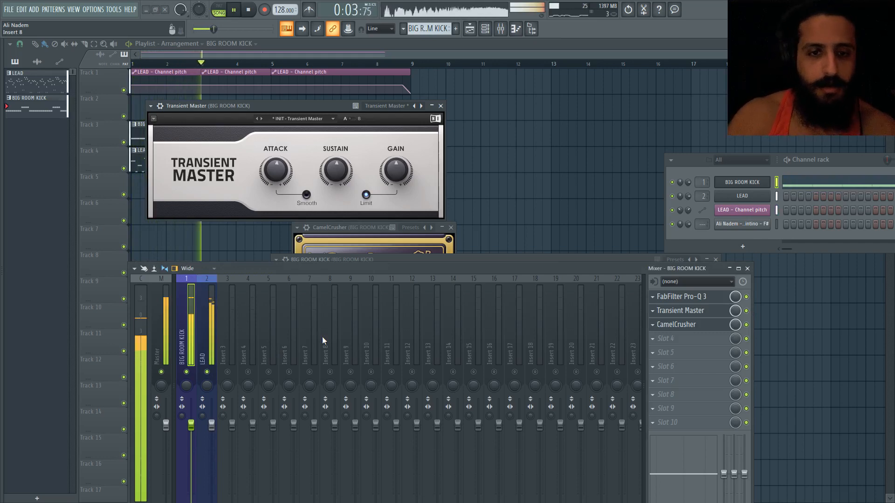
Insert FabFilter Saturn on the BIG ROOM KICK mixer track after CamelCrusher and clear space around its window
left_click(676, 327)
left_click_drag(498, 262, 496, 319)
left_click_drag(482, 257, 407, 100)
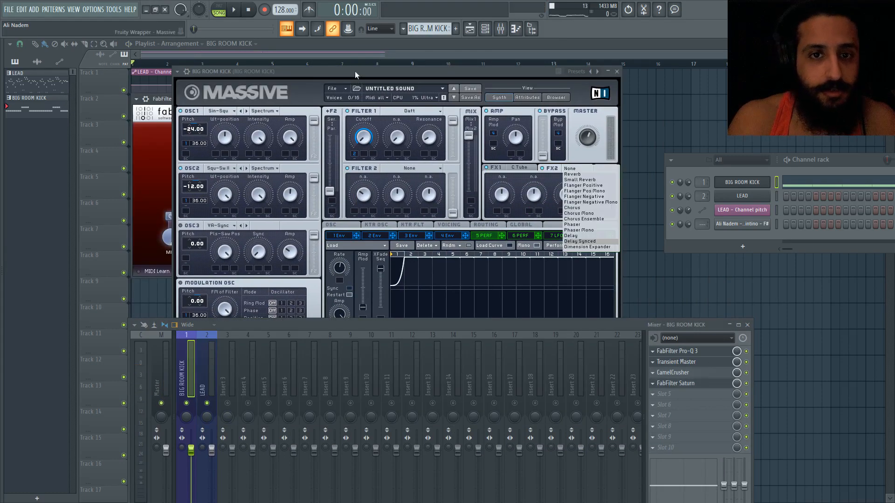
Close the FabFilter Pro-Q 3, Transient Master and Massive windows and position Saturn above the mixer
left_click_drag(354, 71, 380, 275)
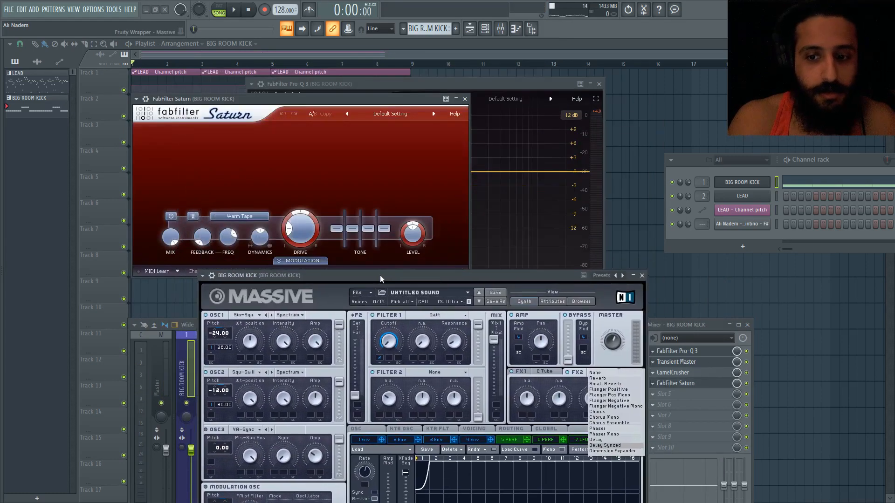
left_click(597, 373)
left_click_drag(493, 278, 493, 367)
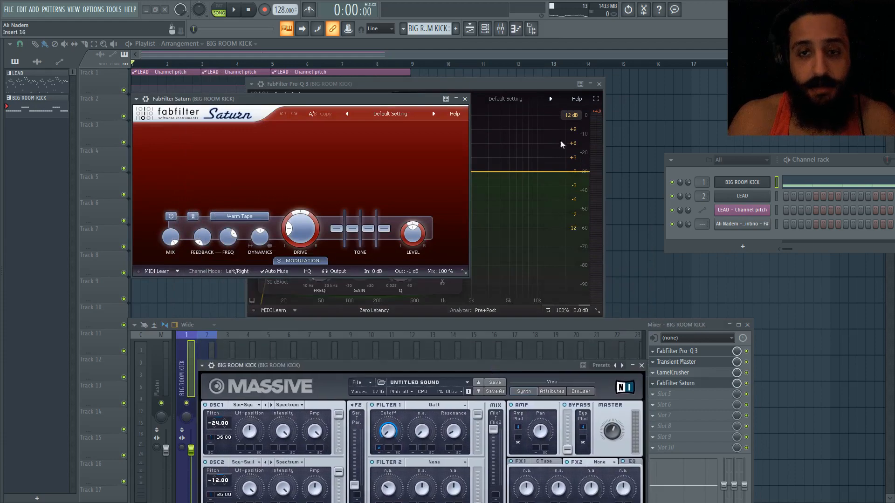
left_click(599, 84)
left_click(440, 105)
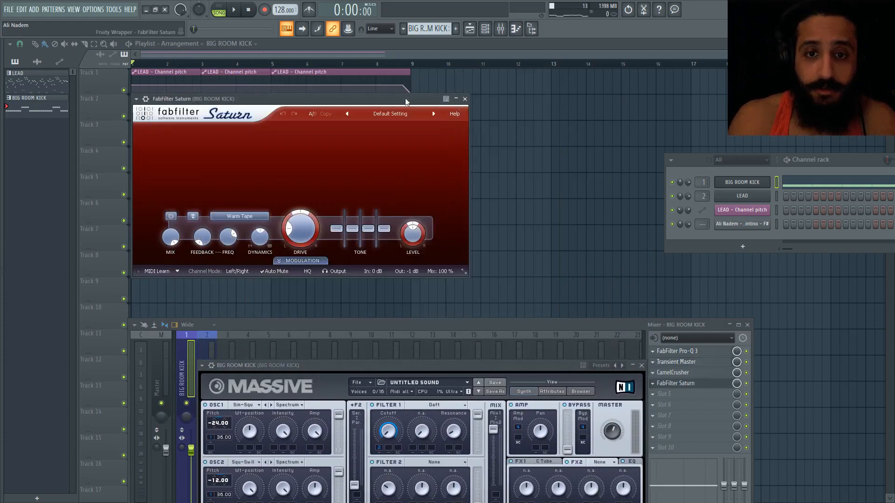
left_click_drag(403, 98, 450, 106)
left_click(641, 366)
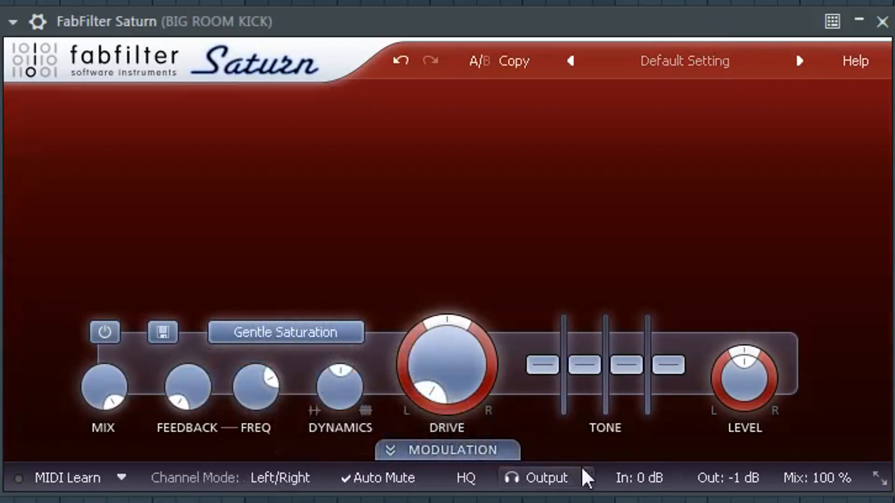
Try raising Saturn's input gain to about +1.65 dB, and reset its dynamics and input gain to 0
mouse_move(630, 479)
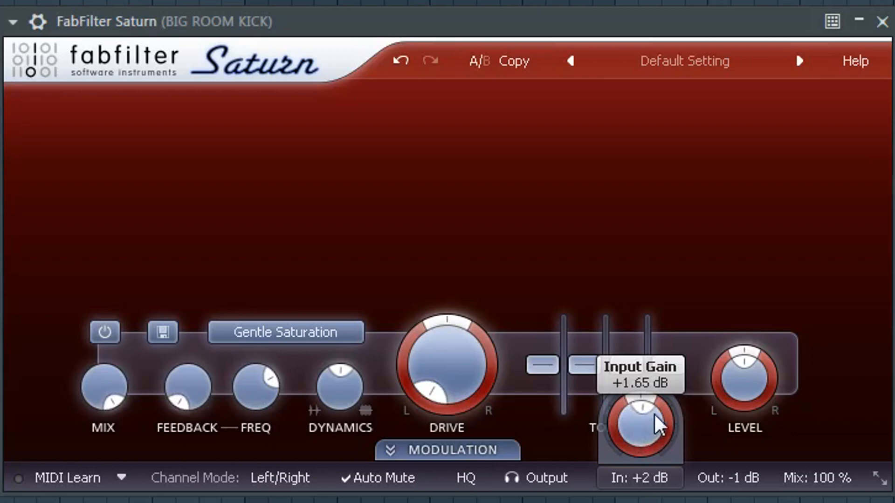
mouse_move(729, 484)
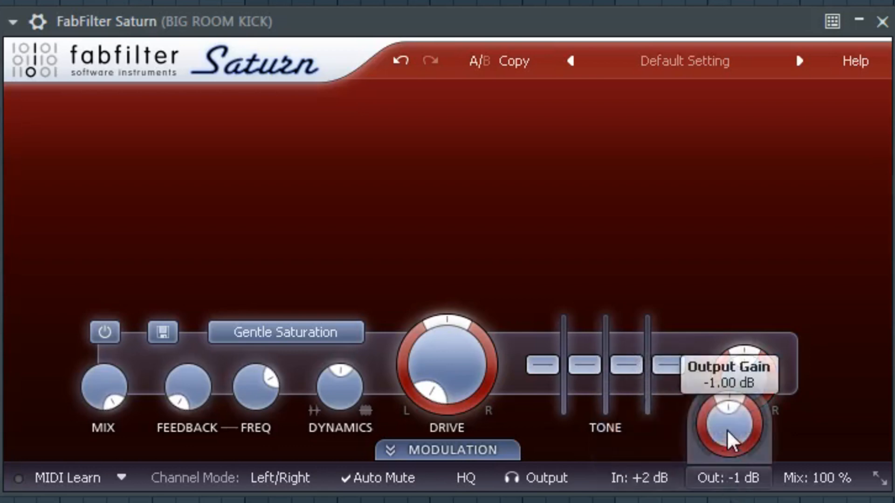
mouse_move(725, 437)
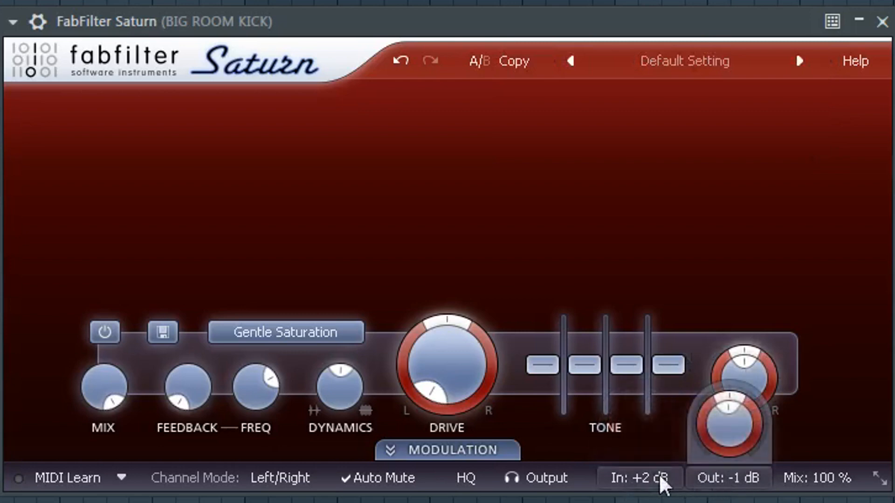
mouse_move(347, 403)
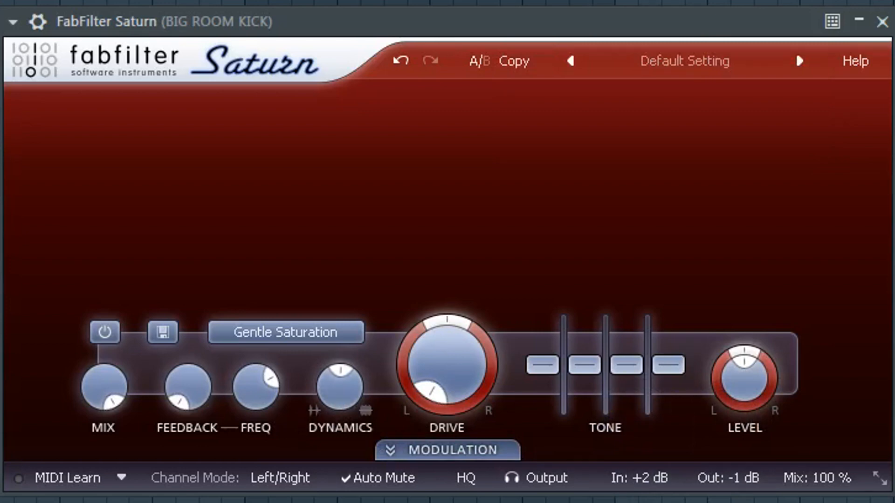
double_click(335, 397)
type("0")
key("Return")
double_click(636, 431)
type("0")
key("Return")
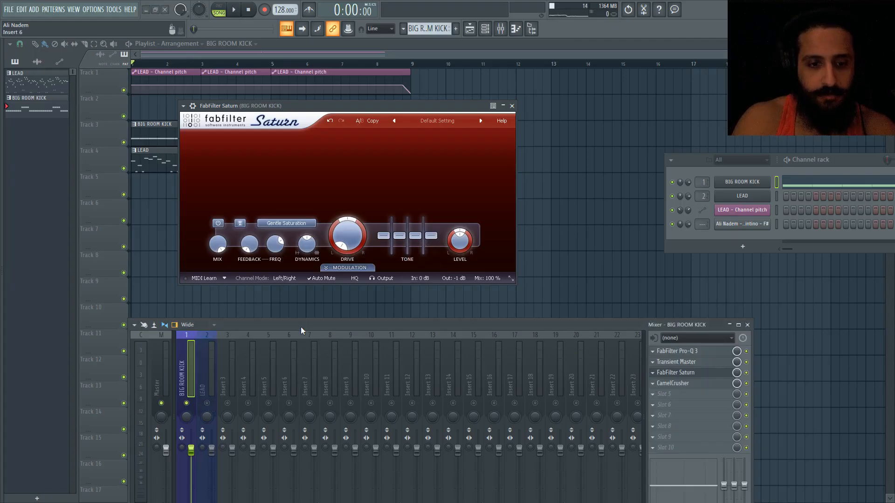
With the kick playing, set Saturn's input gain to +1 dB and raise band 1 dynamics to about 0.174
key("space")
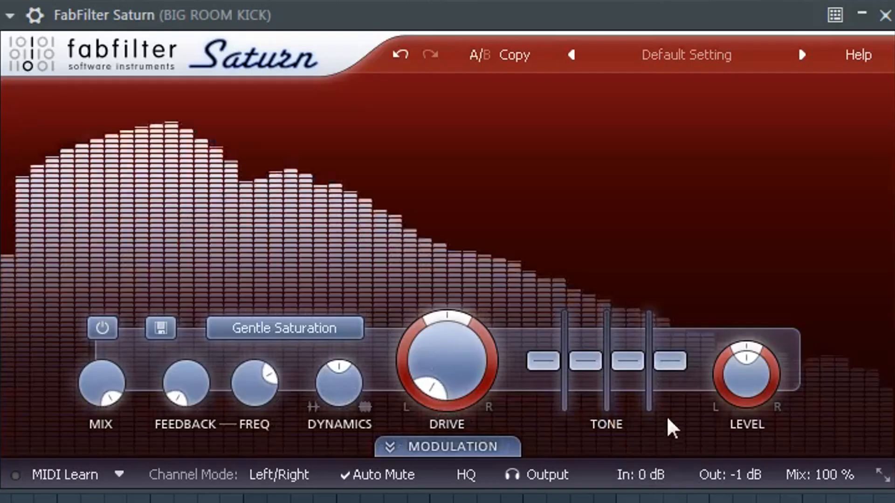
mouse_move(420, 278)
left_click_drag(420, 264, 420, 258)
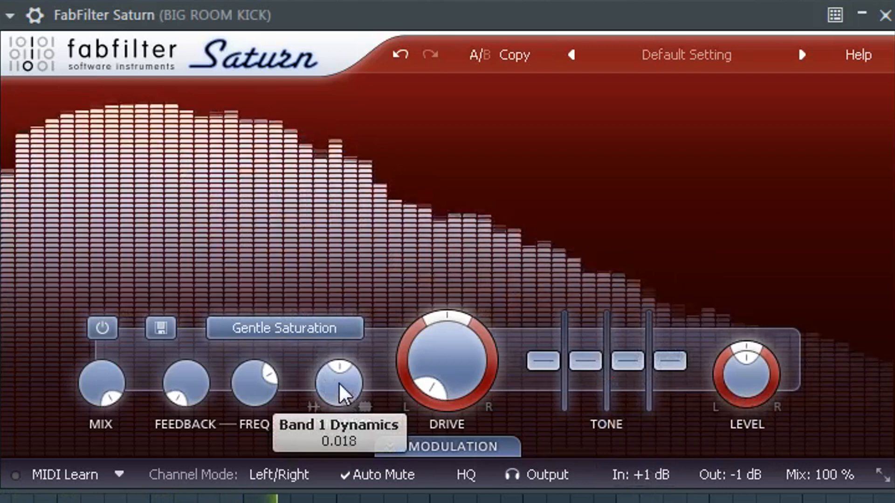
left_click_drag(344, 375, 344, 342)
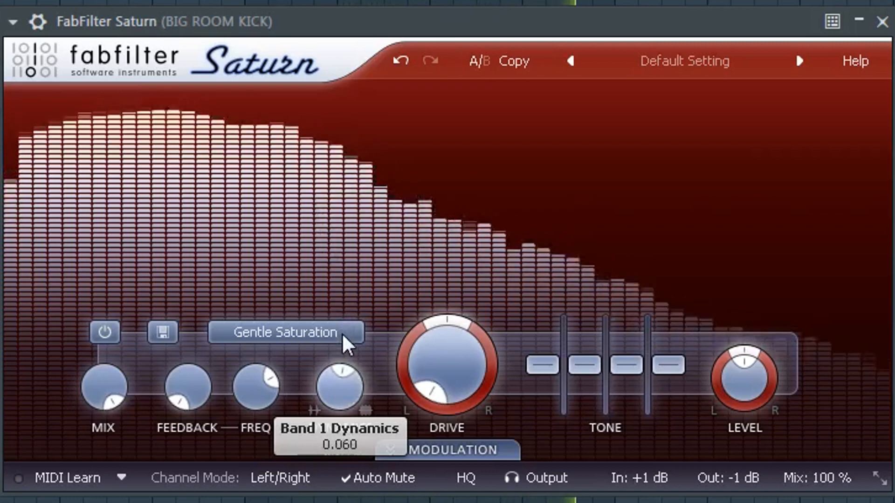
left_click_drag(354, 336, 359, 314)
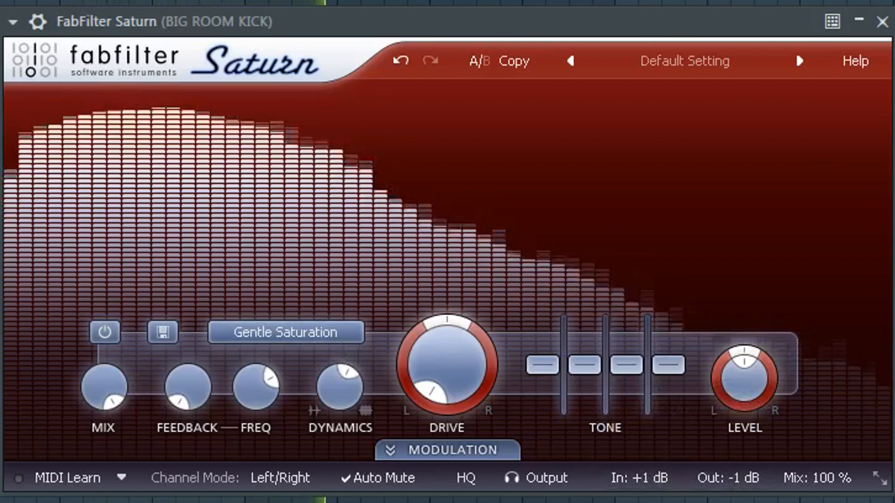
Compare the BIG ROOM KICK track with its effects chain bypassed and enabled during playback
key("F9")
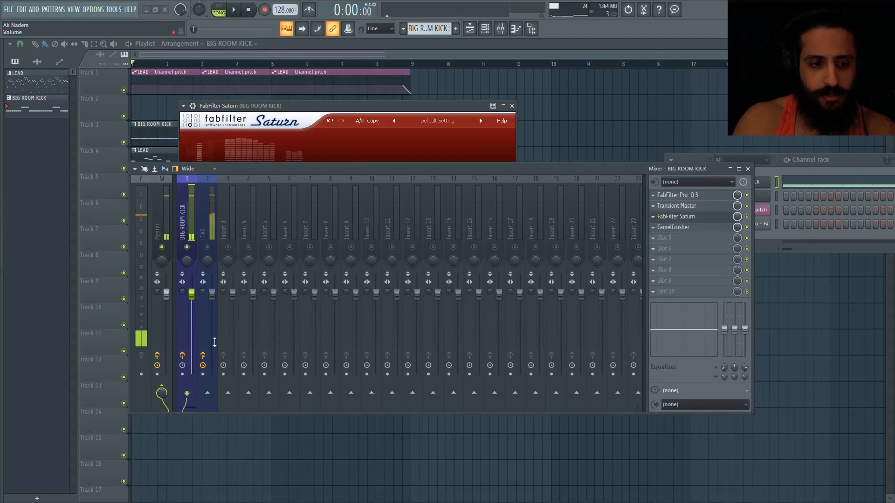
key("space")
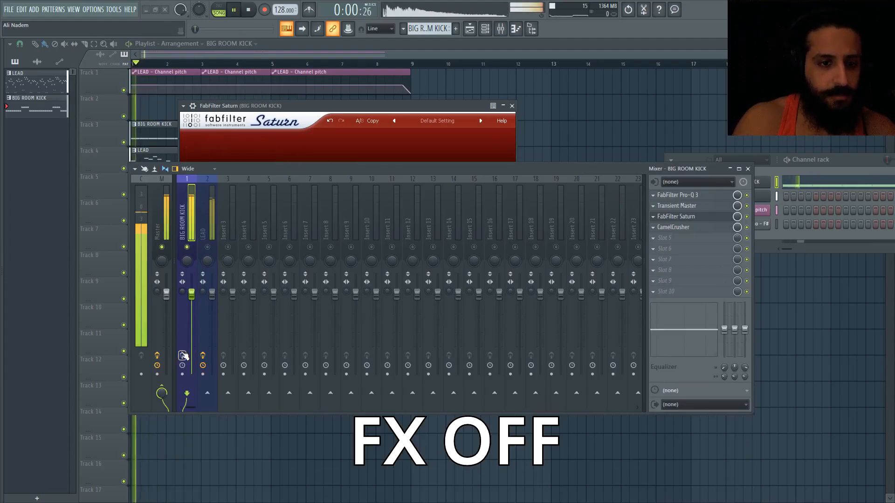
left_click(183, 356)
key("space")
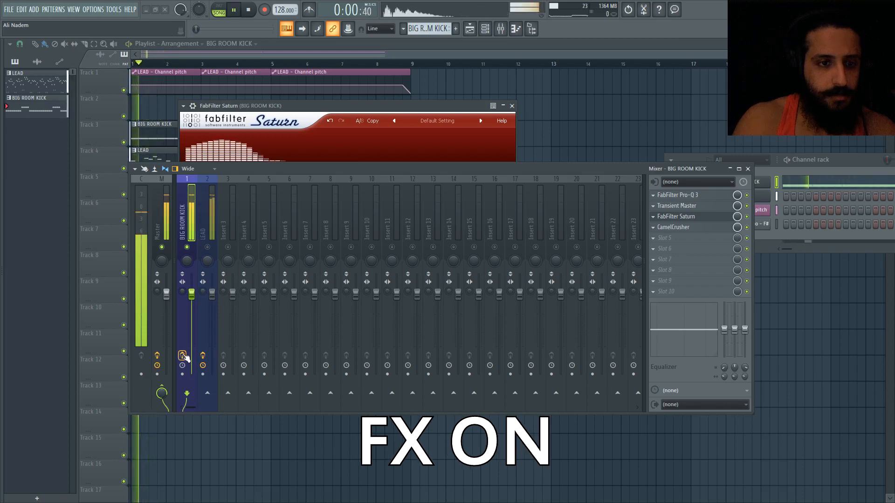
left_click(182, 356)
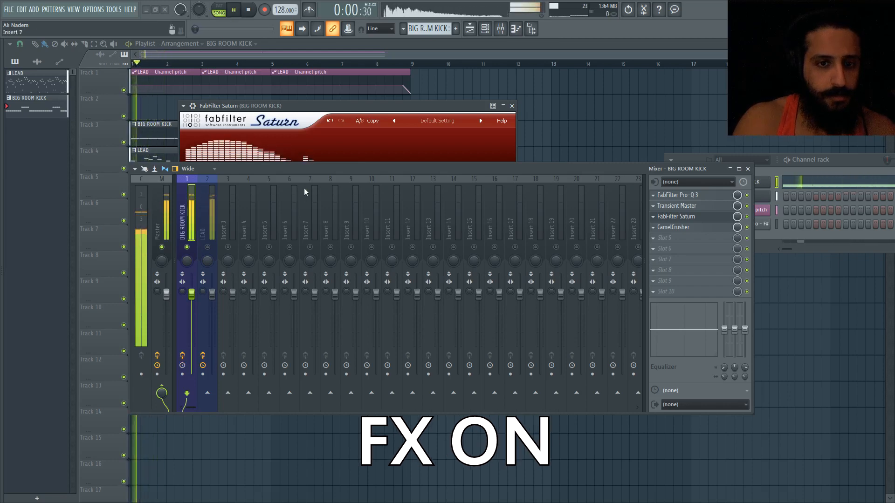
Place the mixer below the Saturn window and look through the available effects for empty slot 5
left_click_drag(301, 167, 301, 294)
key("space")
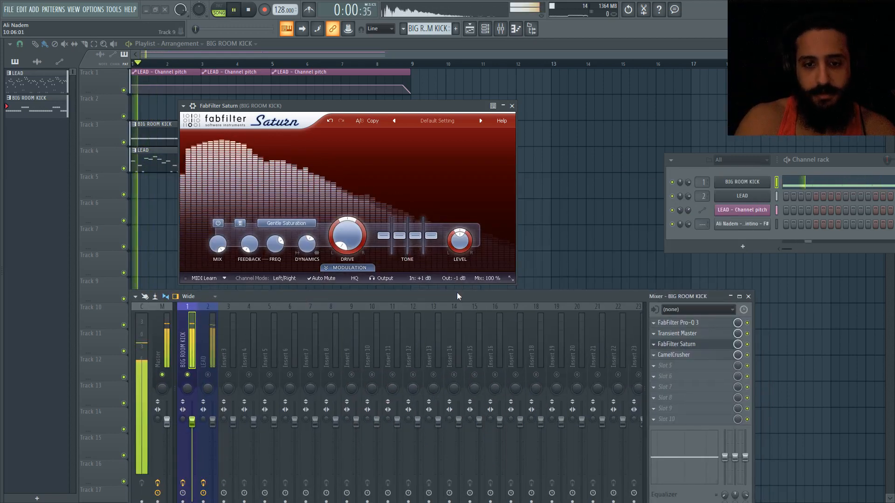
left_click_drag(457, 292, 451, 224)
left_click(651, 302)
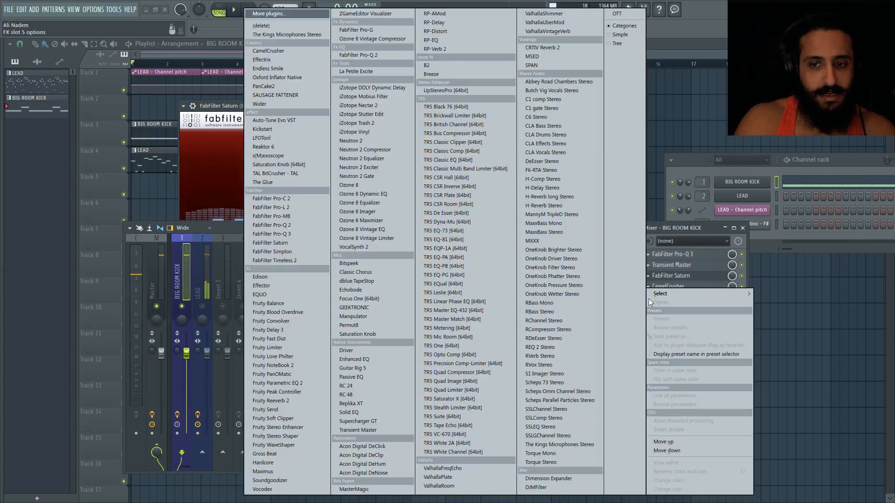
mouse_move(648, 293)
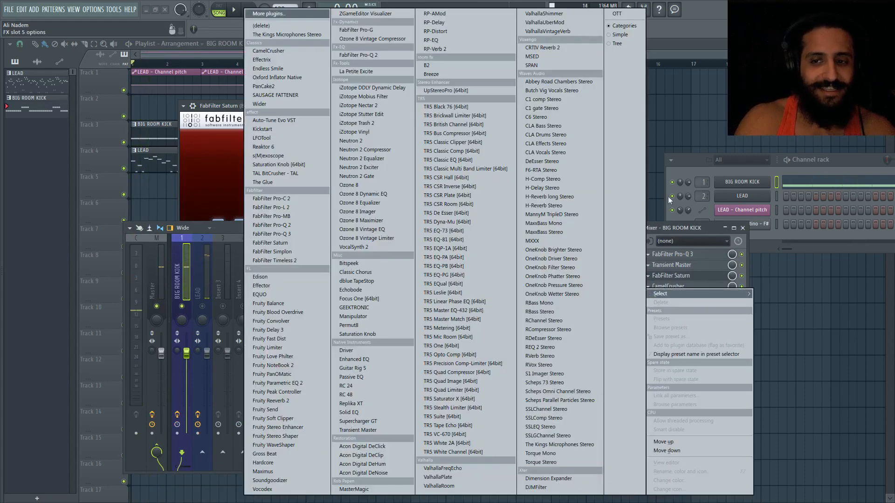
left_click(693, 230)
left_click_drag(694, 230, 680, 326)
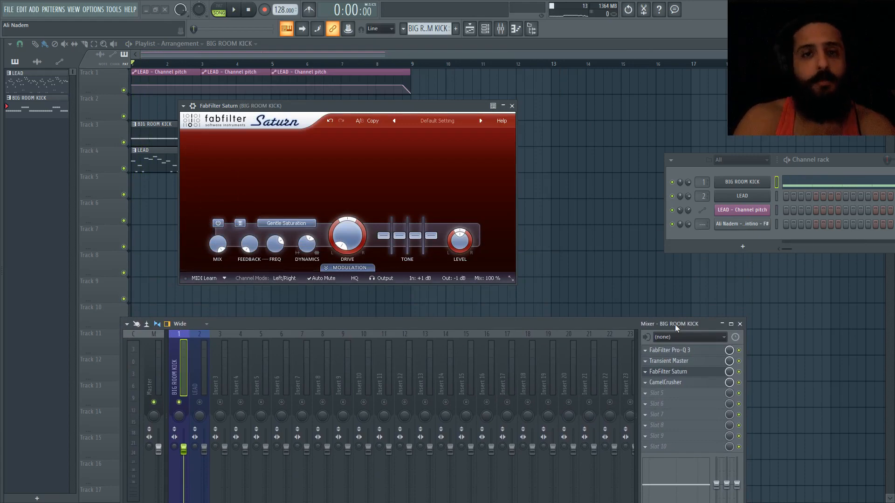
With the kick playing, raise Saturn's treble tone slider and keep the mid slider at 0 dB
key("space")
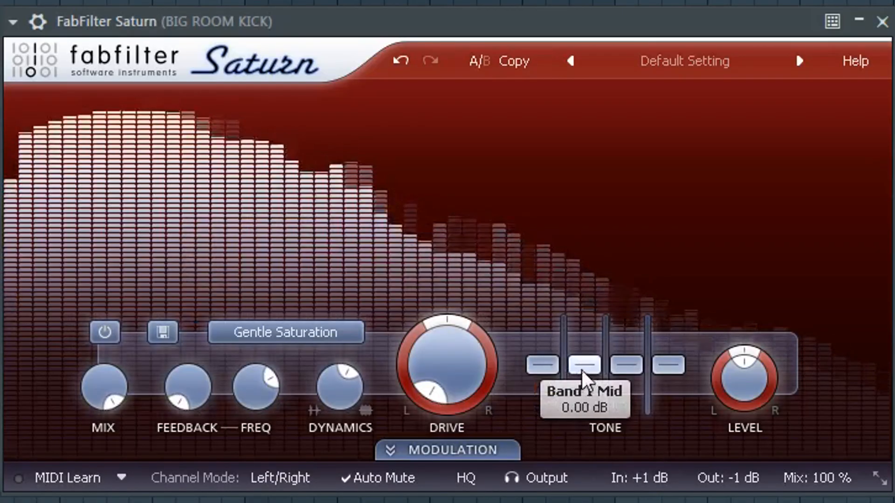
left_click_drag(582, 369, 618, 350)
double_click(584, 354)
left_click(573, 358, "ctrl")
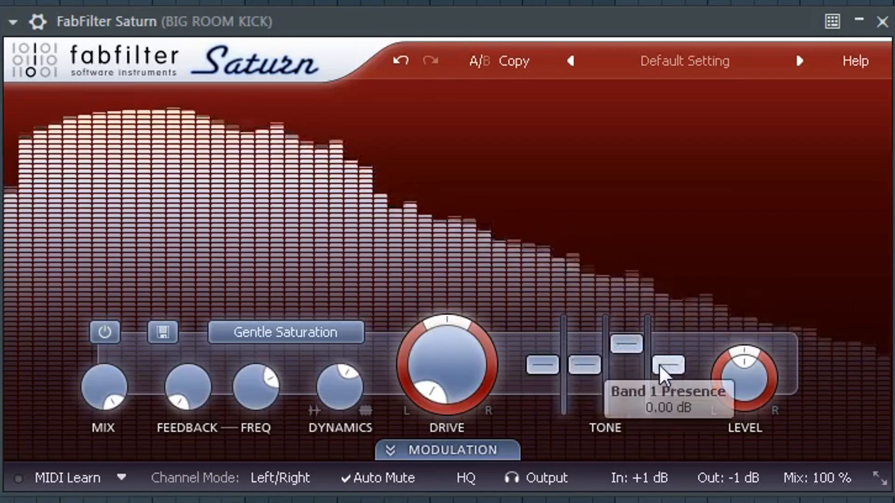
Audition a slight mid boost and a +1.08 dB bass boost in Saturn's tone section, returning both to 0 dB
mouse_move(592, 362)
left_mouse_down()
mouse_move(594, 326)
mouse_move(591, 363)
left_mouse_up()
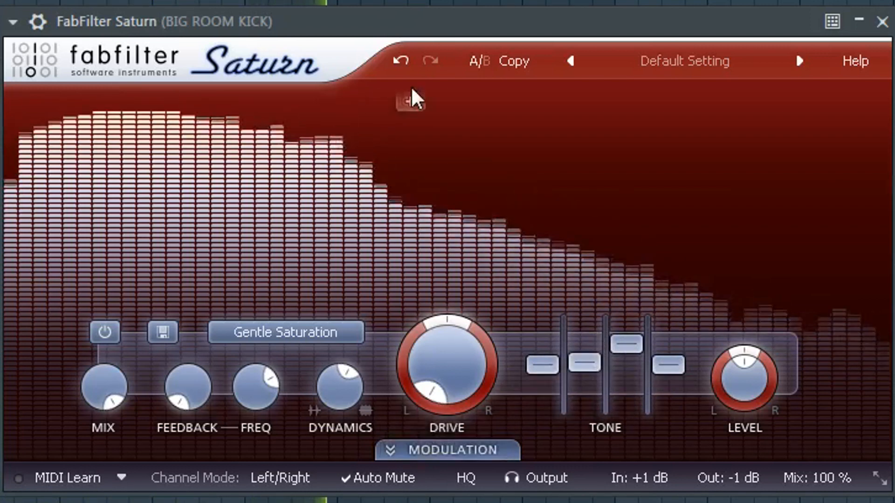
double_click(581, 366)
left_click(580, 367, "ctrl")
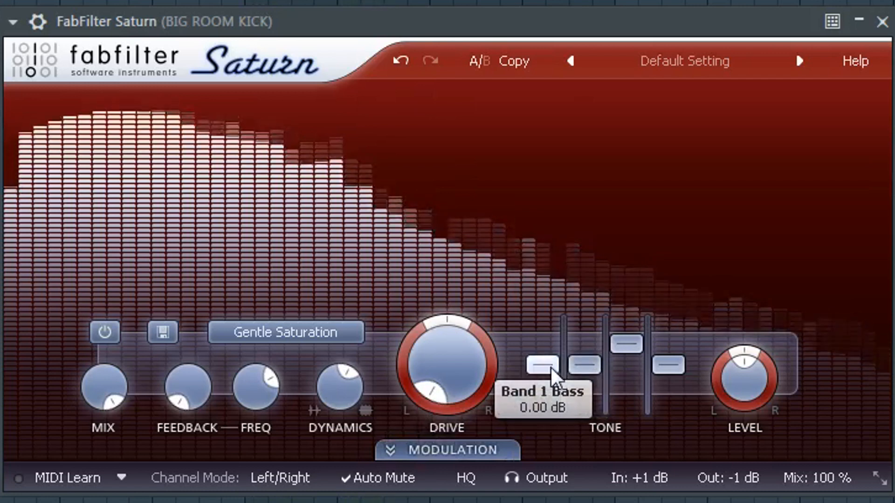
mouse_move(551, 364)
left_mouse_down()
mouse_move(555, 344)
mouse_move(559, 364)
mouse_move(547, 356)
left_mouse_up()
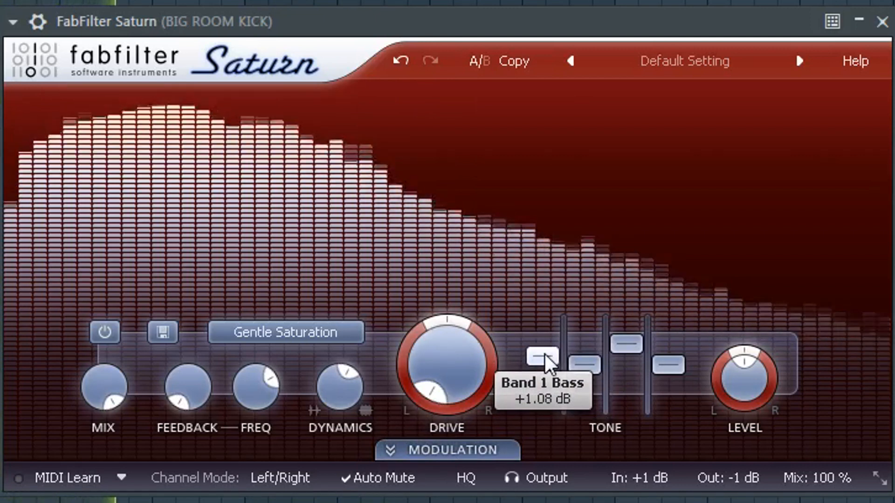
key("Return")
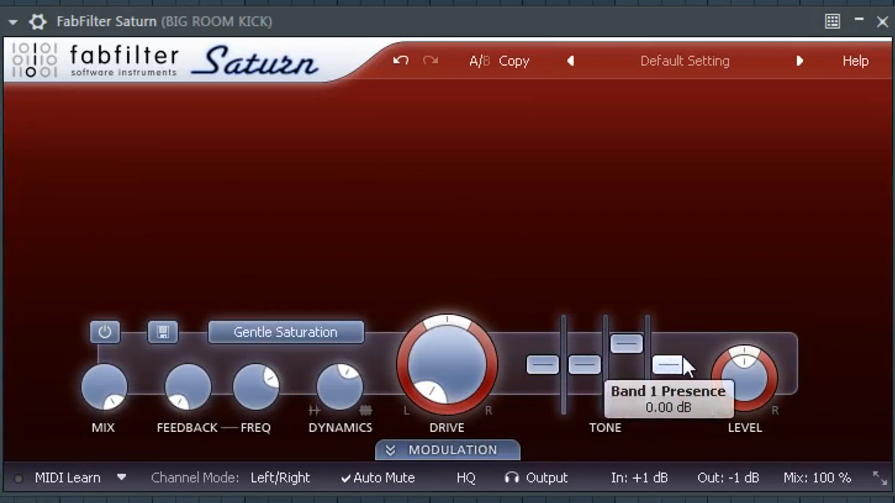
mouse_move(687, 368)
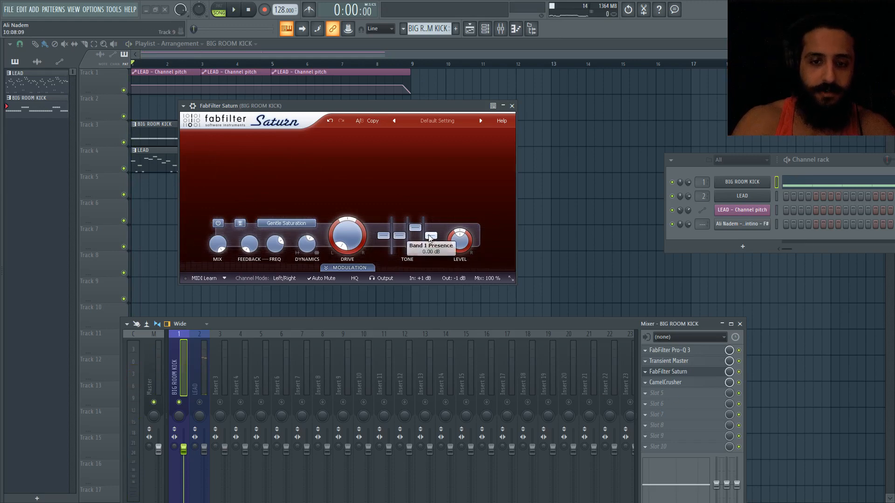
Unmute the LEAD mixer track and compare Saturn's A and B settings on the kick
left_click(199, 401)
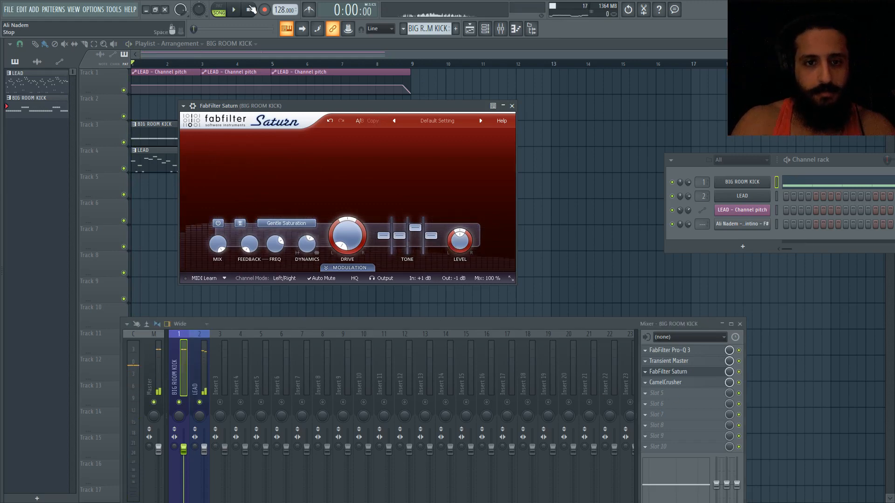
left_click(362, 119)
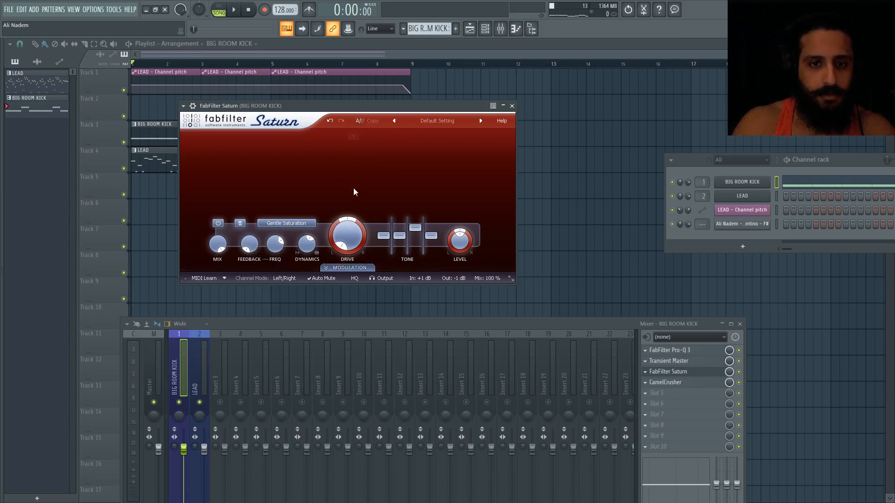
mouse_move(340, 245)
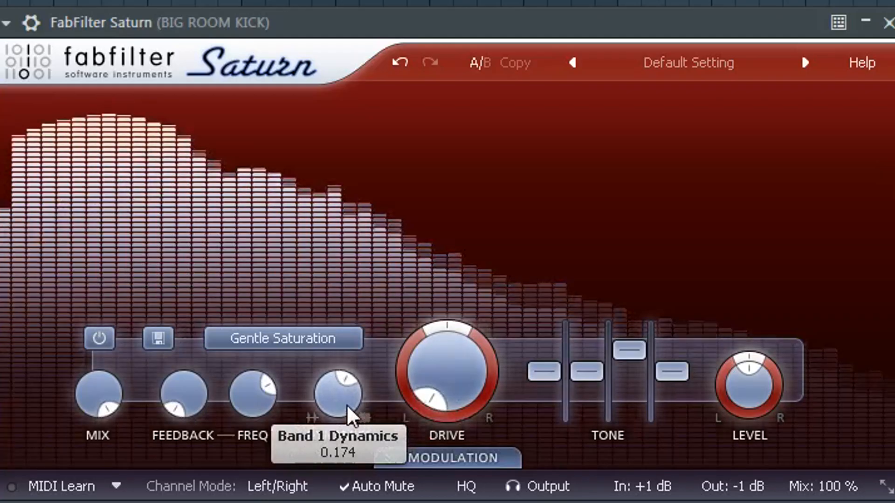
Audition Saturn's Band 1 Dynamics at 1.000 on the kick, restoring the previous amount
left_click_drag(311, 252, 315, 212)
left_click_drag(361, 310, 365, 216)
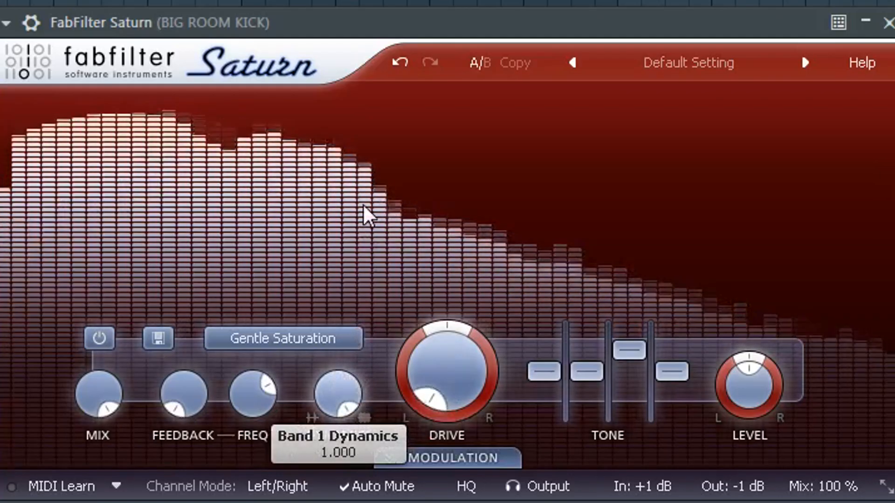
left_click(395, 62)
left_click_drag(440, 389, 440, 464)
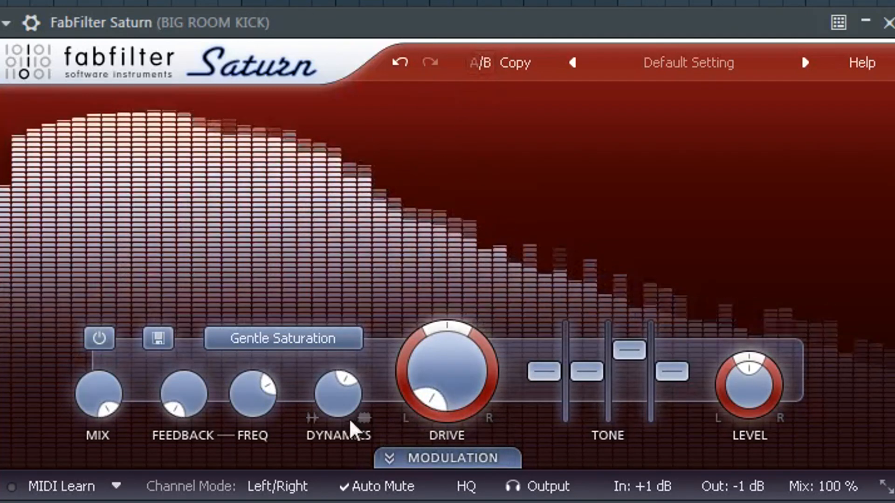
Compare the kick with Saturn's HQ processing on and off, then close the Saturn window
left_click(474, 493)
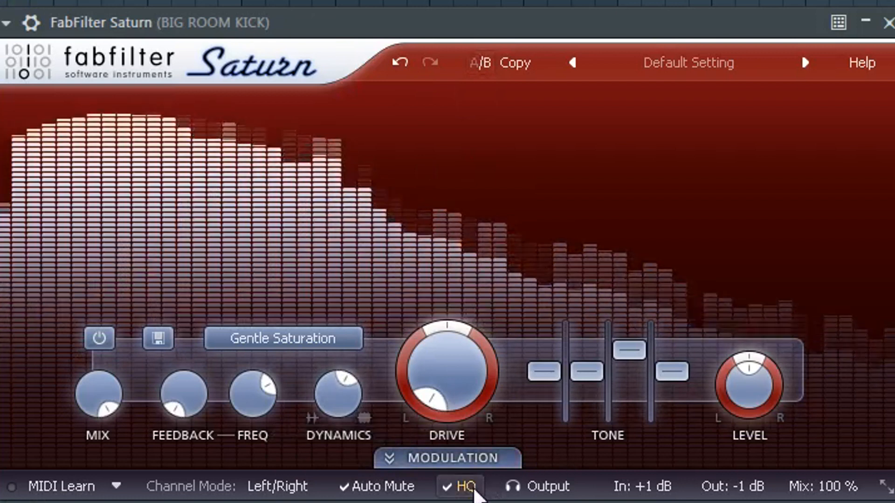
left_click(466, 493)
left_click(466, 493)
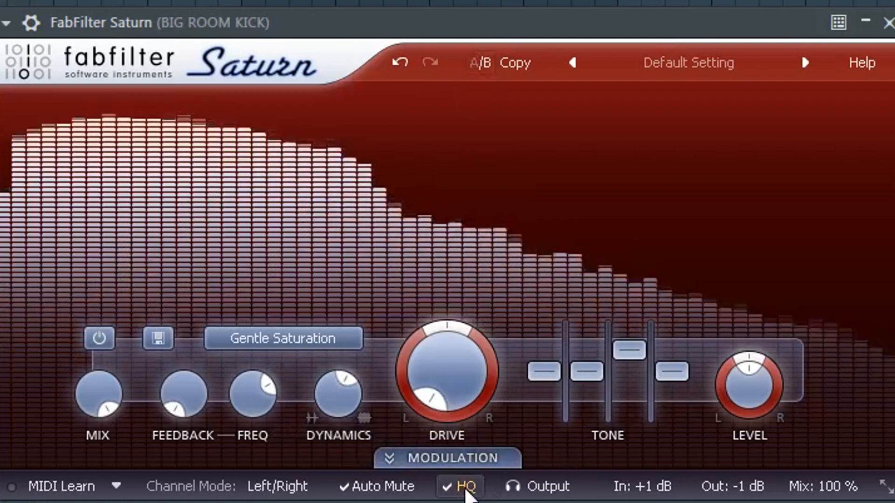
left_click(466, 493)
left_click(887, 32)
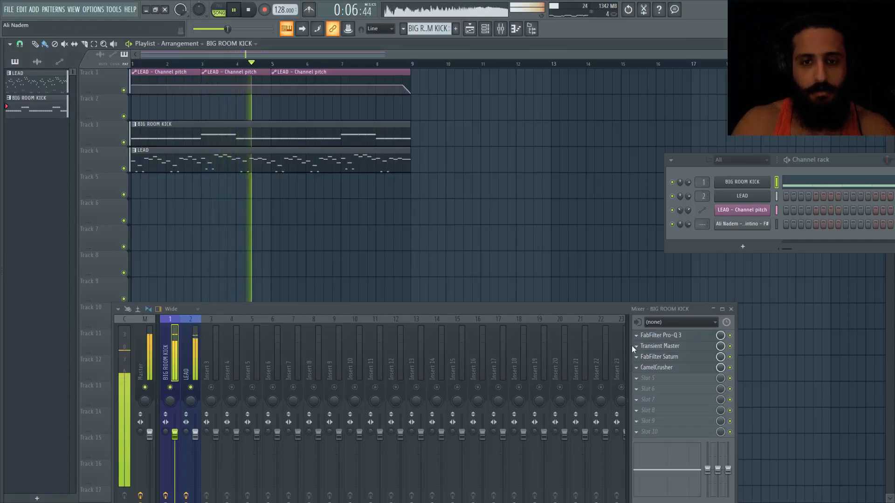
Bring the channel rack fully into view, stop playback and open Fruity Balance on the LEAD mixer track
left_click_drag(690, 159, 486, 154)
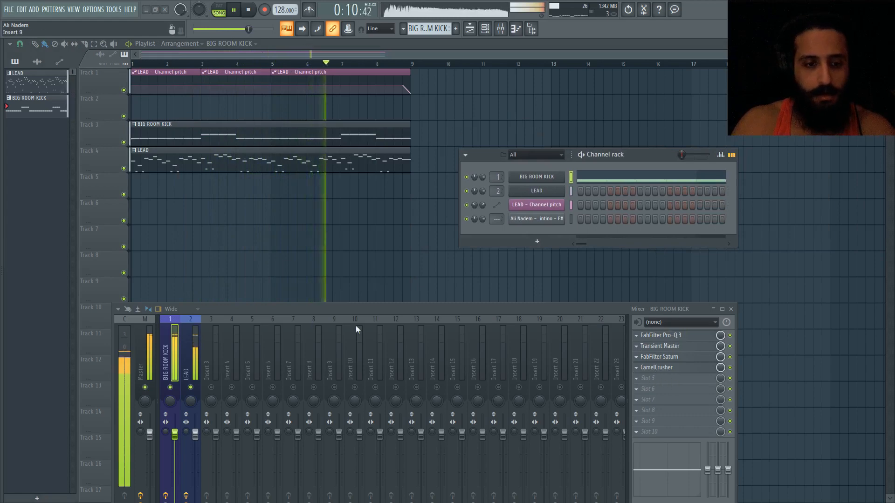
left_click(197, 344)
key("space")
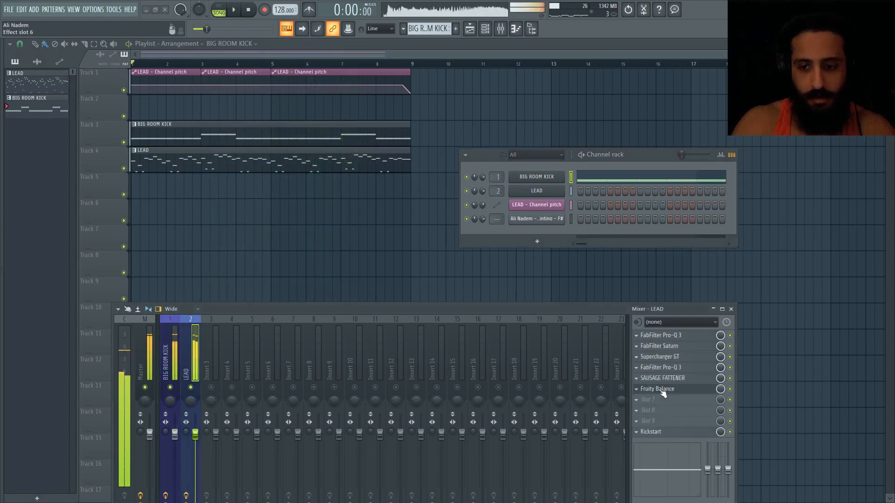
left_click(662, 389)
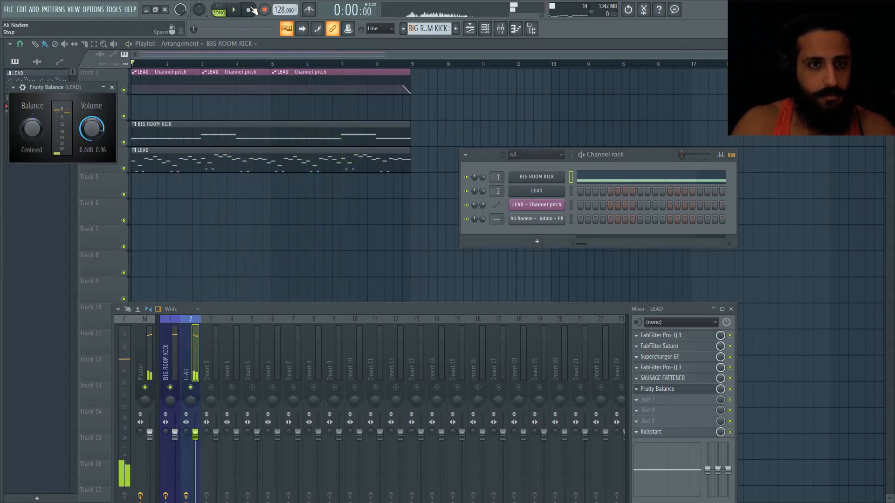
Reset the Master track's stereo separation and place the mixer below the playlist clips
left_click_drag(250, 313, 250, 167)
left_click(141, 285)
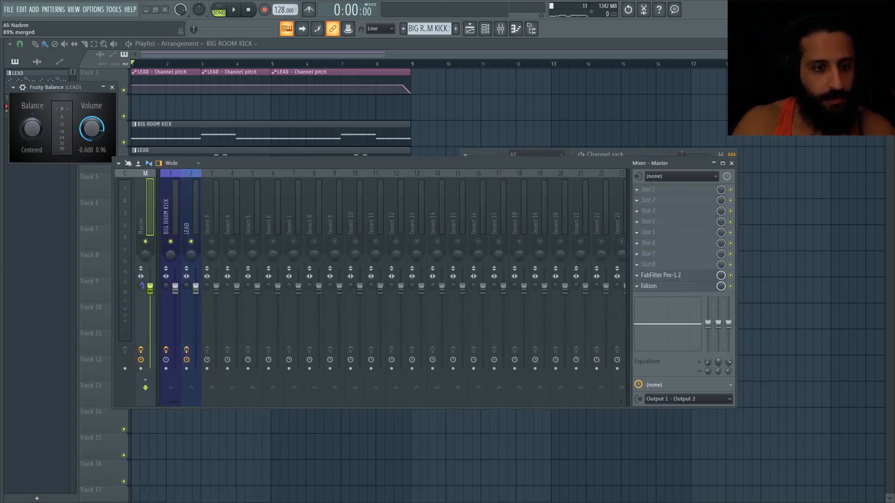
right_click(141, 286)
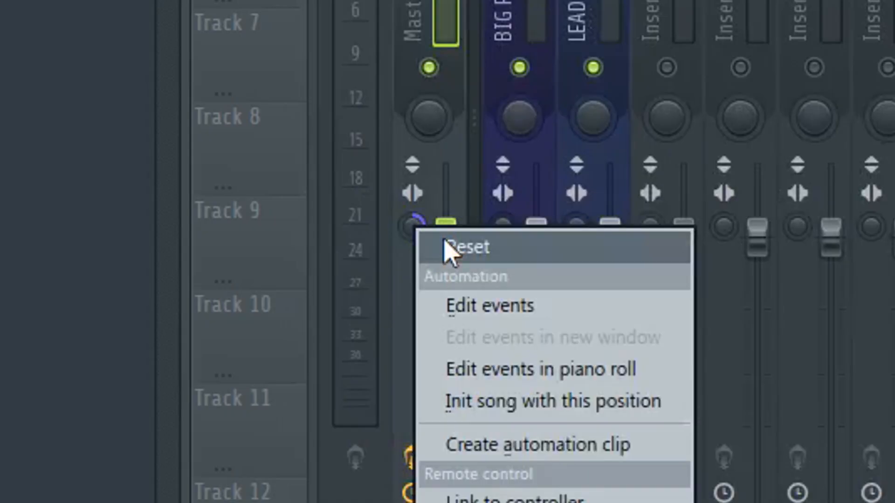
left_click(468, 247)
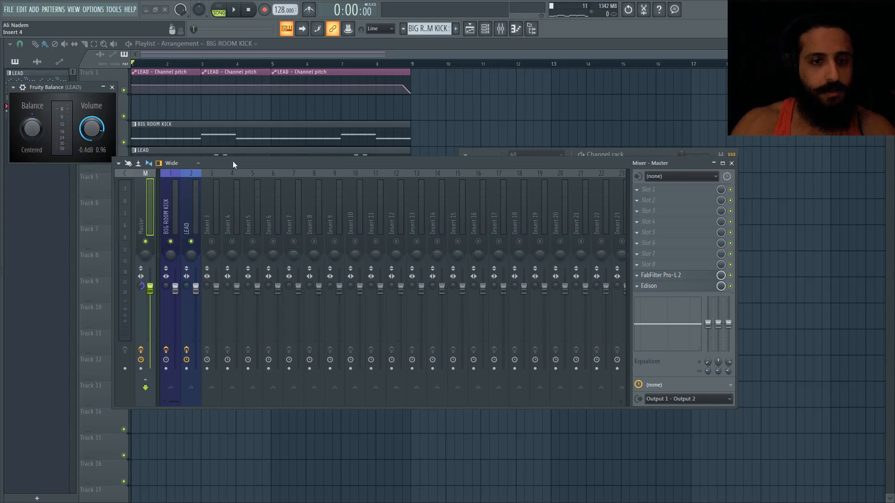
left_click_drag(233, 161, 251, 242)
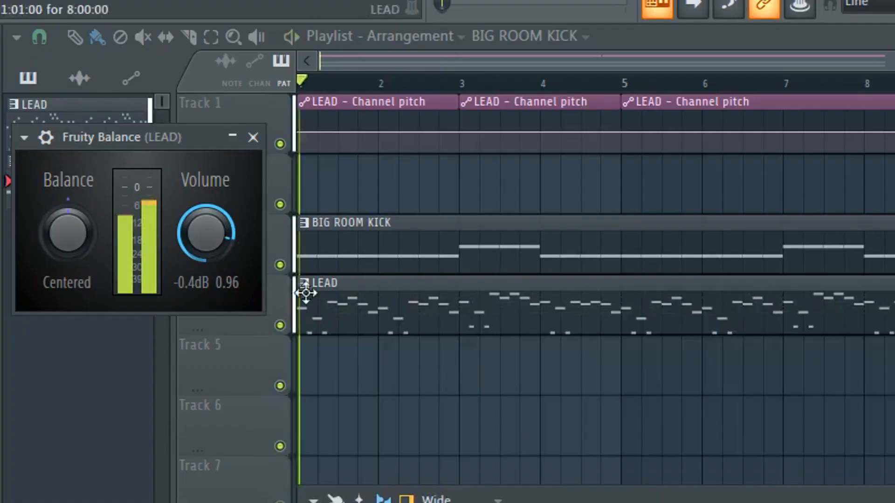
During playback, lower the LEAD's Fruity Balance volume to -0.5 dB and replay the loop from the start
key("space")
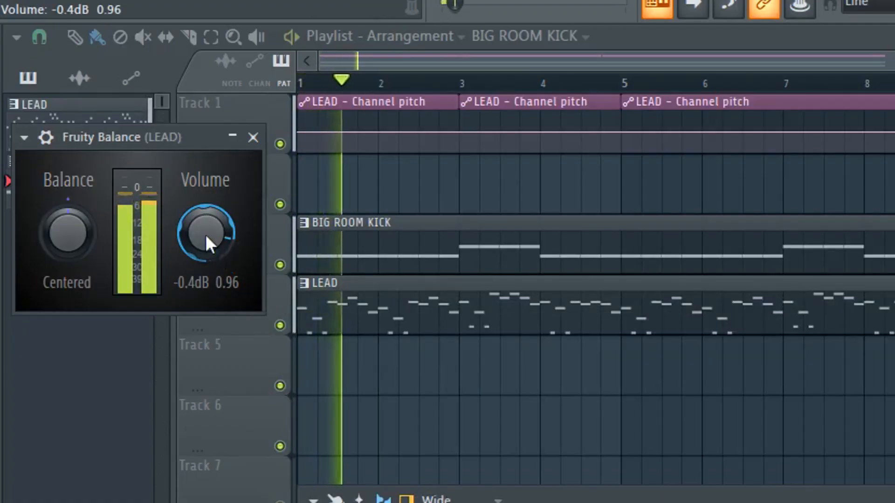
mouse_move(205, 242)
left_mouse_down()
mouse_move(205, 288)
mouse_move(205, 244)
left_mouse_up()
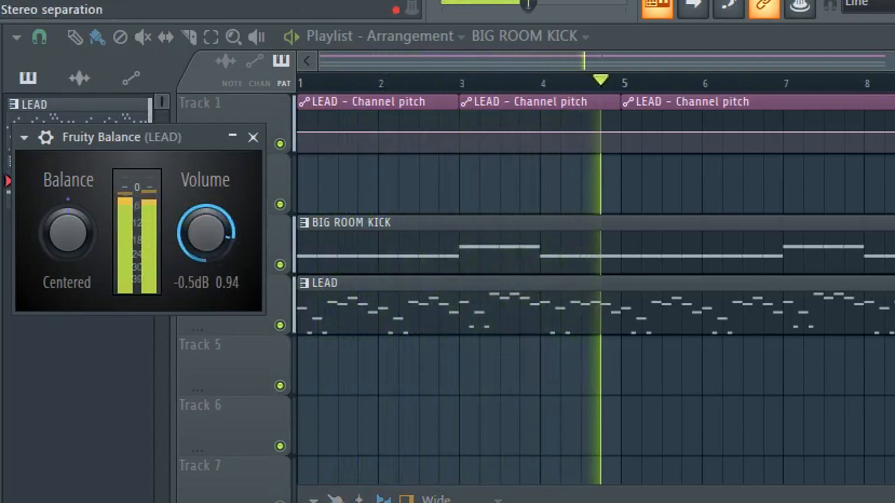
key("space")
key("space")
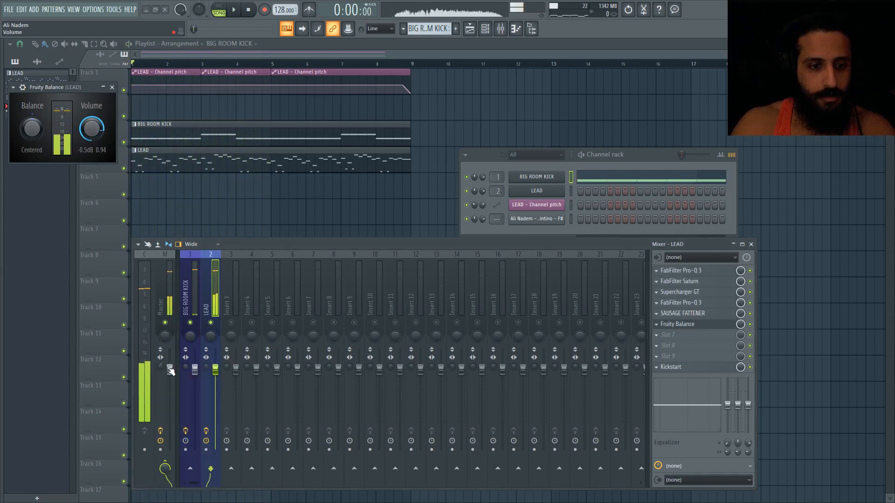
left_click_drag(258, 250, 264, 269)
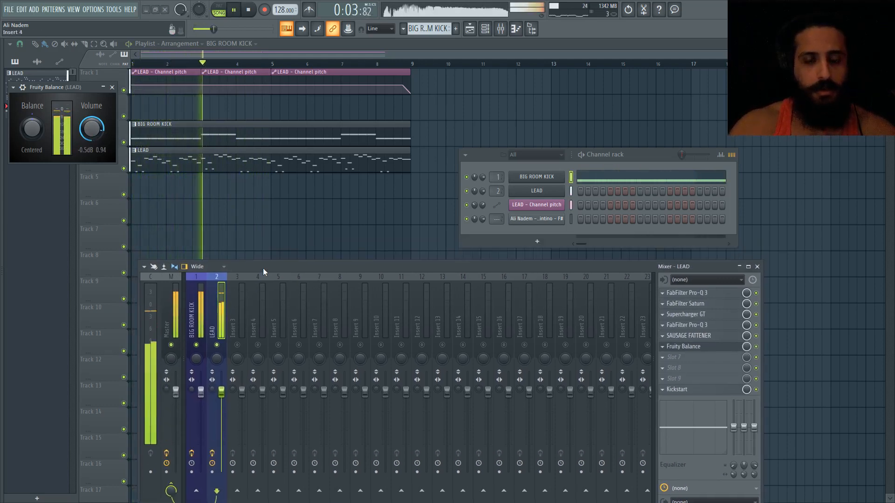
Open Massive for the BIG ROOM KICK channel, stop playback and view its third envelope
left_click(540, 177)
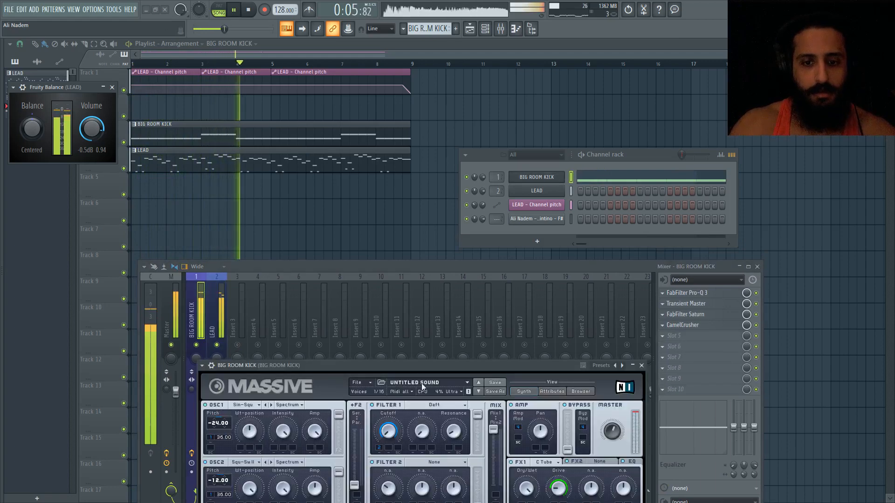
left_click_drag(427, 371, 419, 147)
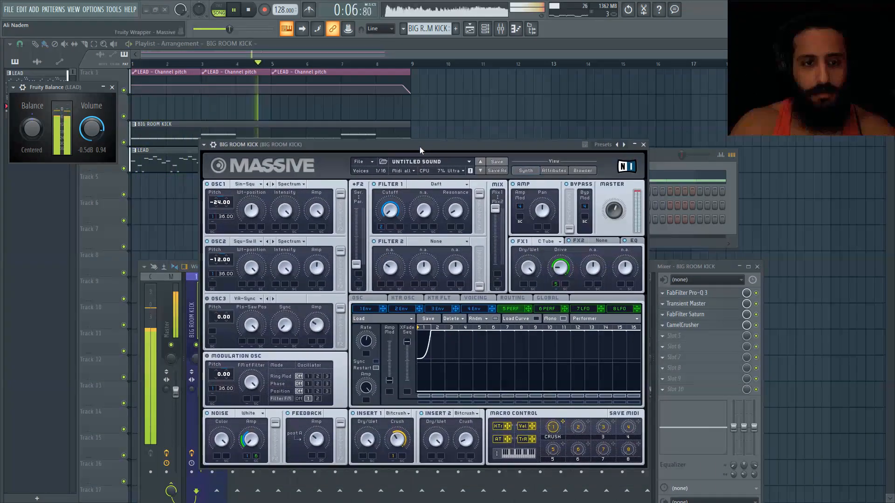
left_click(248, 10)
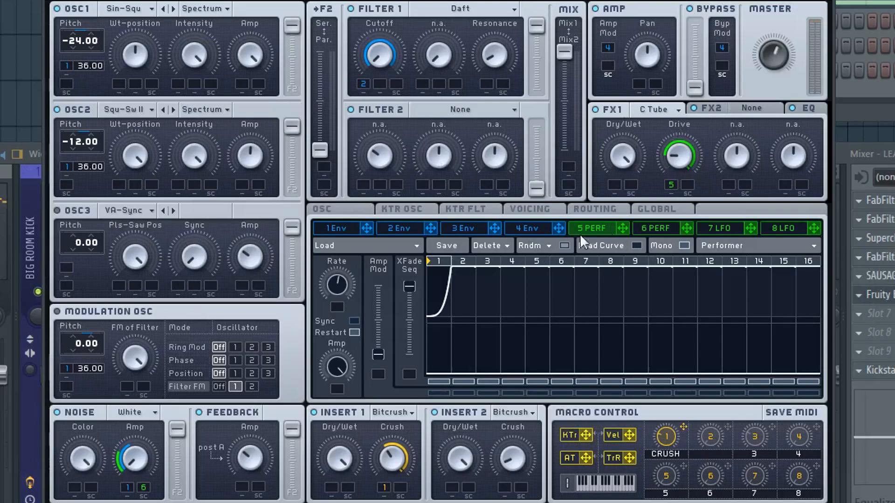
left_click(460, 231)
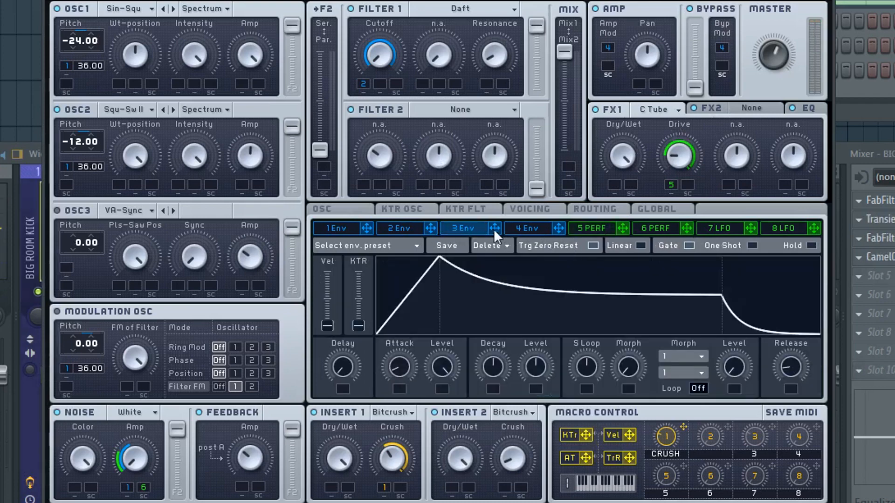
Change Massive's modulator 7 from LFO to Performer and assign it to the OSC1 and OSC2 pitches with an amount of -12.00
left_click(727, 228)
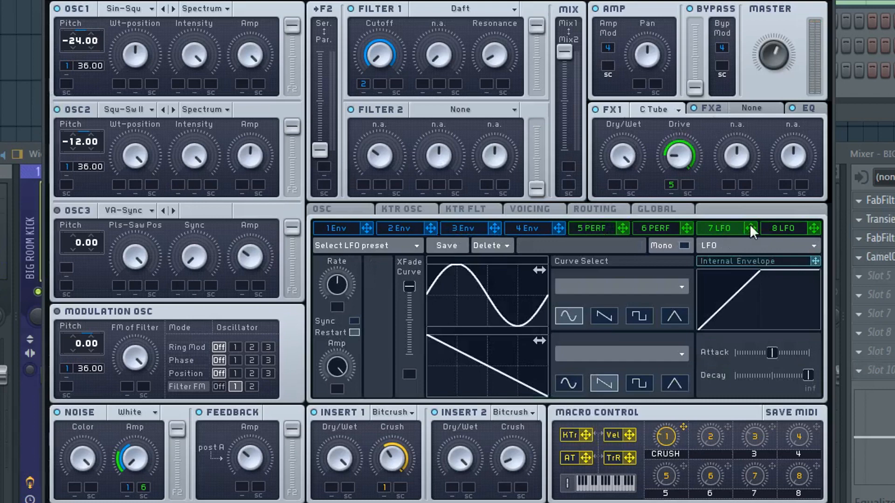
left_click_drag(750, 228, 67, 85)
left_click(726, 244)
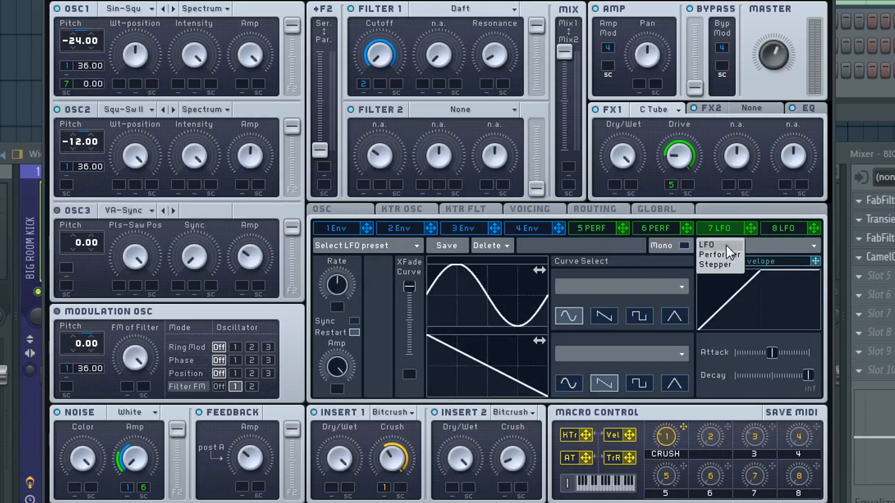
left_click(708, 256)
left_click(644, 228)
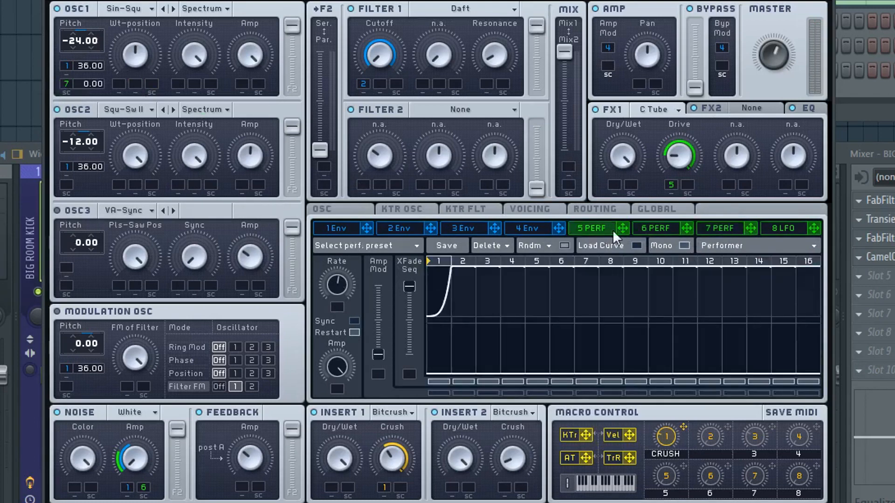
left_click(612, 230)
left_click(723, 232)
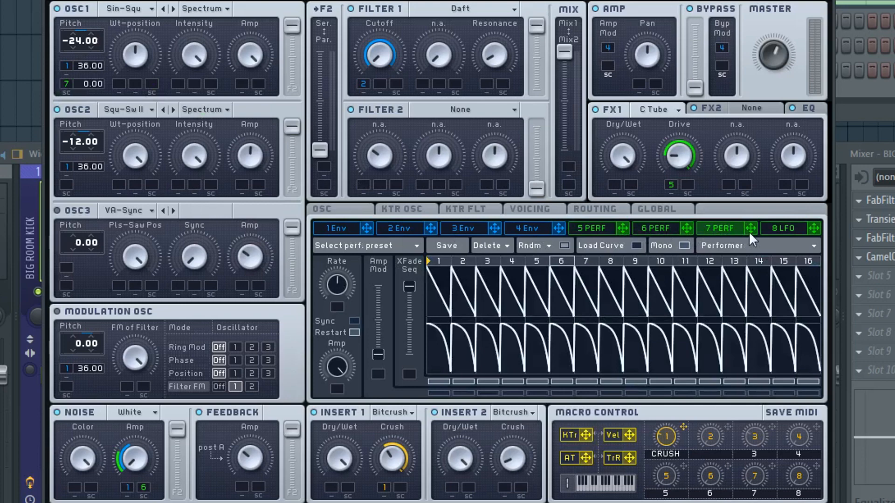
left_click_drag(74, 184, 69, 184)
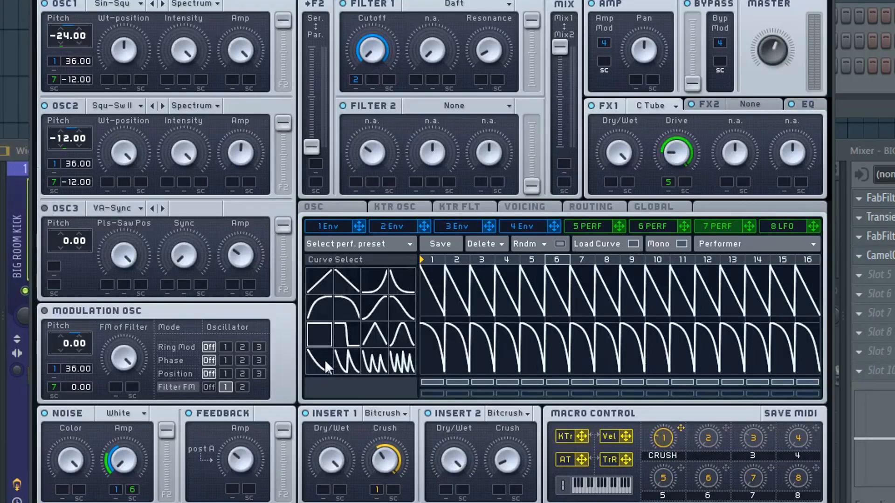
Shape Performer 7 with a rising curve in step 1 and full level in steps 2 to 16, with XFade Seq fully up
mouse_move(454, 301)
left_mouse_down()
mouse_move(419, 323)
mouse_move(827, 362)
left_mouse_up()
left_click(374, 284)
left_click(432, 288)
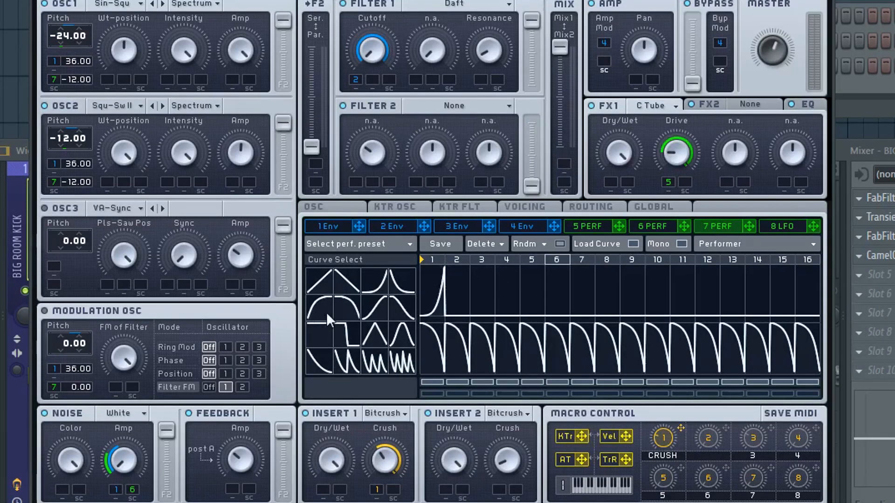
mouse_move(469, 261)
left_mouse_down()
mouse_move(469, 246)
mouse_move(678, 236)
left_mouse_up()
left_click(632, 243)
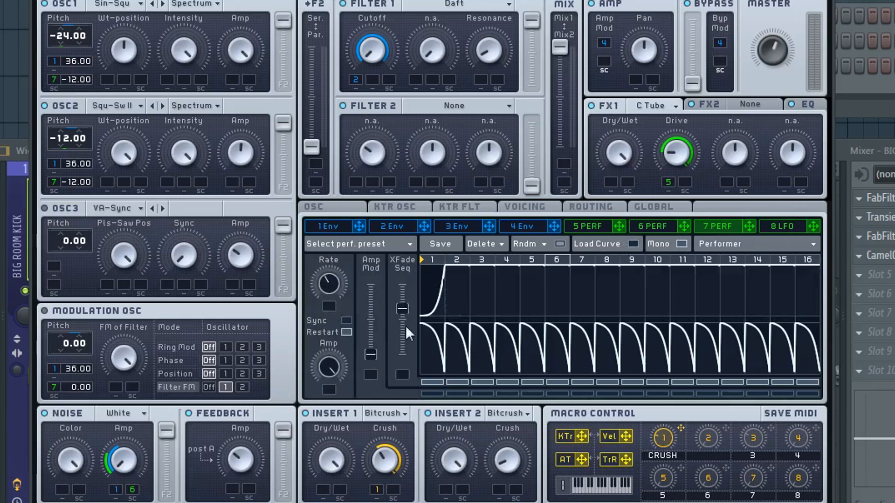
left_click_drag(401, 310, 401, 285)
Solo the BIG ROOM KICK mixer track and tune Performer 7's rate by ear while the loop plays
left_click(24, 287)
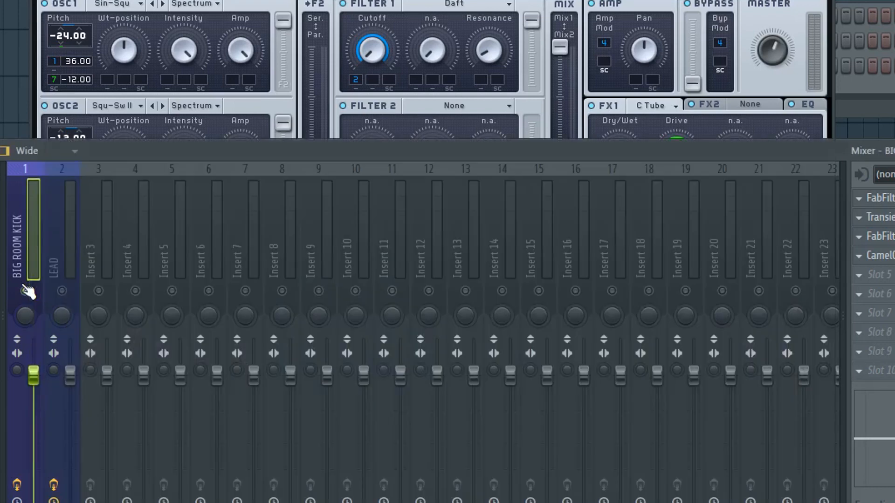
key("space")
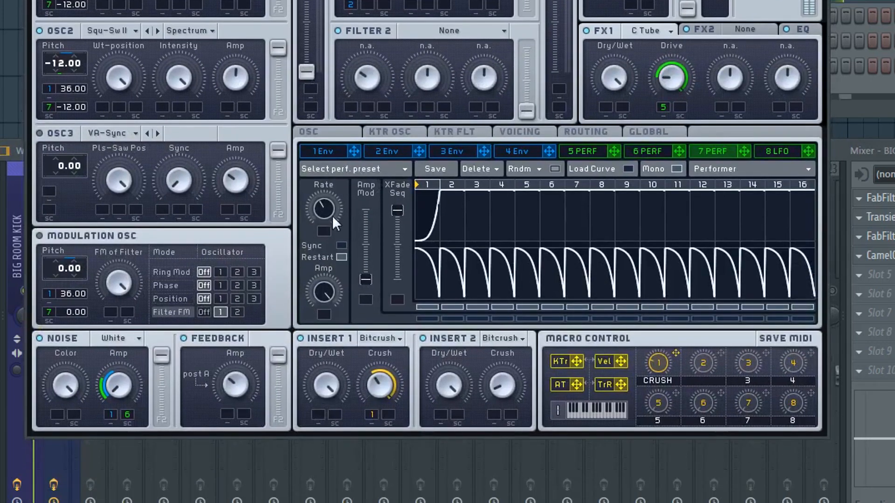
left_click_drag(333, 217, 335, 171)
left_click_drag(328, 186, 326, 148)
left_click_drag(324, 137, 334, 232)
left_click_drag(332, 180, 335, 150)
left_click_drag(339, 147, 340, 145)
left_click_drag(343, 143, 343, 138)
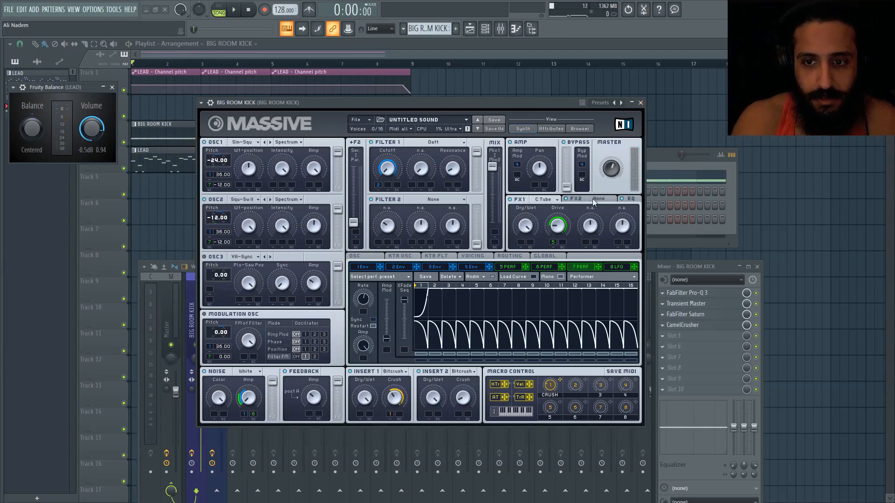
Add Kickstart to slot 10 of the BIG ROOM KICK track and try the Extreme Short curve before returning to the first curve
left_click(630, 200)
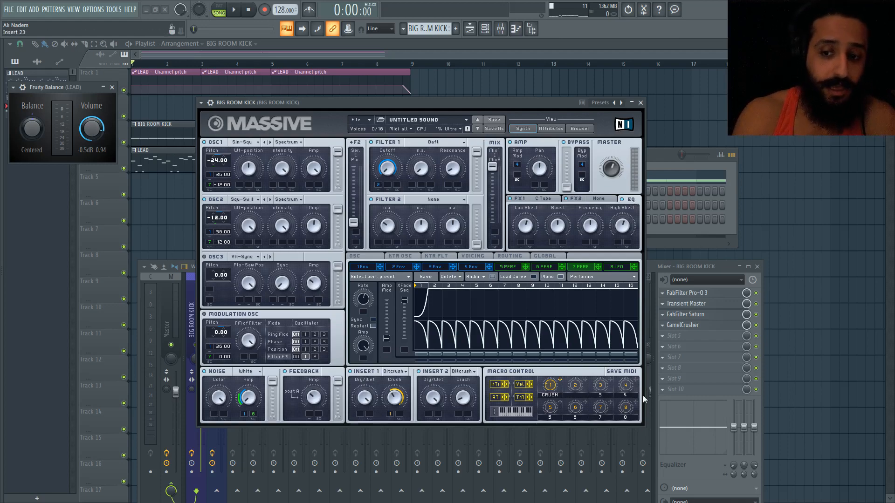
left_click(662, 388)
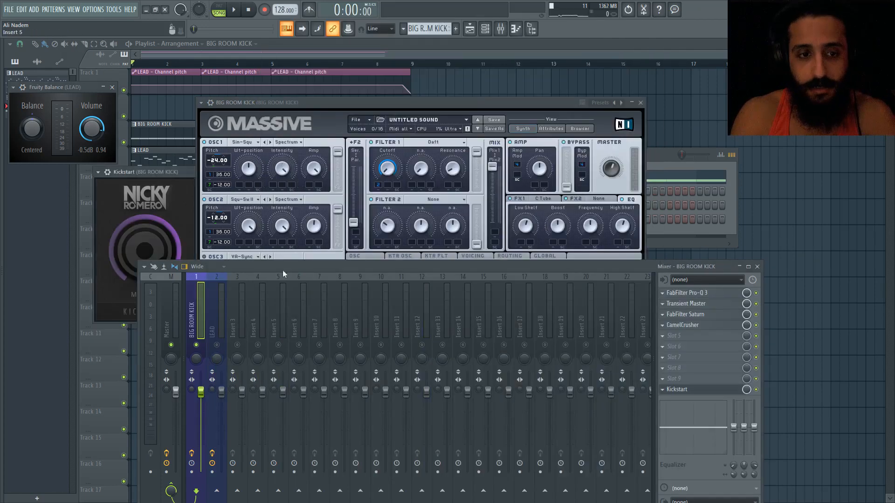
left_click_drag(169, 174, 375, 70)
left_click_drag(379, 105, 376, 283)
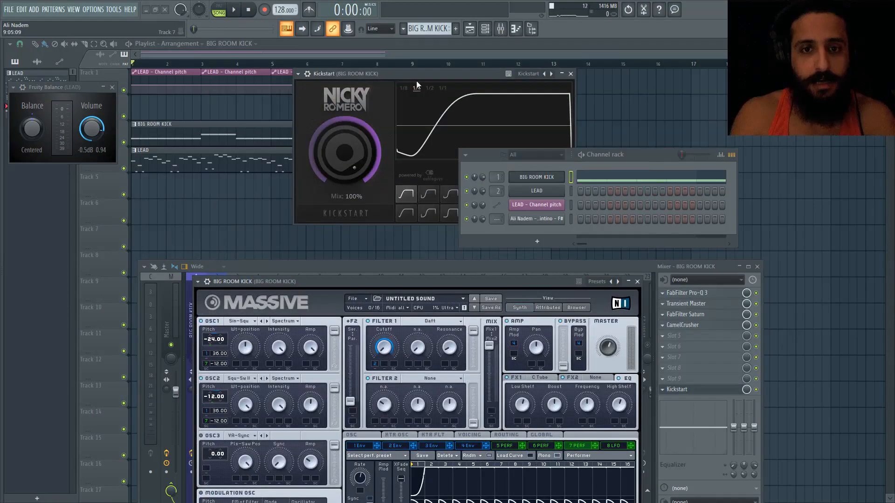
left_click_drag(415, 74, 315, 69)
left_click(375, 204)
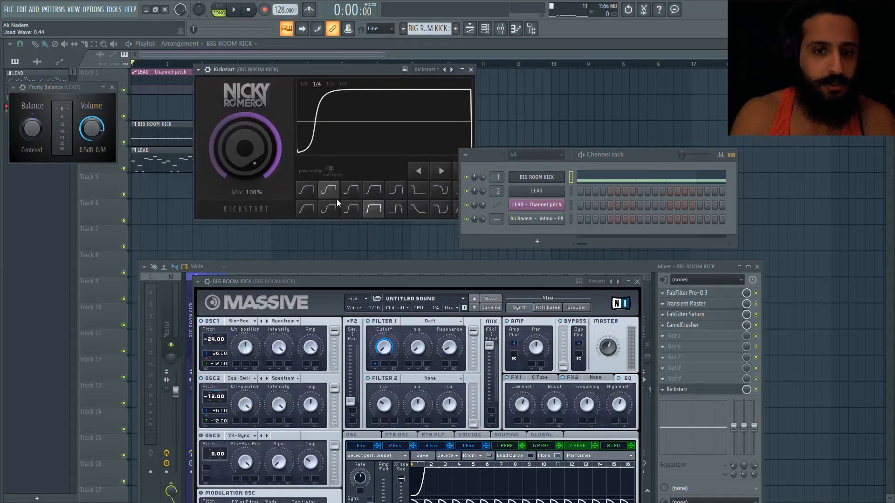
left_click(309, 192)
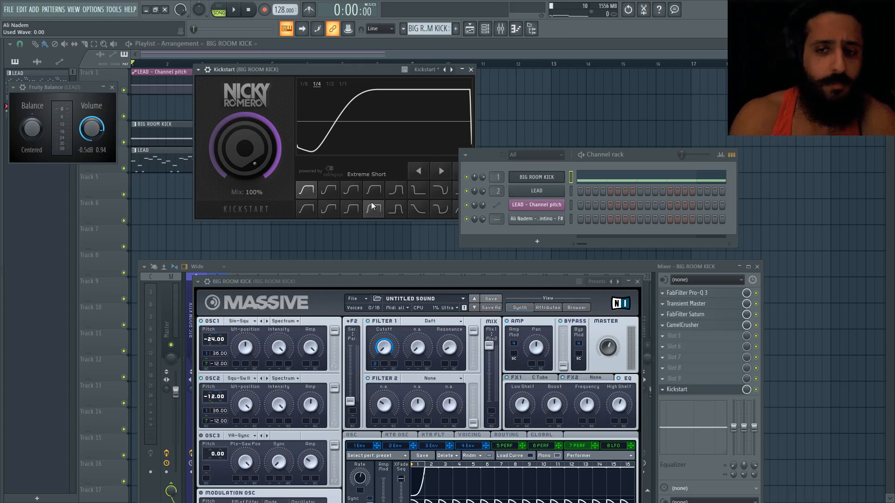
Open the BIG ROOM KICK notes in the piano roll and rearrange the channel rack and Massive windows to review the pattern and synth settings
left_click(609, 178)
scroll(291, 144, "down", 3)
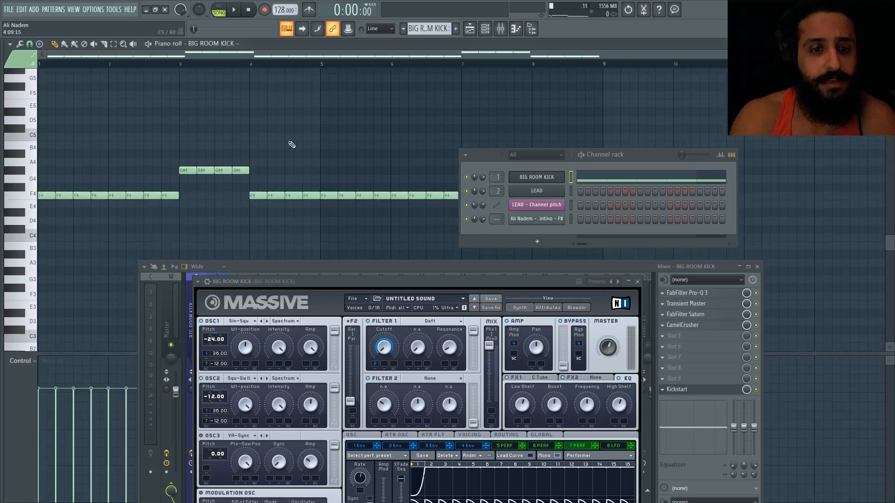
left_click_drag(481, 157, 577, 258)
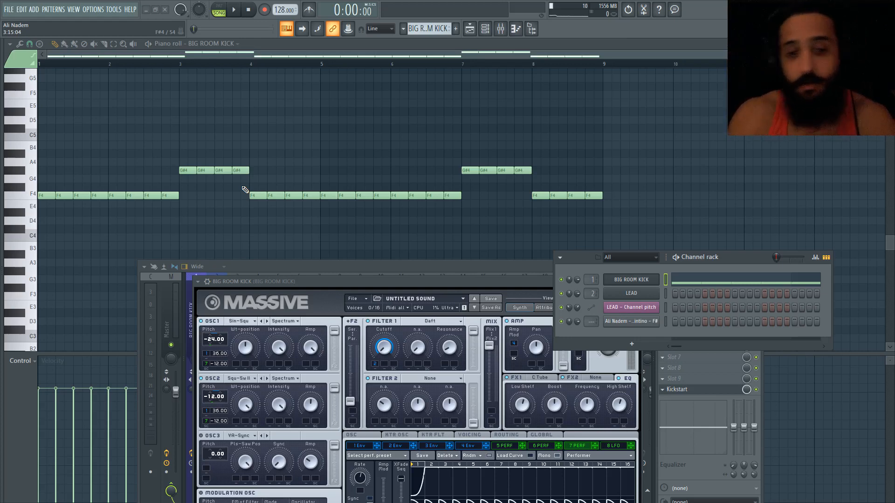
left_click_drag(379, 284, 289, 103)
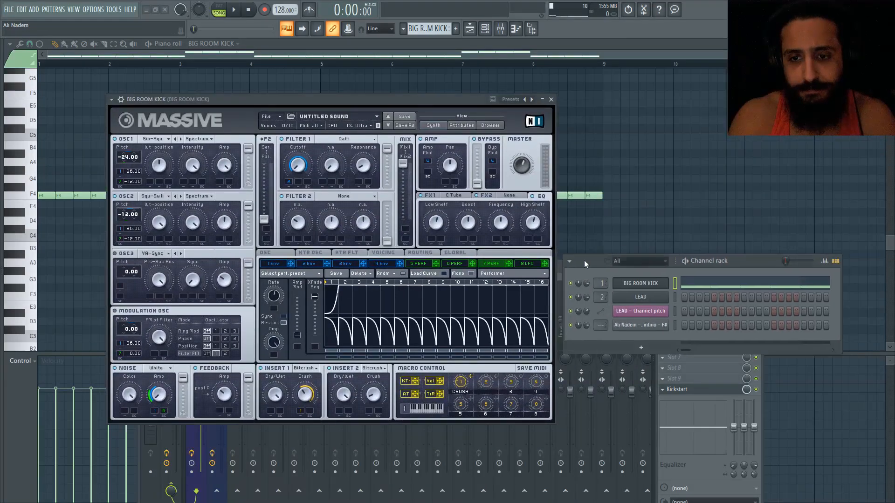
Open FabFilter Pro-Q 3 from the BIG ROOM KICK mixer track and uncover its window to examine the low cut
key("F9")
mouse_move(527, 242)
left_mouse_down()
mouse_move(510, 228)
mouse_move(527, 236)
left_mouse_up()
left_click(624, 267)
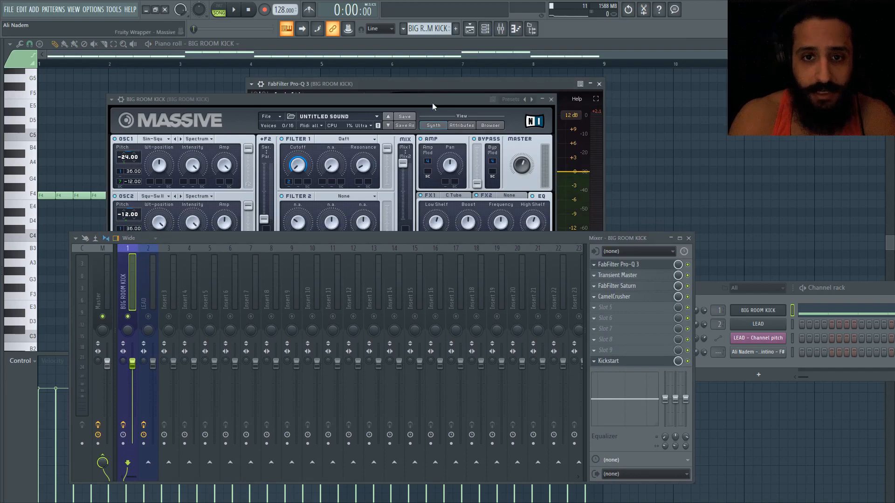
left_click_drag(431, 101, 438, 342)
left_click_drag(382, 238, 388, 350)
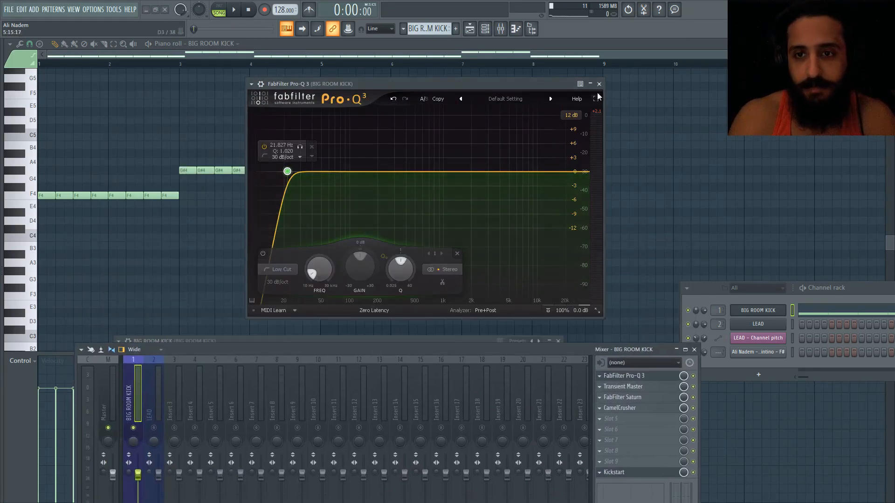
Close Pro-Q 3 and examine the attack, sustain and gain settings of Transient Master on the kick track
left_click(624, 375)
left_click(624, 386)
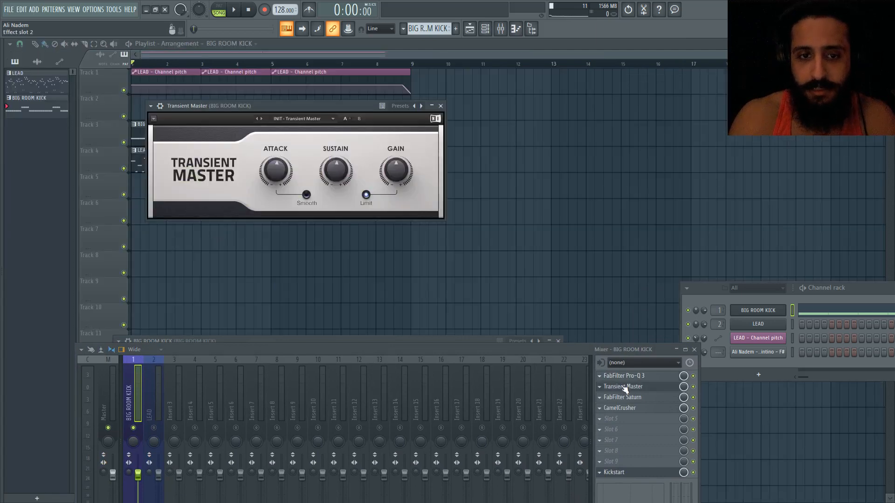
mouse_move(328, 175)
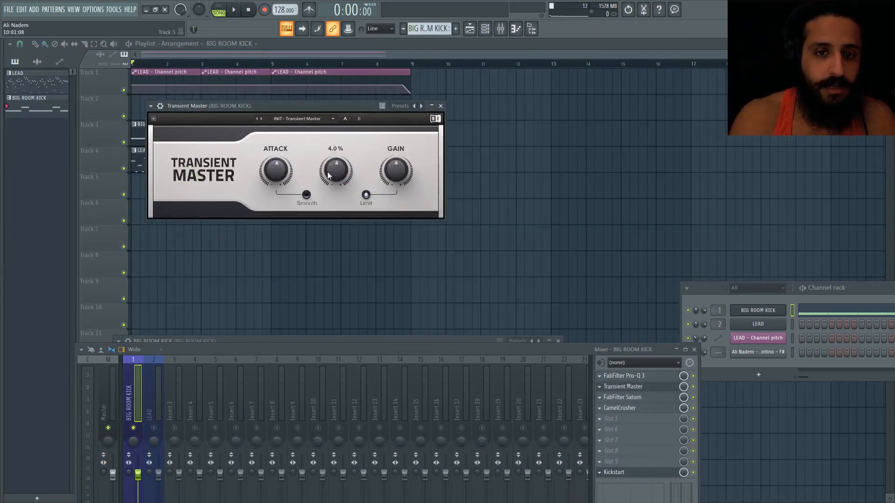
Close Transient Master and examine FabFilter Saturn's saturation type, drive, tone and input and output gain settings
left_click(440, 106)
left_click(635, 397)
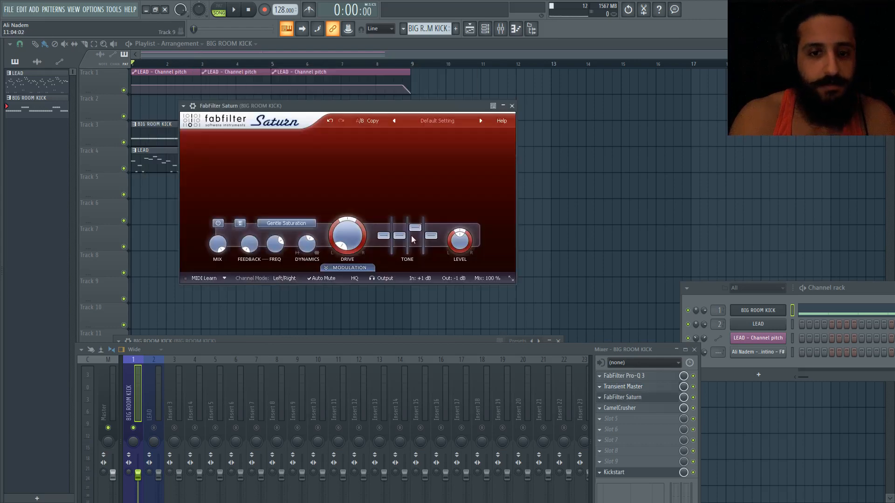
mouse_move(432, 240)
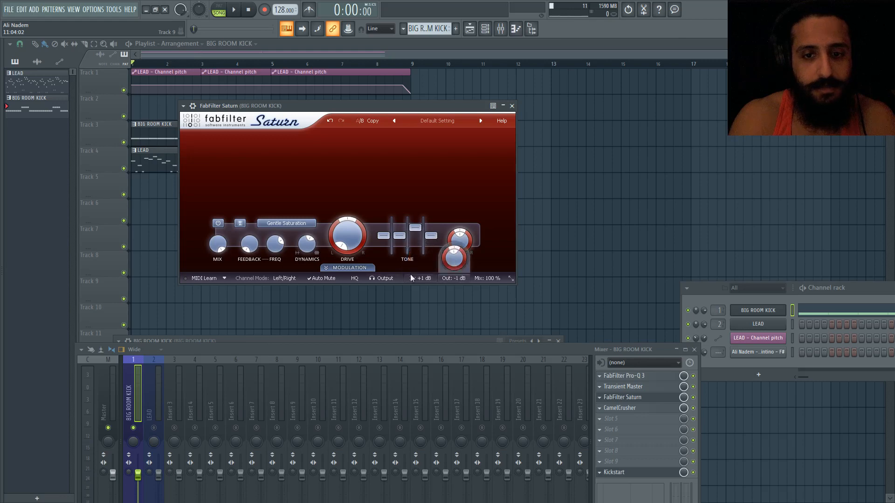
mouse_move(454, 260)
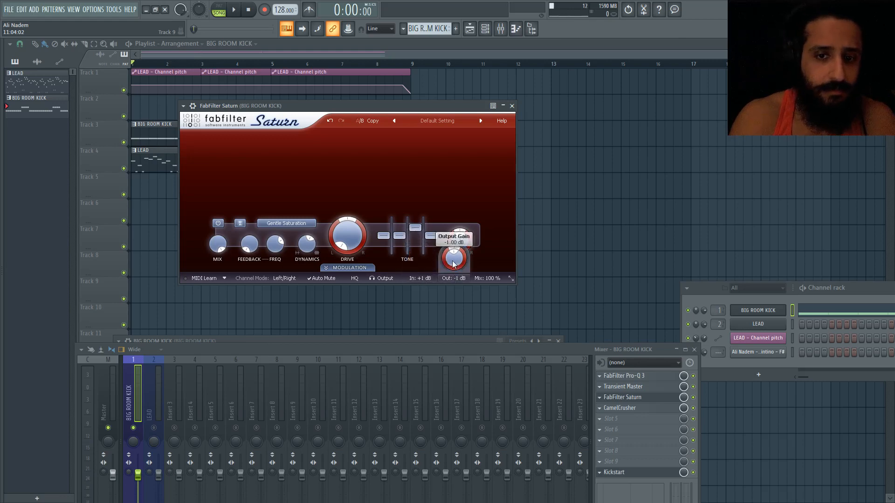
mouse_move(315, 247)
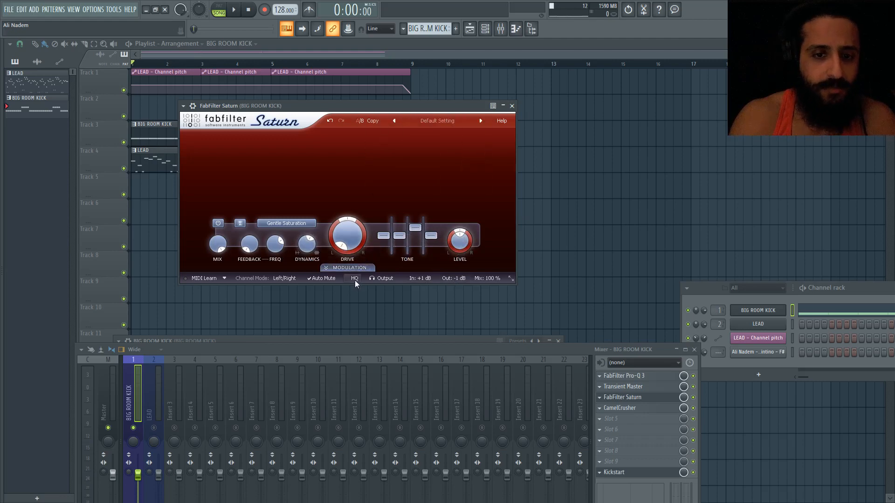
Close Saturn, examine the CamelCrusher settings on the kick track, and close the CamelCrusher and Kickstart windows
left_click(512, 106)
left_click_drag(625, 349, 586, 252)
left_click(582, 310)
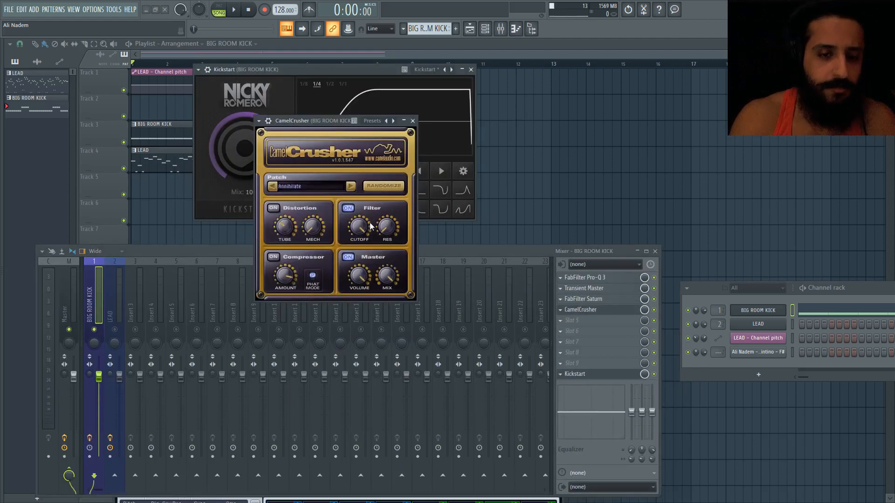
left_click(413, 121)
left_click(471, 69)
Close all plugin windows and bring the LEAD mixer track back into the mix
left_click(73, 9)
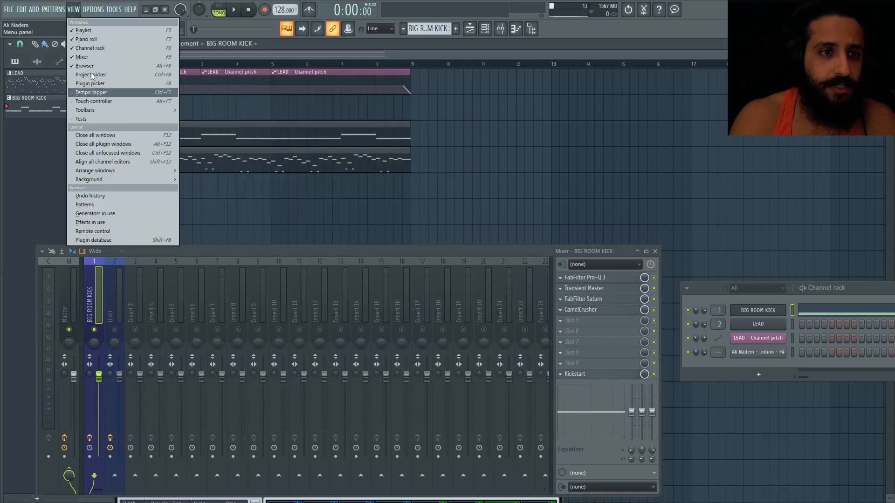
left_click(115, 145)
left_click(120, 324)
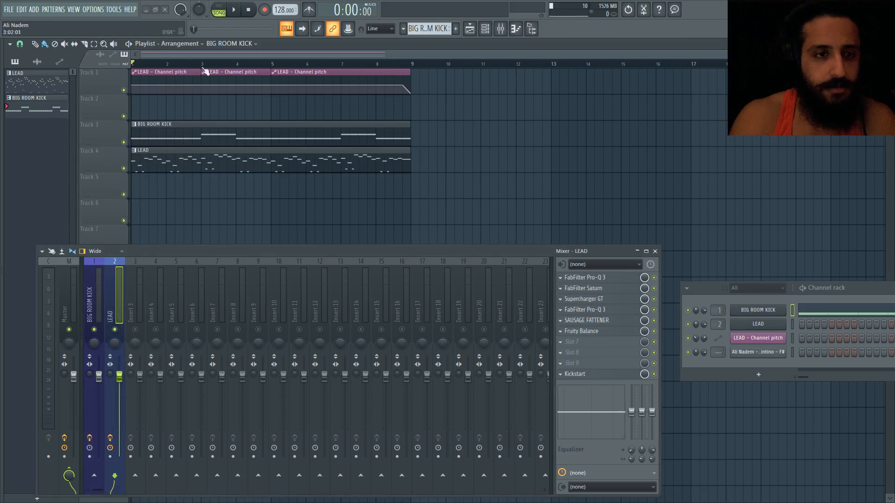
Audition the kick and lead together, leave Kickstart off the BIG ROOM KICK track, and save the project
left_click(234, 10)
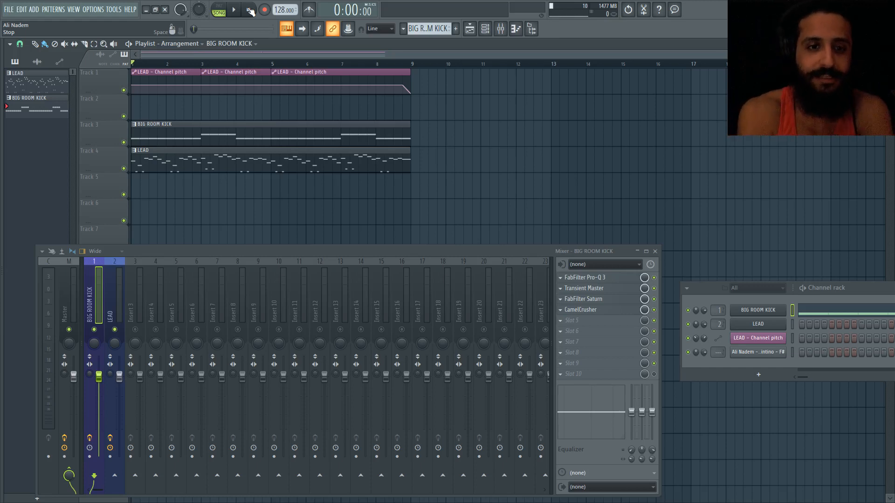
key("ctrl+s")
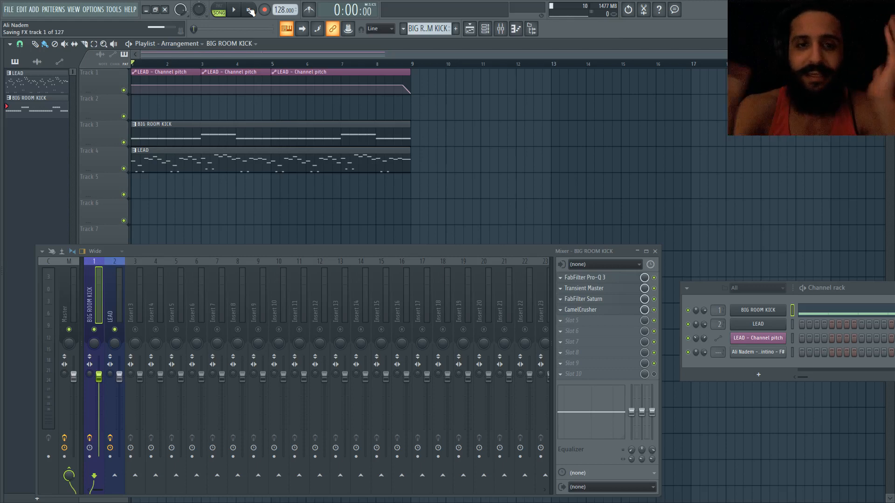